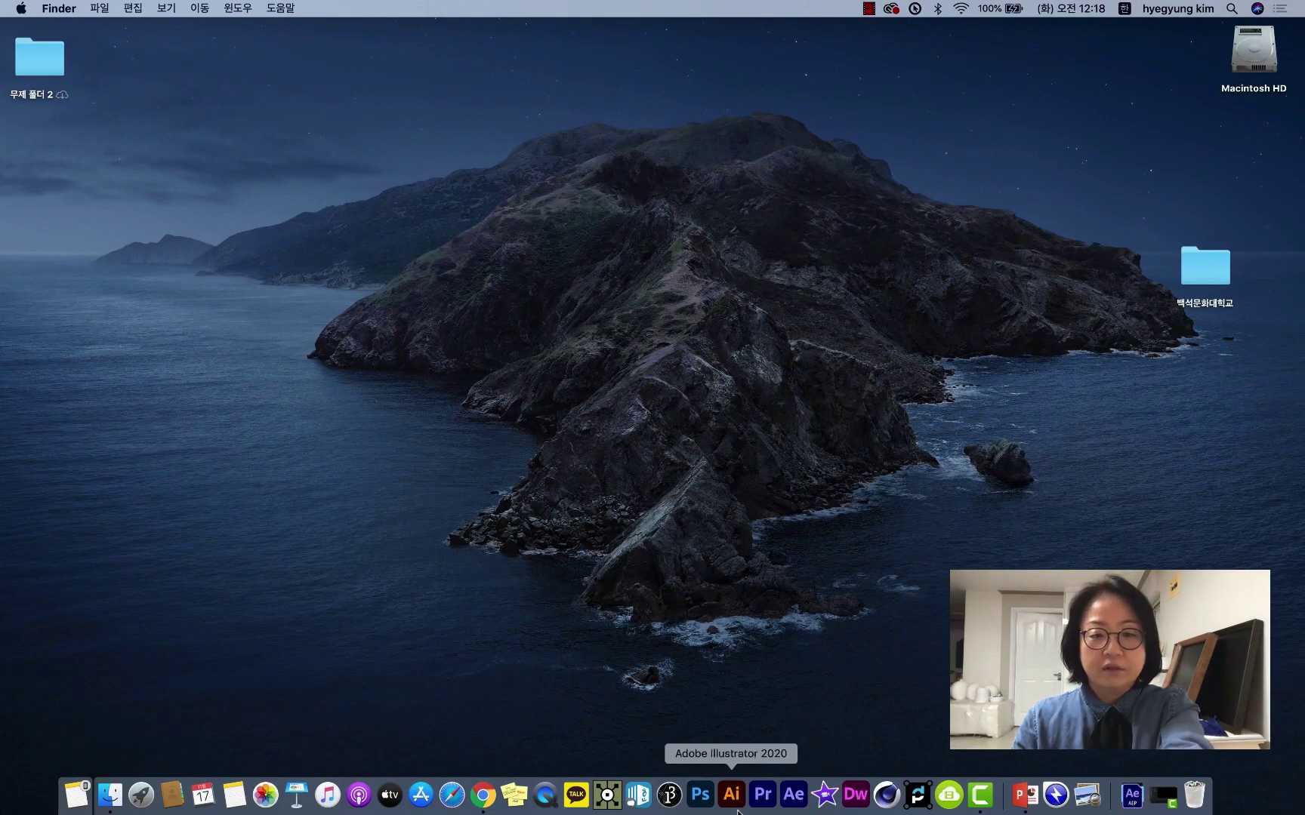
Step: Launch Chrome and reach naver.com through a search for 네이버
{"action": "left_click", "coordinate": [483, 797]}
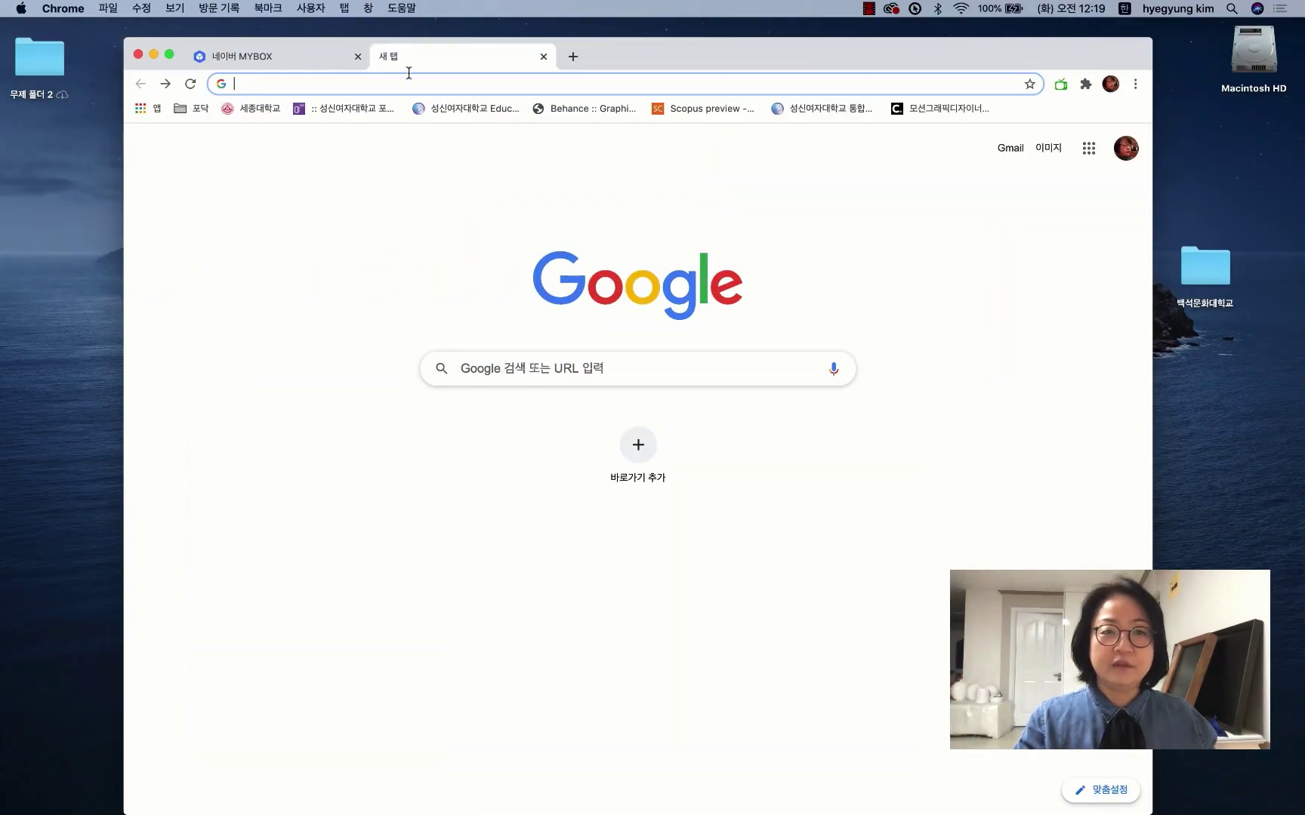
{"action": "type", "text": "네이버"}
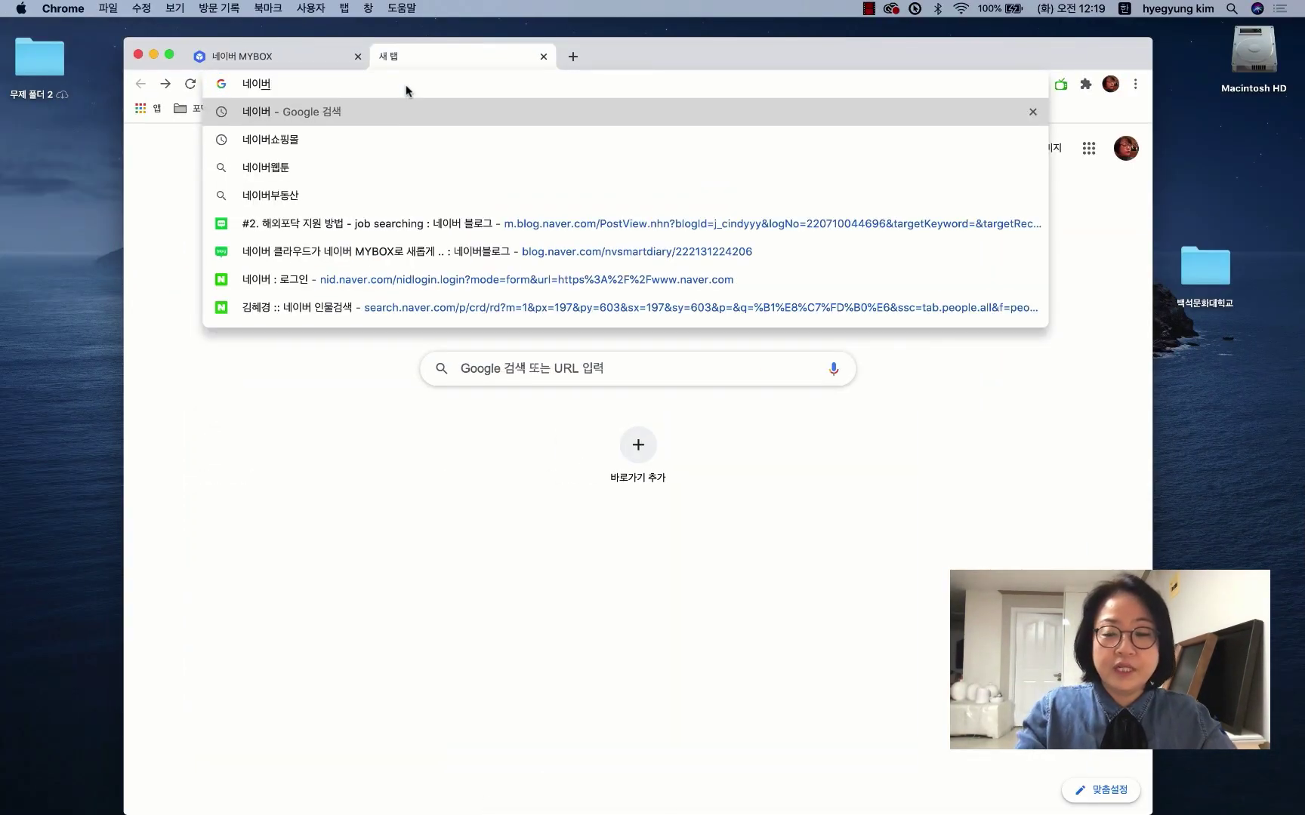
{"action": "key", "text": "Return"}
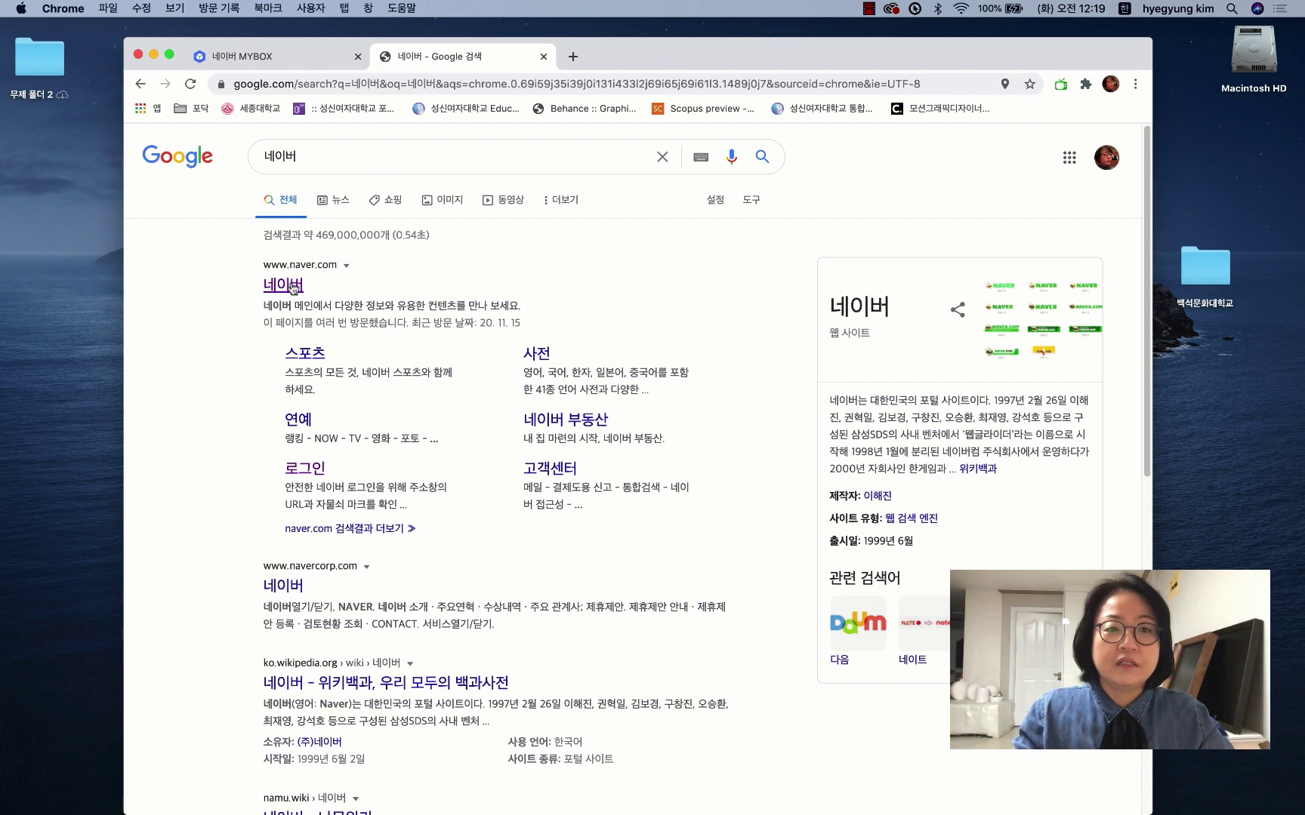
{"action": "left_click", "coordinate": [290, 286]}
Step: Search Naver for '미디어아티스트' plus the artist's name and skim the profile results
{"action": "type", "text": "미디어"}
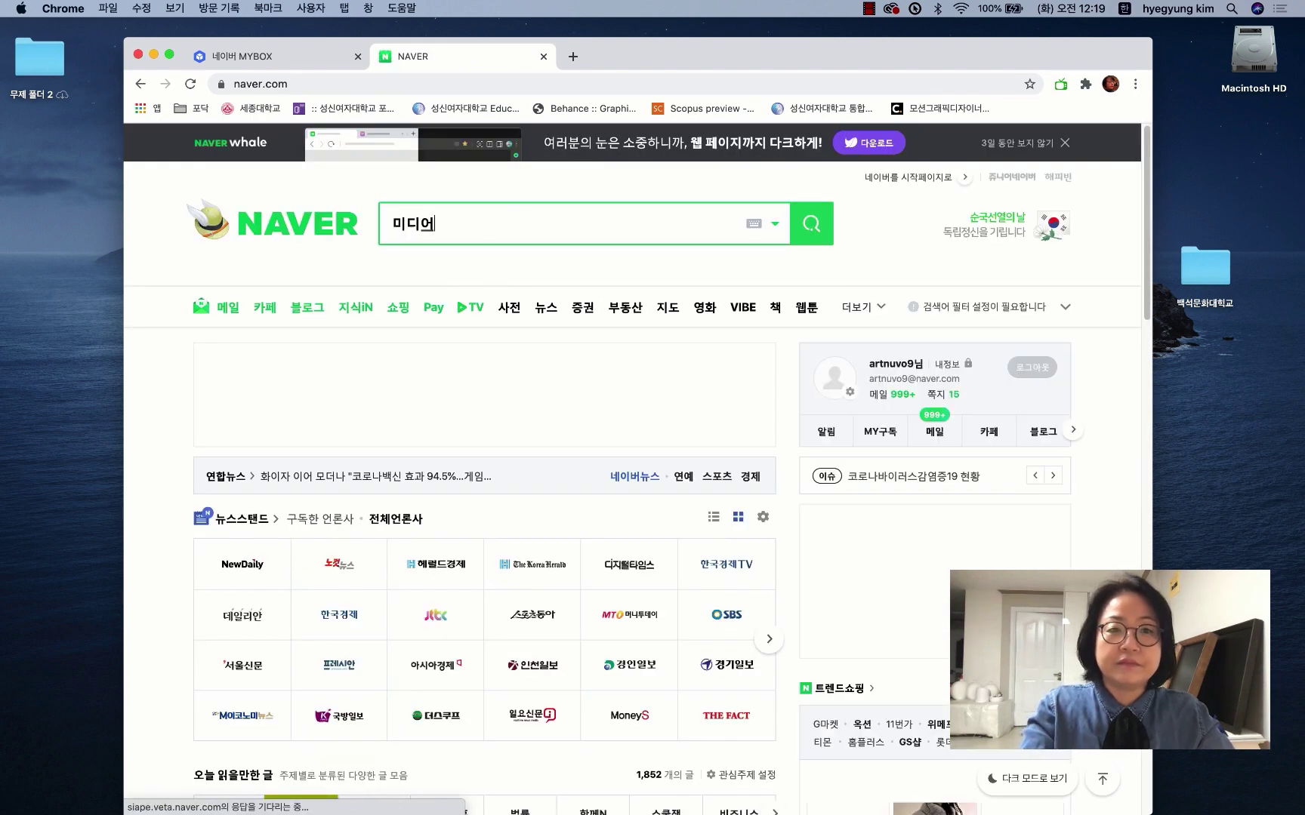
{"action": "type", "text": "아티스트"}
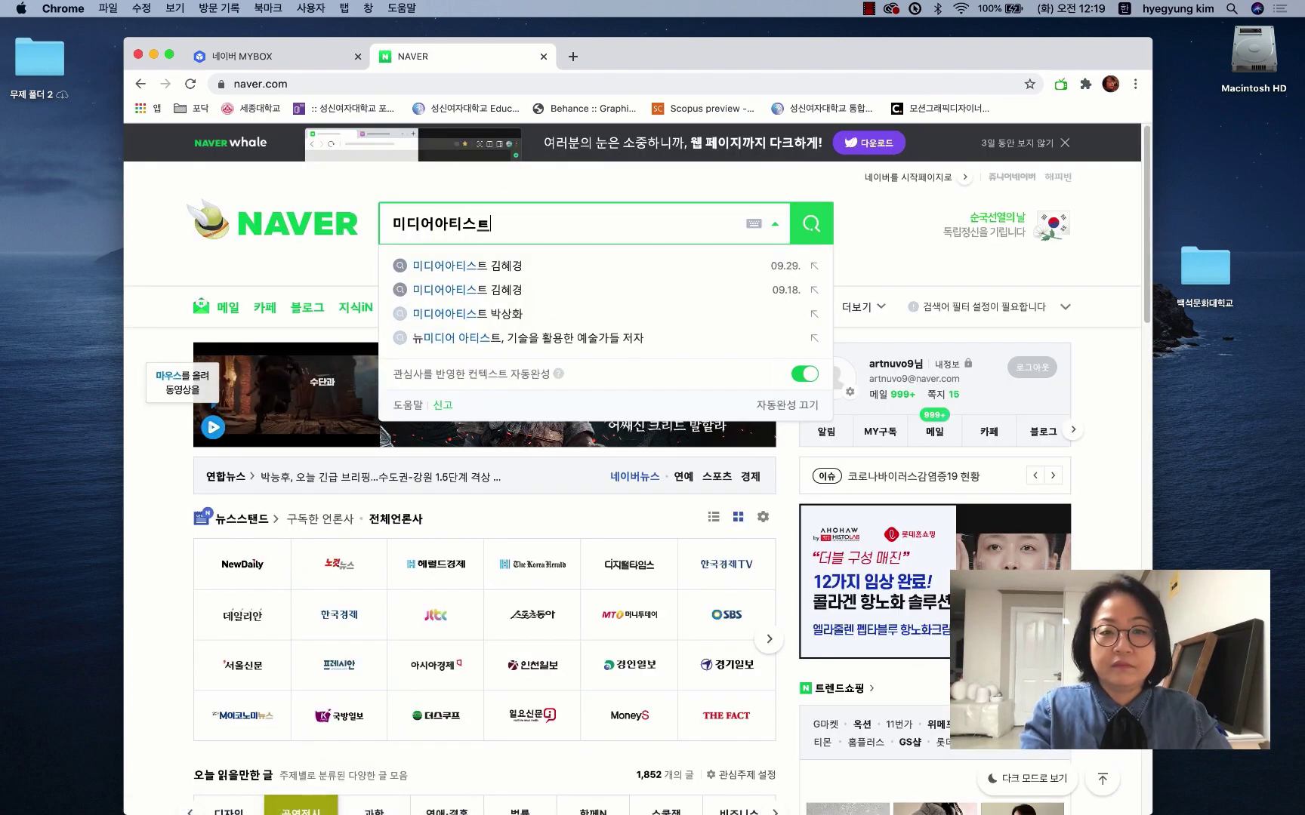
{"action": "type", "text": " ㄱ김혜경"}
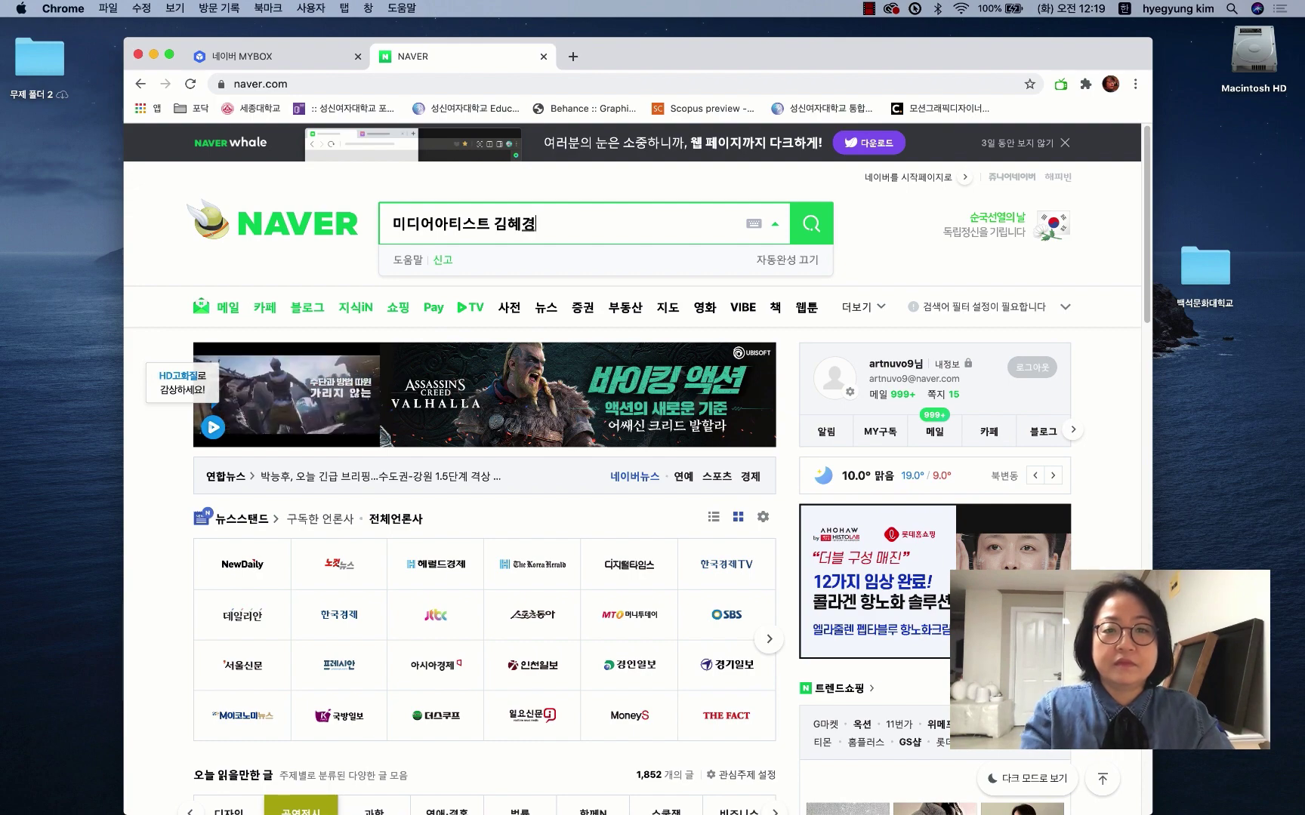
{"action": "key", "text": "Return"}
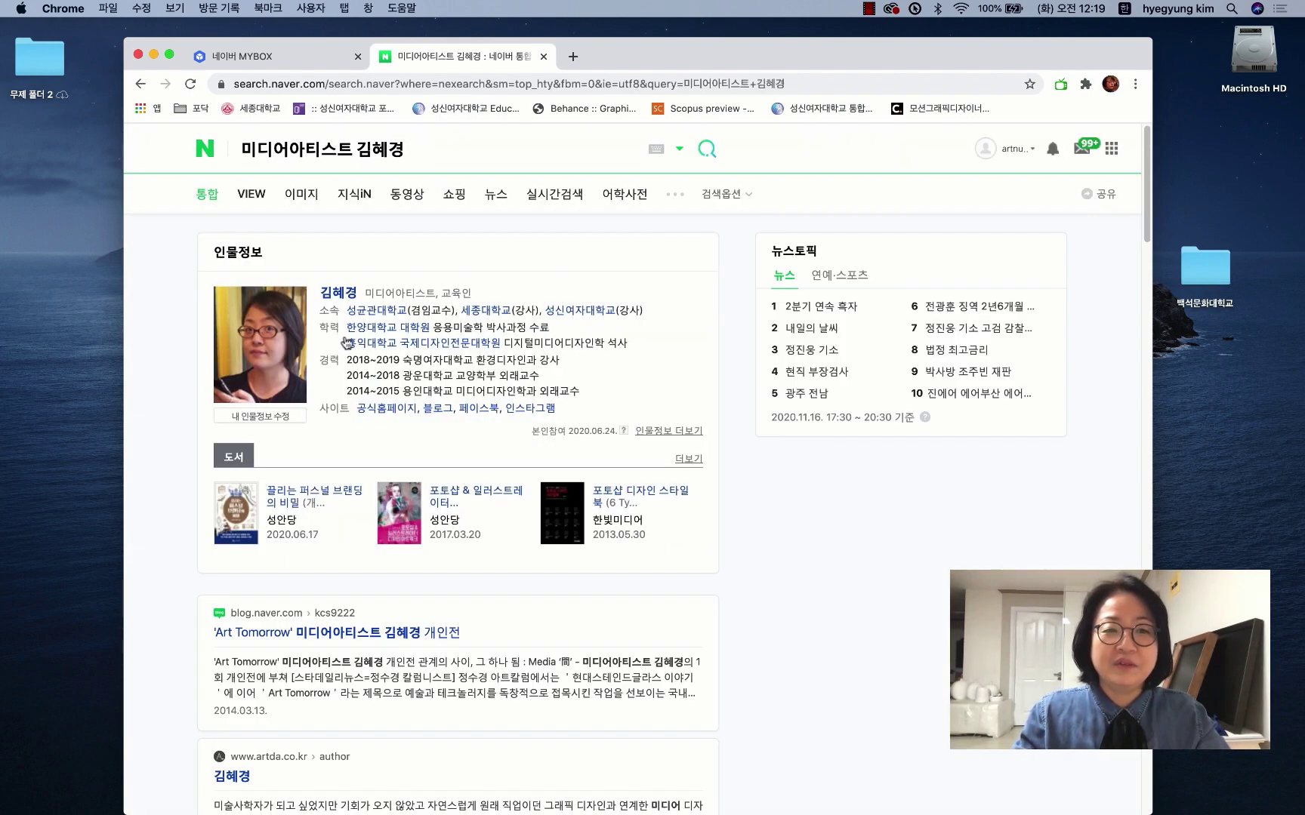
{"action": "scroll", "coordinate": [359, 561], "scroll_direction": "down", "scroll_amount": 3}
{"action": "scroll", "coordinate": [358, 566], "scroll_direction": "up", "scroll_amount": 2}
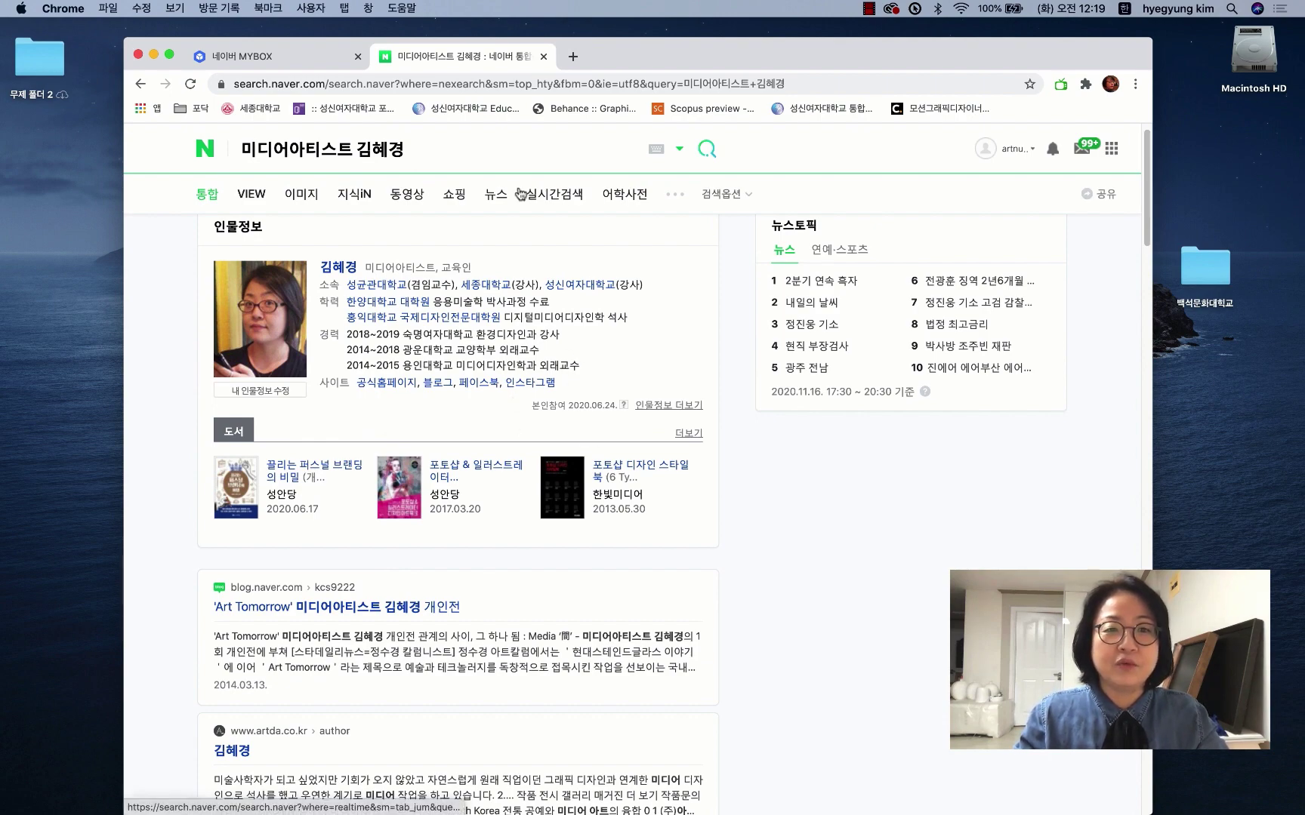
{"action": "key", "text": "super+h"}
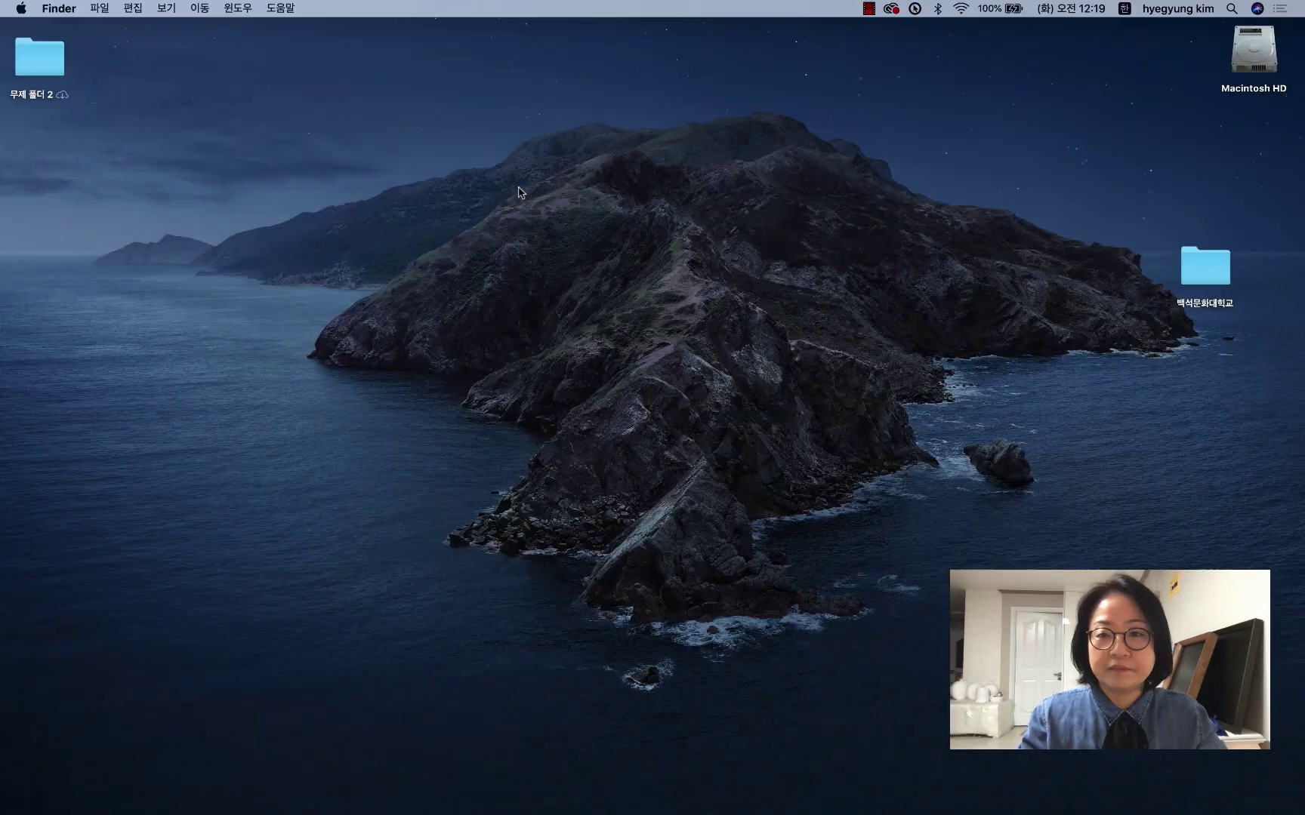
{"action": "left_click", "coordinate": [1024, 802]}
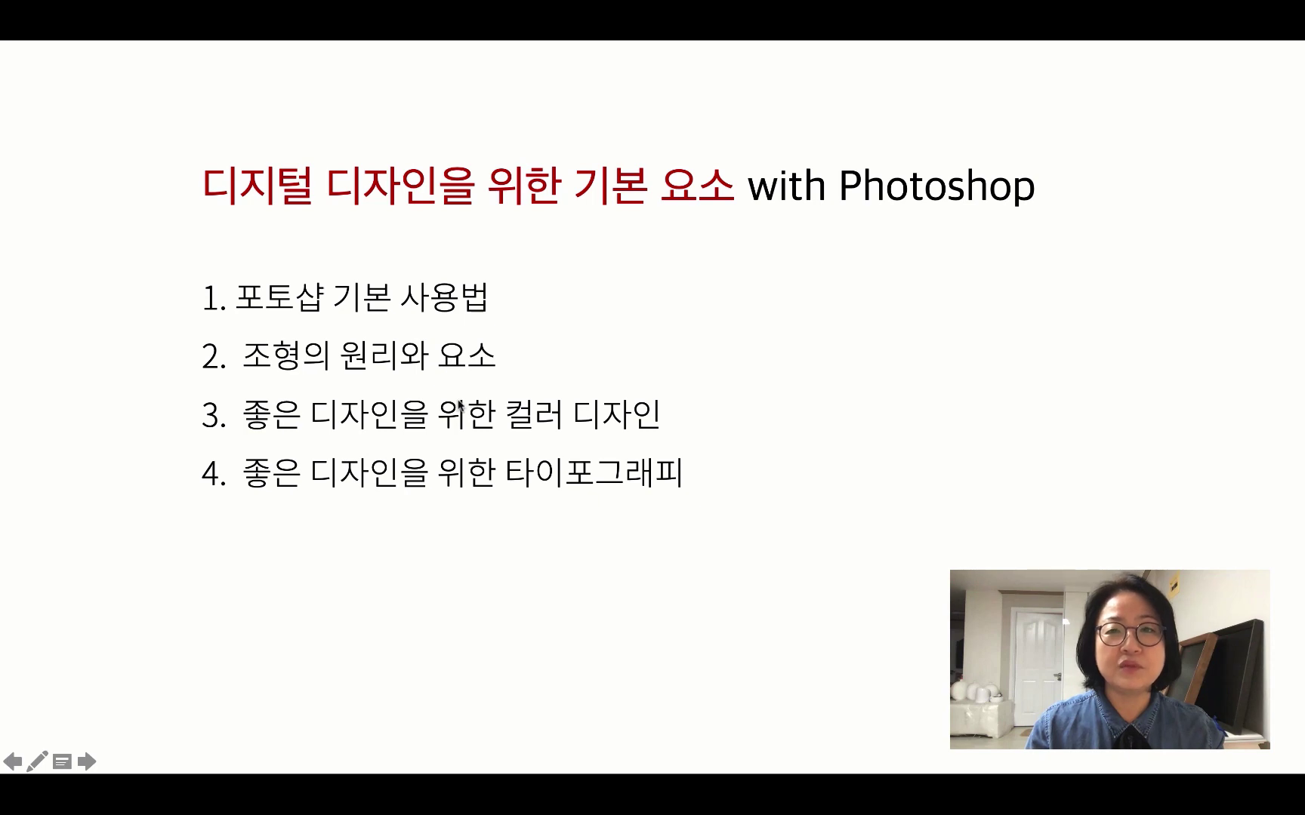
{"action": "key", "text": "Escape"}
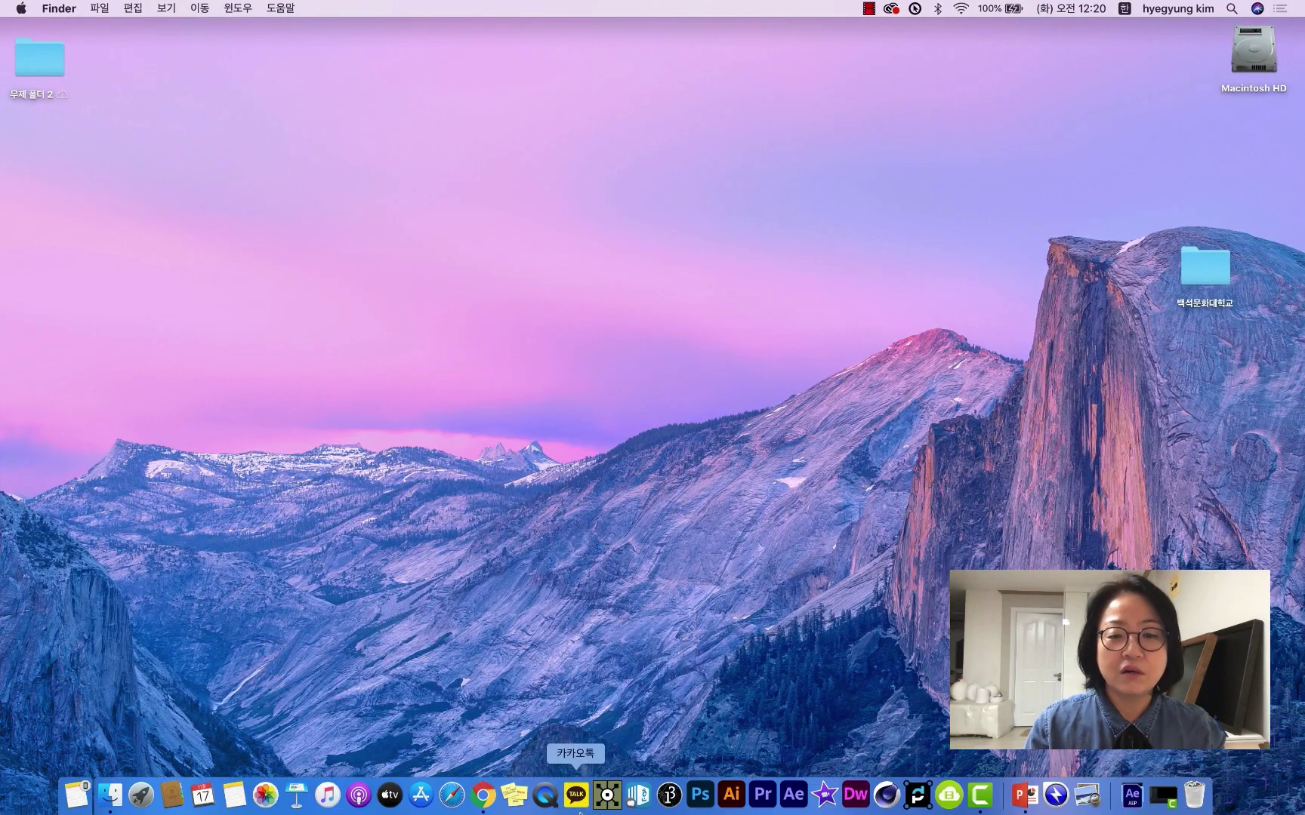
Step: Bring Chrome forward and search Google for 어도비 in a new tab
{"action": "left_click", "coordinate": [481, 798]}
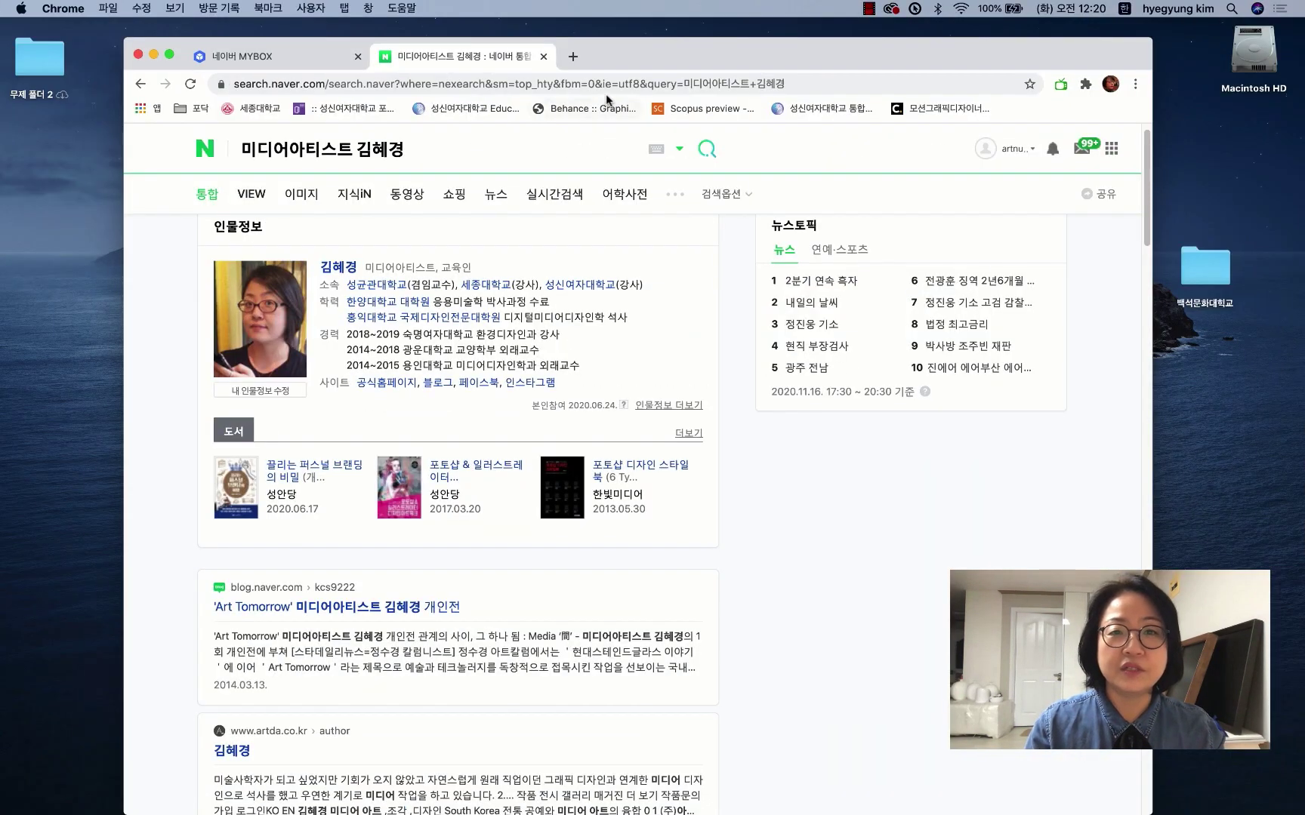
{"action": "left_click", "coordinate": [573, 56]}
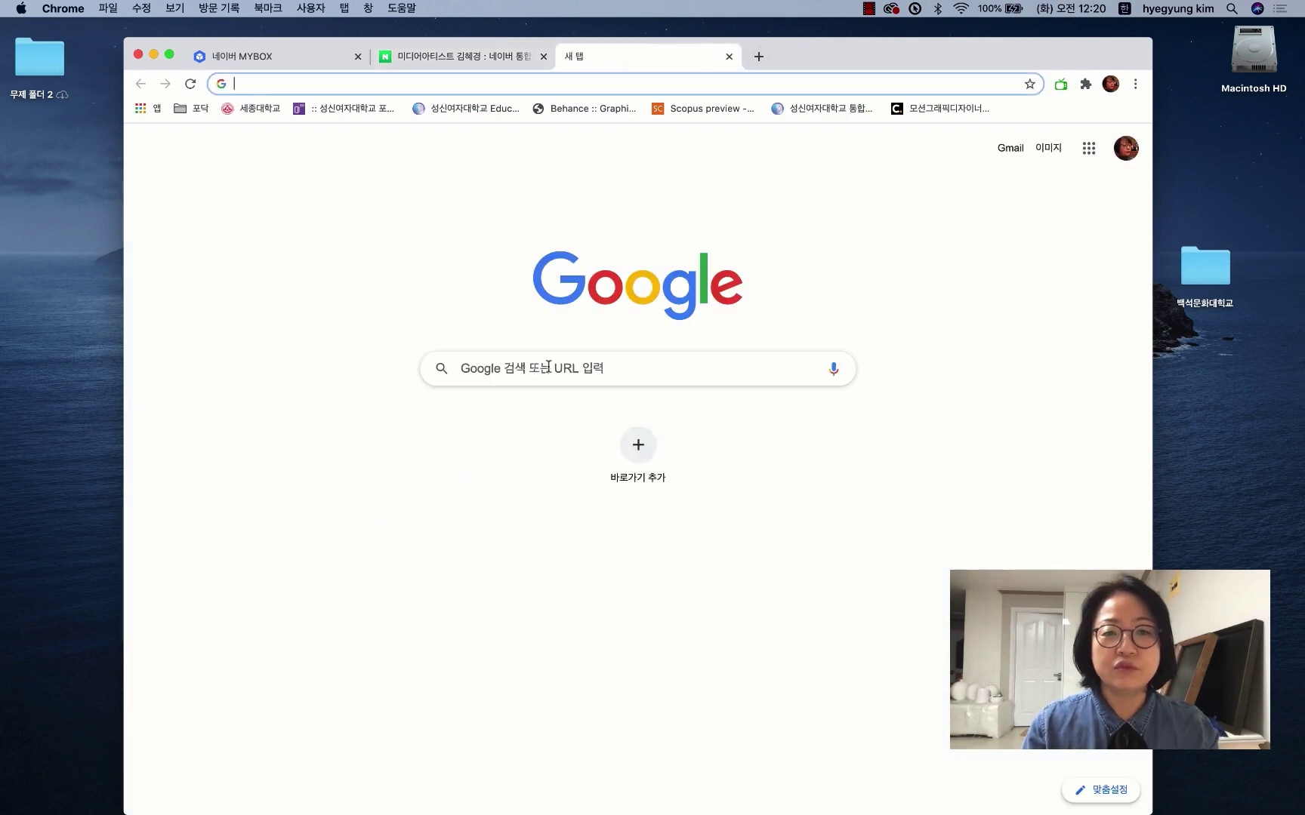
{"action": "type", "text": "어"}
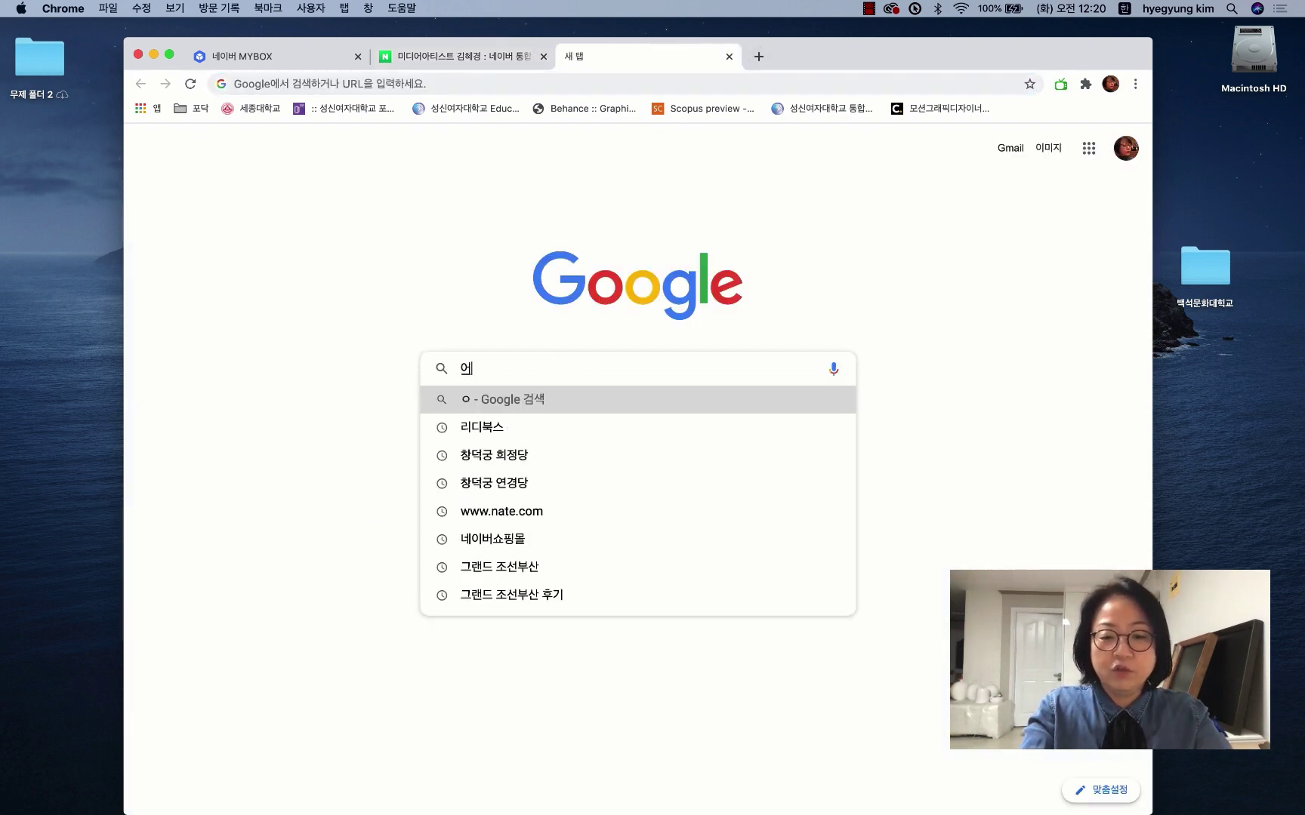
{"action": "key", "text": "Return"}
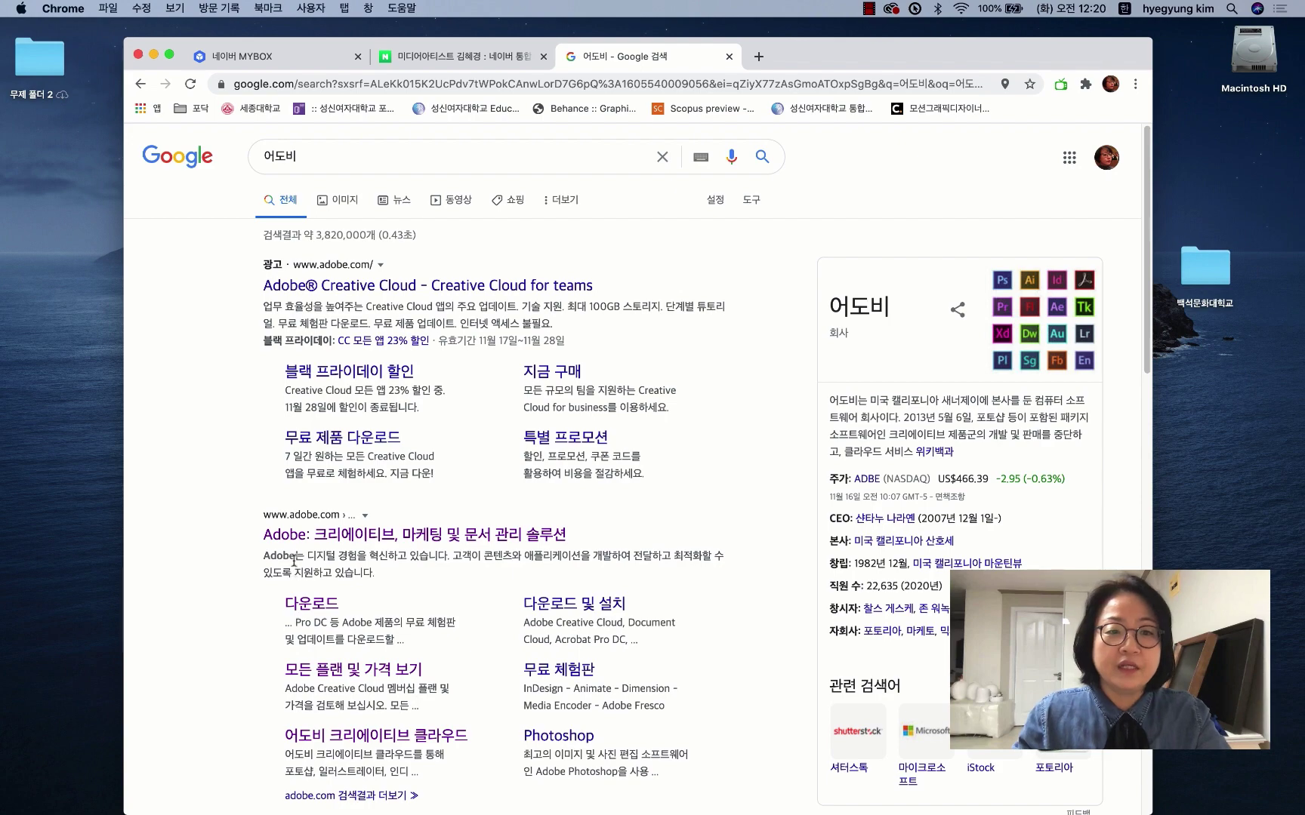
{"action": "scroll", "coordinate": [339, 499], "scroll_direction": "down", "scroll_amount": 2}
{"action": "scroll", "coordinate": [339, 500], "scroll_direction": "down", "scroll_amount": 1}
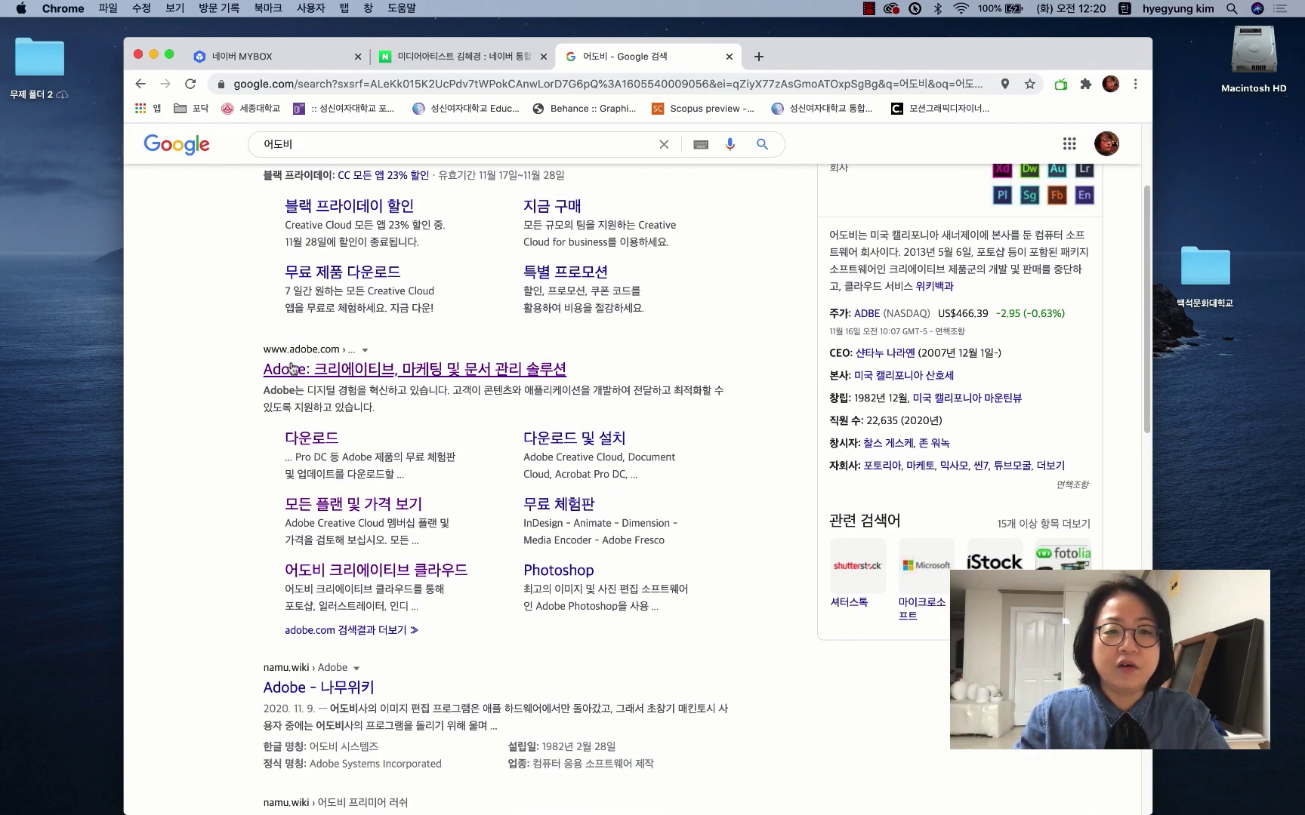
Step: Go to Adobe's downloads page and open the Photoshop free-trial and pricing page
{"action": "left_click", "coordinate": [326, 445]}
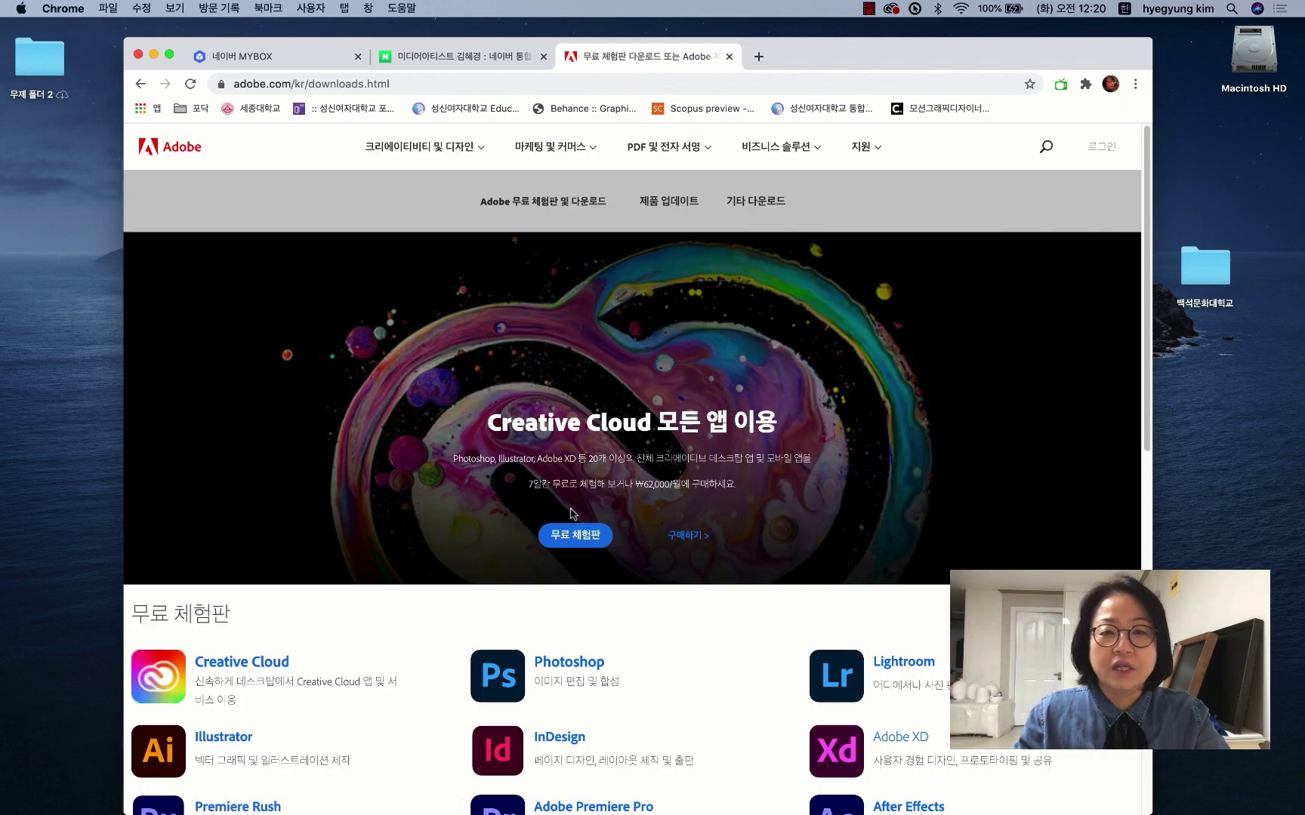
{"action": "scroll", "coordinate": [578, 533], "scroll_direction": "down", "scroll_amount": 3}
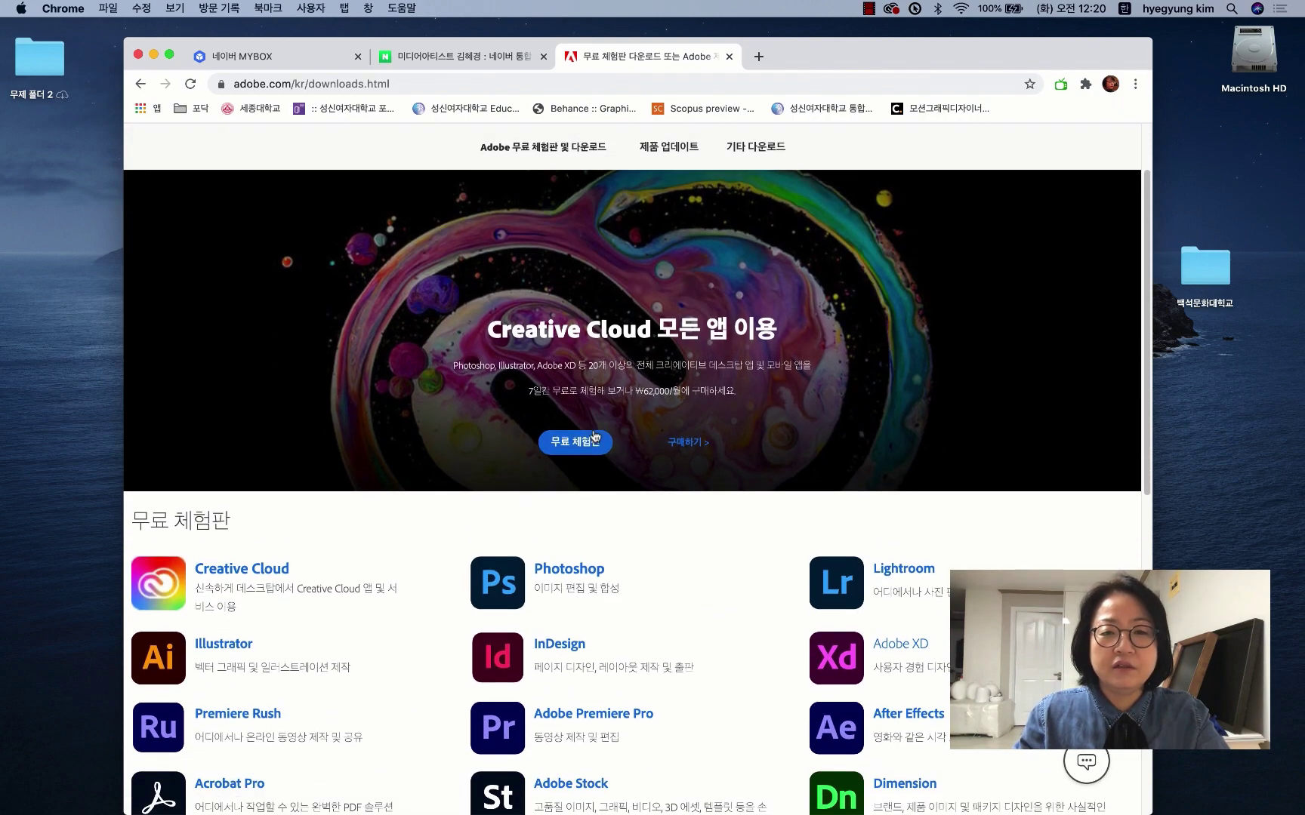
{"action": "scroll", "coordinate": [586, 448], "scroll_direction": "down", "scroll_amount": 2}
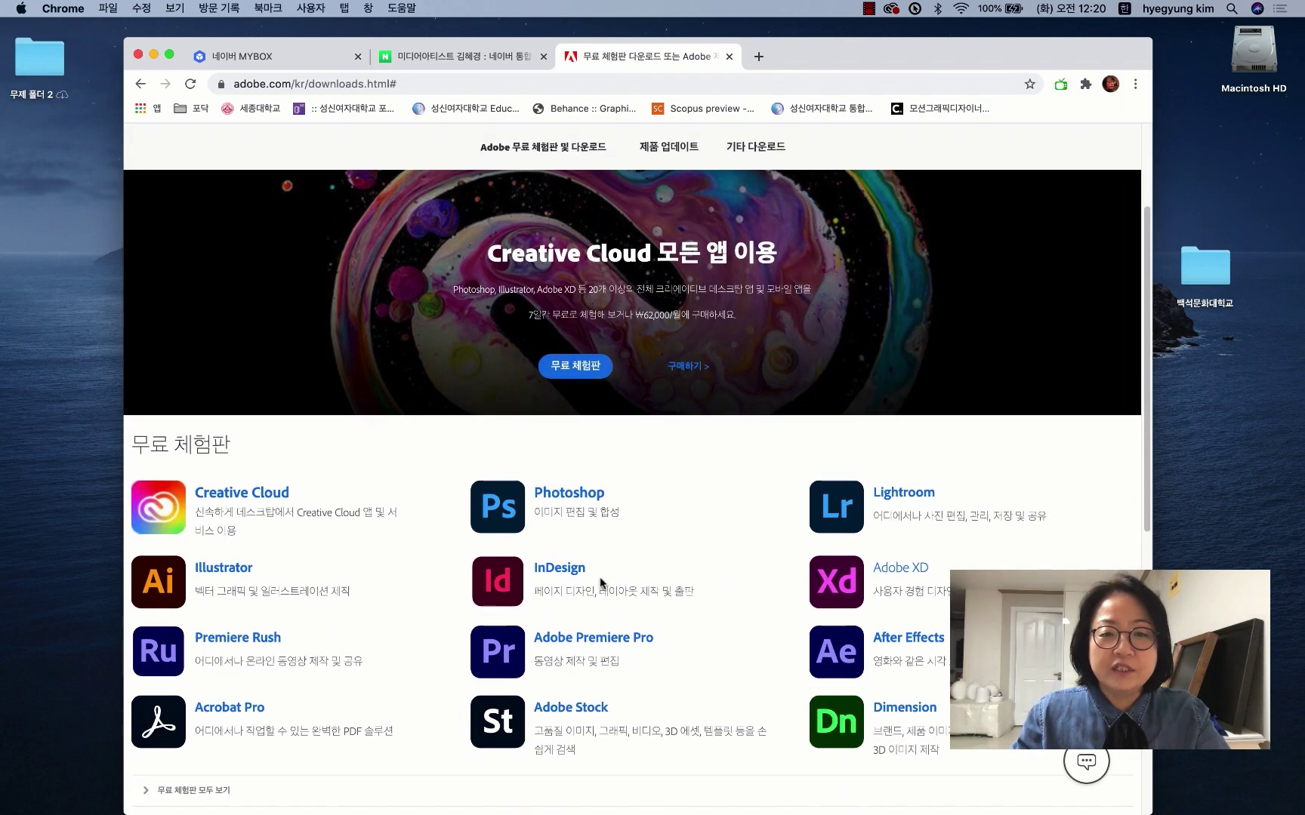
{"action": "left_click", "coordinate": [553, 500]}
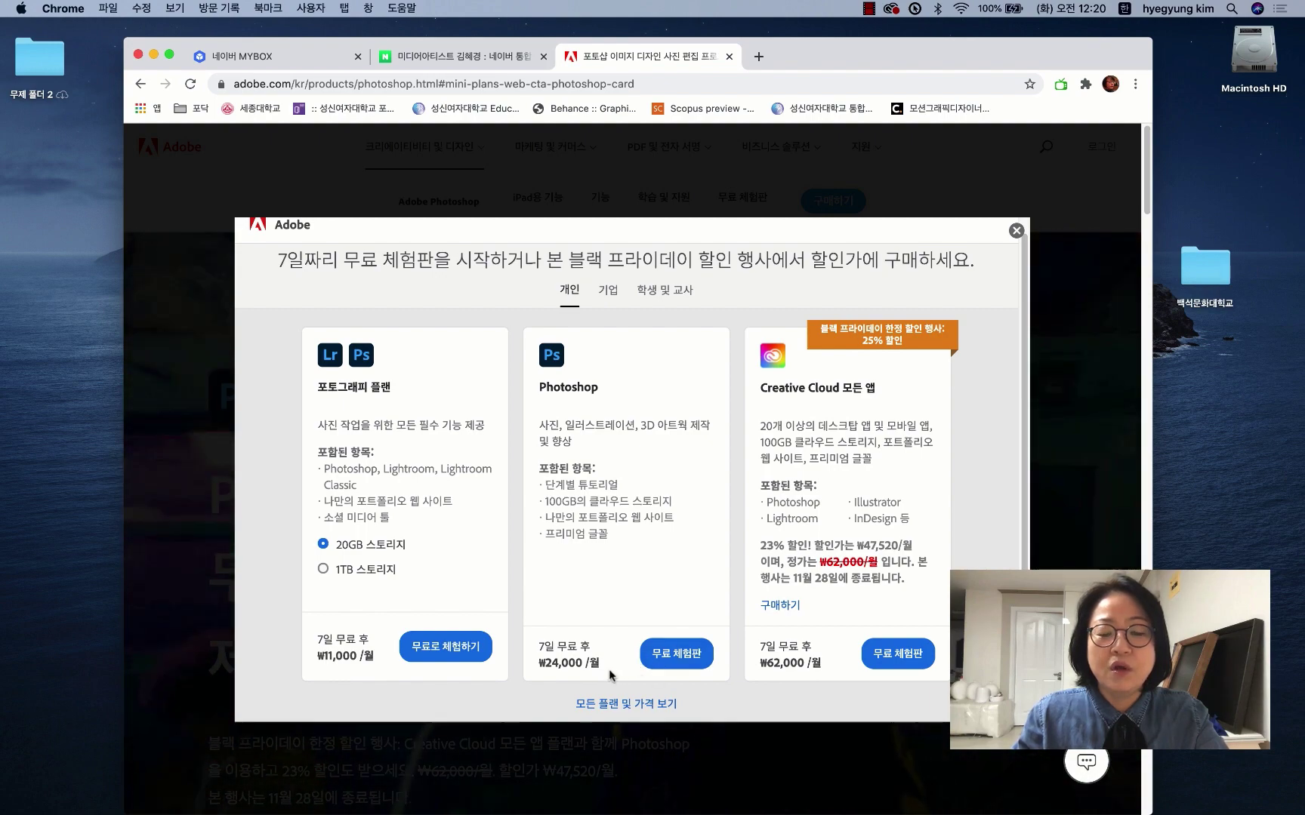
Step: Check student and teacher pricing (Creative Cloud ₩23,100/월), then reopen the individual plans chooser
{"action": "left_click", "coordinate": [660, 298]}
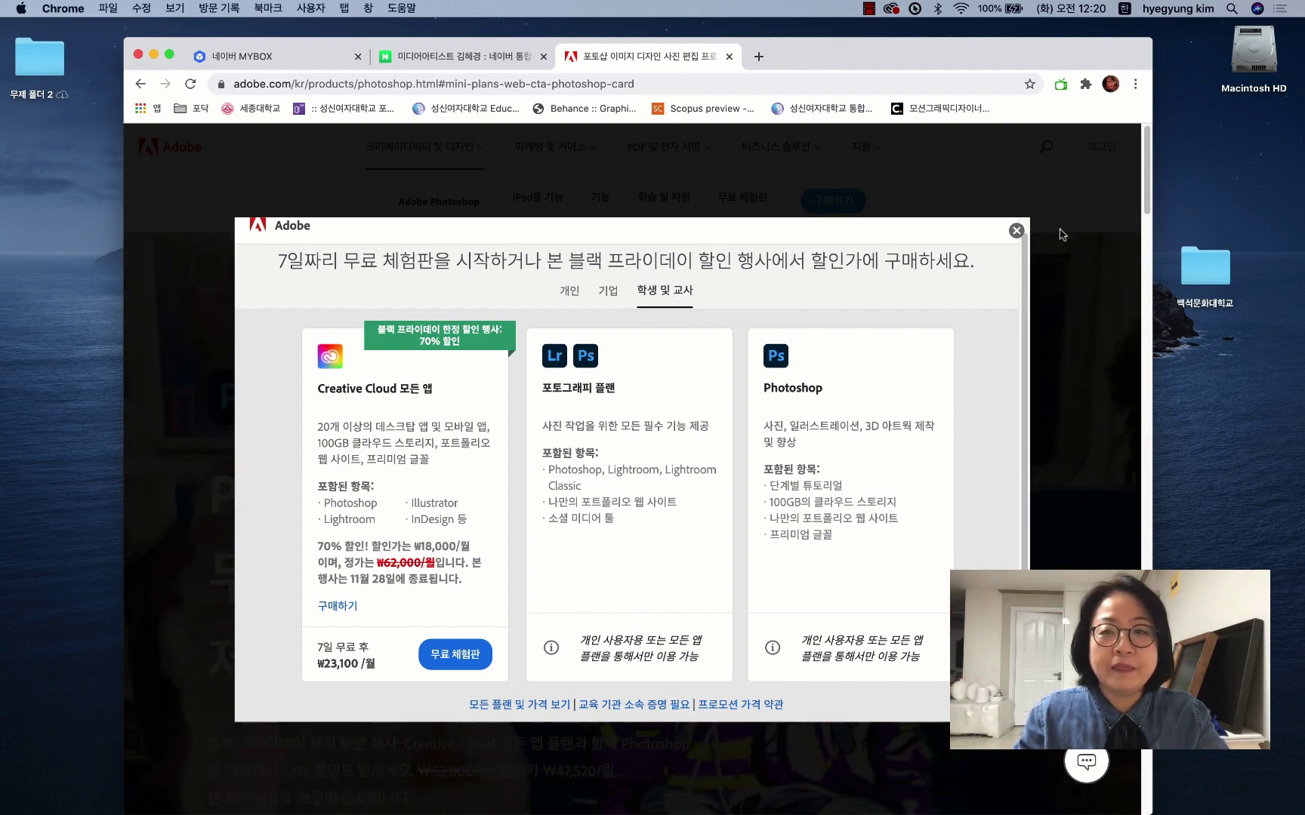
{"action": "left_click", "coordinate": [1015, 231]}
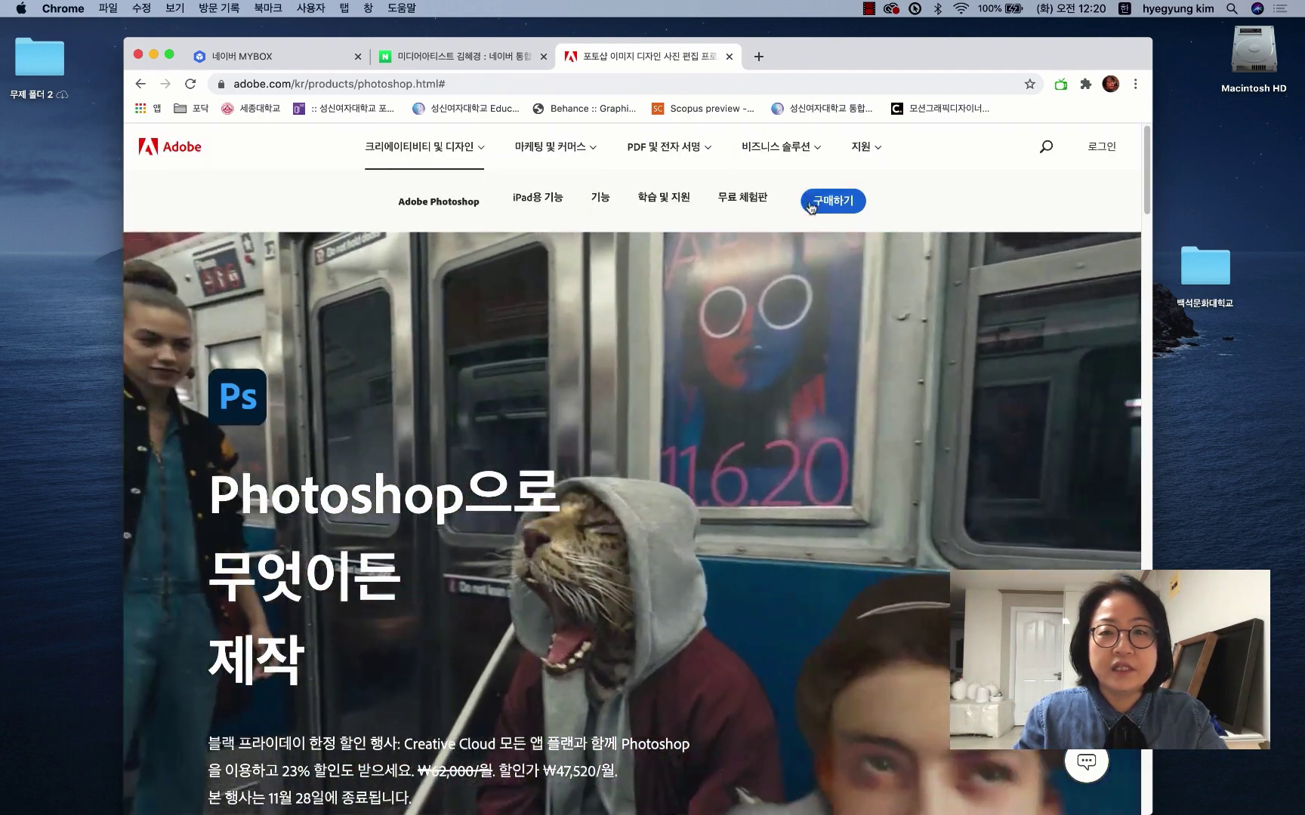
{"action": "left_click", "coordinate": [833, 201]}
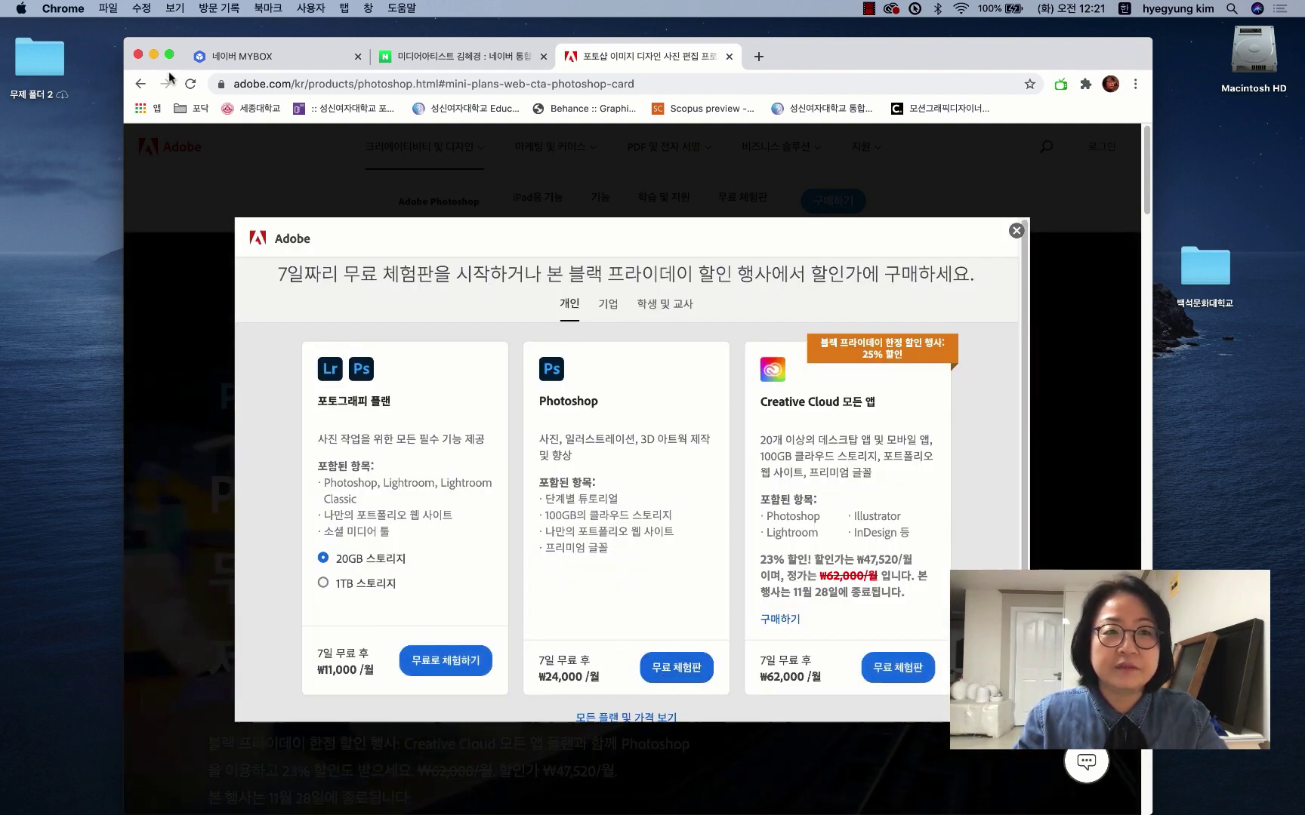
Step: Close Chrome and the 백석문화대학교 folder window, then launch Photoshop to its Home screen
{"action": "left_click", "coordinate": [138, 55]}
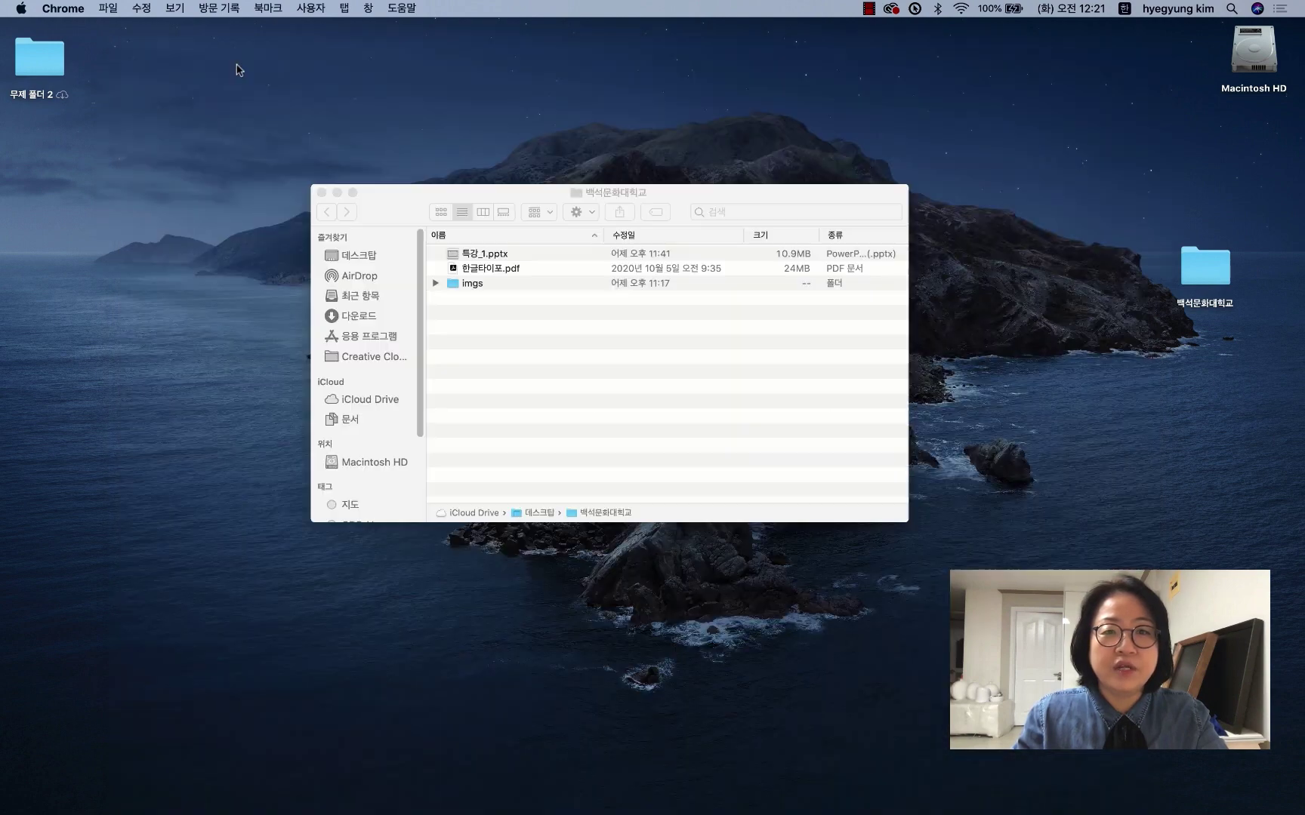
{"action": "left_click", "coordinate": [322, 193]}
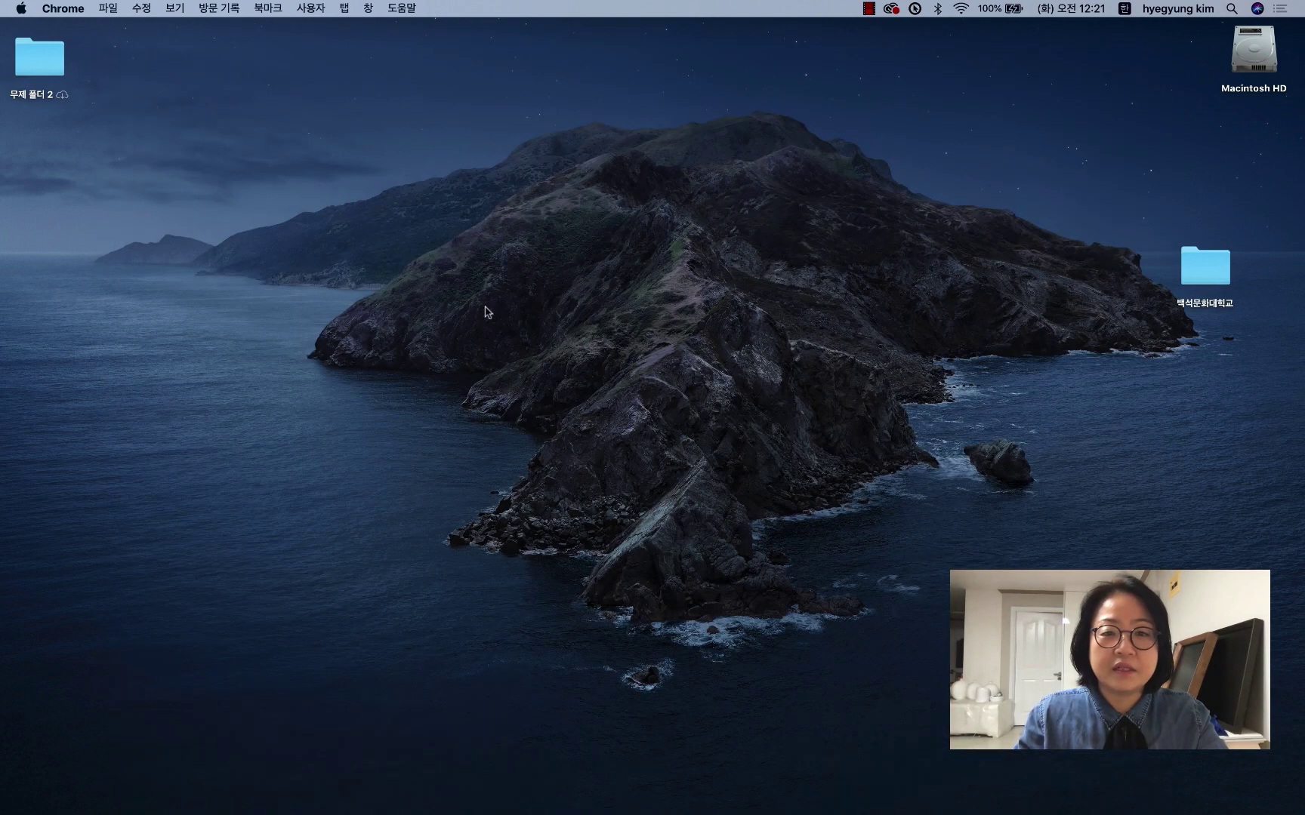
{"action": "mouse_move", "coordinate": [699, 794]}
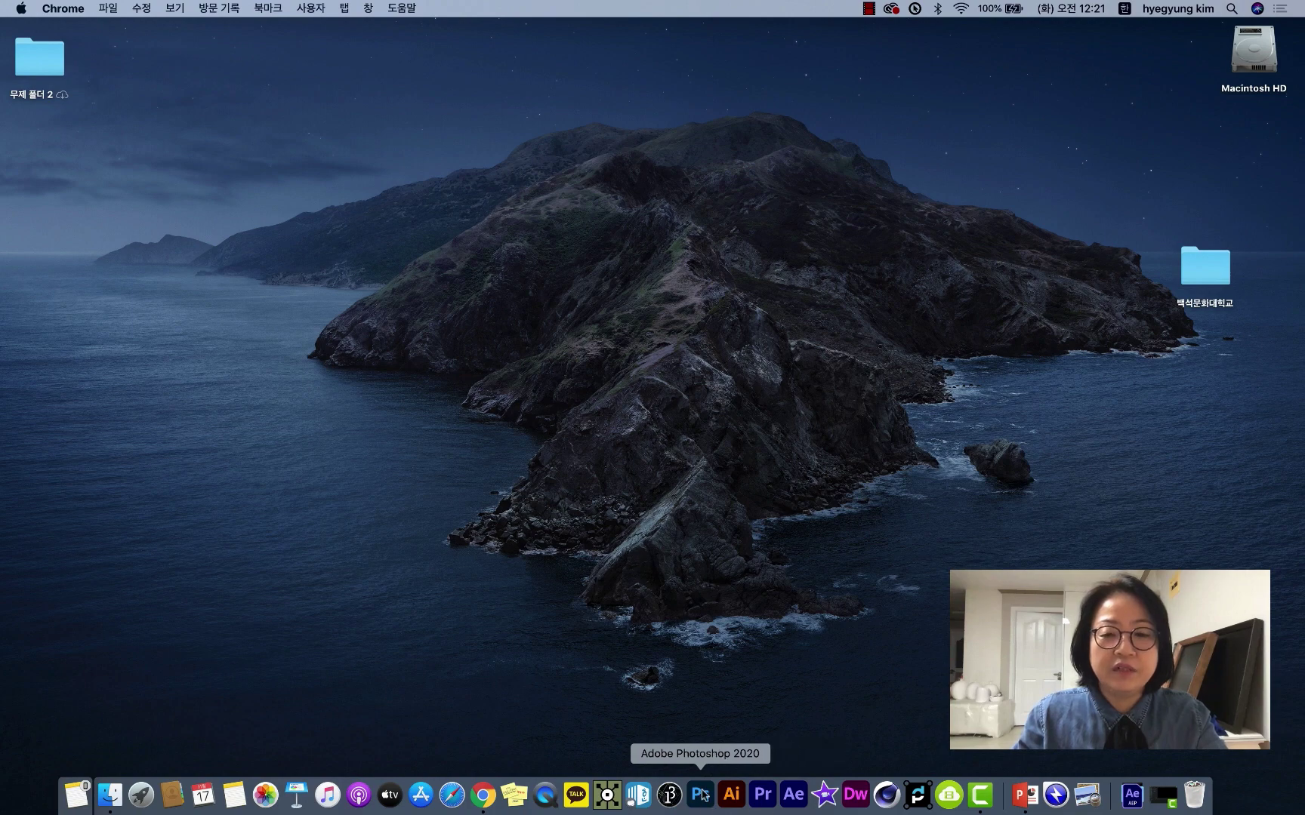
{"action": "left_click", "coordinate": [702, 796]}
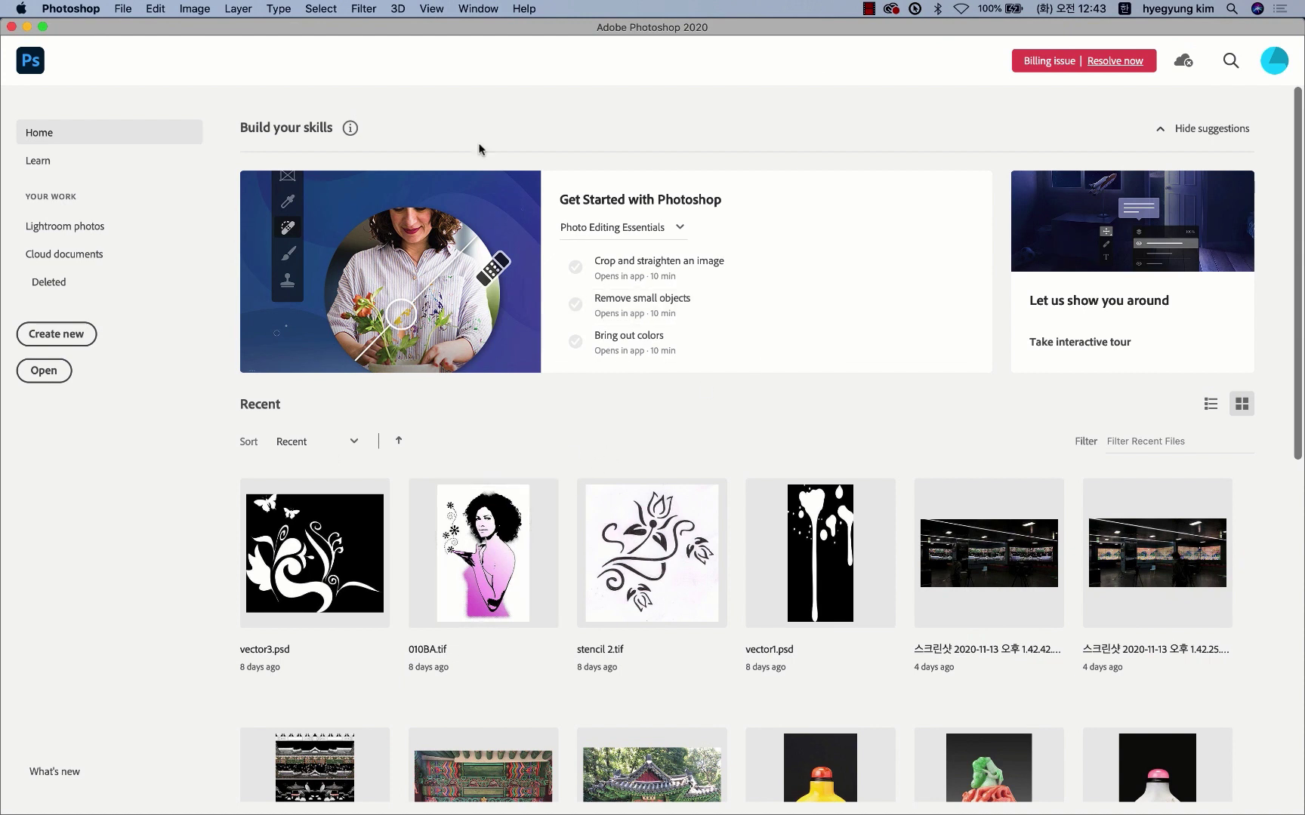
Step: Start a new document on the Web preset Web Most Common 1366 x 768 px, 72 ppi
{"action": "left_click", "coordinate": [70, 339]}
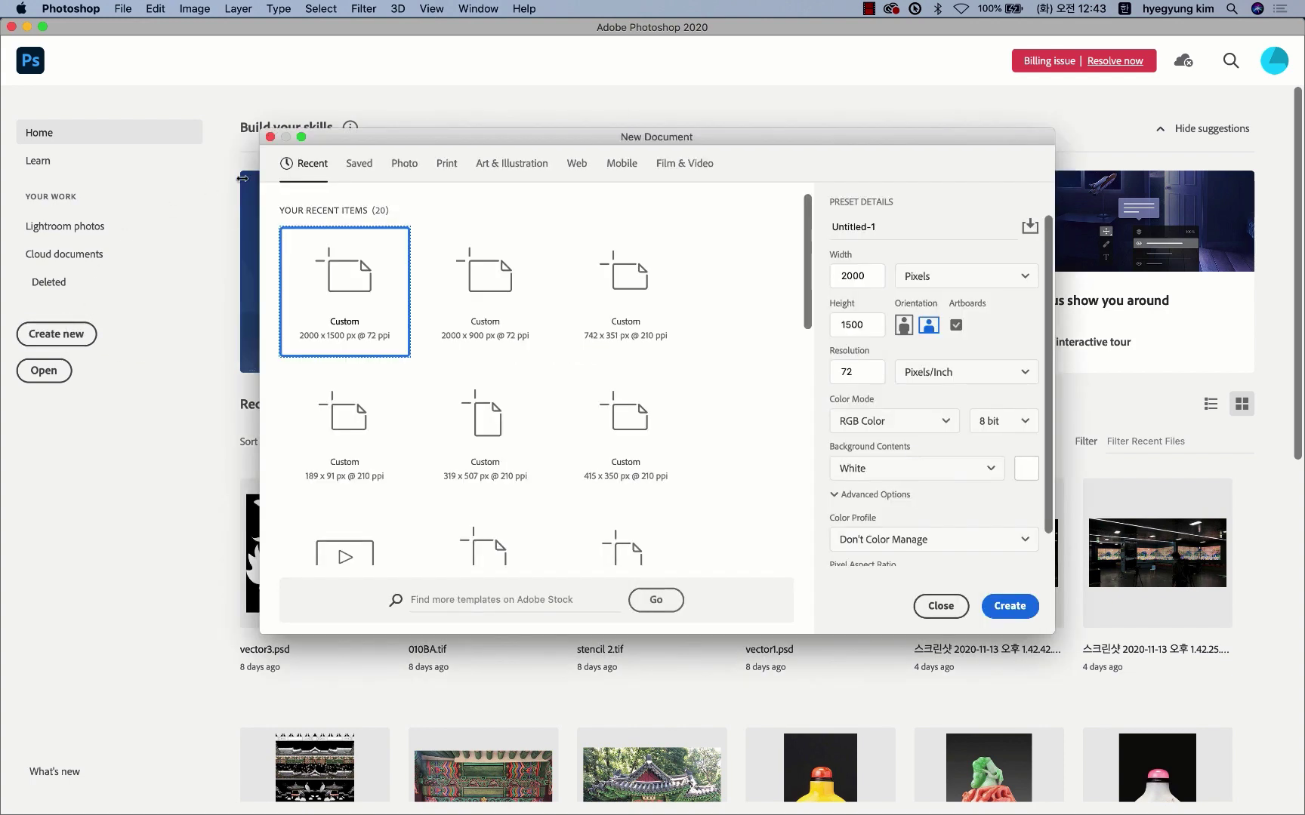
{"action": "left_click_drag", "start_coordinate": [702, 140], "coordinate": [743, 138]}
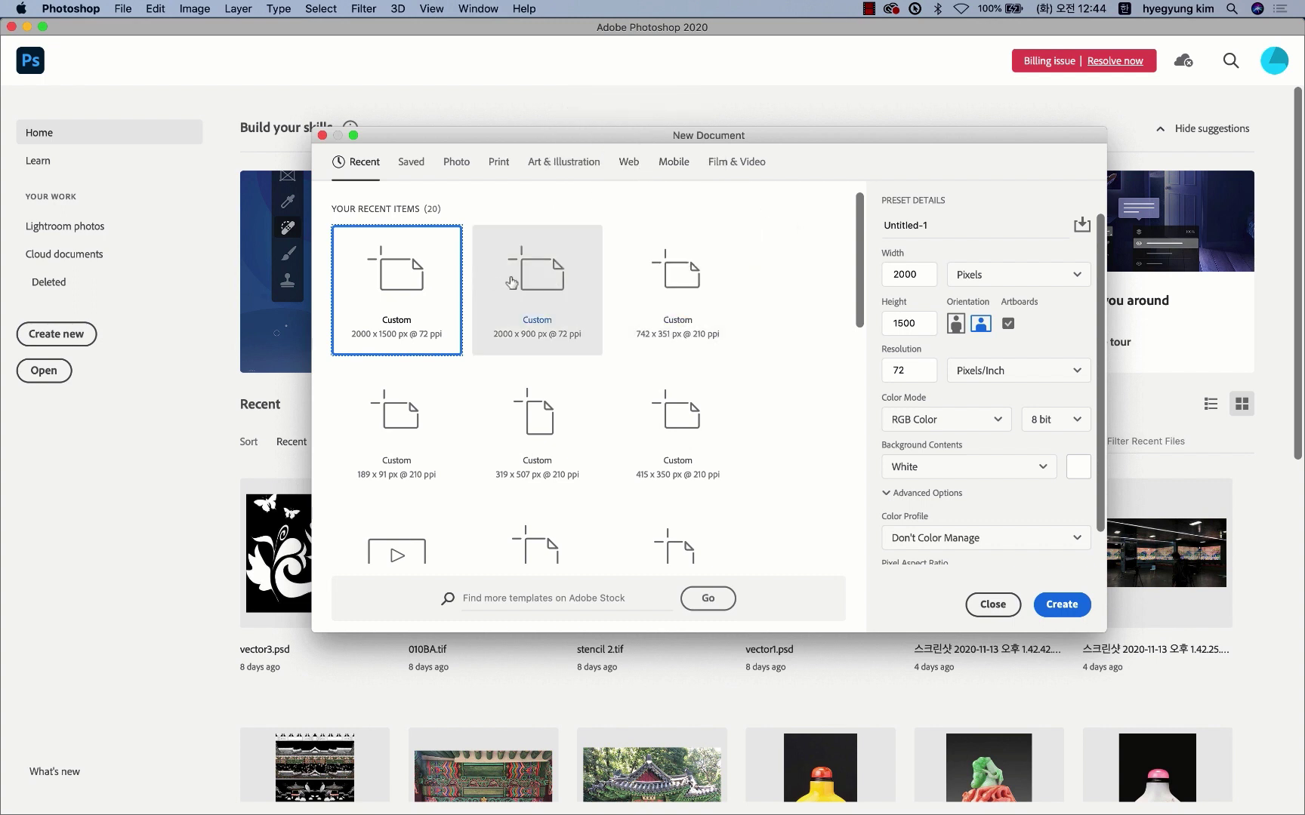
{"action": "left_click", "coordinate": [626, 163]}
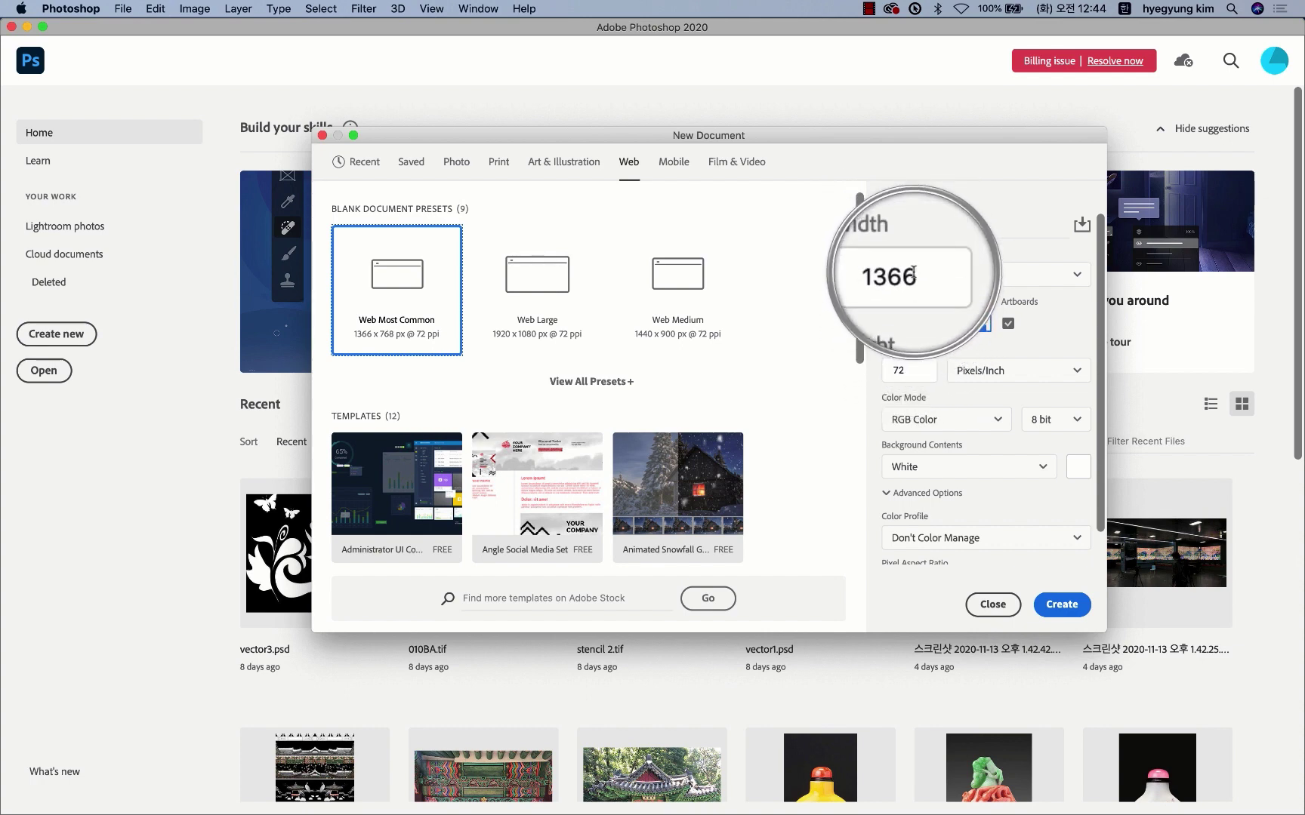
Step: Create a 2000 × 1500 px, 72 ppi document with an artboard
{"action": "double_click", "coordinate": [919, 272]}
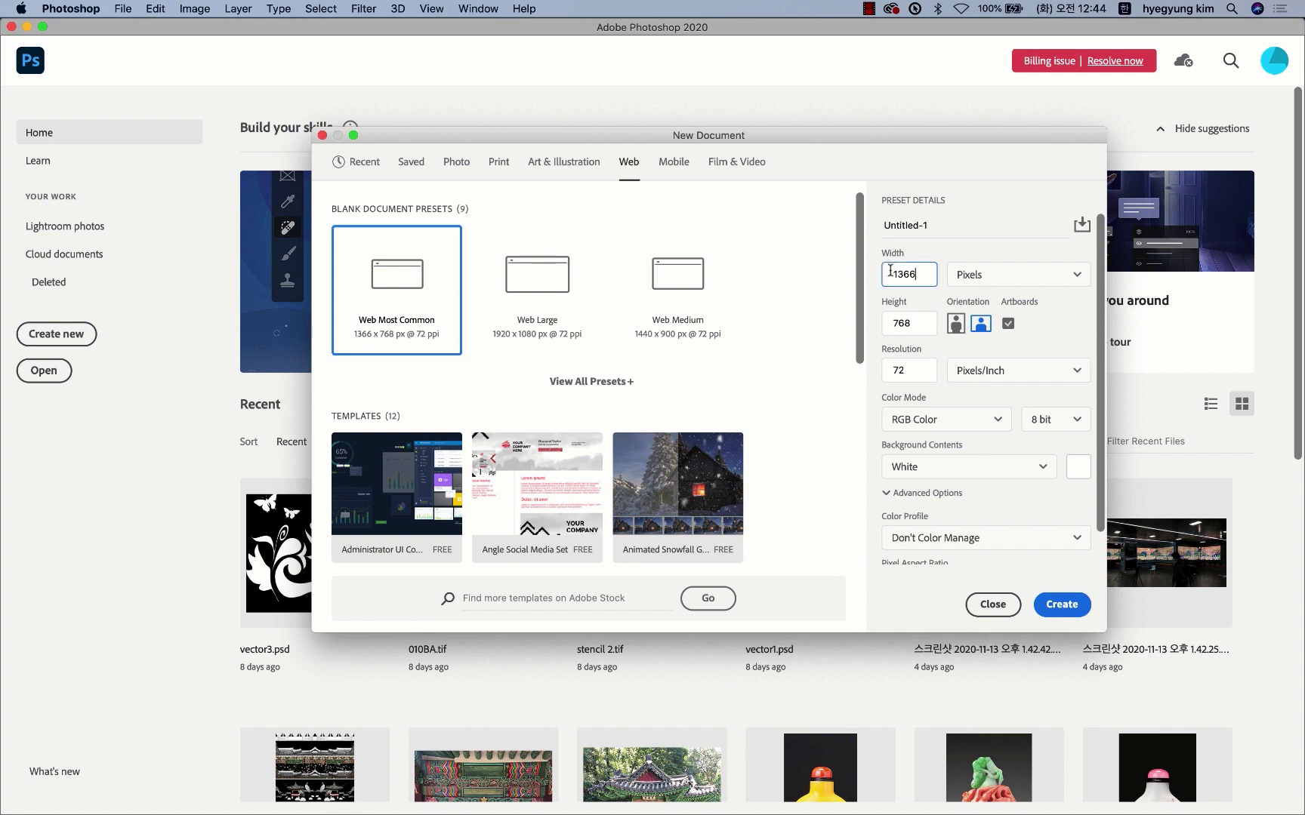
{"action": "type", "text": "200"}
{"action": "type", "text": "0"}
{"action": "double_click", "coordinate": [918, 318]}
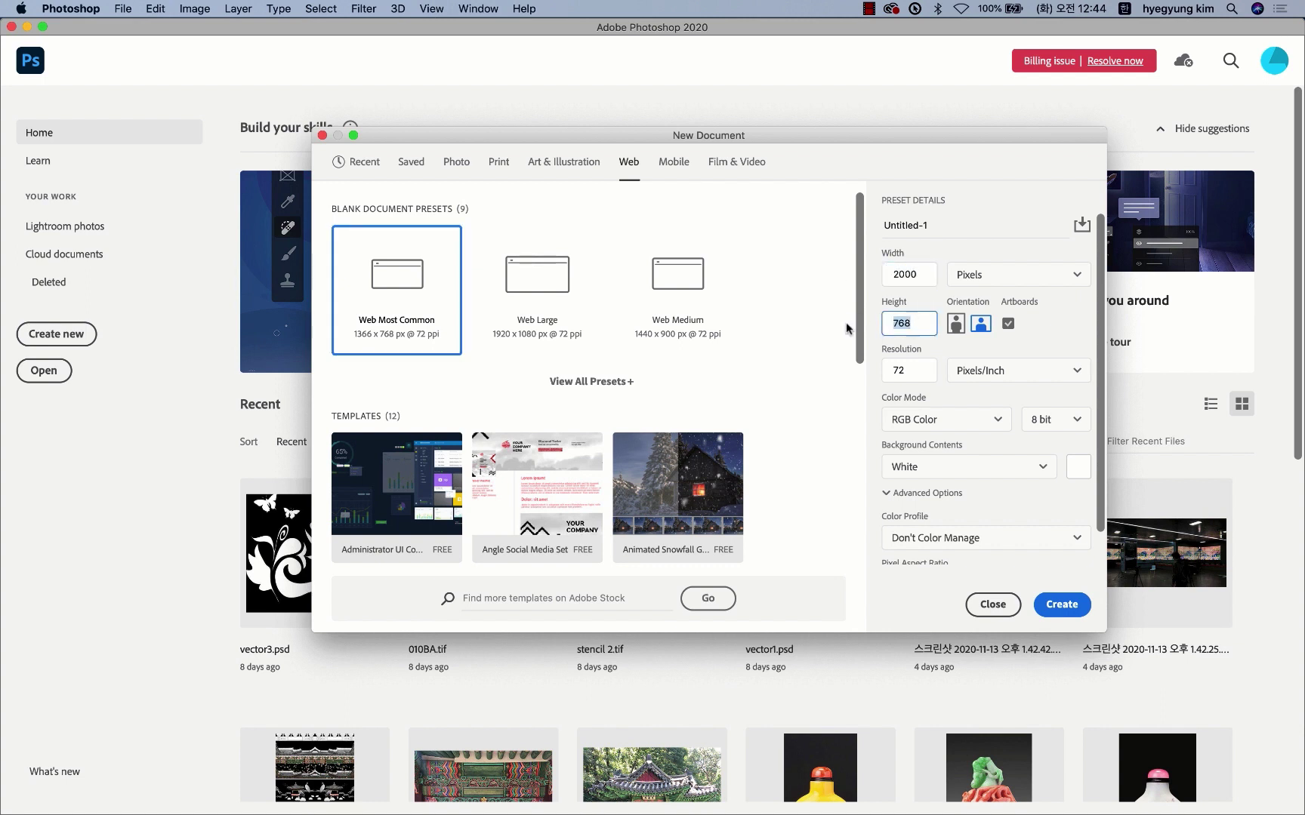
{"action": "type", "text": "1500"}
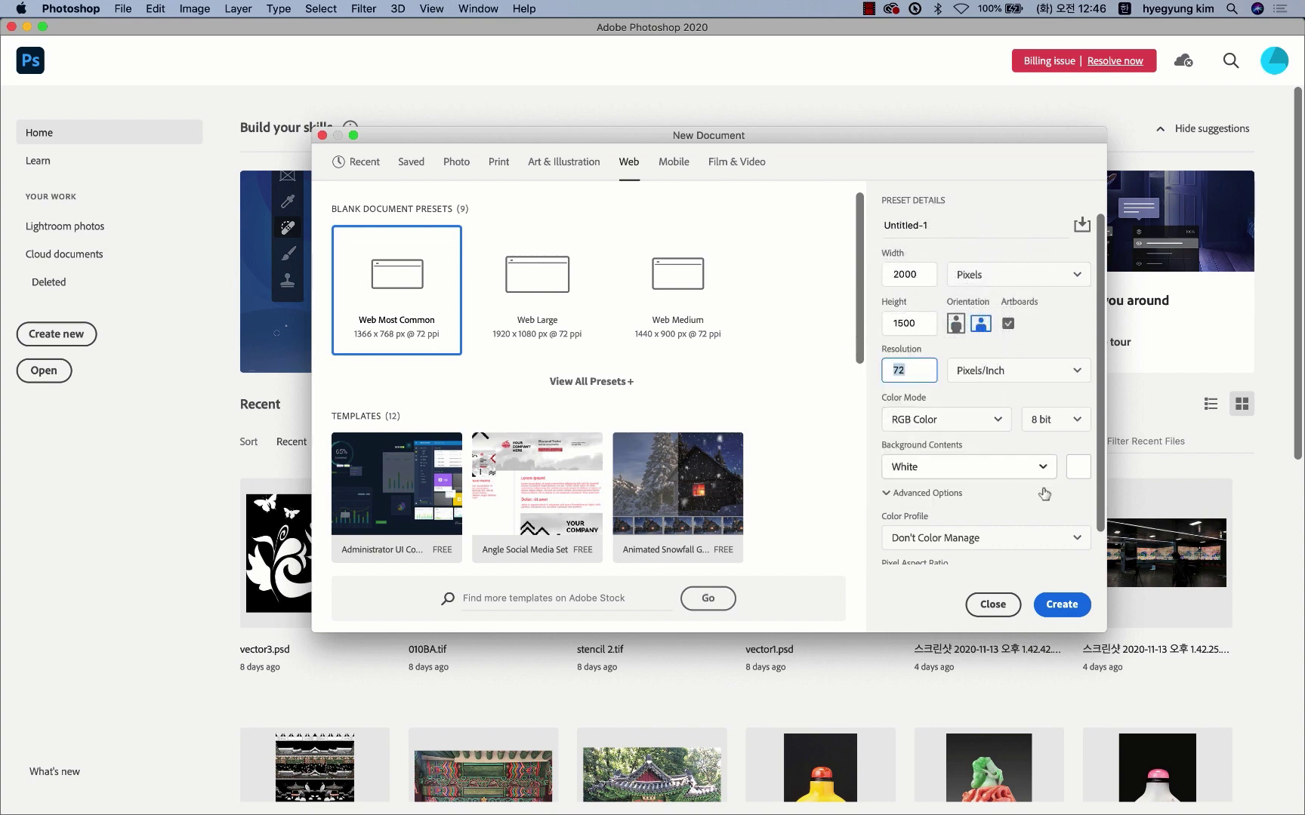
{"action": "left_click", "coordinate": [1063, 607]}
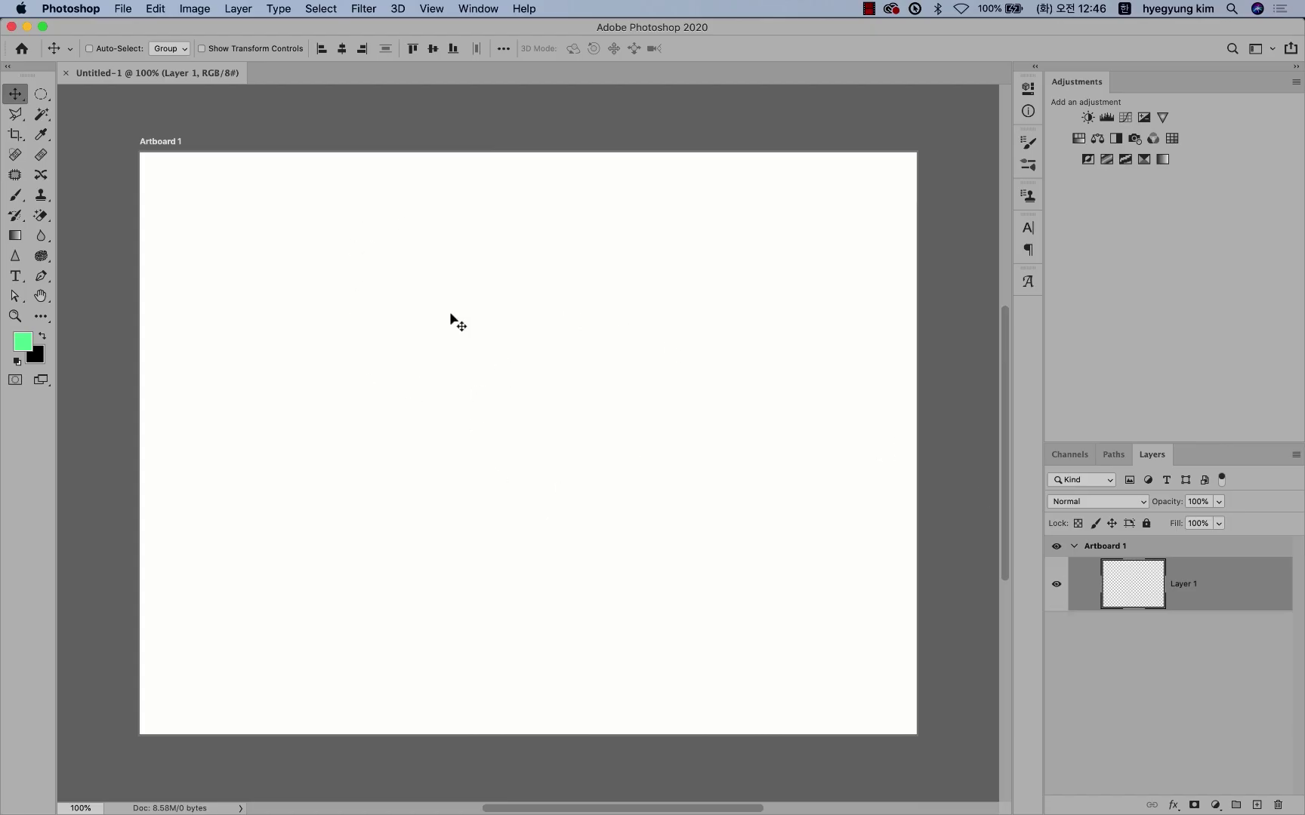
{"action": "left_click", "coordinate": [479, 8]}
{"action": "mouse_move", "coordinate": [495, 41]}
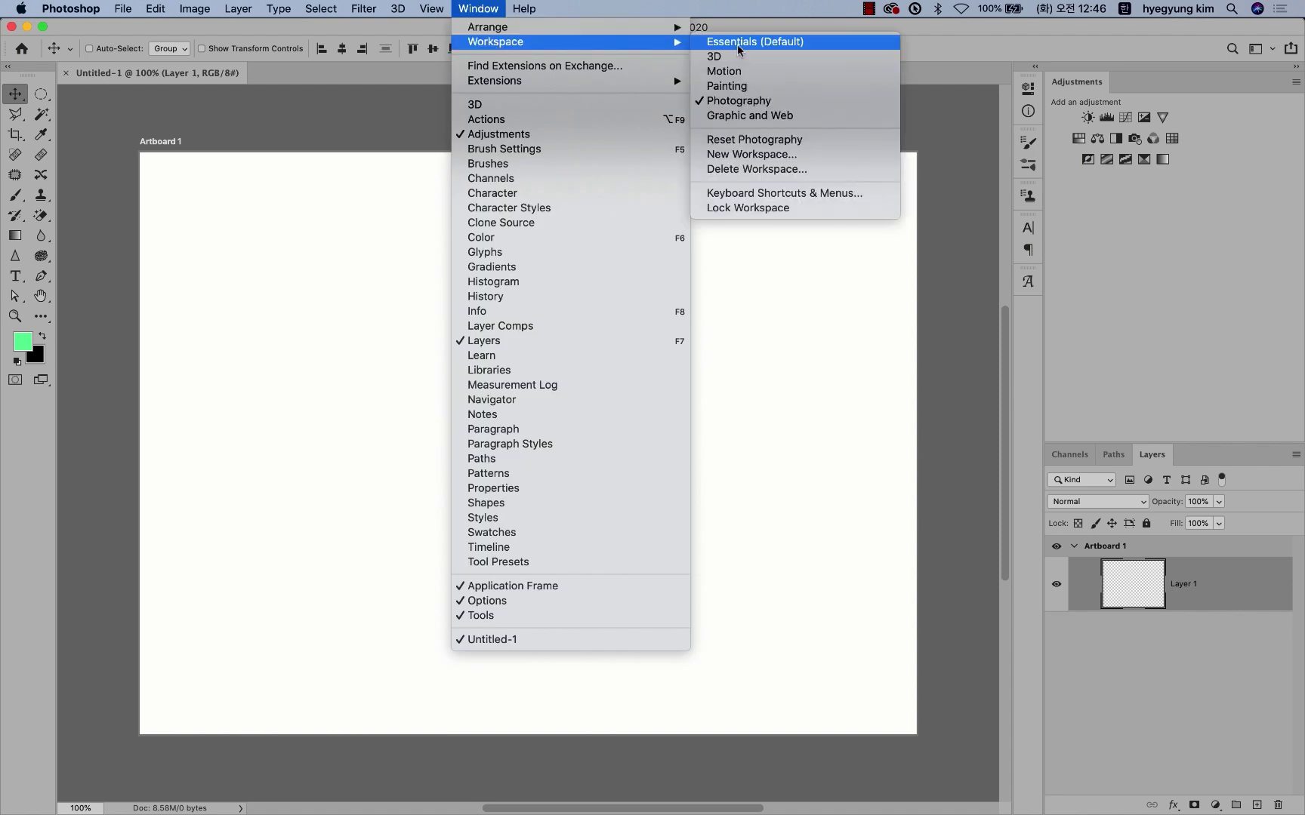
{"action": "left_click", "coordinate": [737, 41]}
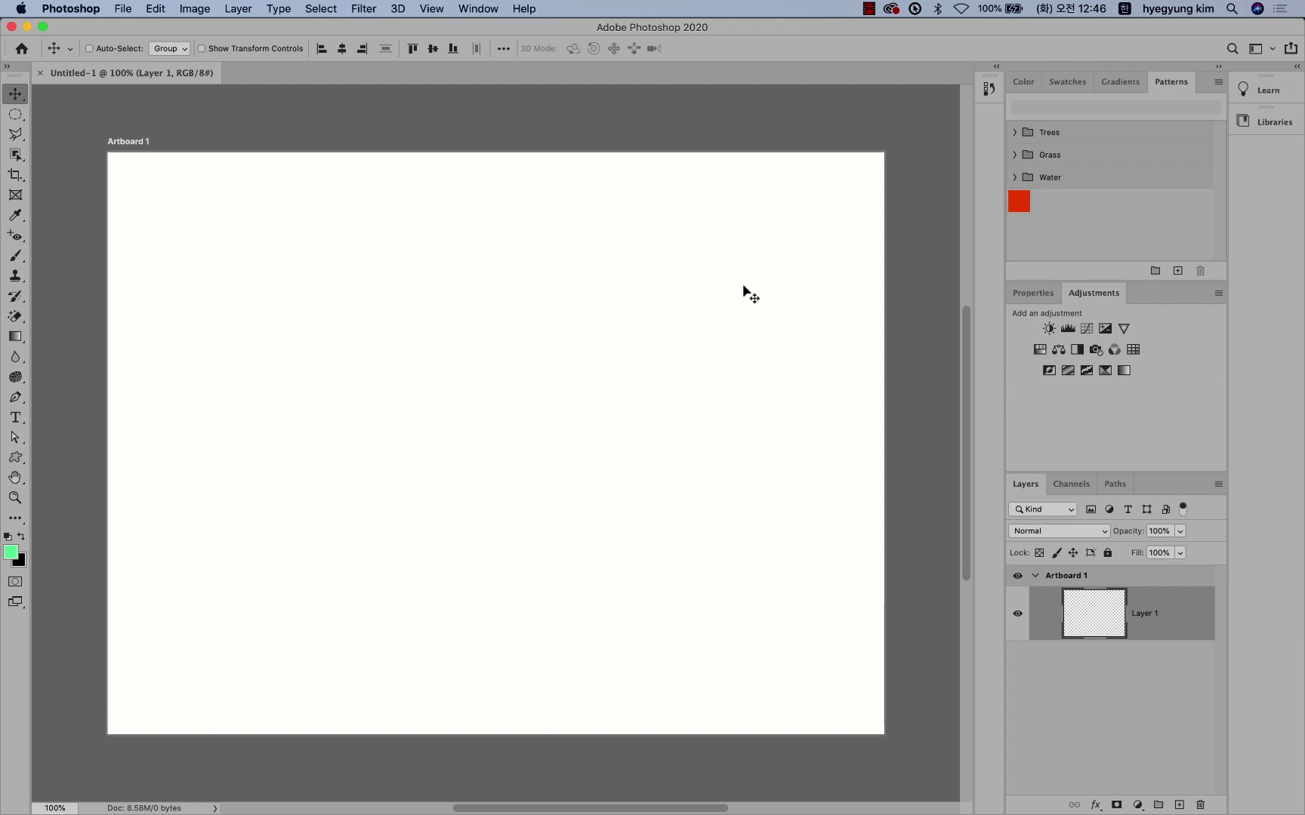
{"action": "left_click", "coordinate": [477, 10]}
{"action": "mouse_move", "coordinate": [496, 41]}
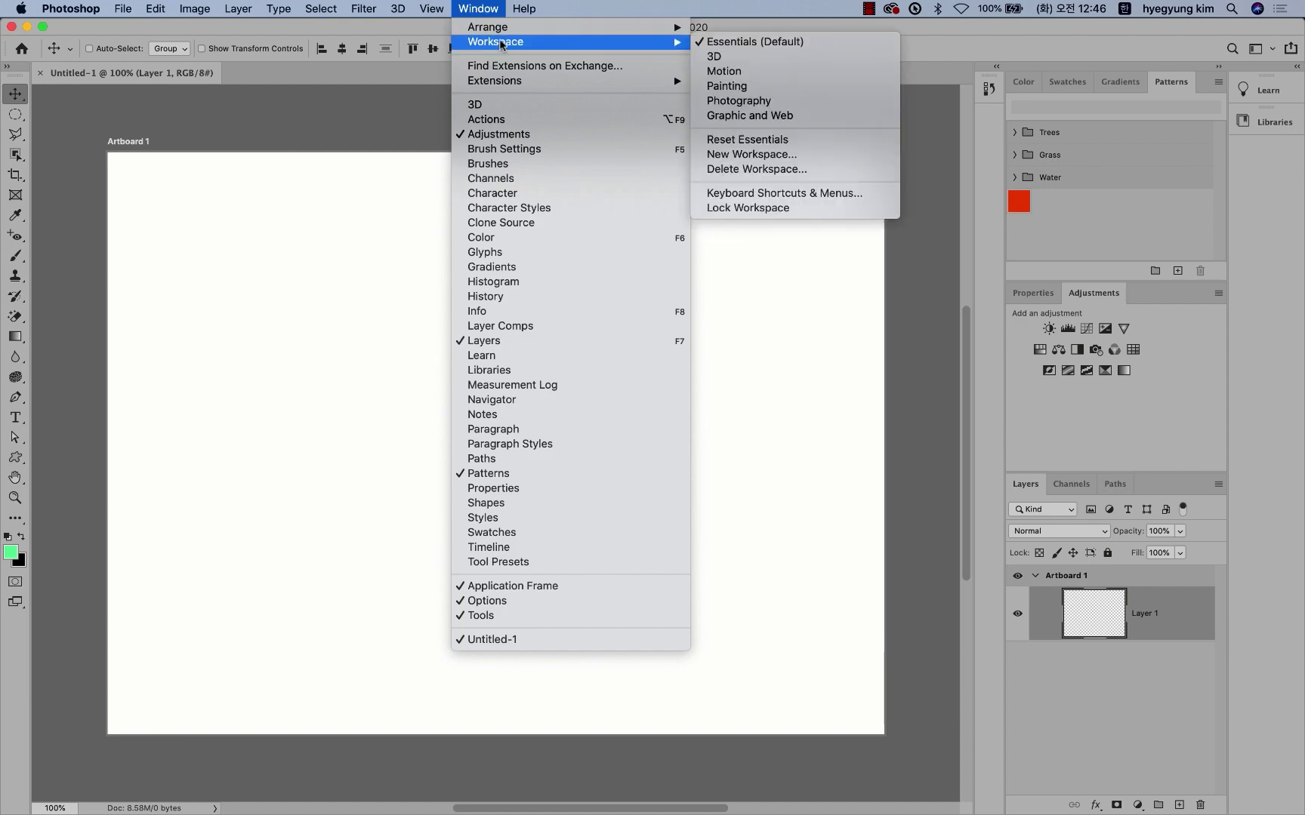
{"action": "left_click", "coordinate": [761, 111]}
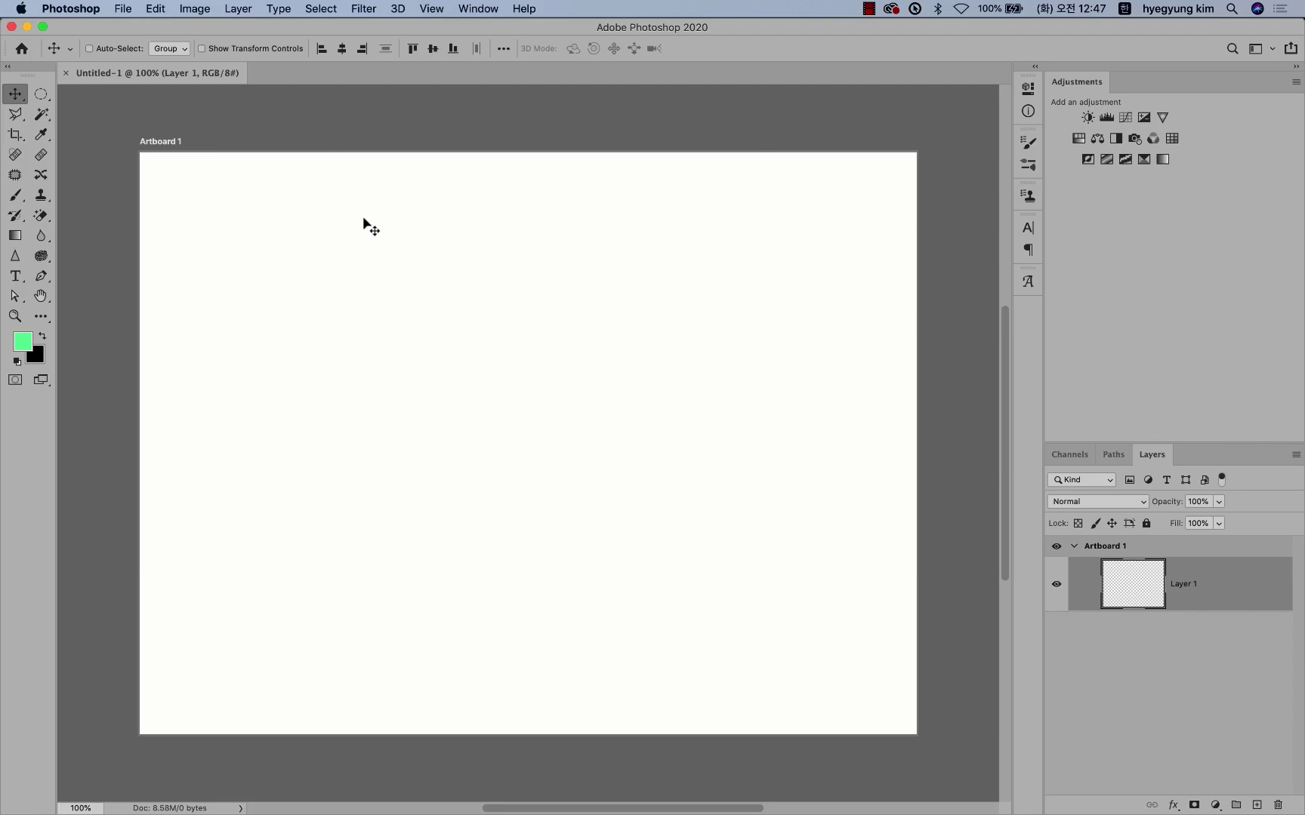
Step: Glance at the Lecture 1 slide on the next desktop, then open Photoshop's File menu
{"action": "key", "text": "ctrl+Right"}
{"action": "key", "text": "ctrl+Right"}
{"action": "left_click", "coordinate": [121, 11]}
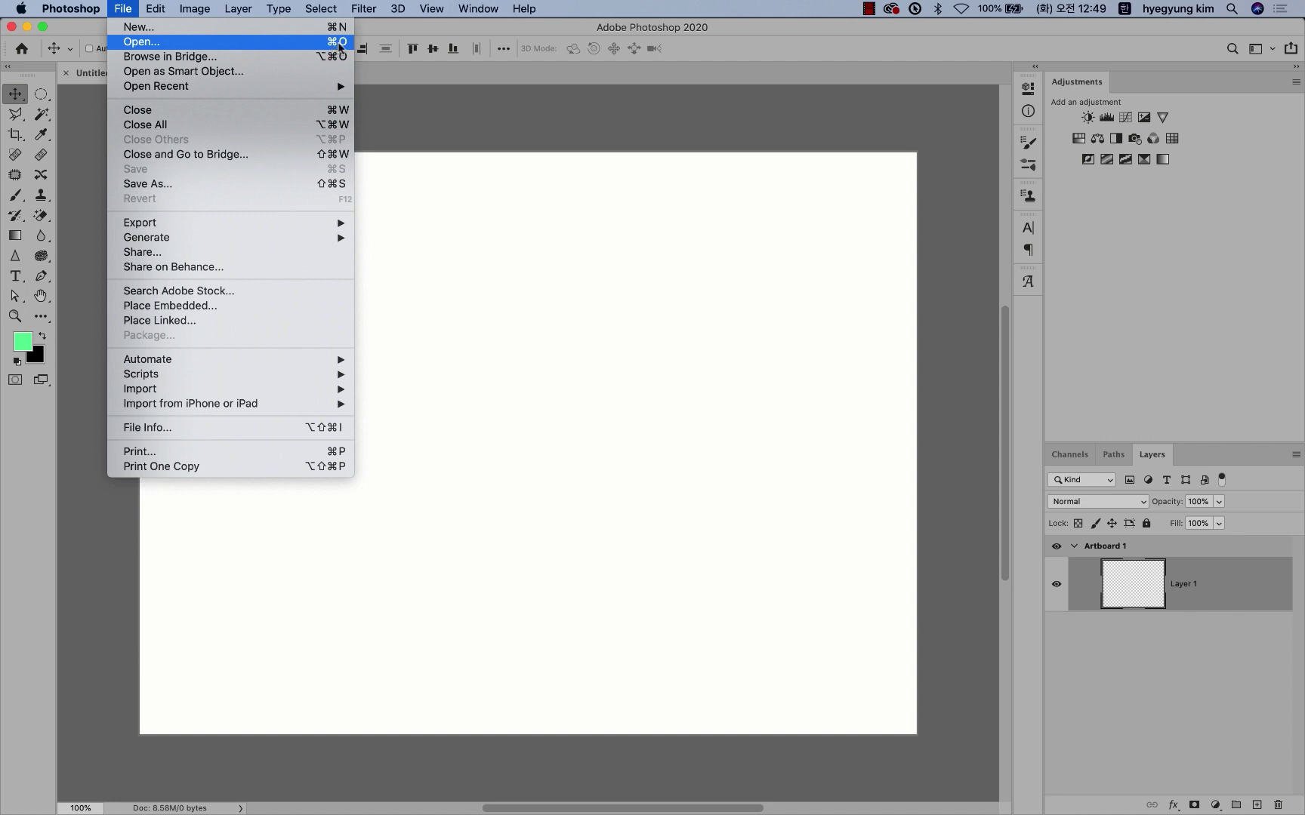
Step: Open level2.jpg and lighting_level.jpg together from Desktop > 백석문화대학교 > imgs
{"action": "left_click", "coordinate": [297, 47]}
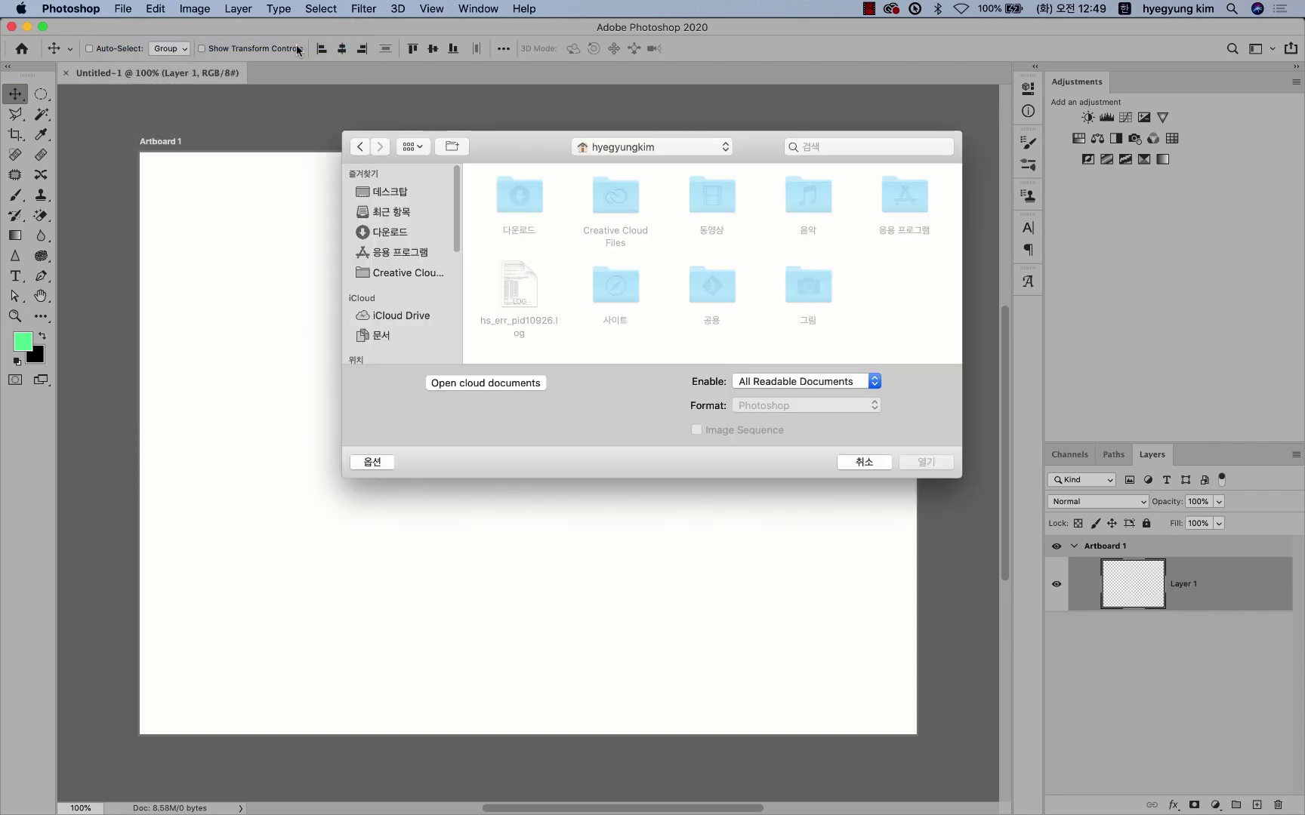
{"action": "left_click", "coordinate": [390, 192]}
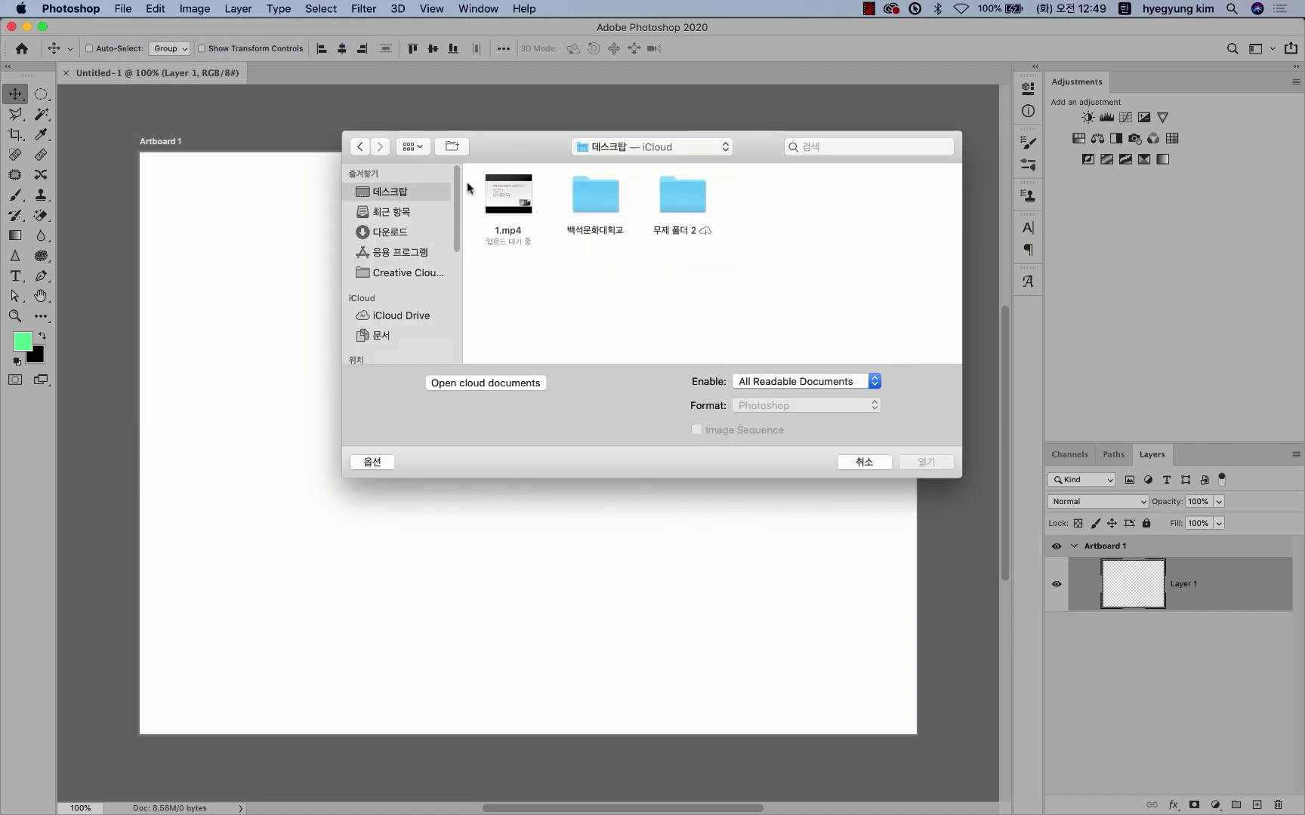
{"action": "double_click", "coordinate": [595, 196]}
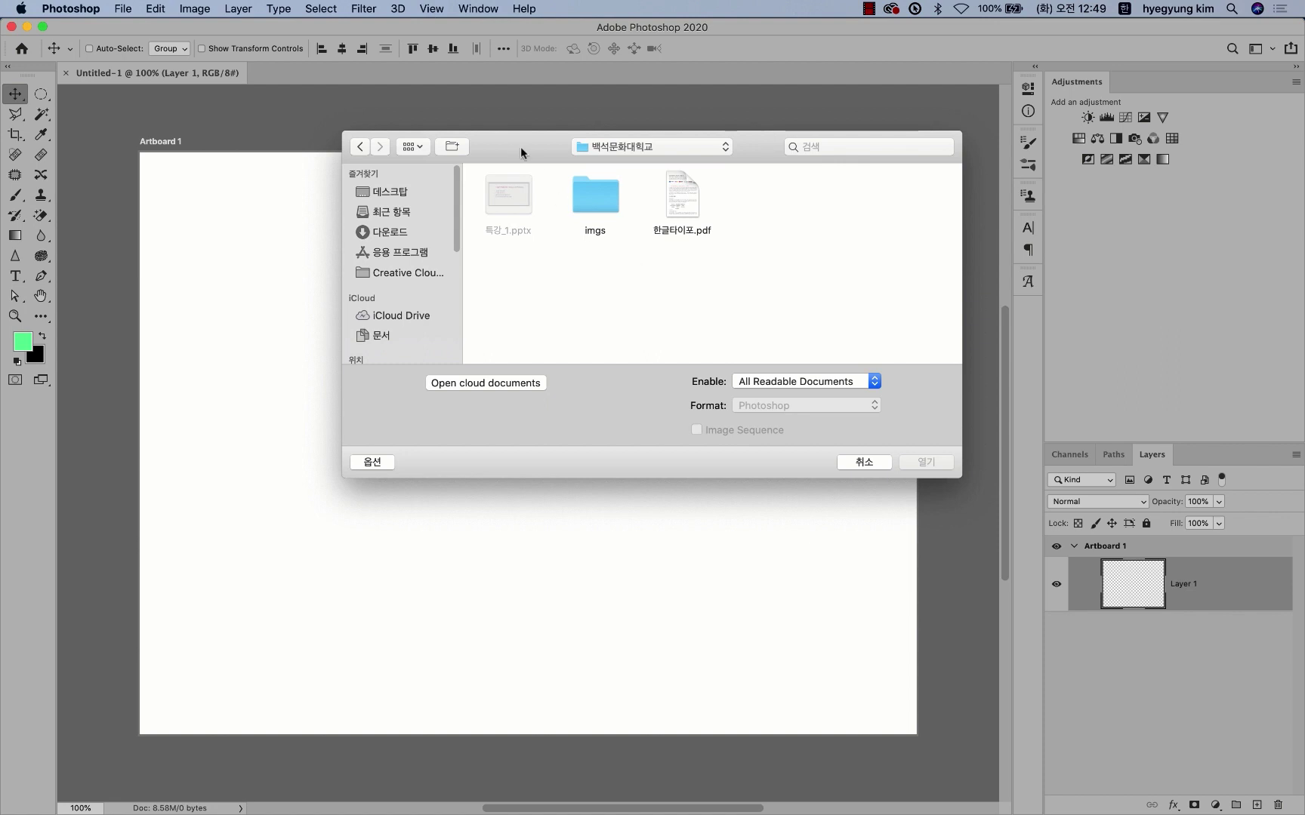
{"action": "left_click_drag", "start_coordinate": [520, 147], "coordinate": [479, 149]}
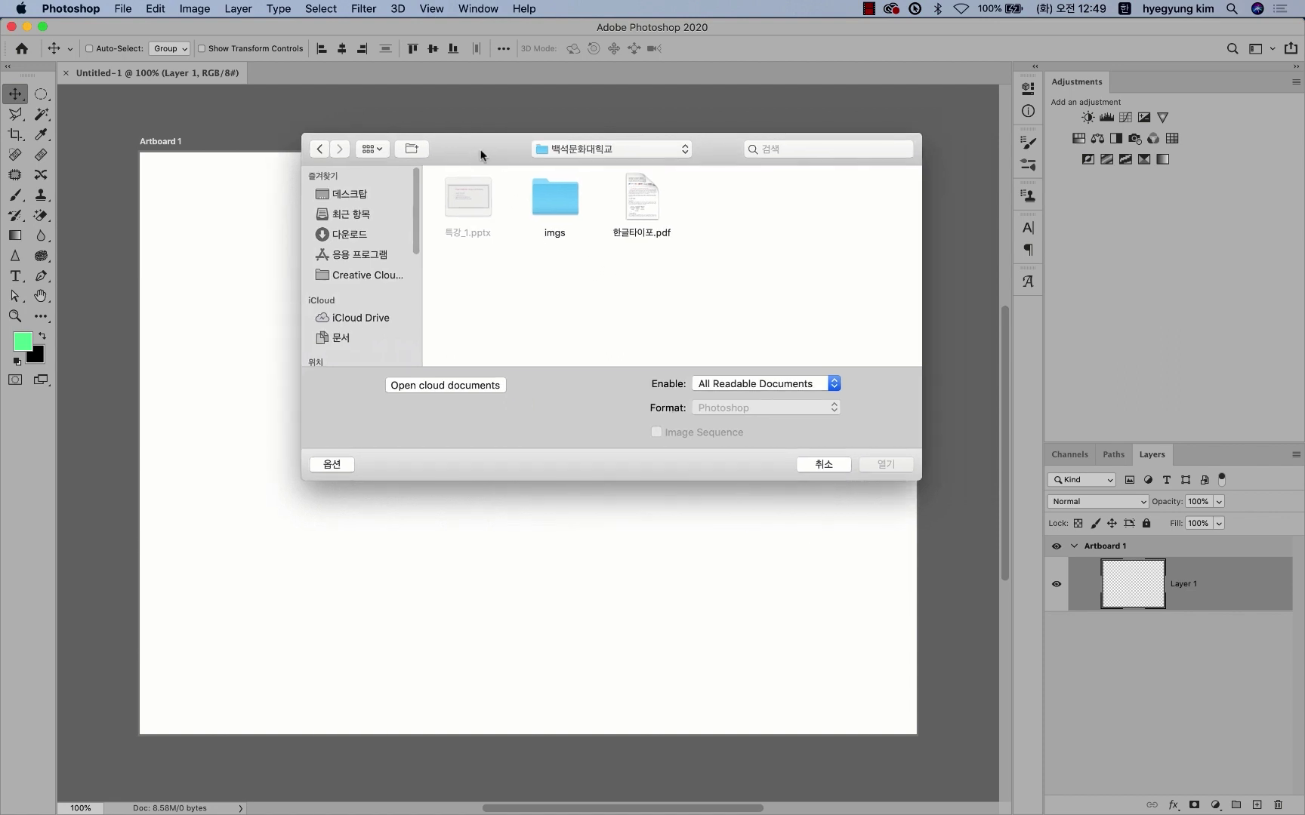
{"action": "double_click", "coordinate": [554, 201]}
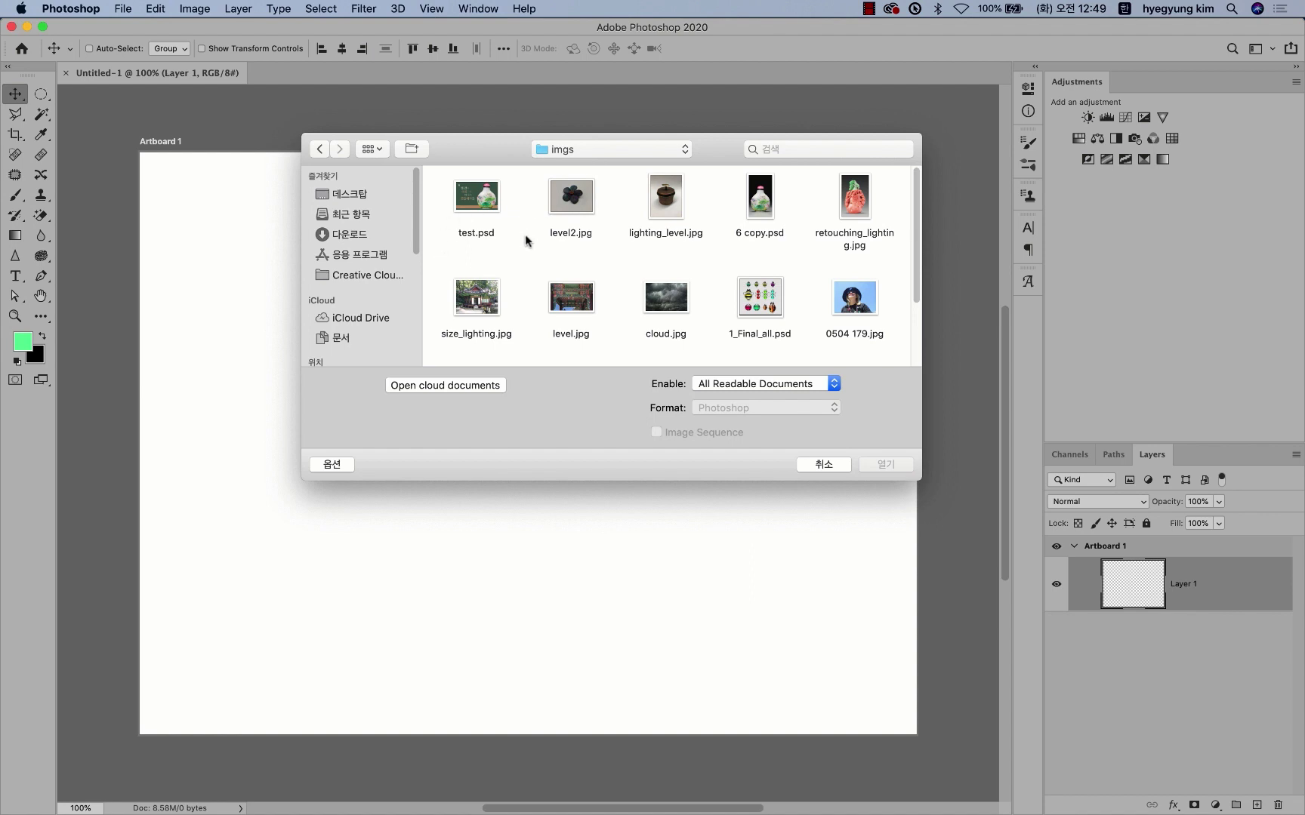
{"action": "mouse_move", "coordinate": [915, 283]}
{"action": "left_mouse_down"}
{"action": "mouse_move", "coordinate": [915, 327]}
{"action": "mouse_move", "coordinate": [913, 268]}
{"action": "left_mouse_up"}
{"action": "left_click", "coordinate": [567, 205]}
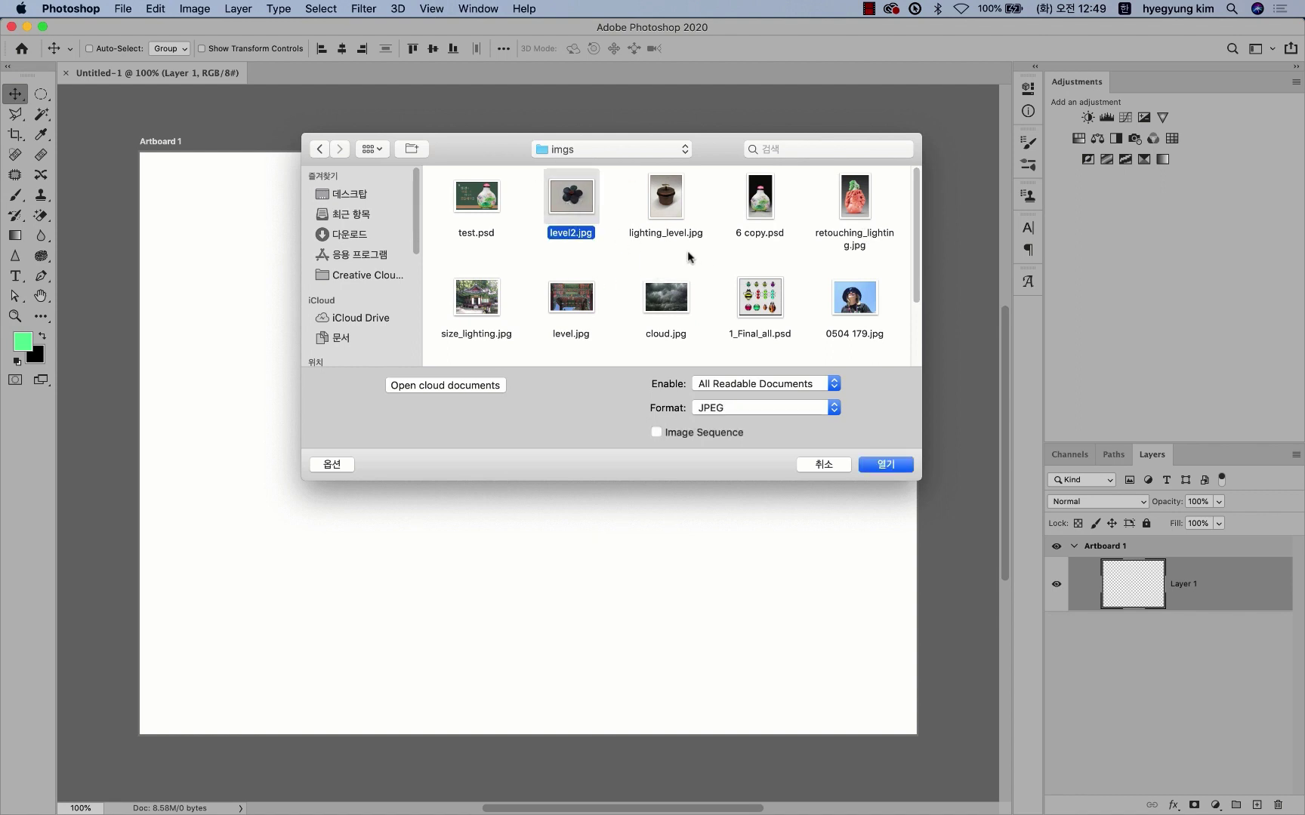
{"action": "left_click_drag", "start_coordinate": [692, 243], "coordinate": [564, 193]}
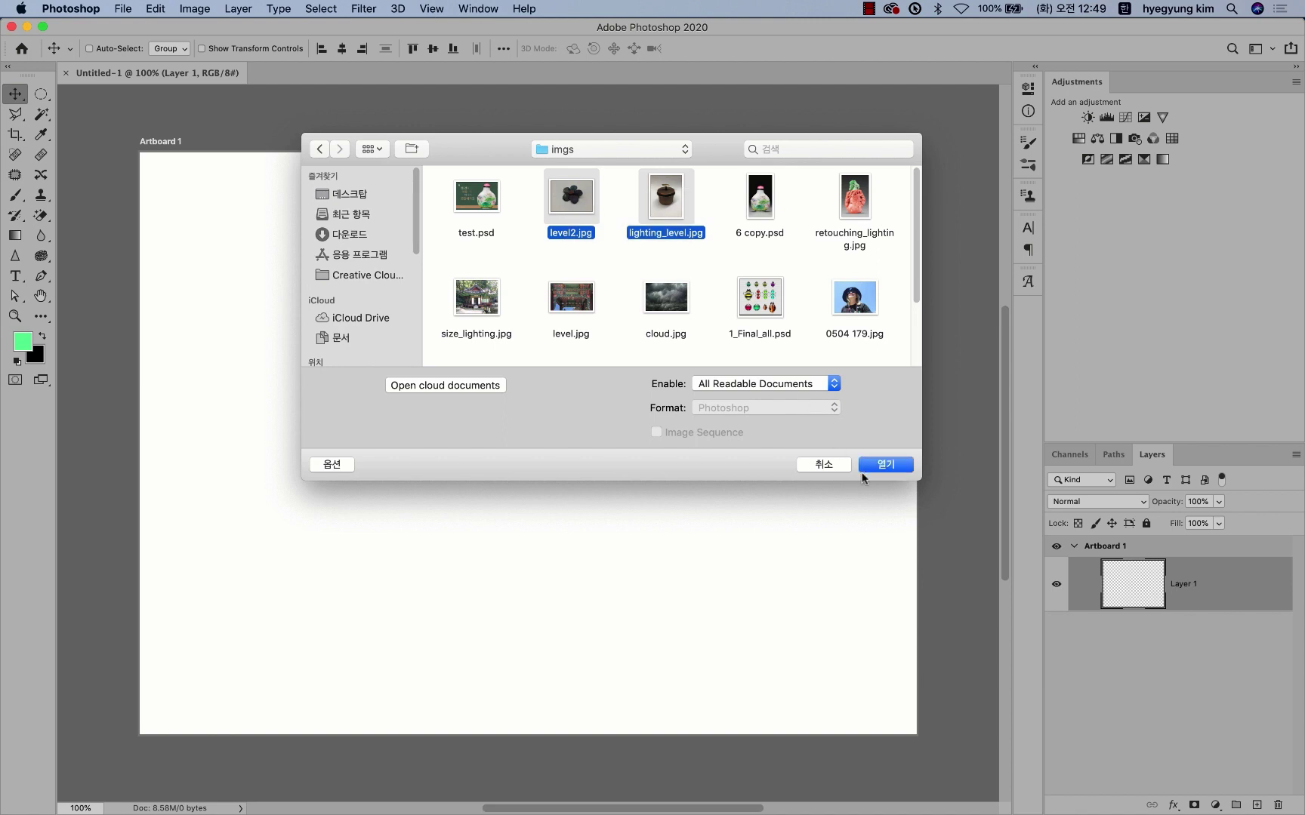
{"action": "left_click", "coordinate": [884, 464]}
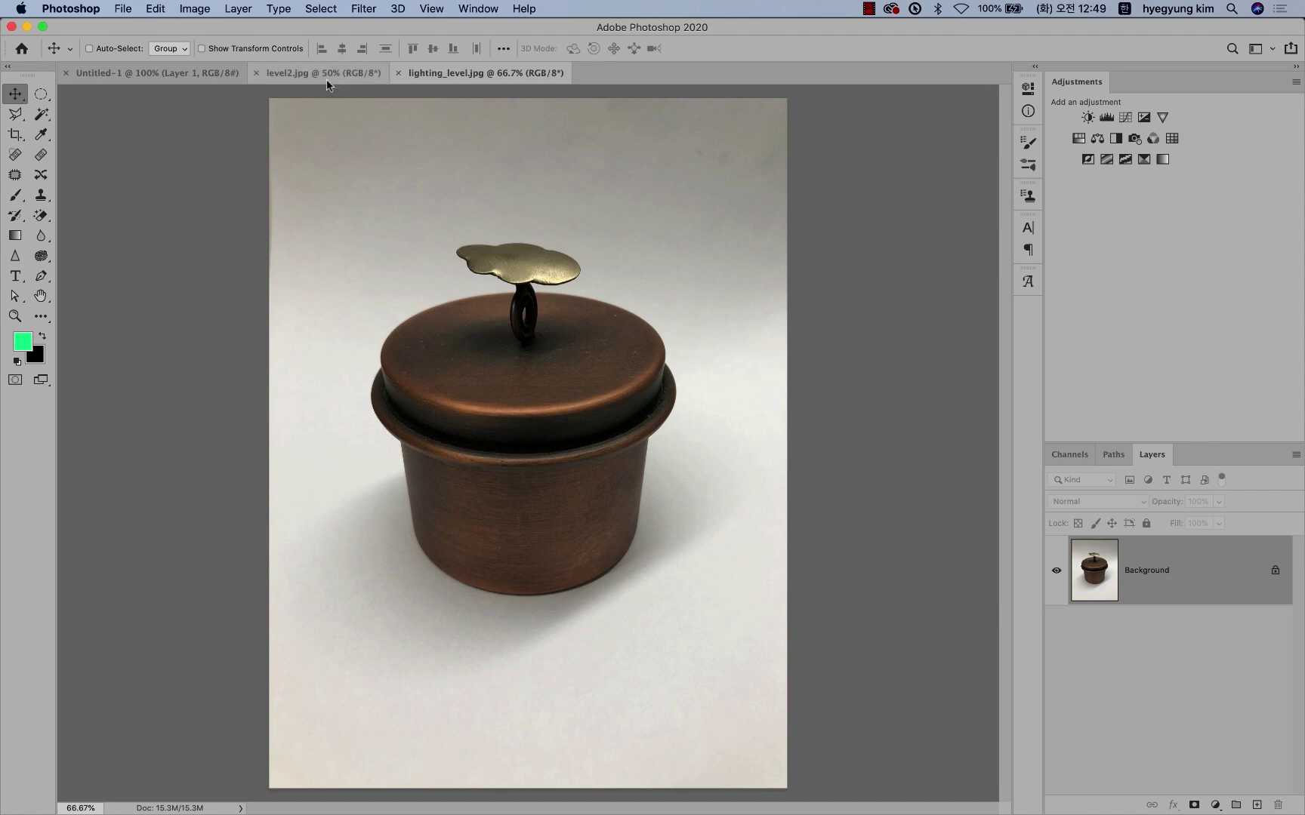
{"action": "left_click", "coordinate": [327, 76]}
{"action": "left_click", "coordinate": [431, 73]}
{"action": "left_click", "coordinate": [316, 80]}
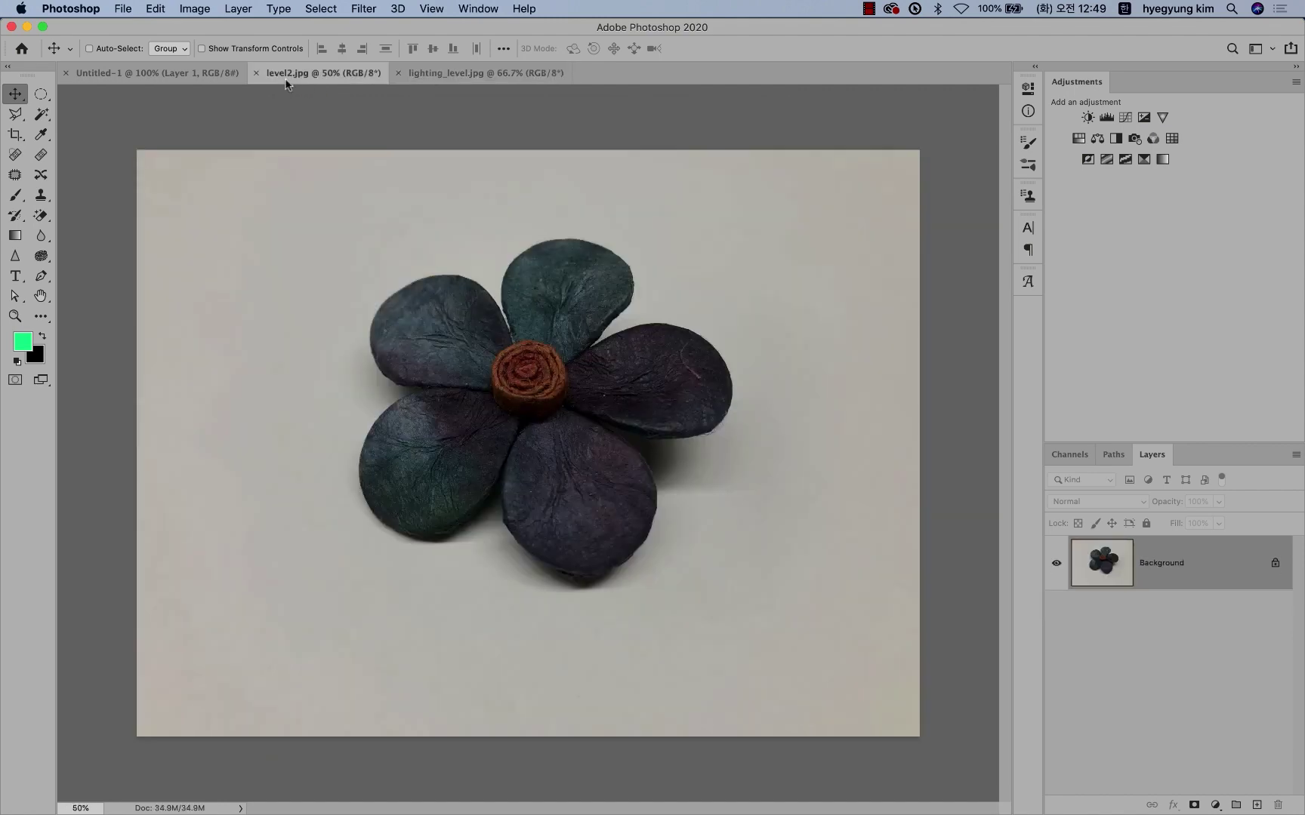
{"action": "left_click", "coordinate": [453, 80]}
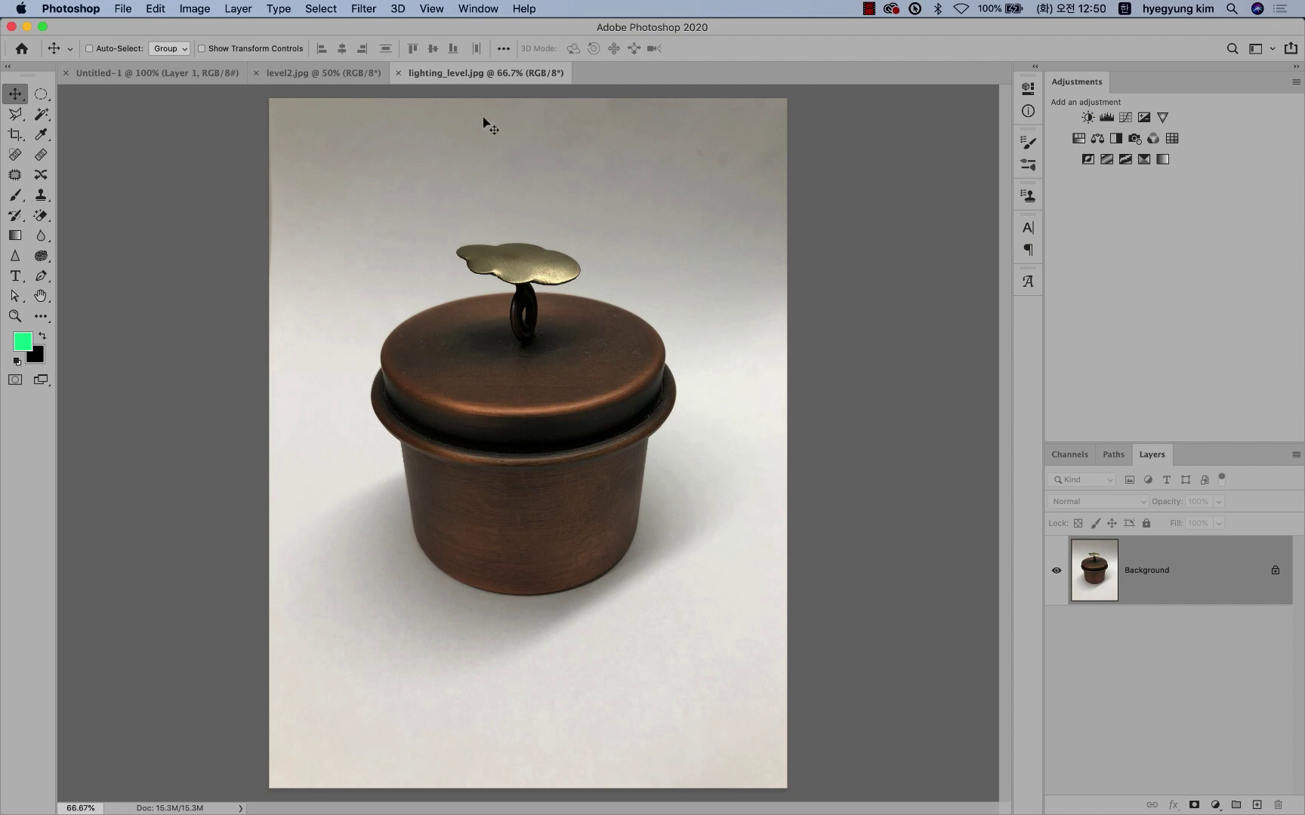
Step: Browse the Image > Adjustments commands such as Levels and Curves, applying none
{"action": "left_click", "coordinate": [190, 15]}
{"action": "left_click", "coordinate": [198, 9]}
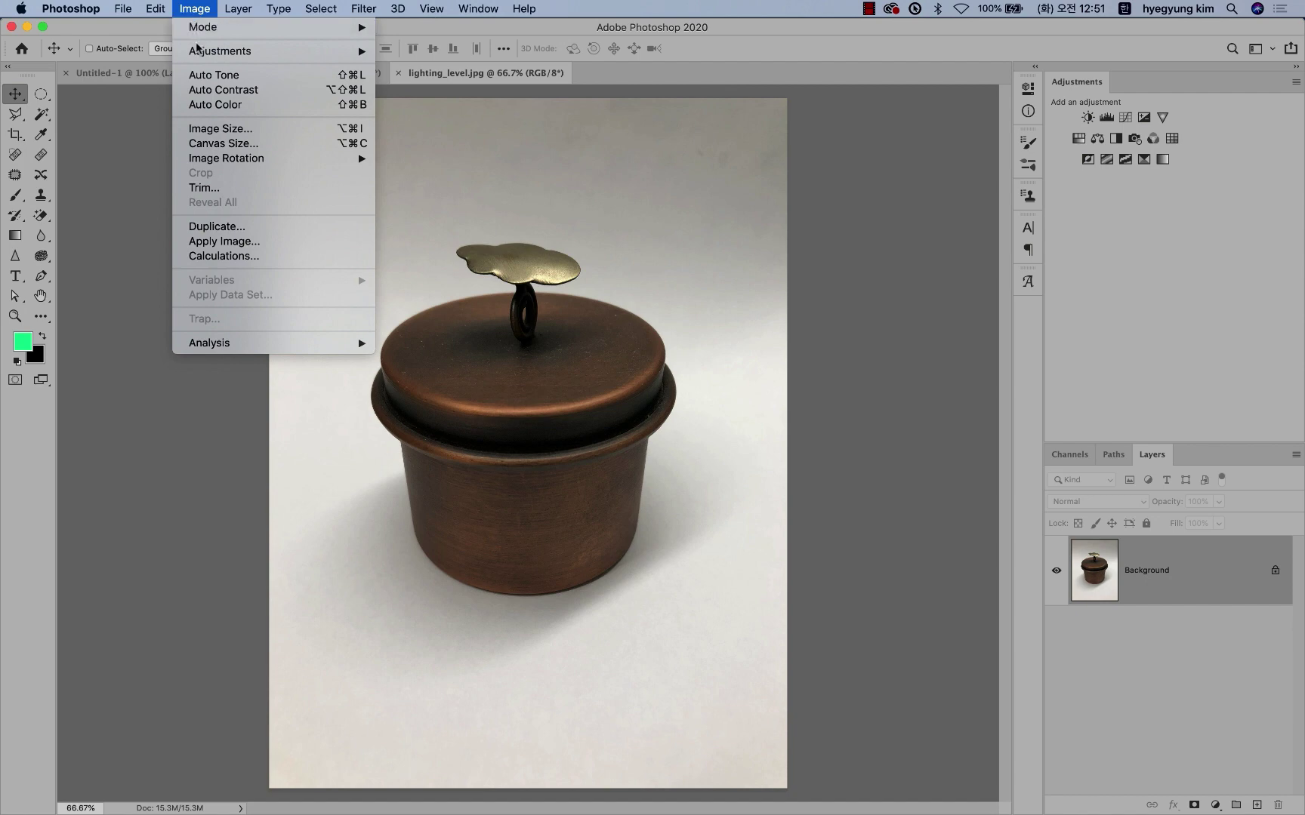
{"action": "mouse_move", "coordinate": [221, 52]}
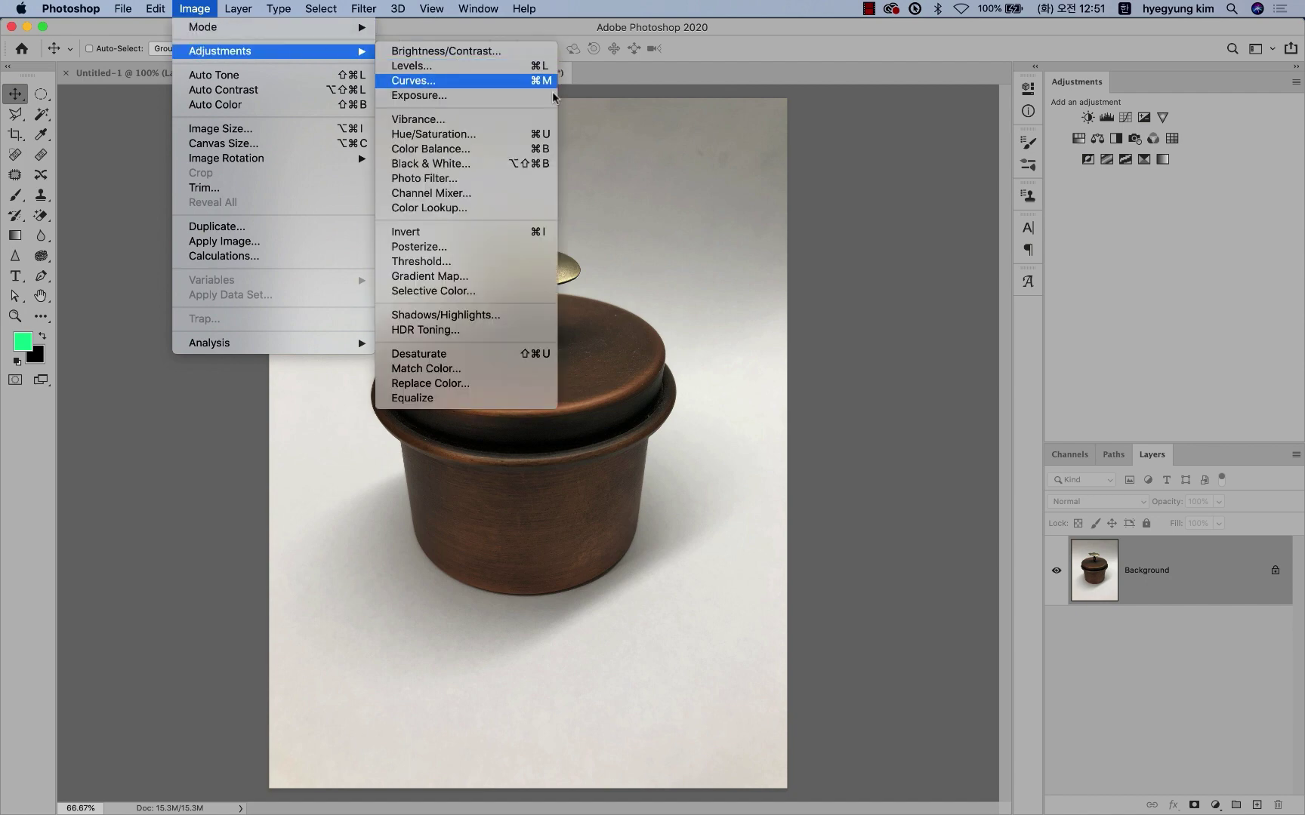
{"action": "left_click", "coordinate": [681, 142]}
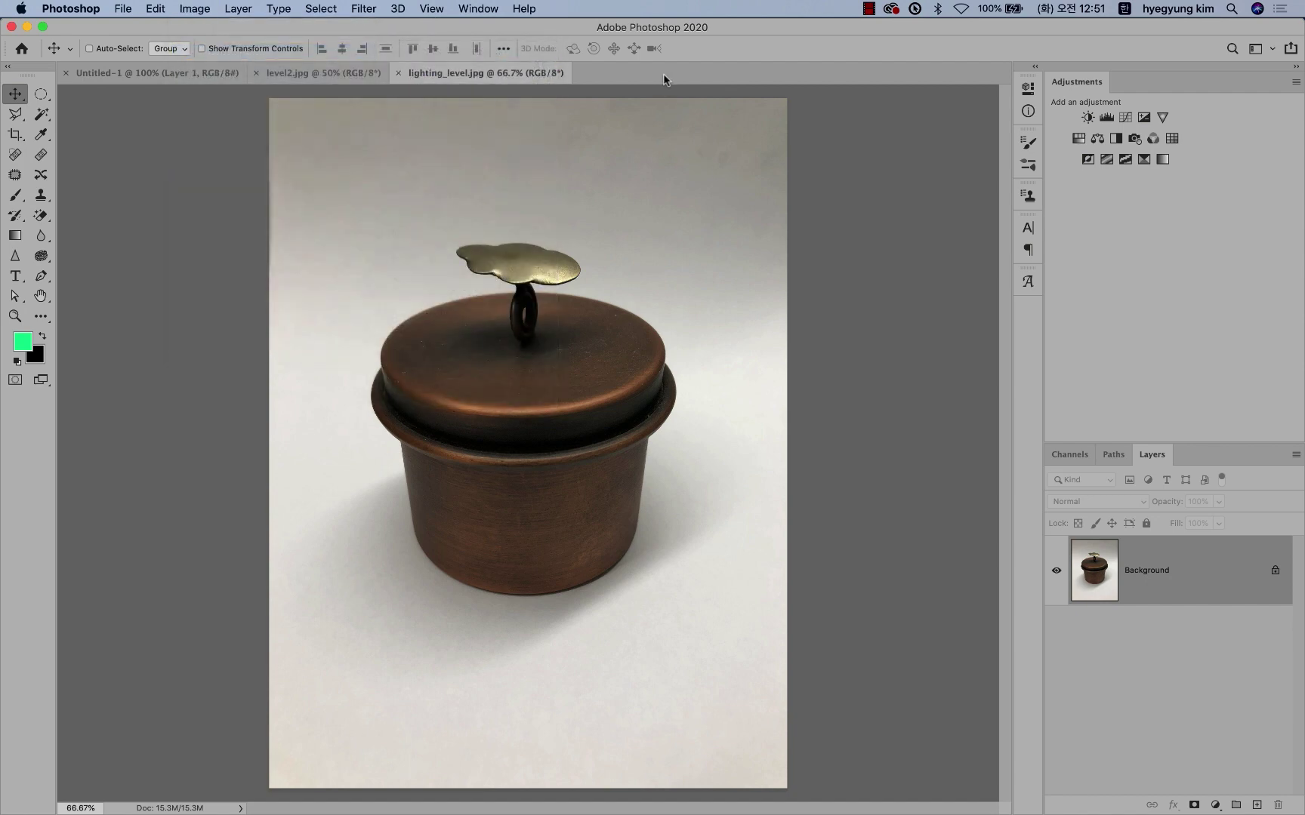
Step: Open Levels and try black/white inputs such as 16/226 and 59/186
{"action": "key", "text": "super+l"}
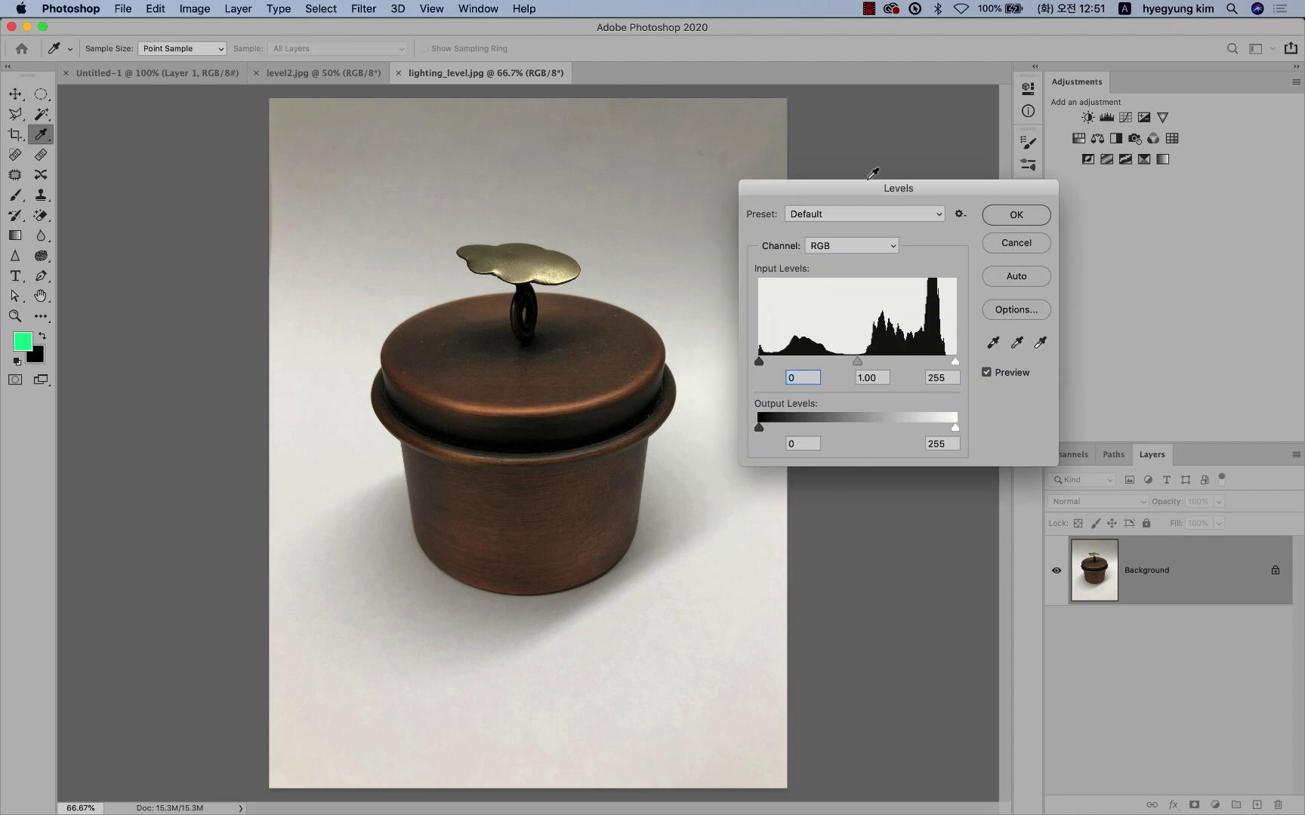
{"action": "left_click_drag", "start_coordinate": [804, 160], "coordinate": [848, 115]}
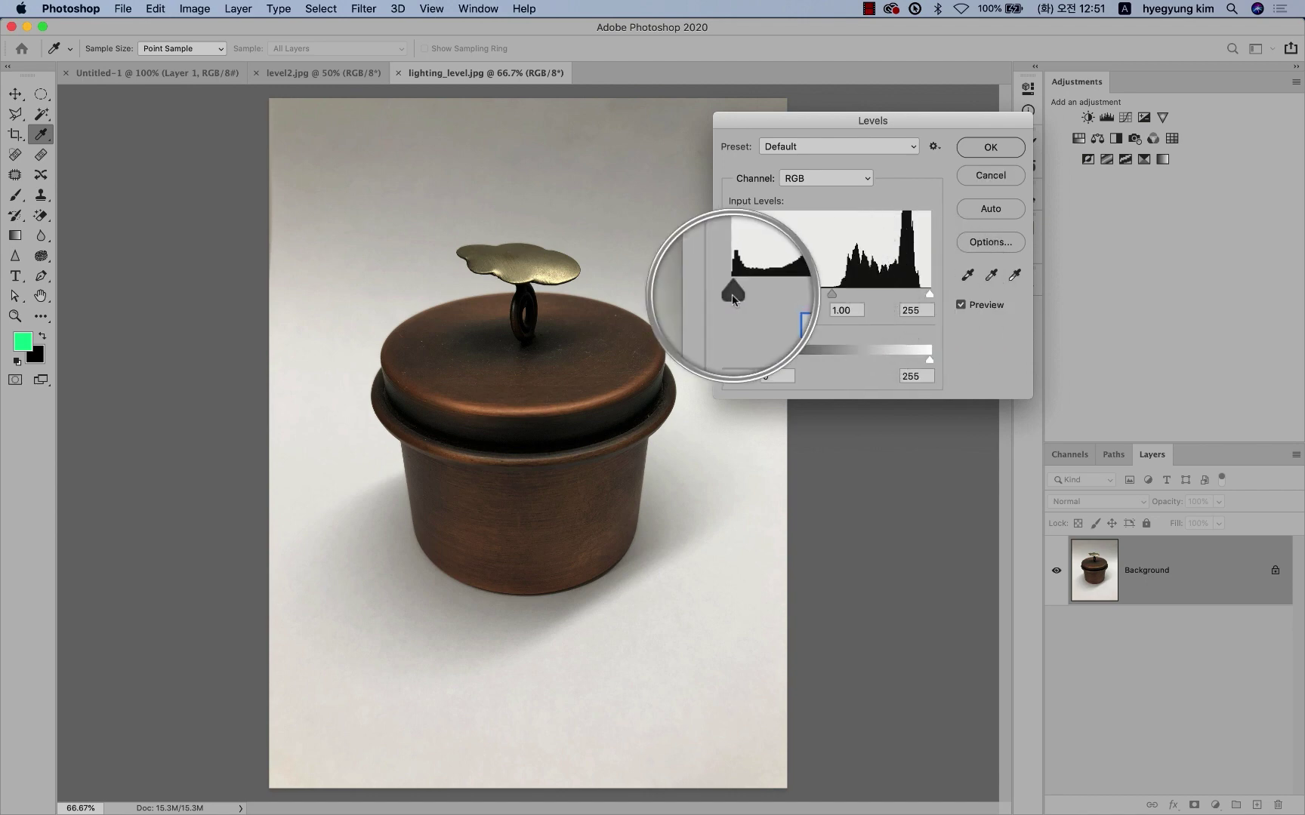
{"action": "mouse_move", "coordinate": [733, 294]}
{"action": "left_mouse_down"}
{"action": "mouse_move", "coordinate": [780, 294]}
{"action": "mouse_move", "coordinate": [733, 295]}
{"action": "left_mouse_up"}
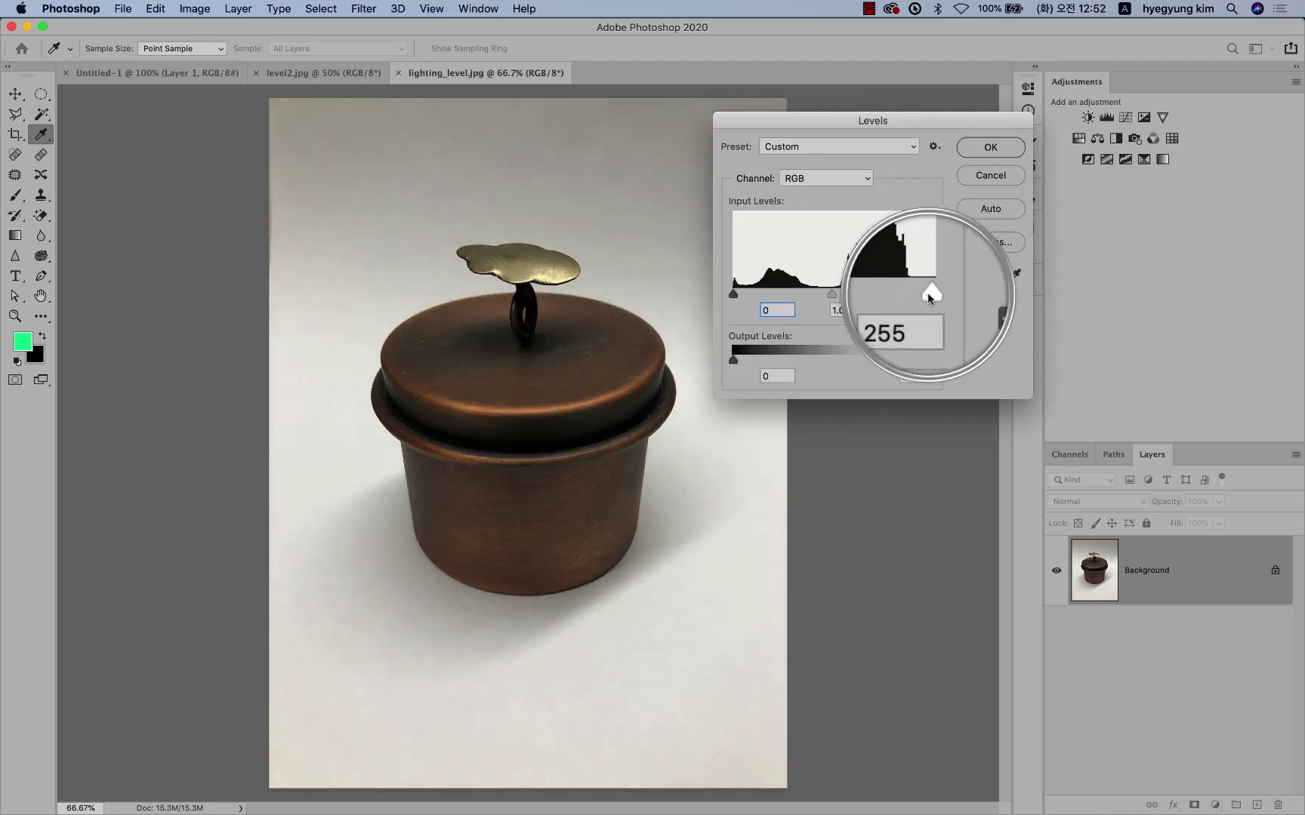
{"action": "mouse_move", "coordinate": [922, 295]}
{"action": "left_mouse_down"}
{"action": "mouse_move", "coordinate": [870, 294]}
{"action": "mouse_move", "coordinate": [937, 296]}
{"action": "left_mouse_up"}
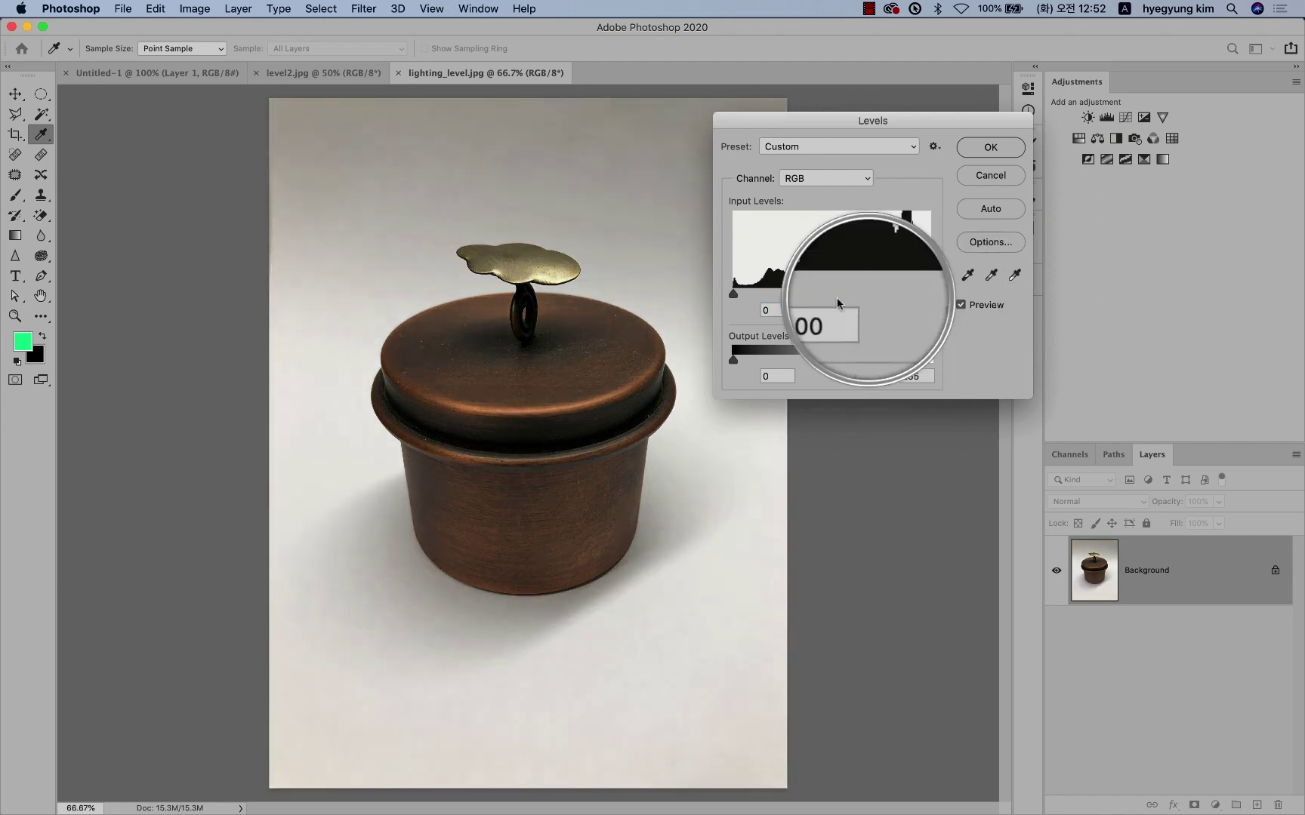
{"action": "mouse_move", "coordinate": [836, 297]}
{"action": "left_mouse_down"}
{"action": "mouse_move", "coordinate": [850, 293]}
{"action": "mouse_move", "coordinate": [813, 291]}
{"action": "mouse_move", "coordinate": [826, 296]}
{"action": "left_mouse_up"}
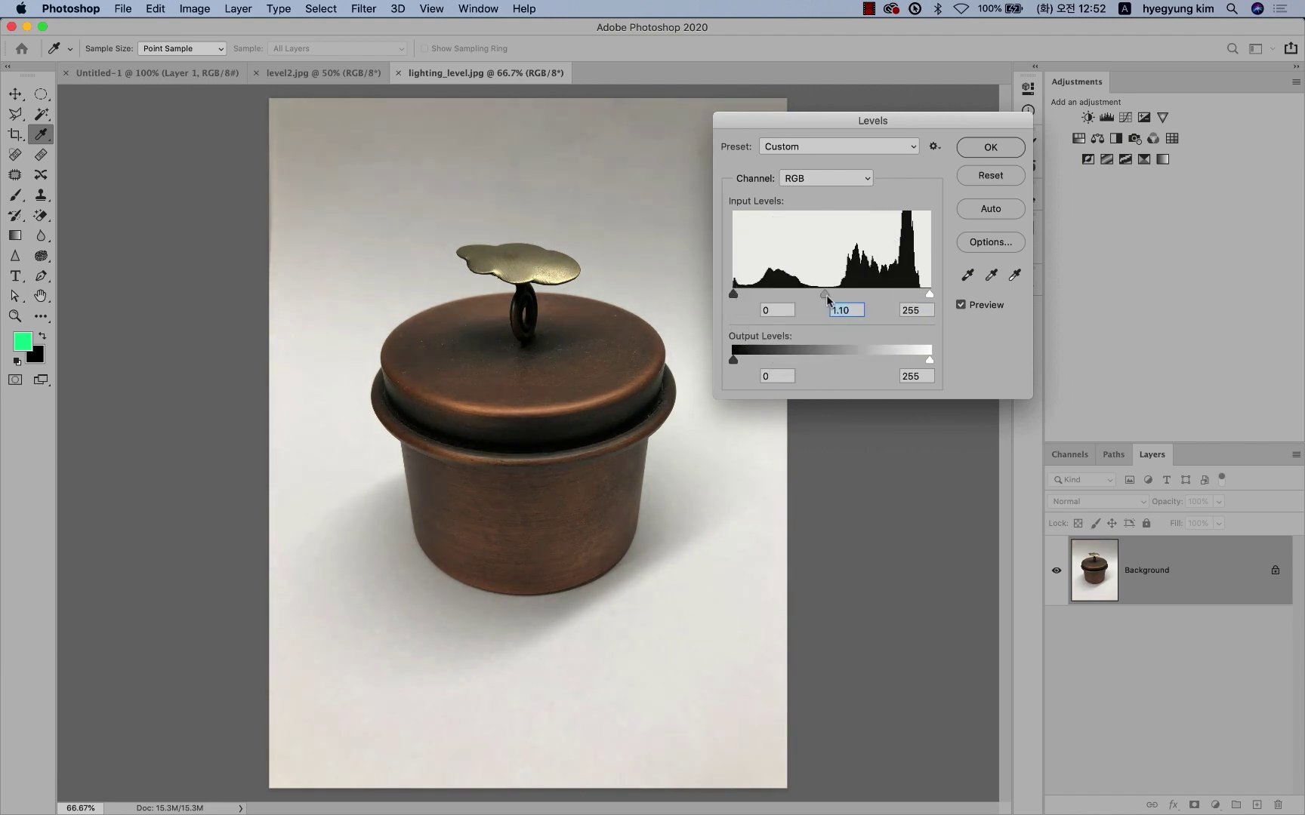
{"action": "left_click_drag", "start_coordinate": [928, 294], "coordinate": [907, 294]}
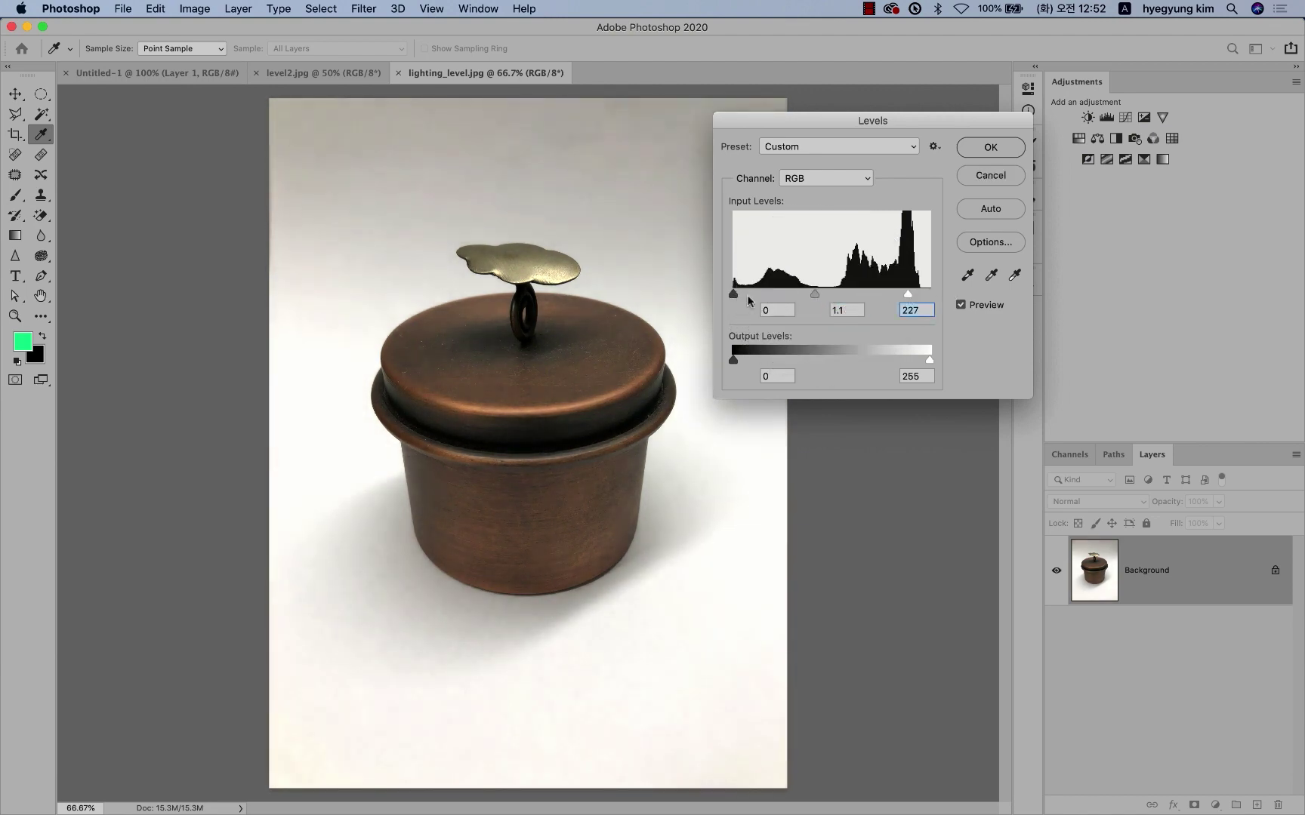
{"action": "left_click_drag", "start_coordinate": [734, 293], "coordinate": [778, 294]}
{"action": "left_click_drag", "start_coordinate": [907, 293], "coordinate": [876, 293]}
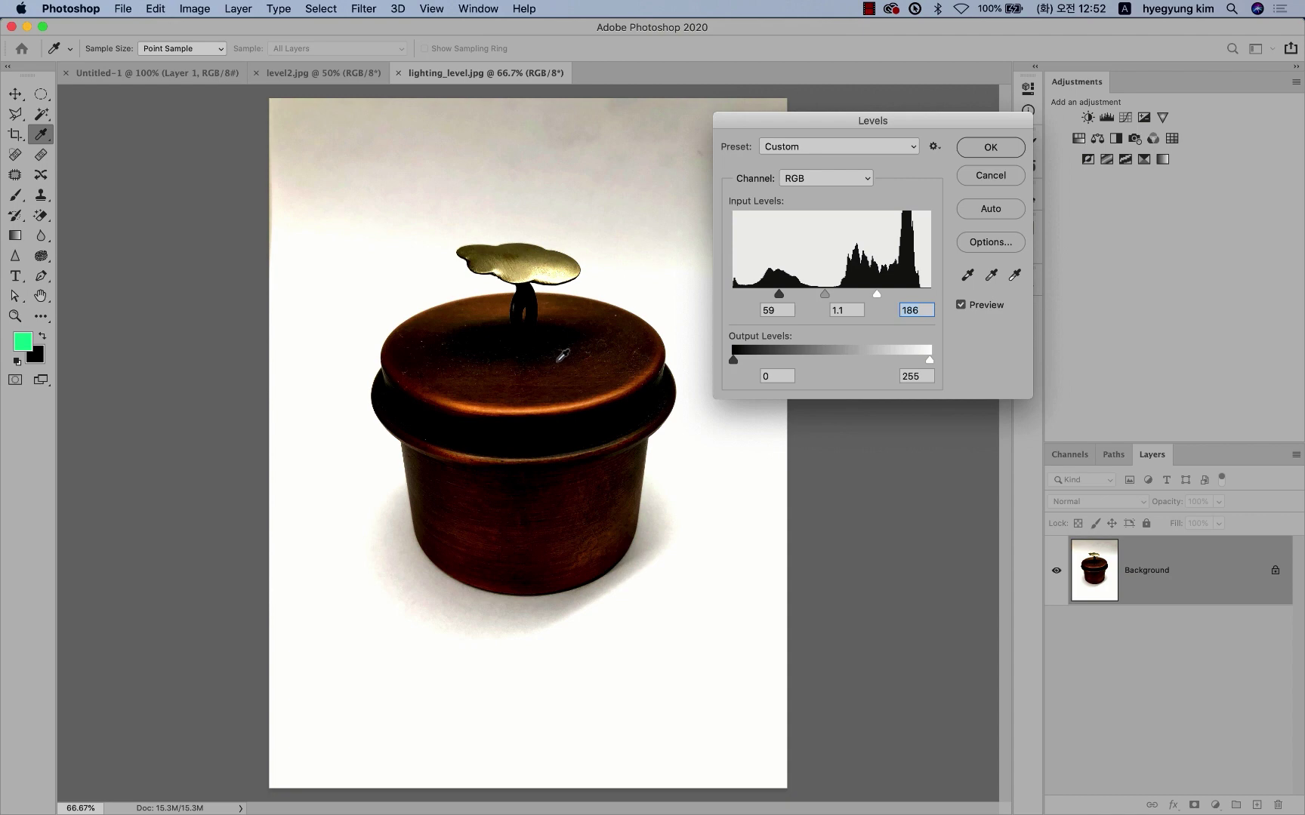
Step: Try gamma 0.88–1.05, black 18 and white 226–238, then reset Levels to 0, 1.00, 255
{"action": "left_click_drag", "start_coordinate": [875, 294], "coordinate": [929, 294]}
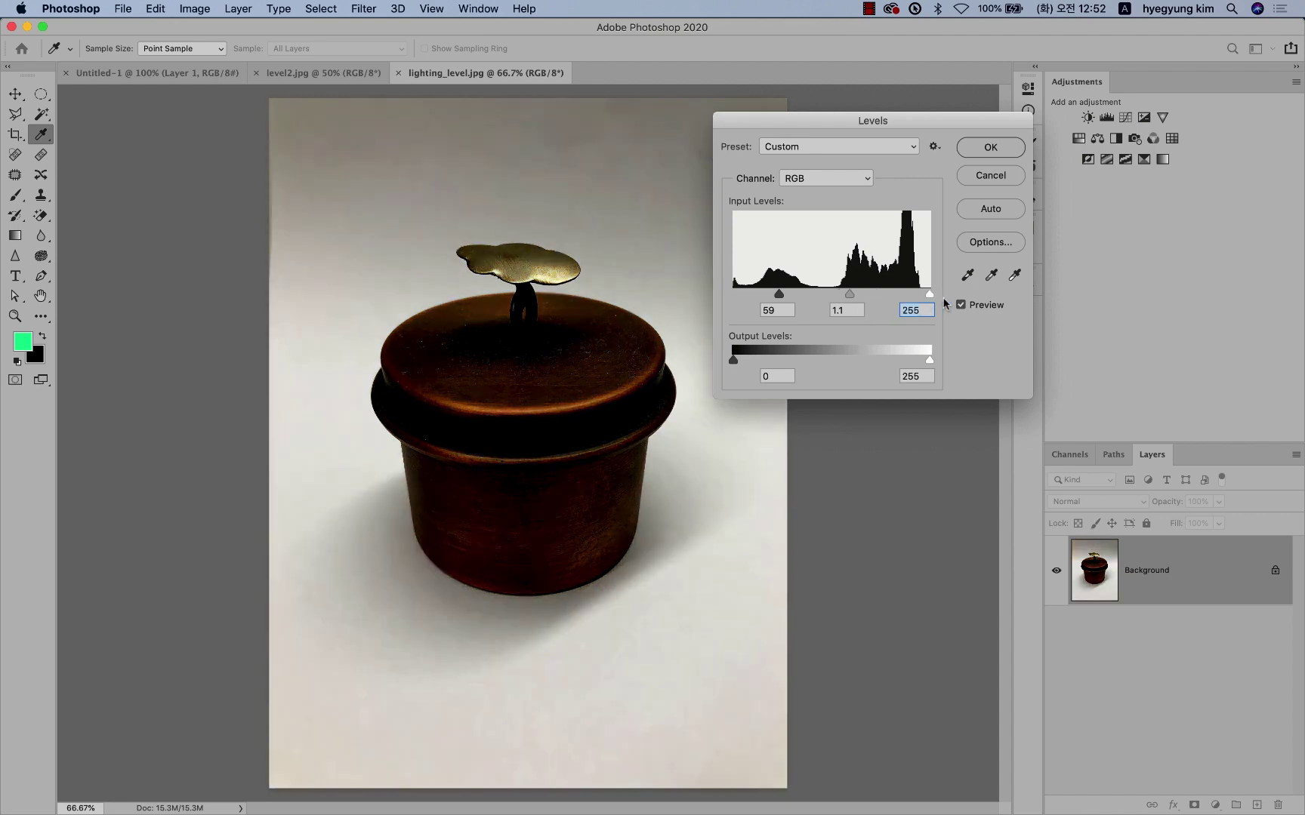
{"action": "left_click_drag", "start_coordinate": [774, 296], "coordinate": [707, 292]}
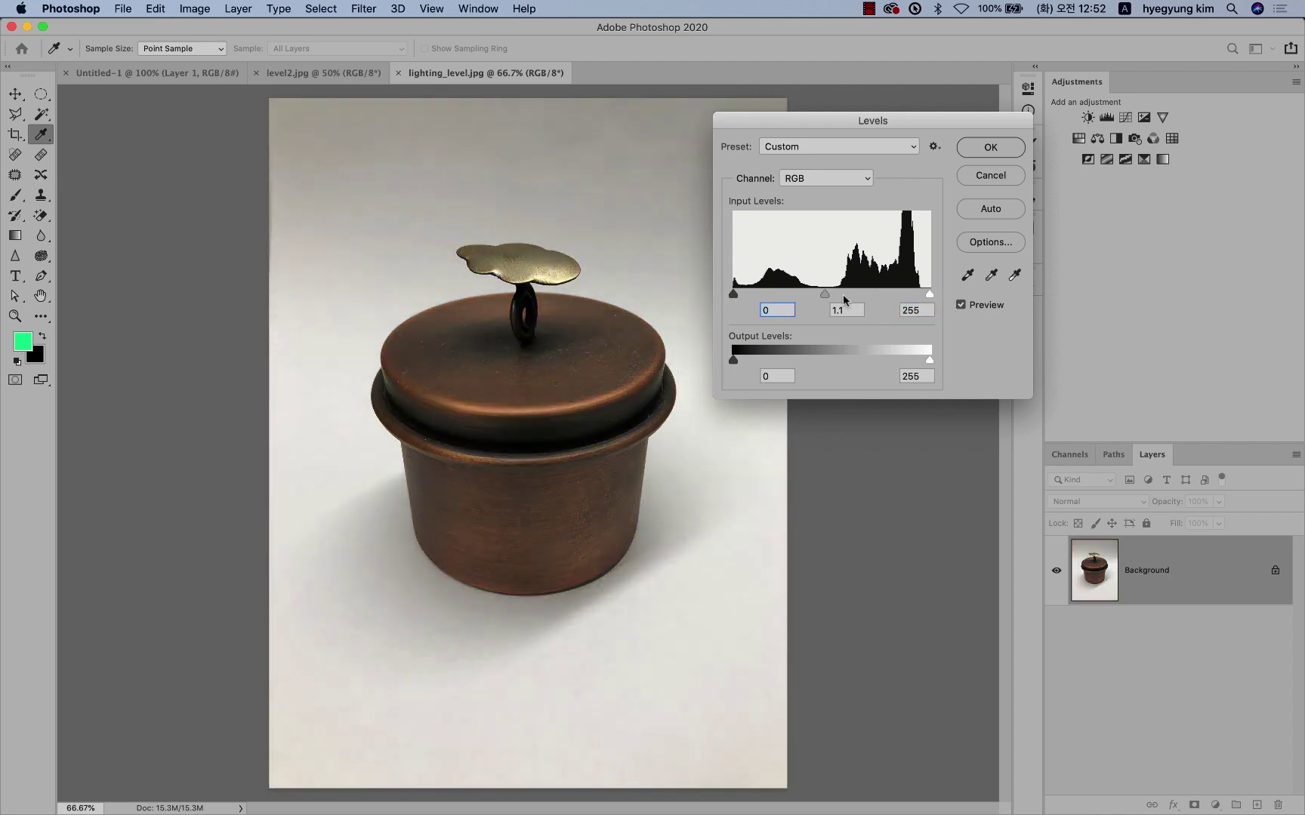
{"action": "mouse_move", "coordinate": [824, 294]}
{"action": "left_mouse_down"}
{"action": "mouse_move", "coordinate": [842, 294]}
{"action": "mouse_move", "coordinate": [827, 294]}
{"action": "left_mouse_up"}
{"action": "left_click_drag", "start_coordinate": [929, 293], "coordinate": [917, 293]}
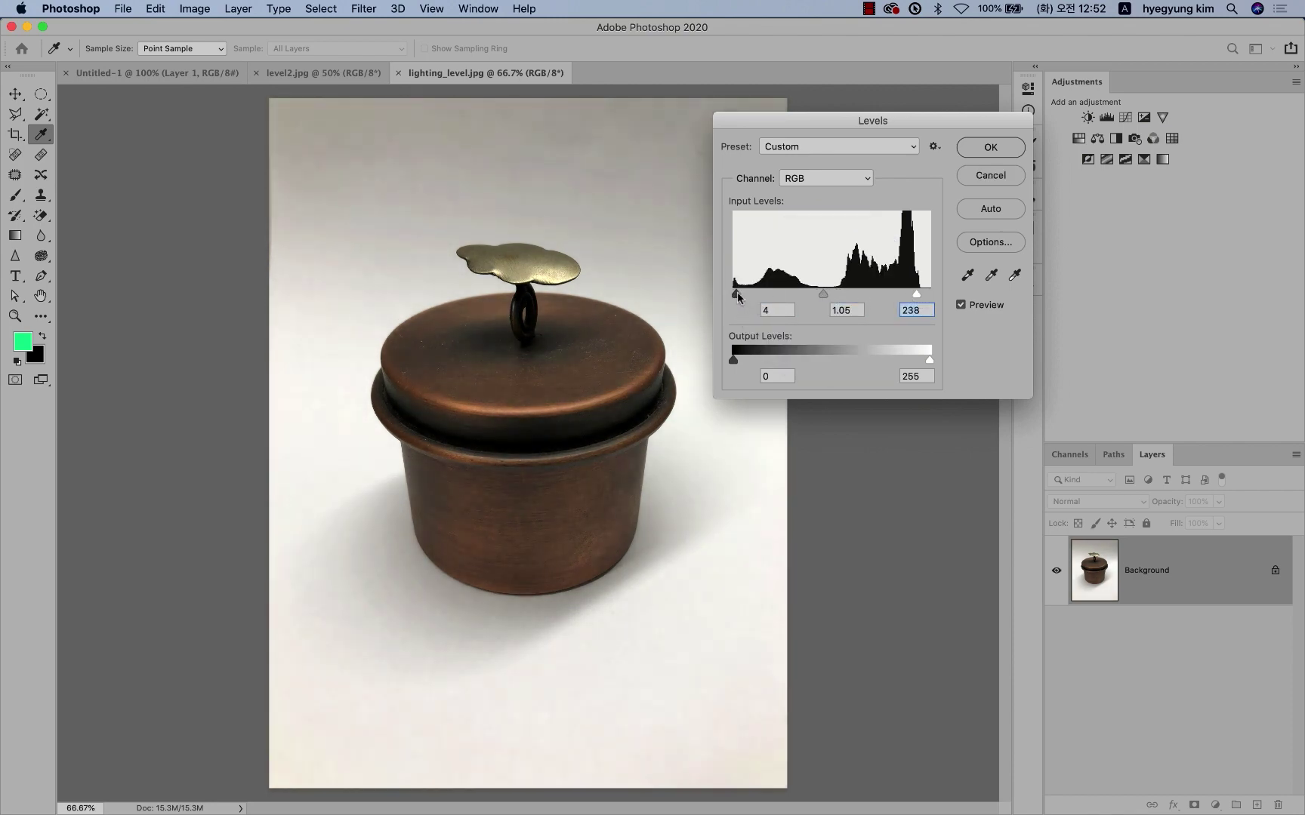
{"action": "left_click_drag", "start_coordinate": [736, 293], "coordinate": [748, 294]}
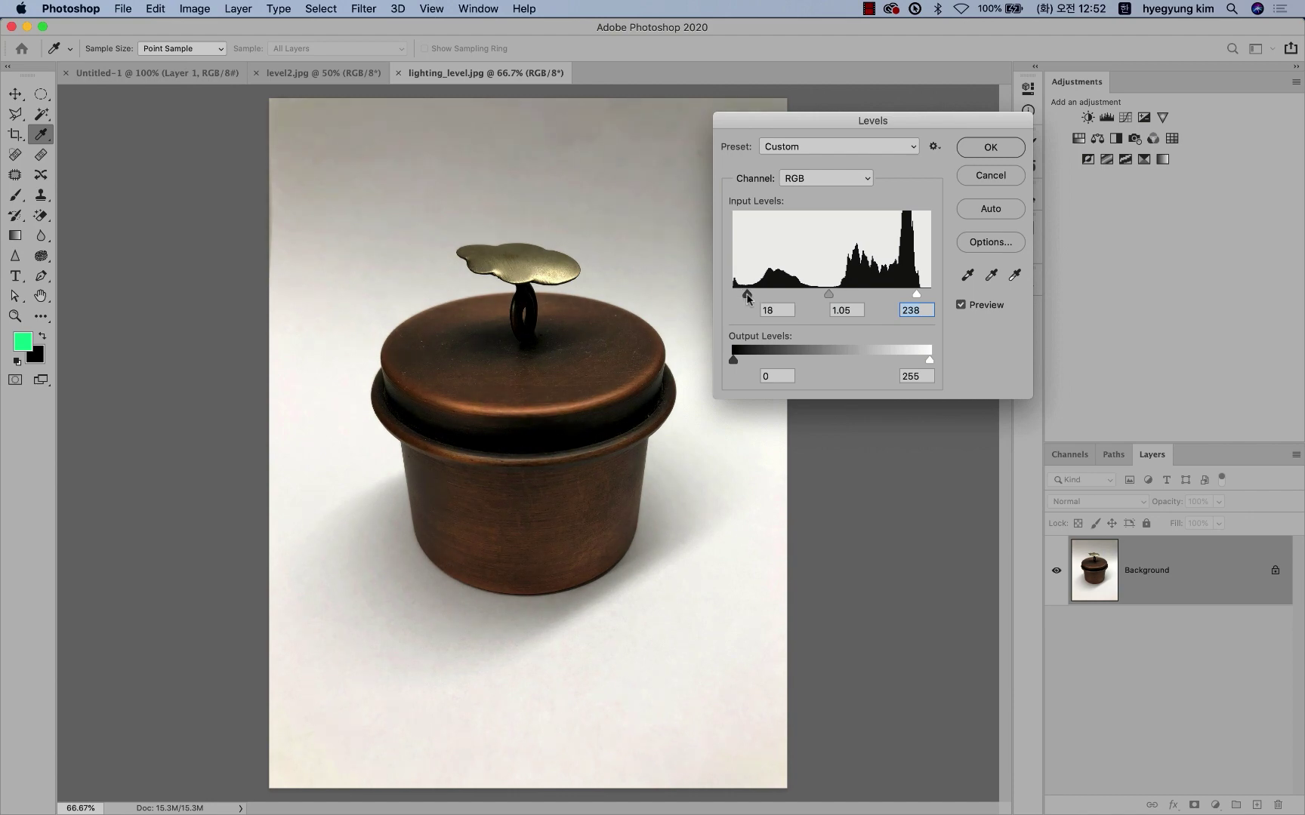
{"action": "left_click", "coordinate": [747, 295]}
{"action": "left_click_drag", "start_coordinate": [918, 295], "coordinate": [907, 295]}
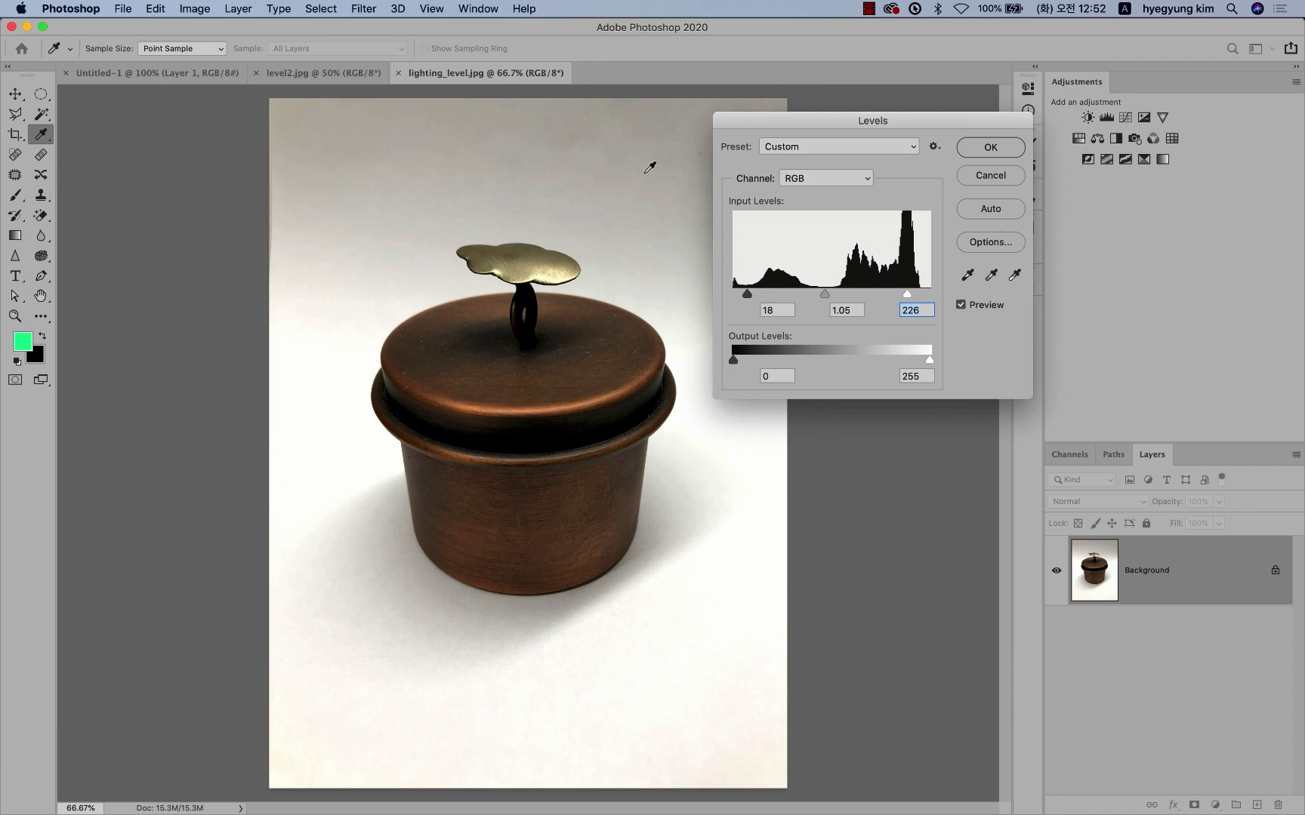
{"action": "left_click", "coordinate": [1001, 176], "text": "alt"}
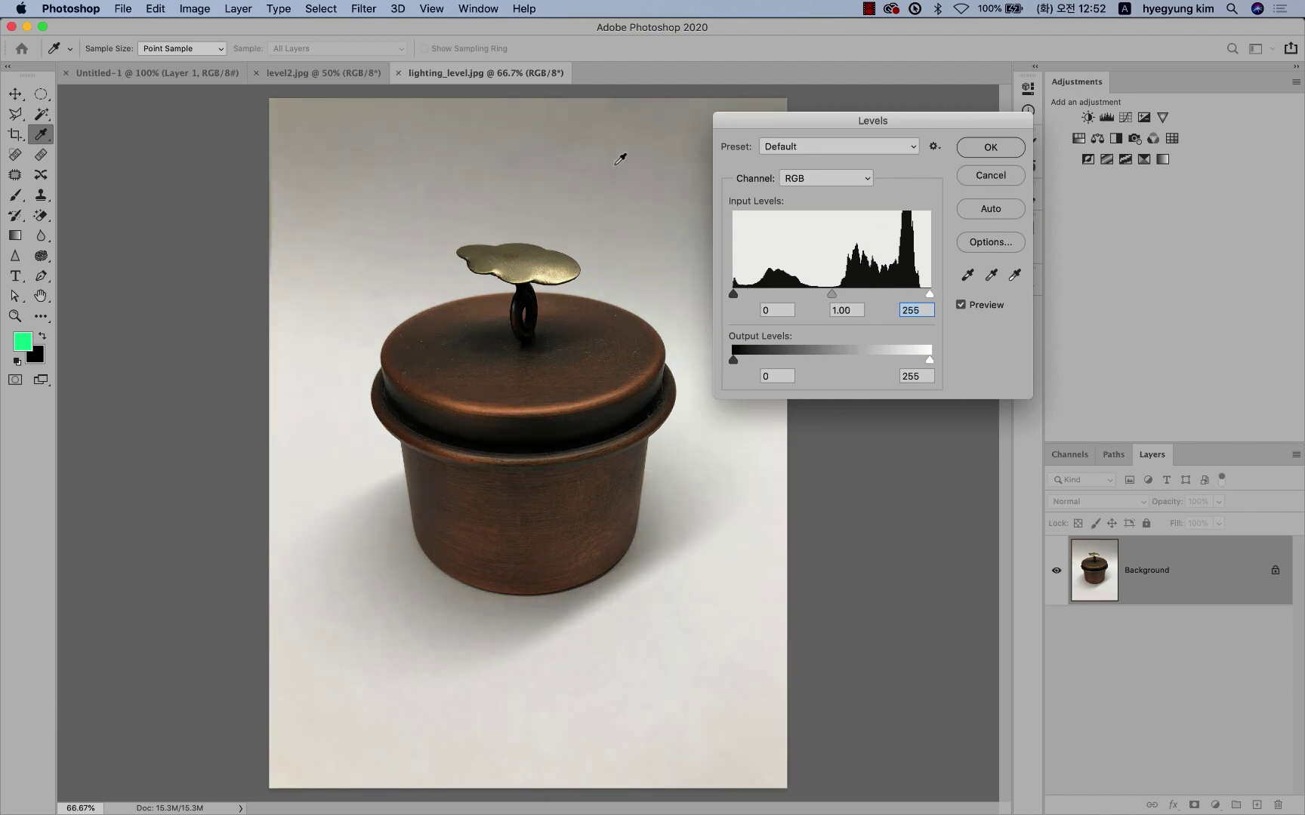
Step: Set the Levels white point by sampling the grey backdrop with the white eyedropper
{"action": "left_click_drag", "start_coordinate": [781, 119], "coordinate": [807, 162]}
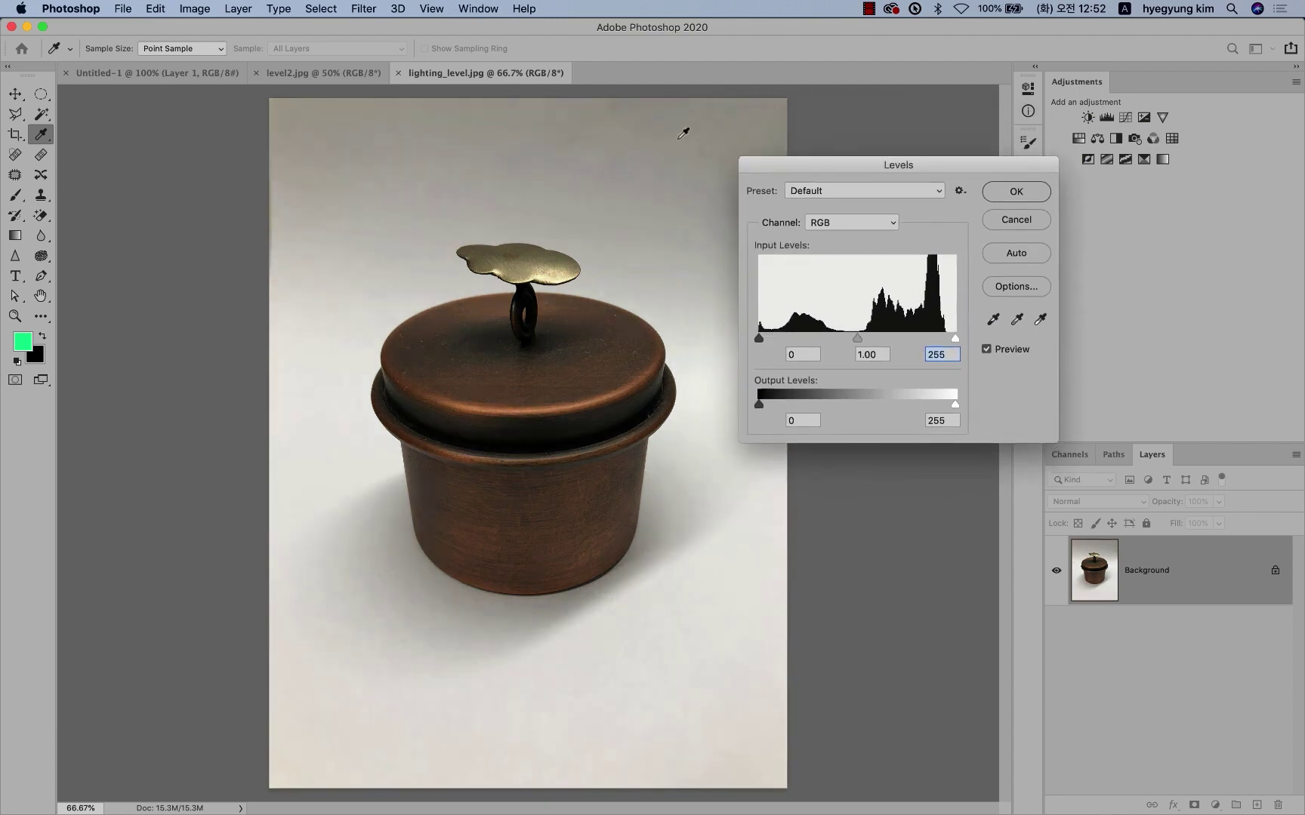
{"action": "left_click", "coordinate": [1041, 320]}
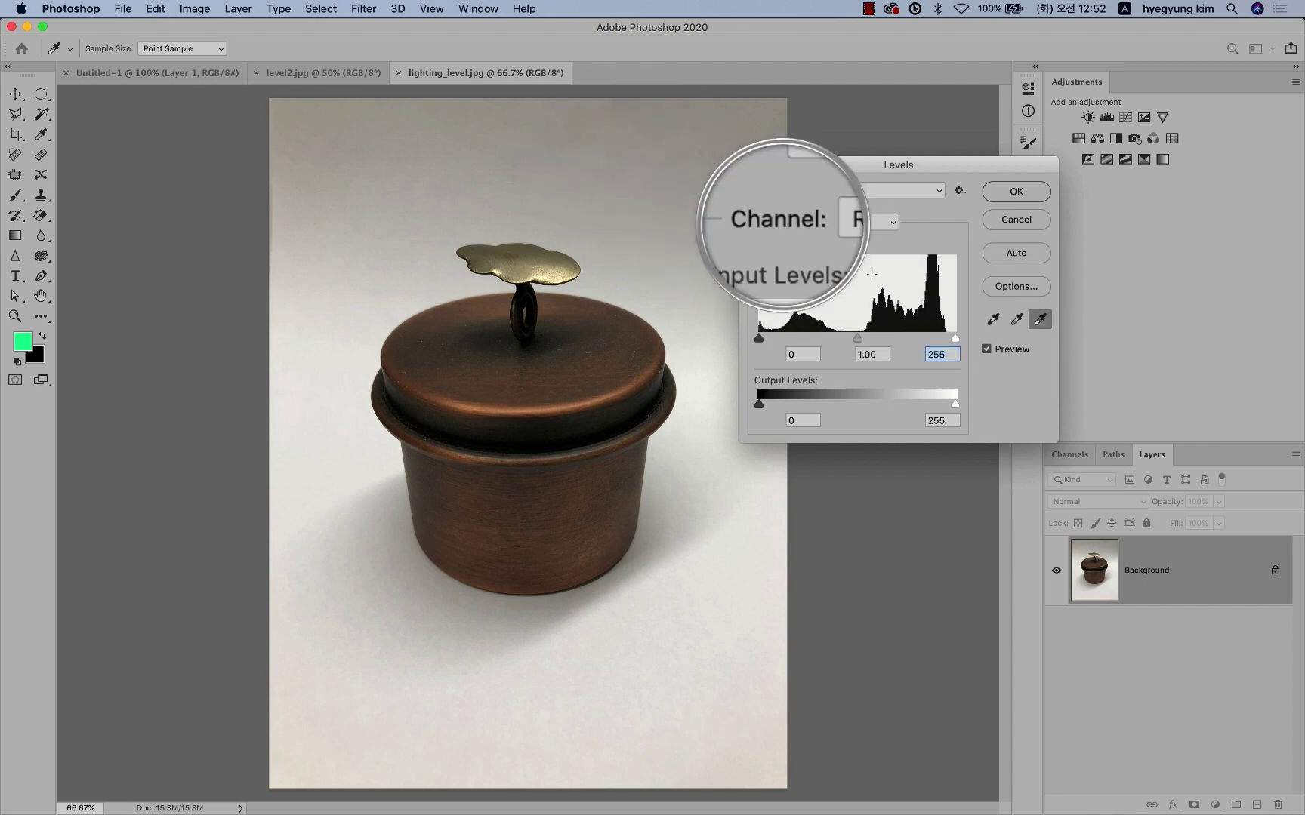
{"action": "left_click", "coordinate": [989, 325]}
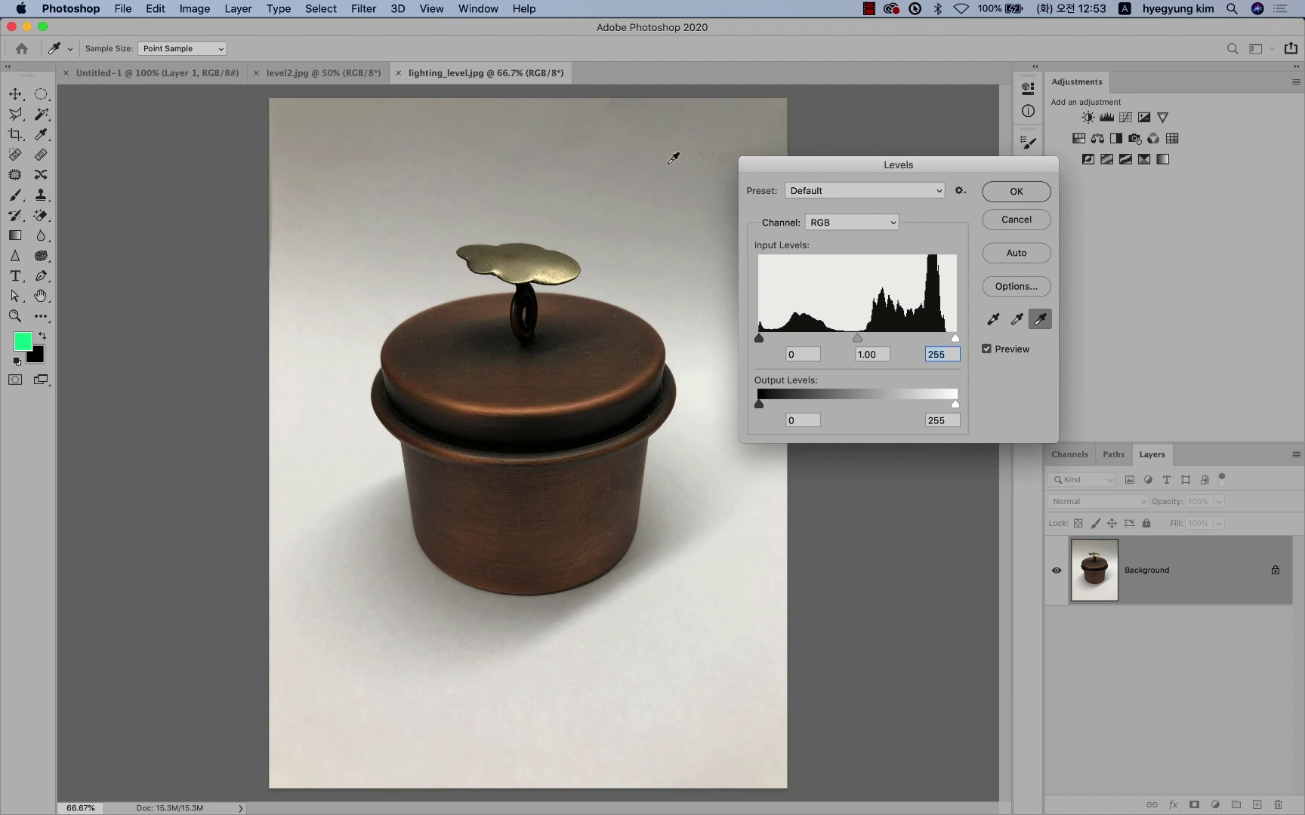
{"action": "left_click", "coordinate": [1040, 320]}
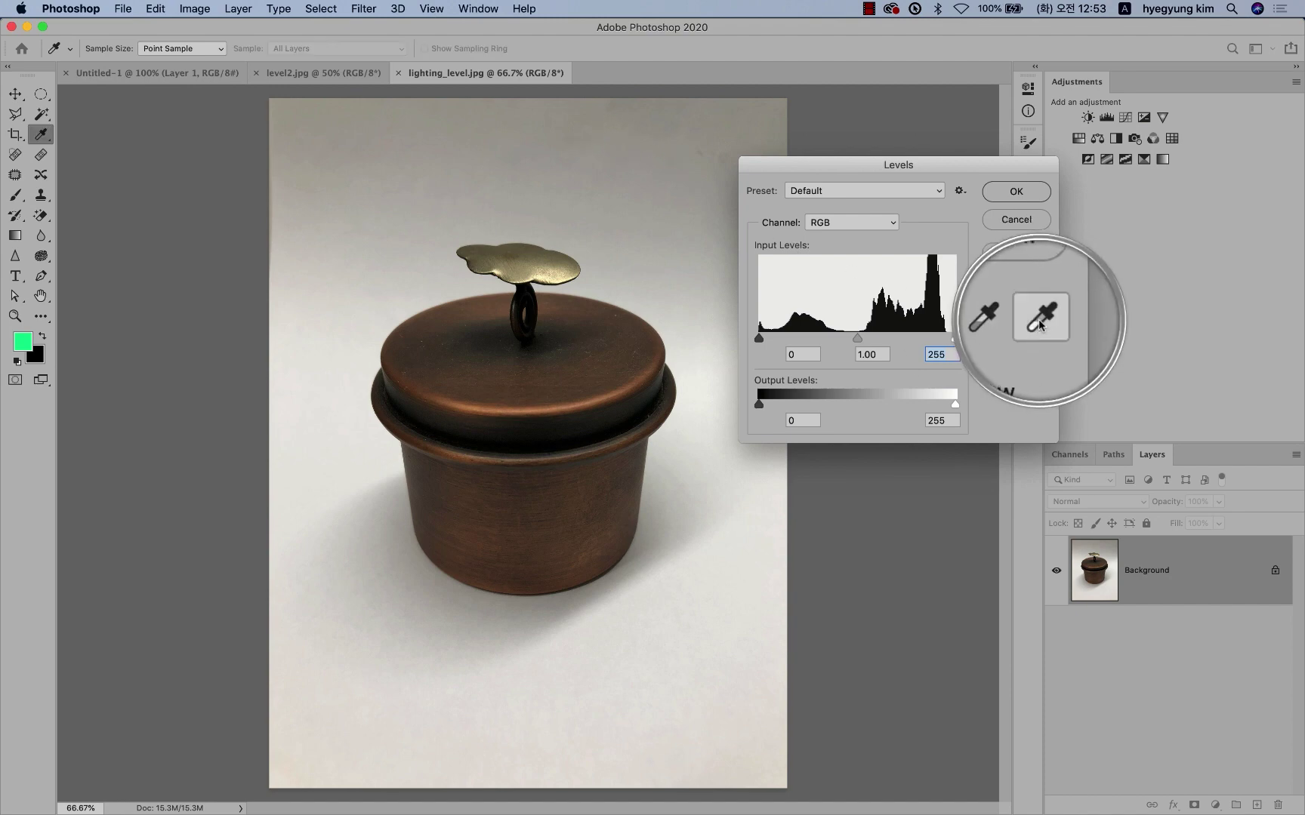
{"action": "left_click", "coordinate": [697, 249]}
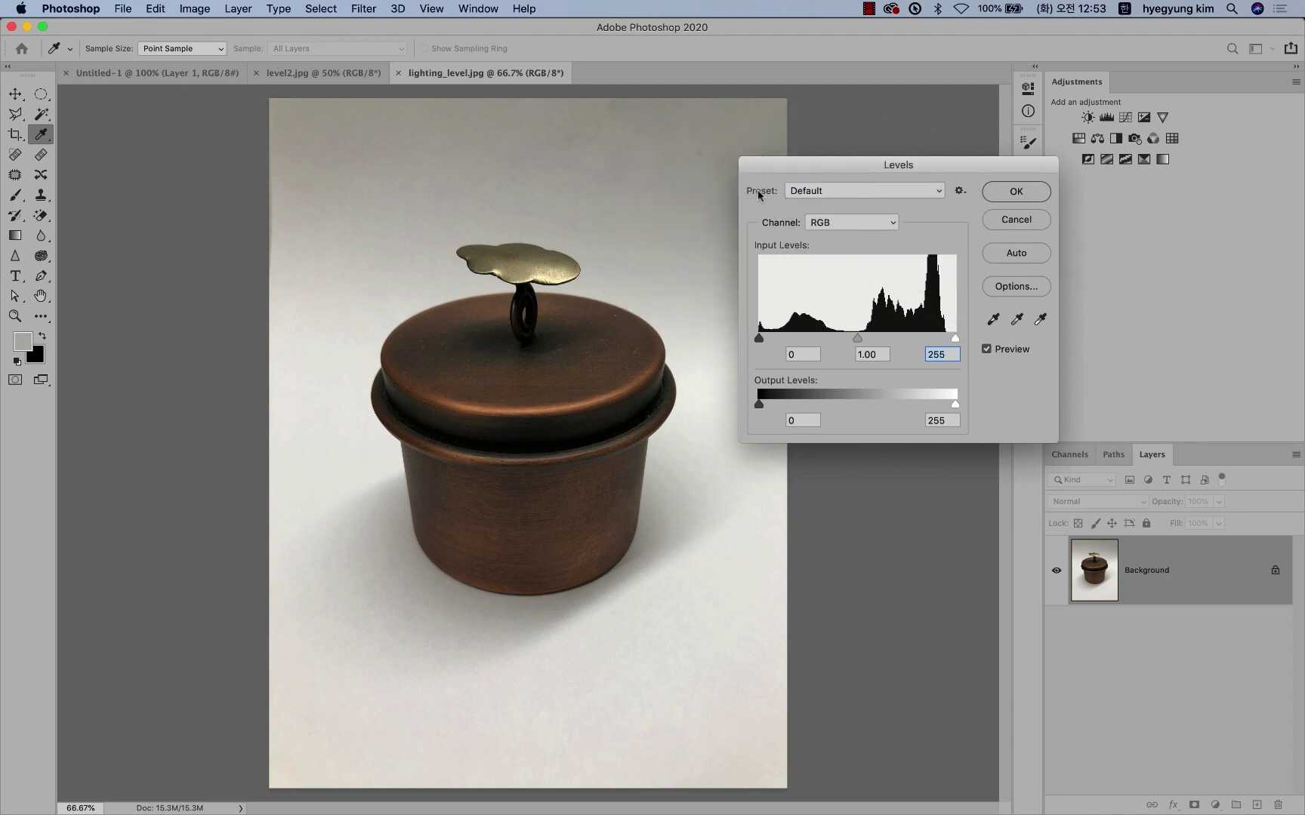
{"action": "left_click", "coordinate": [1039, 320]}
{"action": "left_click", "coordinate": [703, 142]}
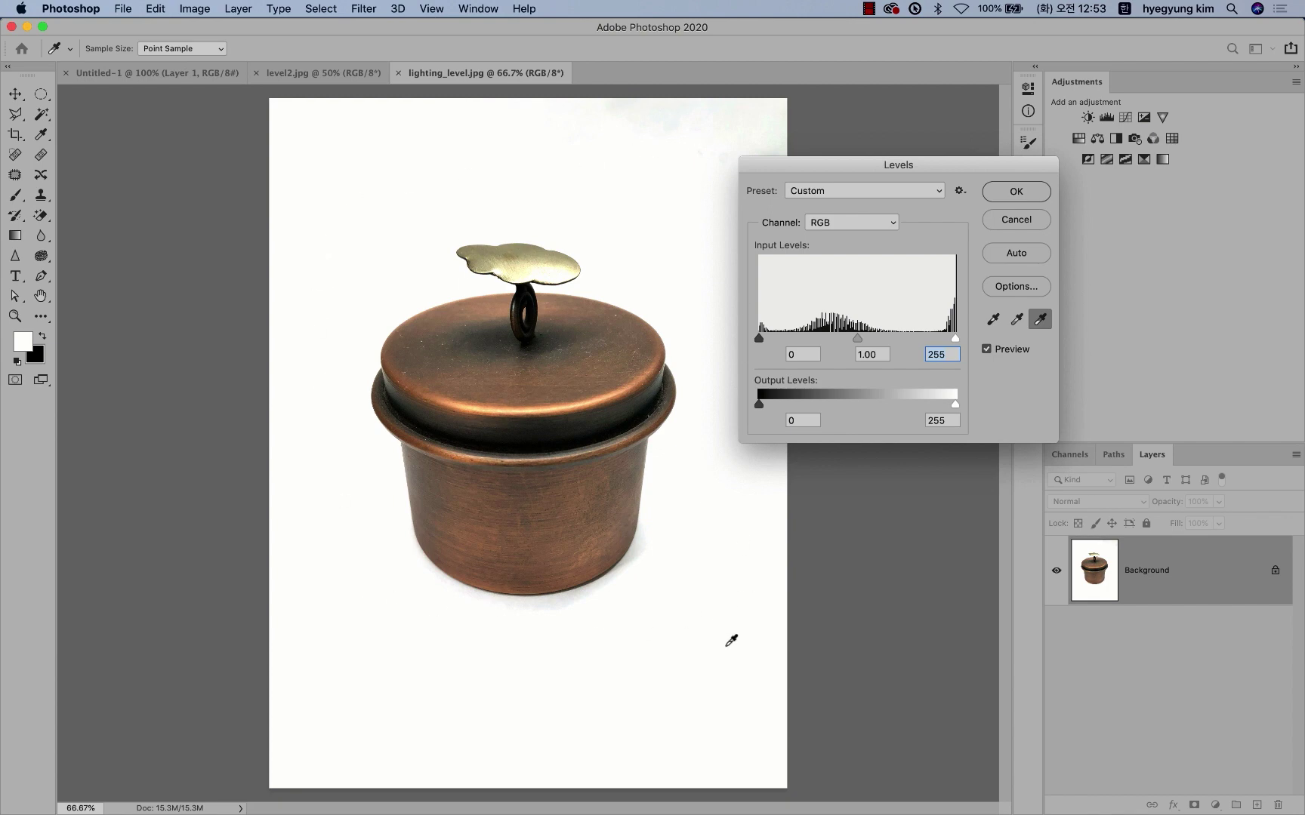
{"action": "left_click", "coordinate": [742, 716]}
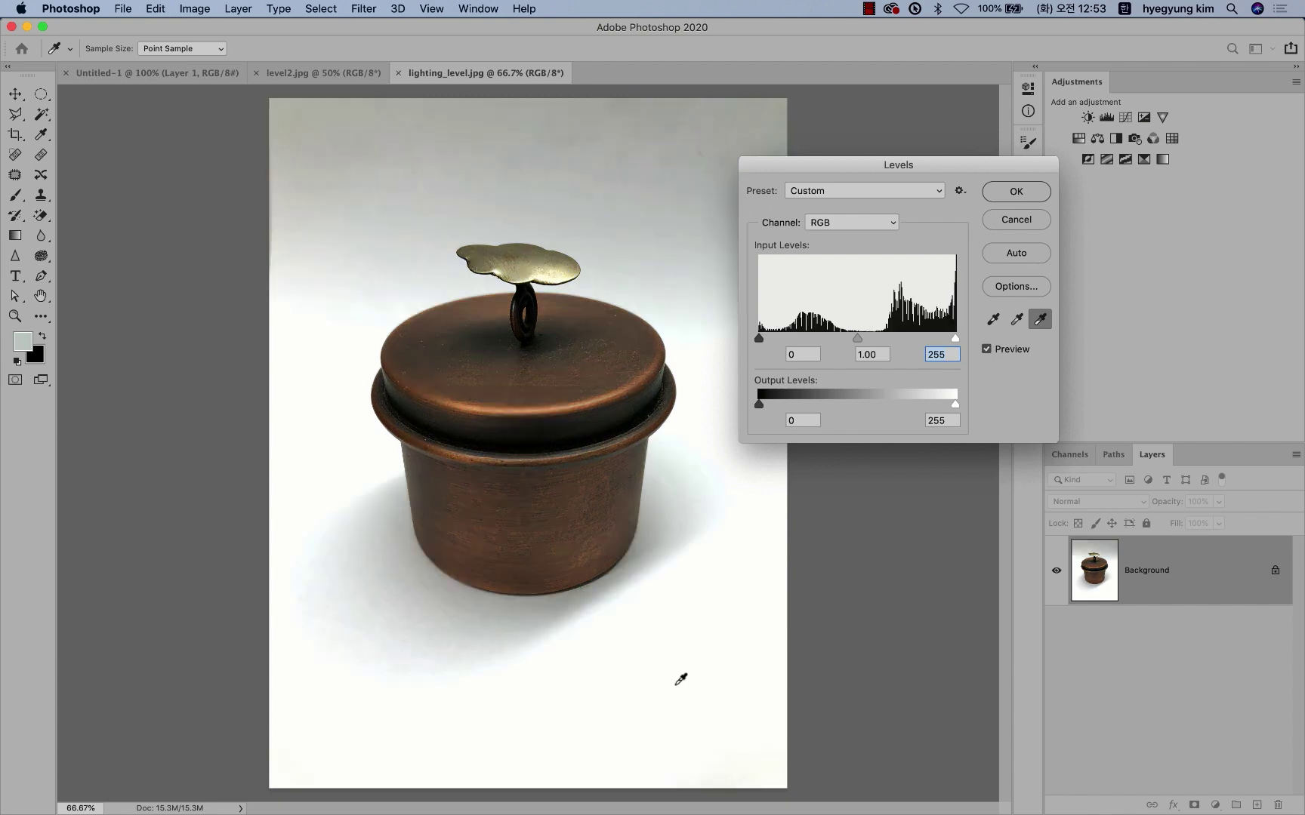
{"action": "left_click", "coordinate": [691, 135]}
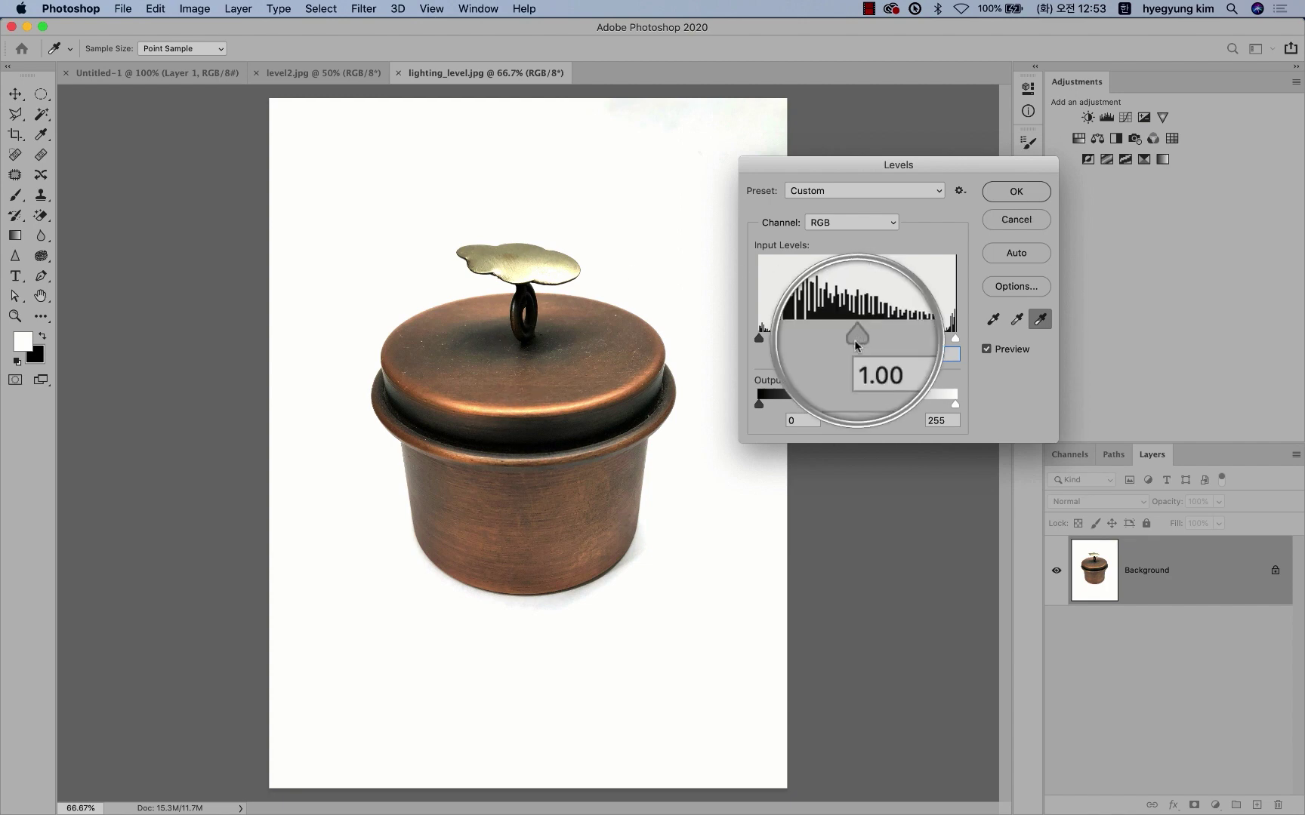
Step: Set the midtone input to 0.97 and the black input to 21, then apply Levels
{"action": "mouse_move", "coordinate": [857, 339]}
{"action": "left_mouse_down"}
{"action": "mouse_move", "coordinate": [880, 337]}
{"action": "mouse_move", "coordinate": [857, 340]}
{"action": "left_mouse_up"}
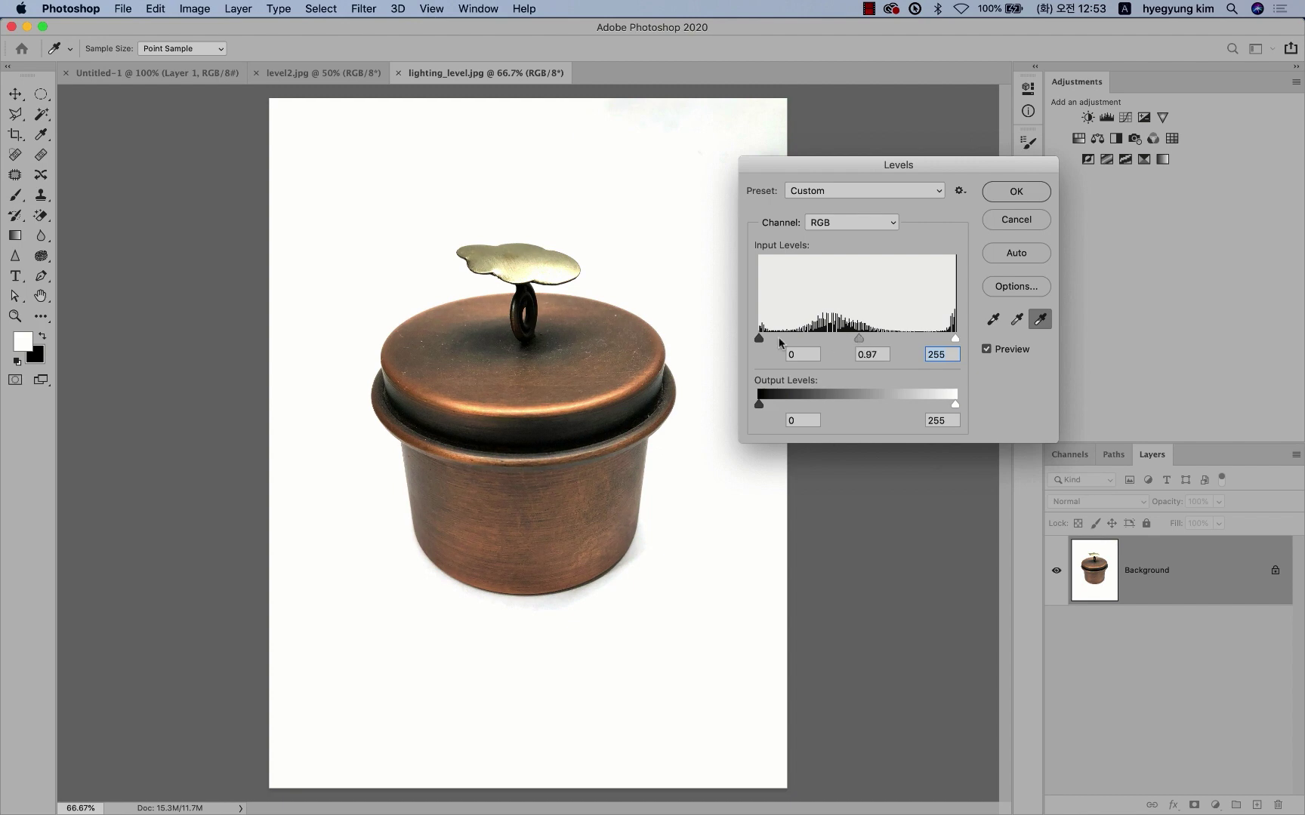
{"action": "left_click_drag", "start_coordinate": [763, 341], "coordinate": [777, 342]}
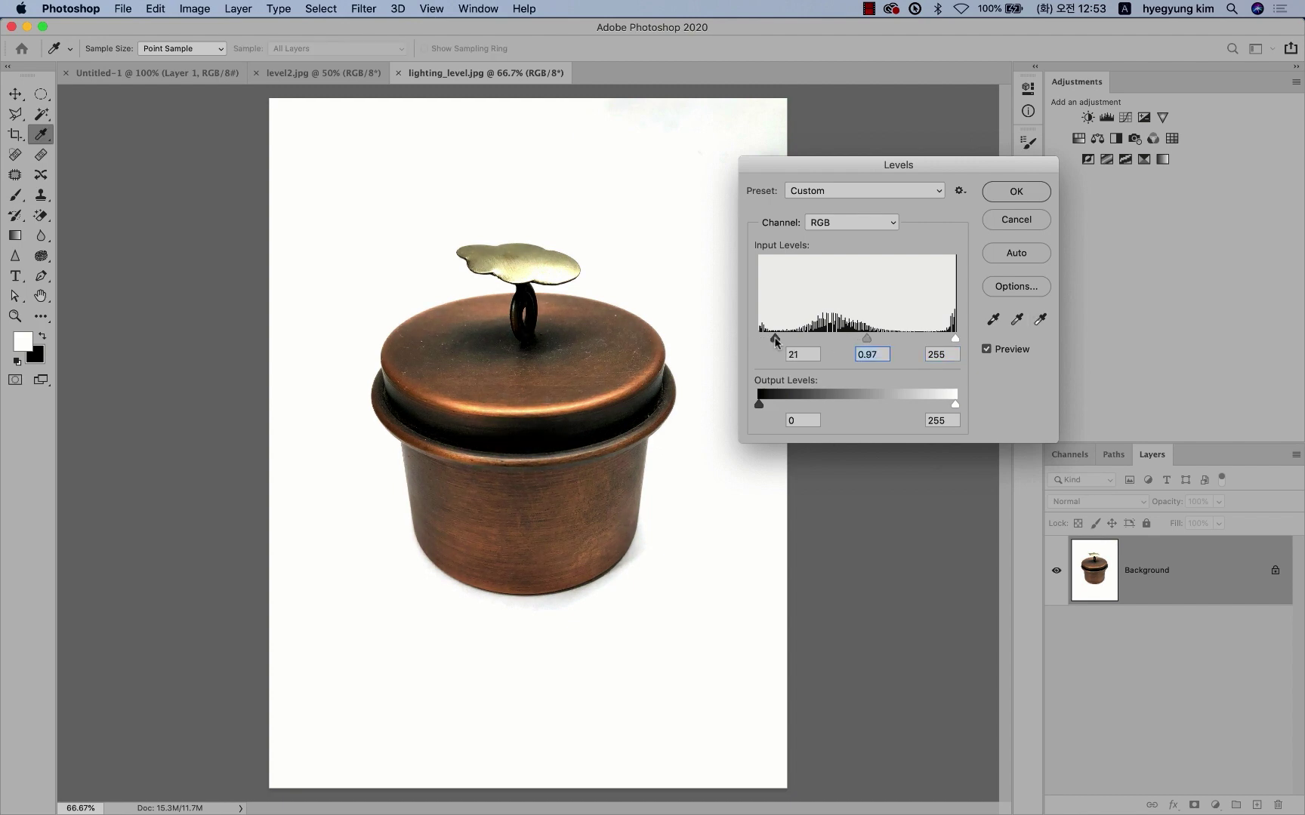
{"action": "left_click", "coordinate": [774, 339]}
{"action": "left_click", "coordinate": [1012, 194]}
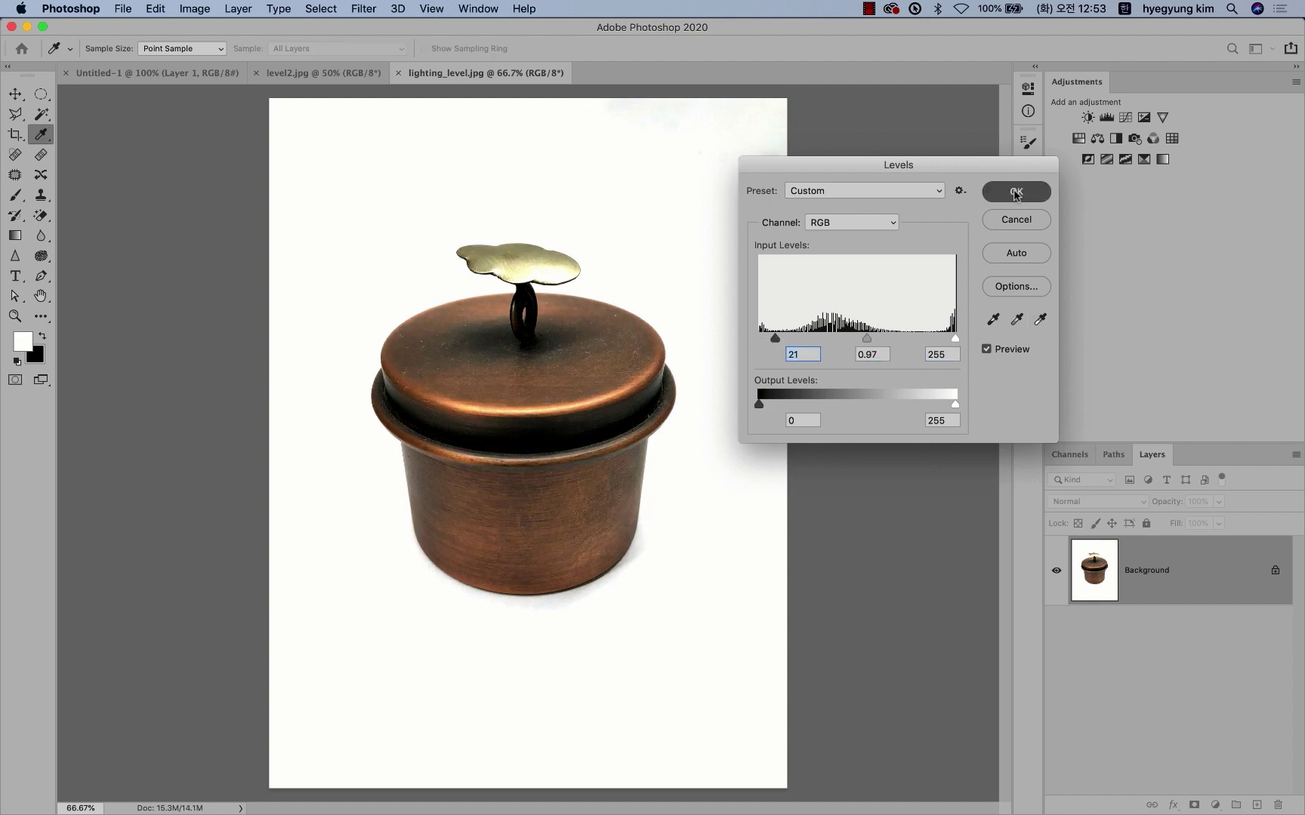
Step: Float lighting_level.jpg in its own window and duplicate it as lighting_level copy
{"action": "left_click_drag", "start_coordinate": [477, 74], "coordinate": [448, 111]}
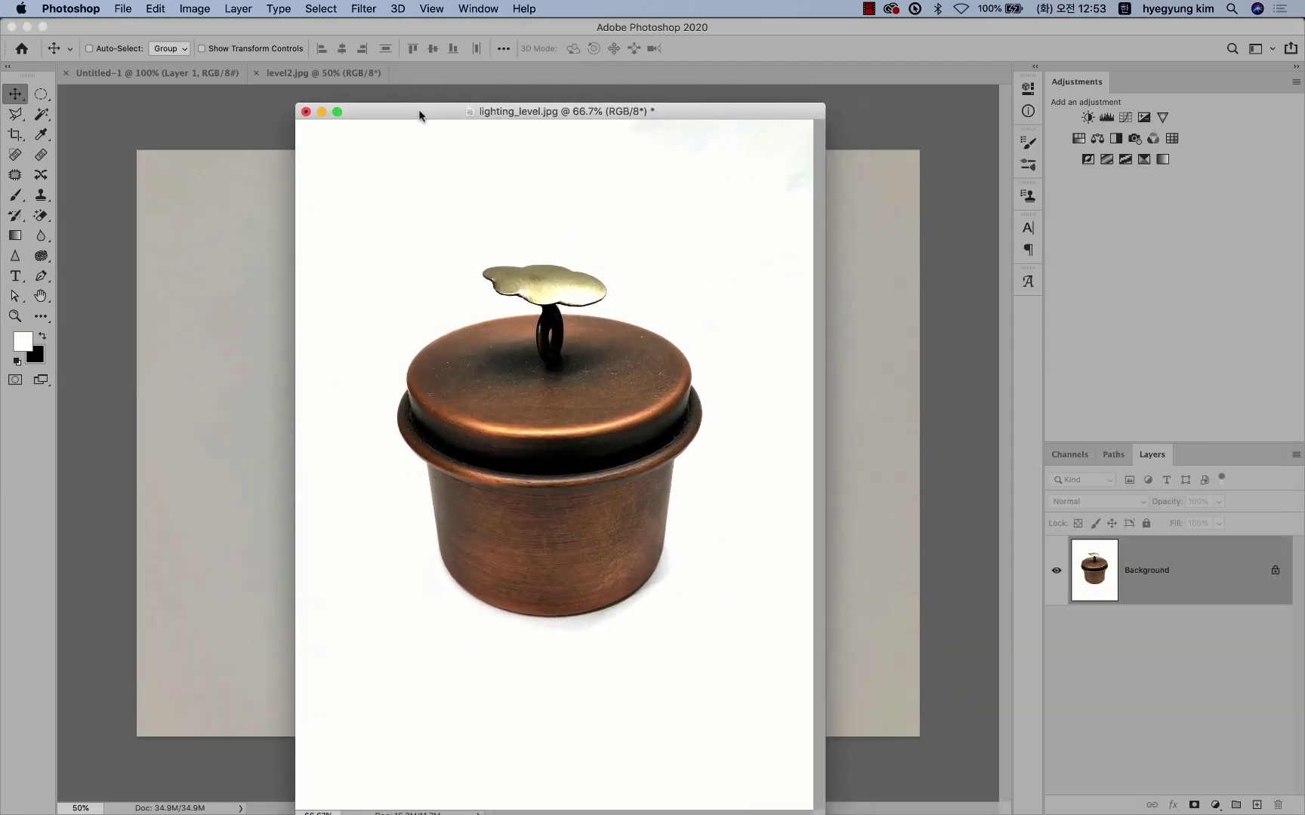
{"action": "right_click", "coordinate": [426, 110]}
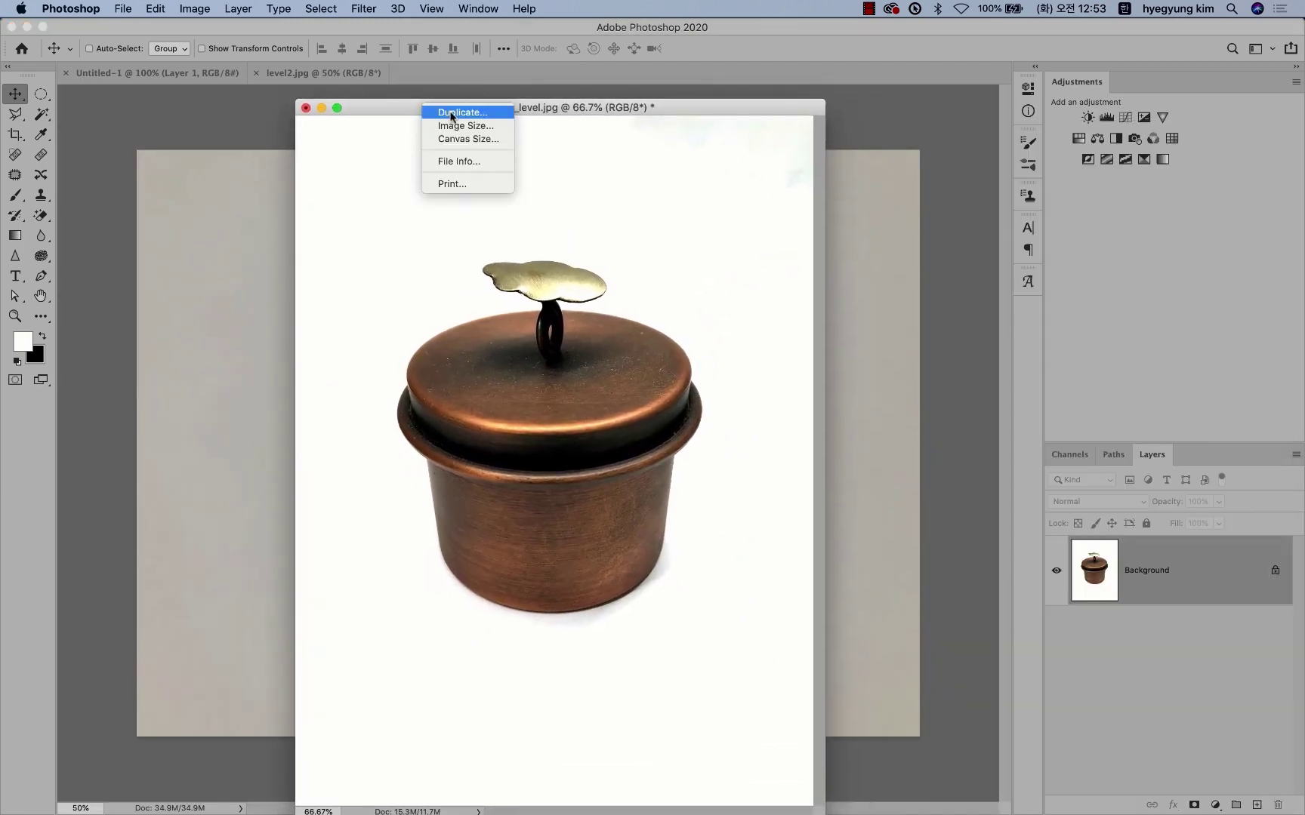
{"action": "left_click", "coordinate": [451, 116]}
{"action": "left_click", "coordinate": [633, 371]}
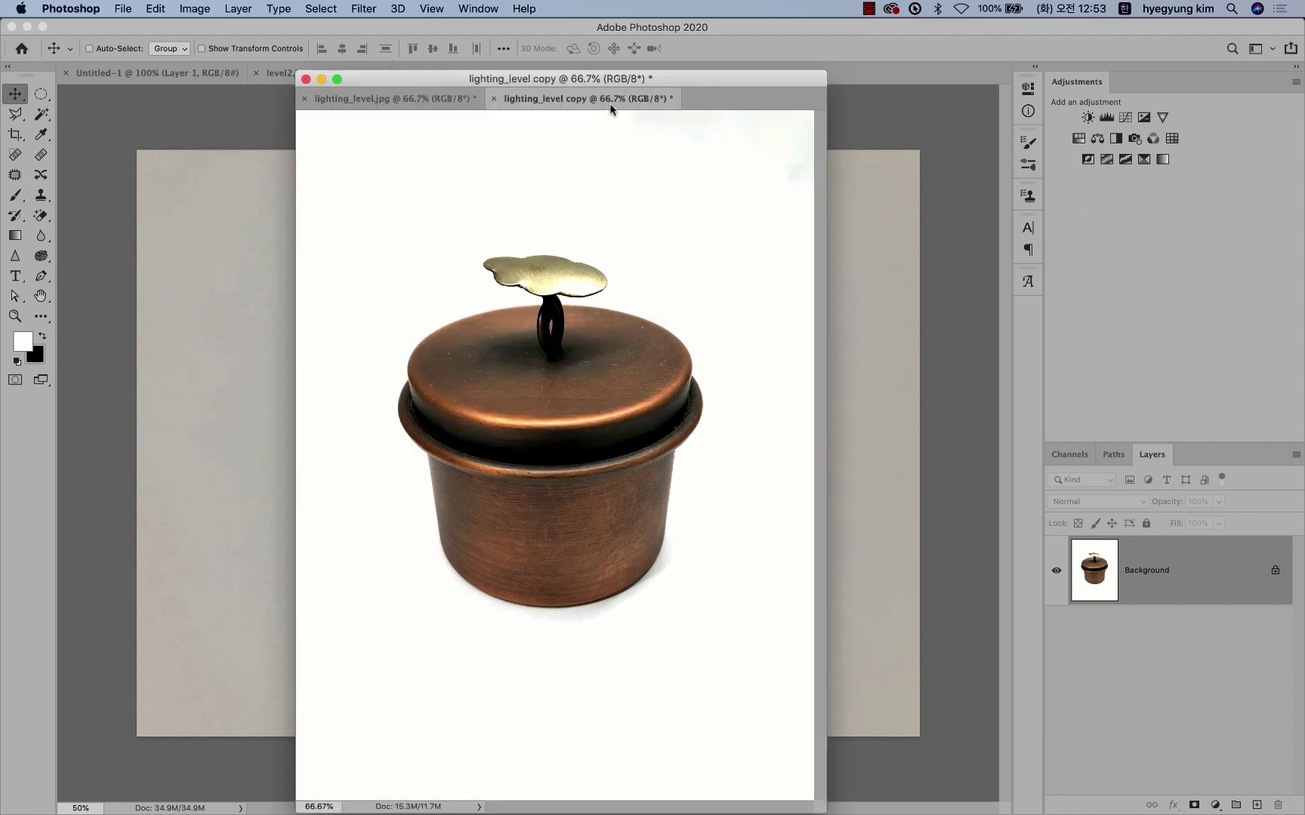
Step: Move lighting_level copy into a separate floating window beside the original
{"action": "left_click_drag", "start_coordinate": [609, 108], "coordinate": [699, 121]}
{"action": "left_click_drag", "start_coordinate": [518, 81], "coordinate": [375, 109]}
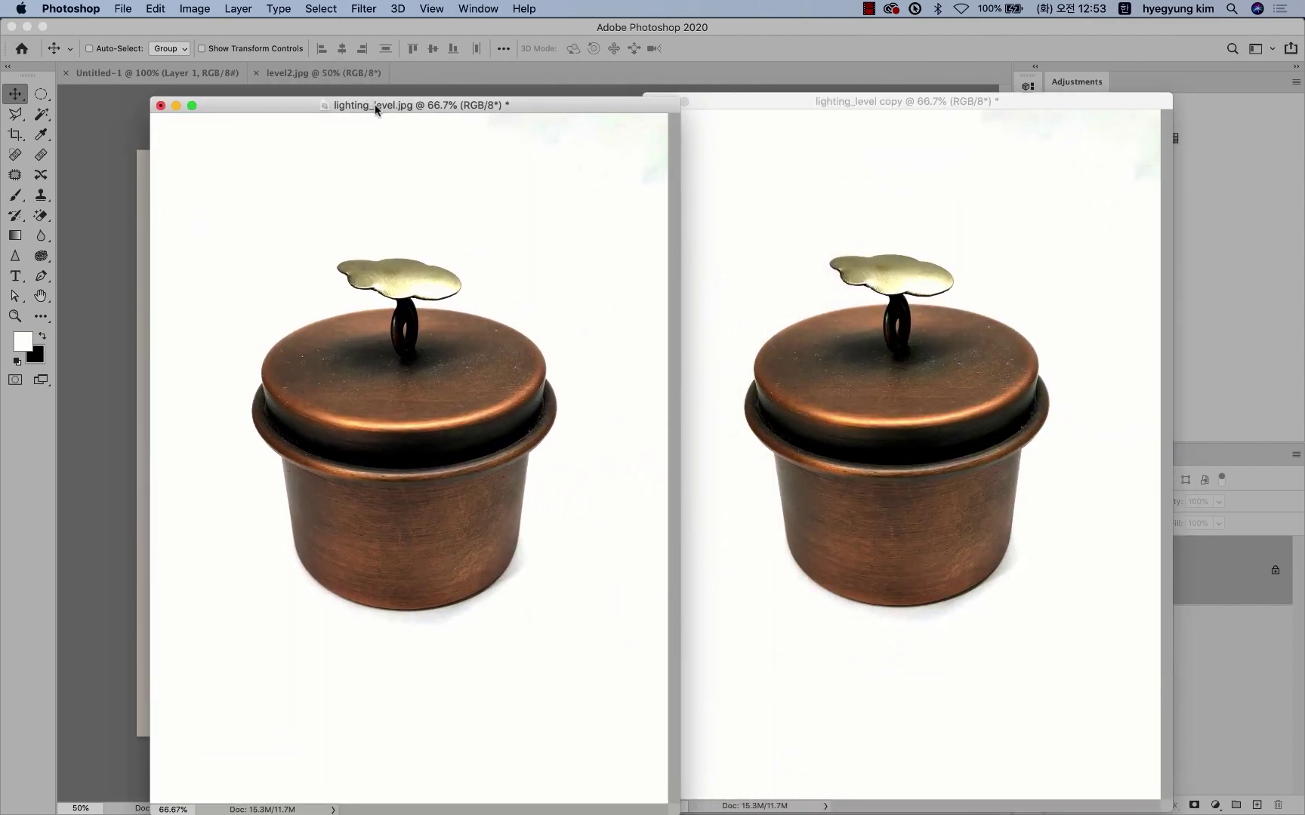
{"action": "left_click_drag", "start_coordinate": [734, 101], "coordinate": [718, 113]}
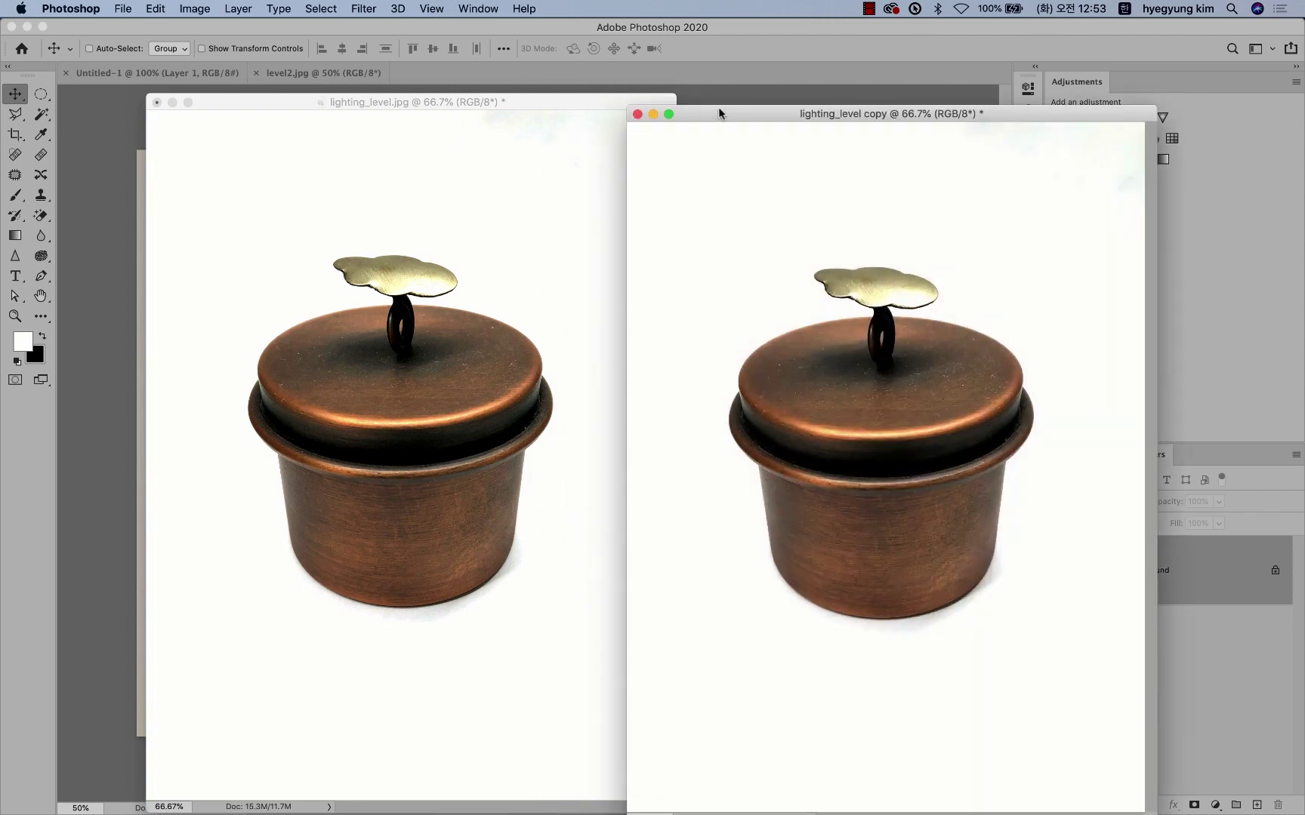
{"action": "left_click_drag", "start_coordinate": [820, 114], "coordinate": [805, 115]}
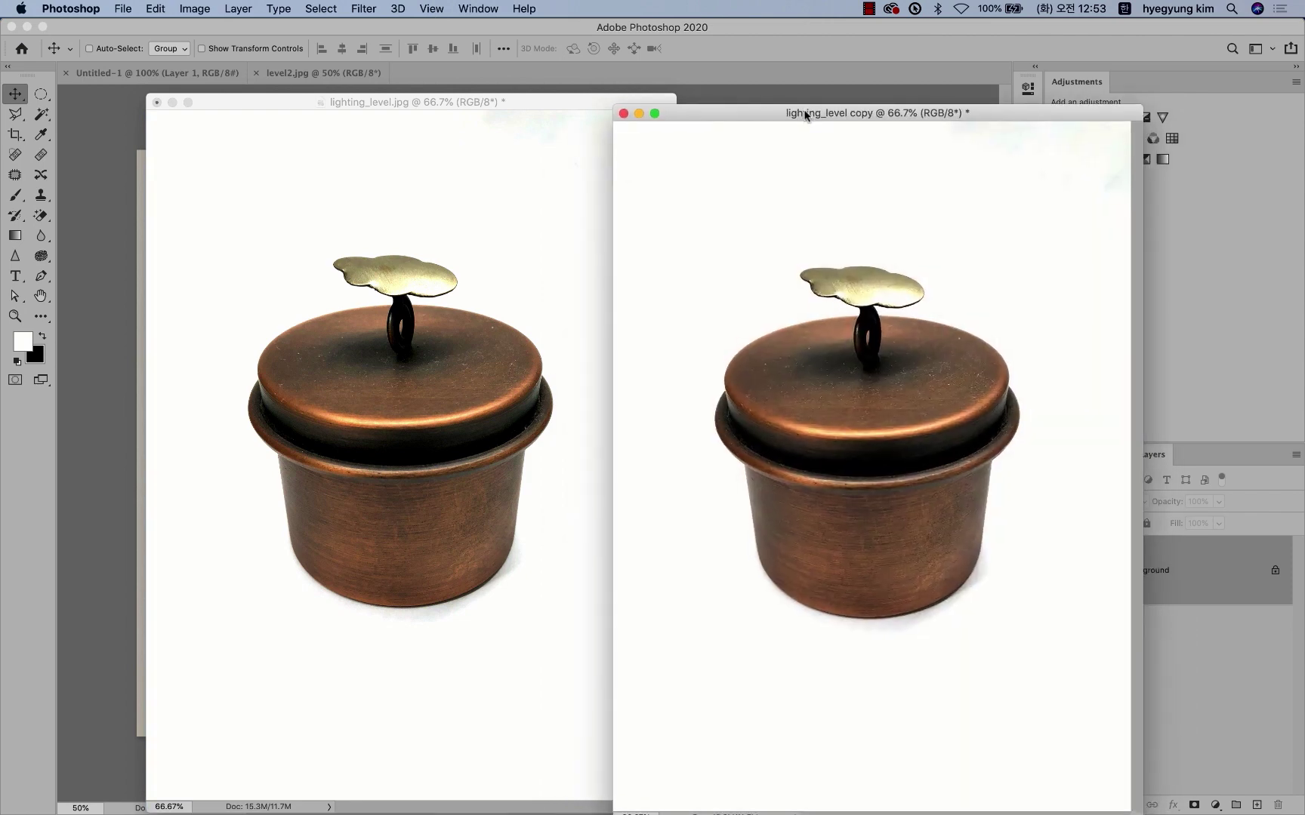
{"action": "left_click", "coordinate": [544, 95]}
{"action": "left_click_drag", "start_coordinate": [946, 111], "coordinate": [971, 363]}
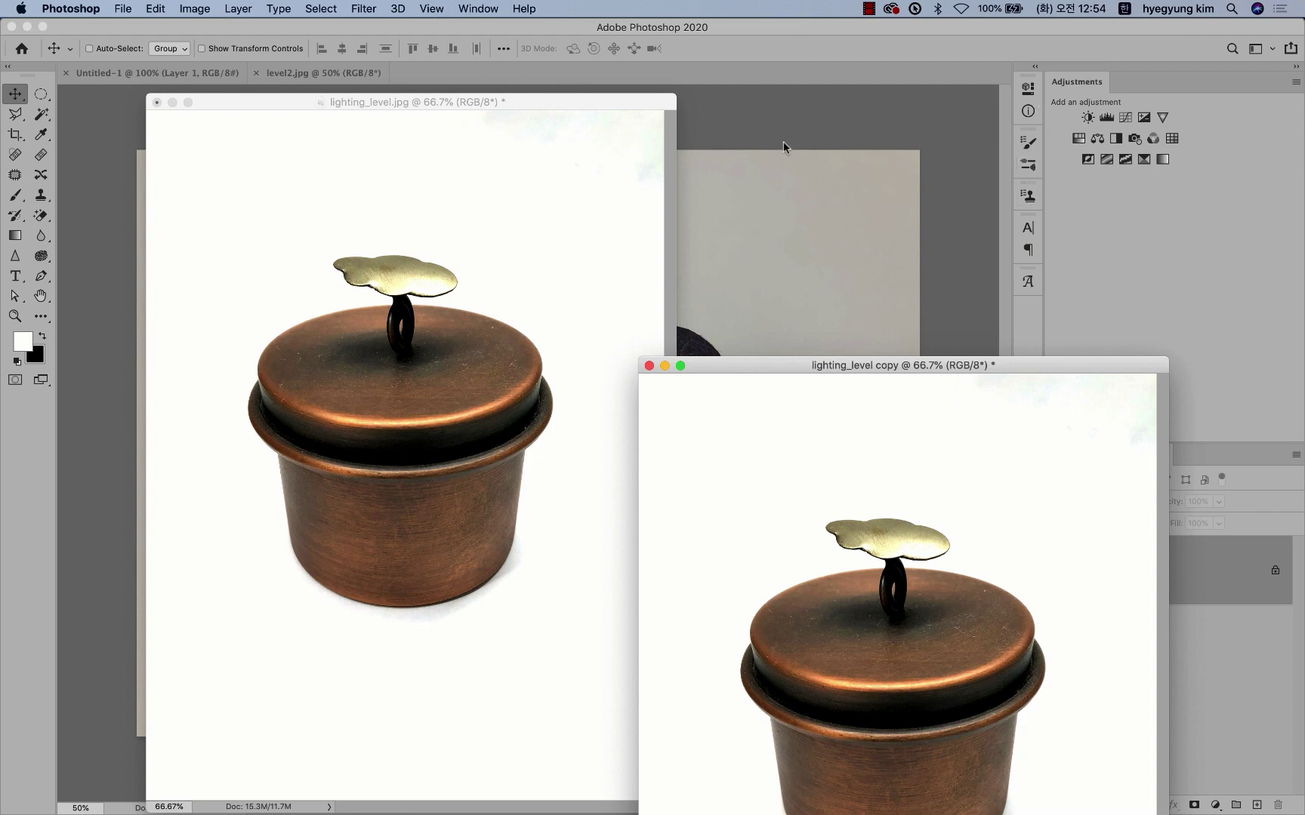
{"action": "left_click", "coordinate": [483, 9]}
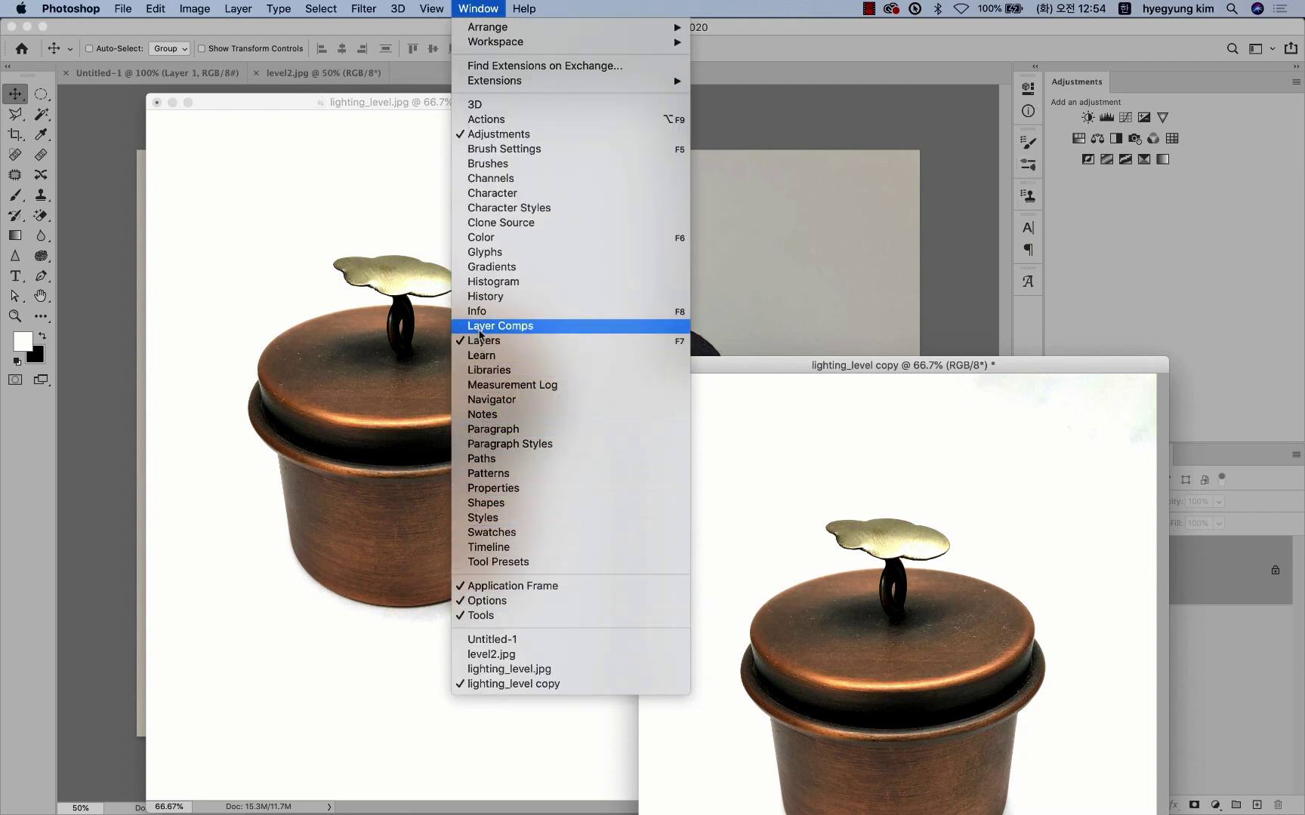
Step: Revert the original to its opened state in History and place both pot windows side by side
{"action": "left_click", "coordinate": [485, 297]}
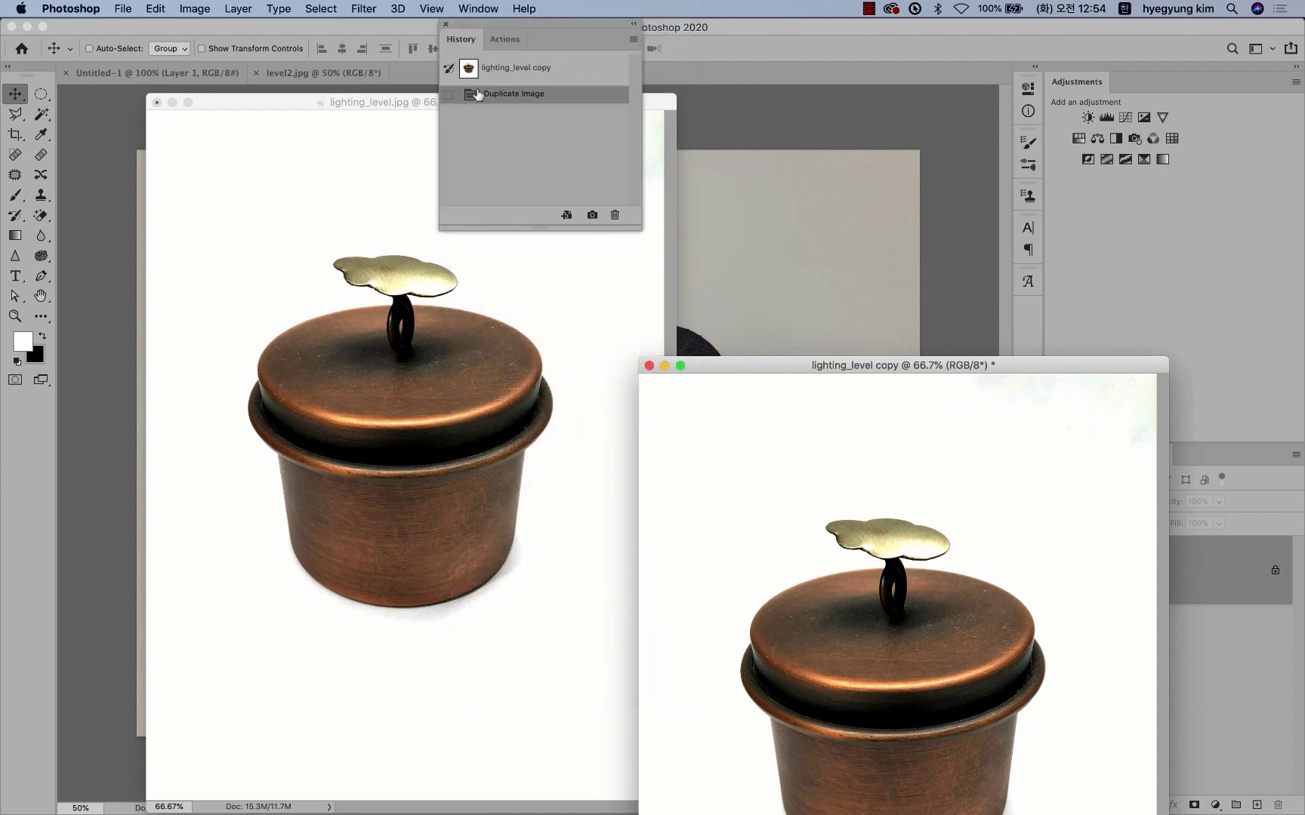
{"action": "left_click", "coordinate": [352, 102]}
{"action": "left_click", "coordinate": [509, 70]}
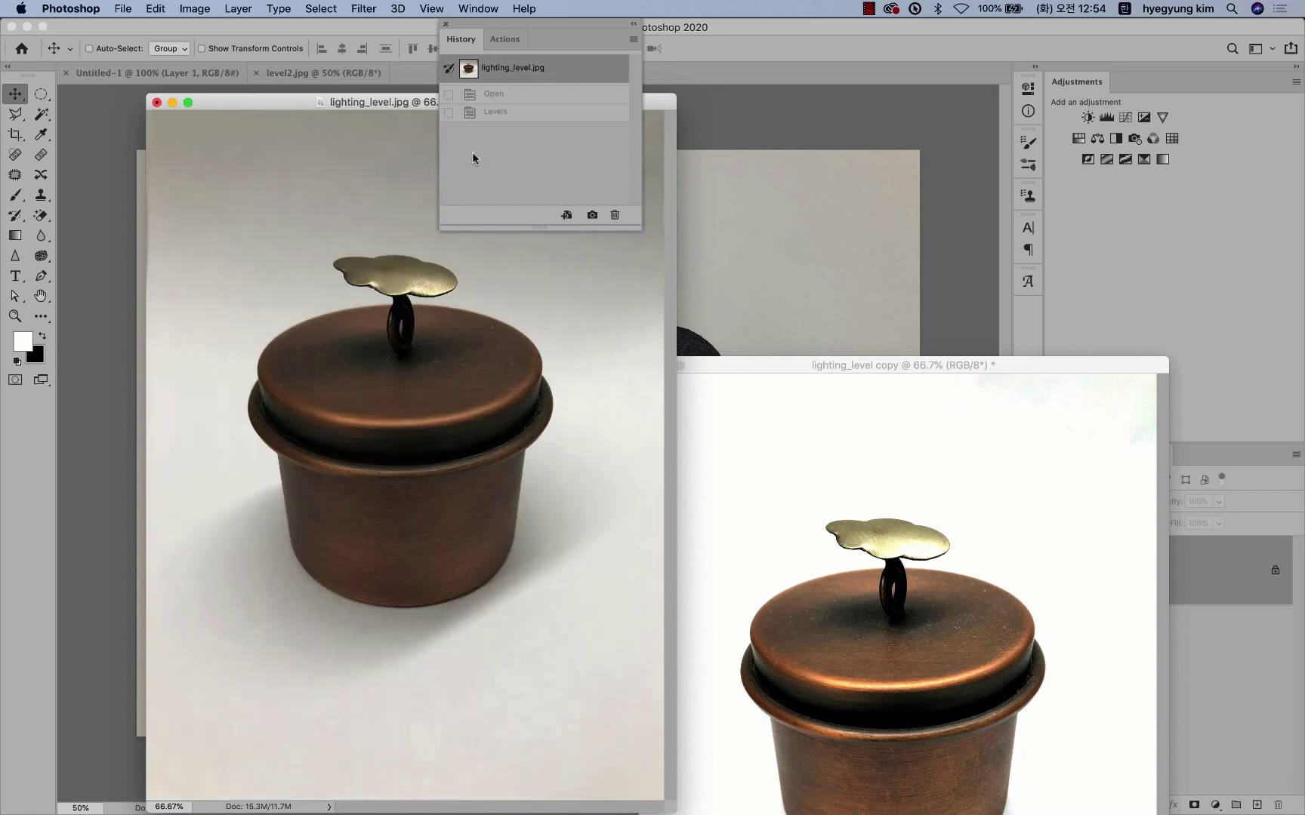
{"action": "left_click_drag", "start_coordinate": [473, 24], "coordinate": [1072, 26]}
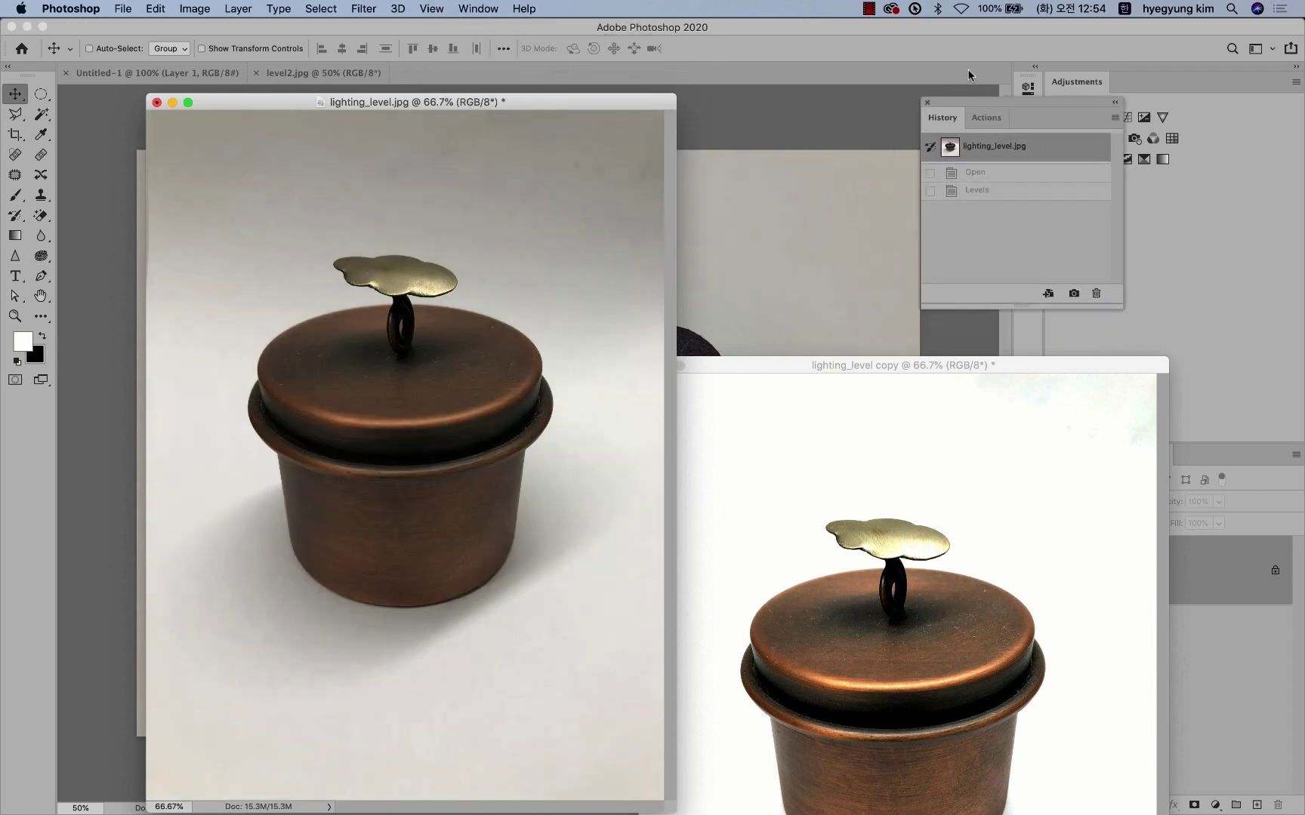
{"action": "left_click_drag", "start_coordinate": [883, 364], "coordinate": [946, 119]}
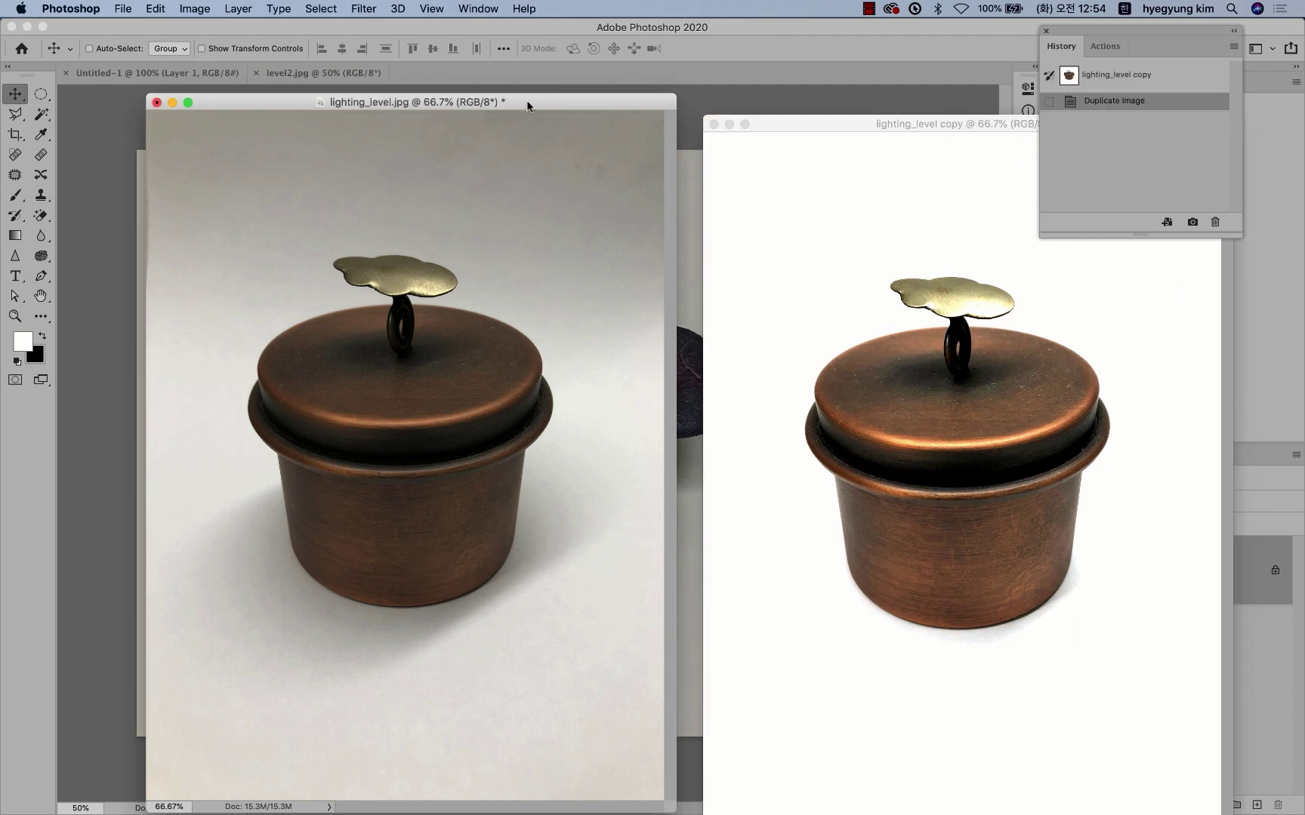
{"action": "left_click_drag", "start_coordinate": [526, 100], "coordinate": [441, 104]}
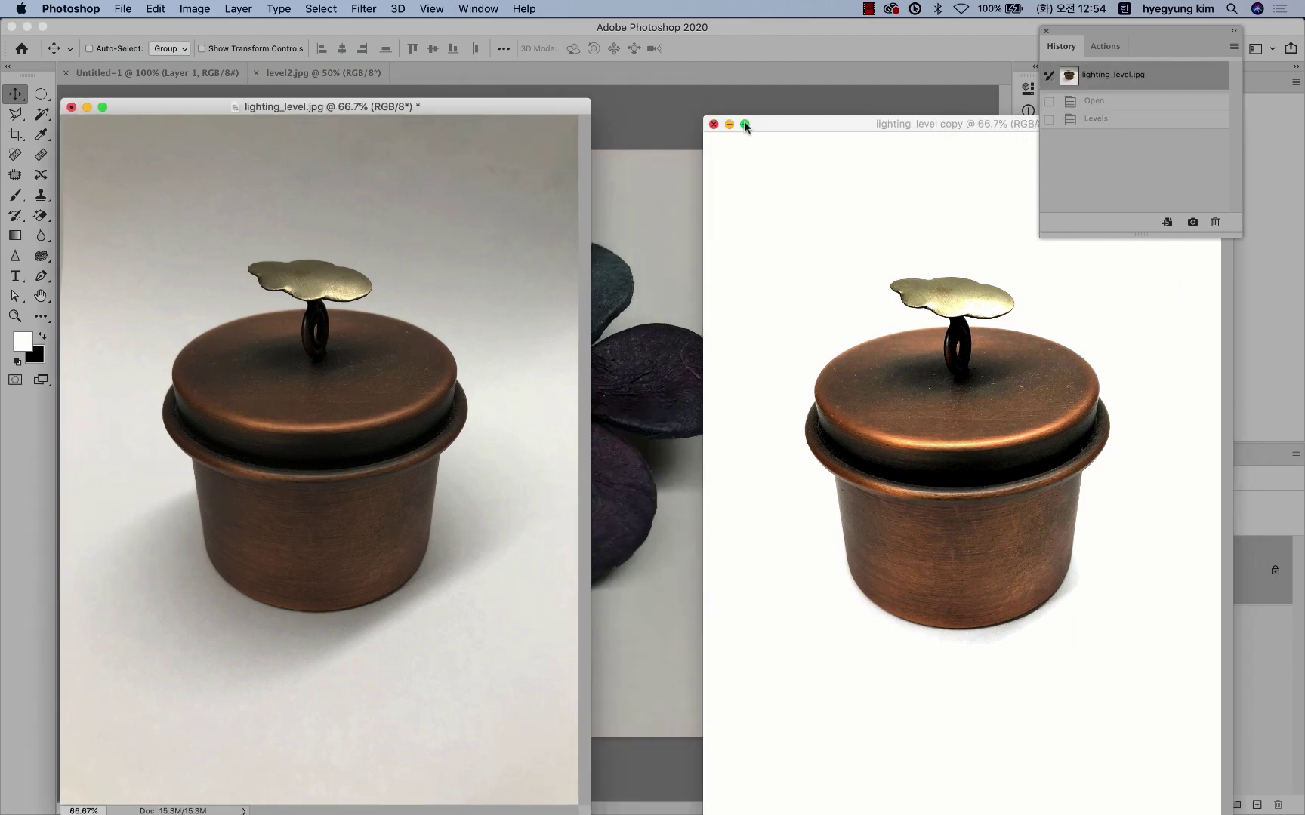
{"action": "left_click_drag", "start_coordinate": [757, 122], "coordinate": [679, 112]}
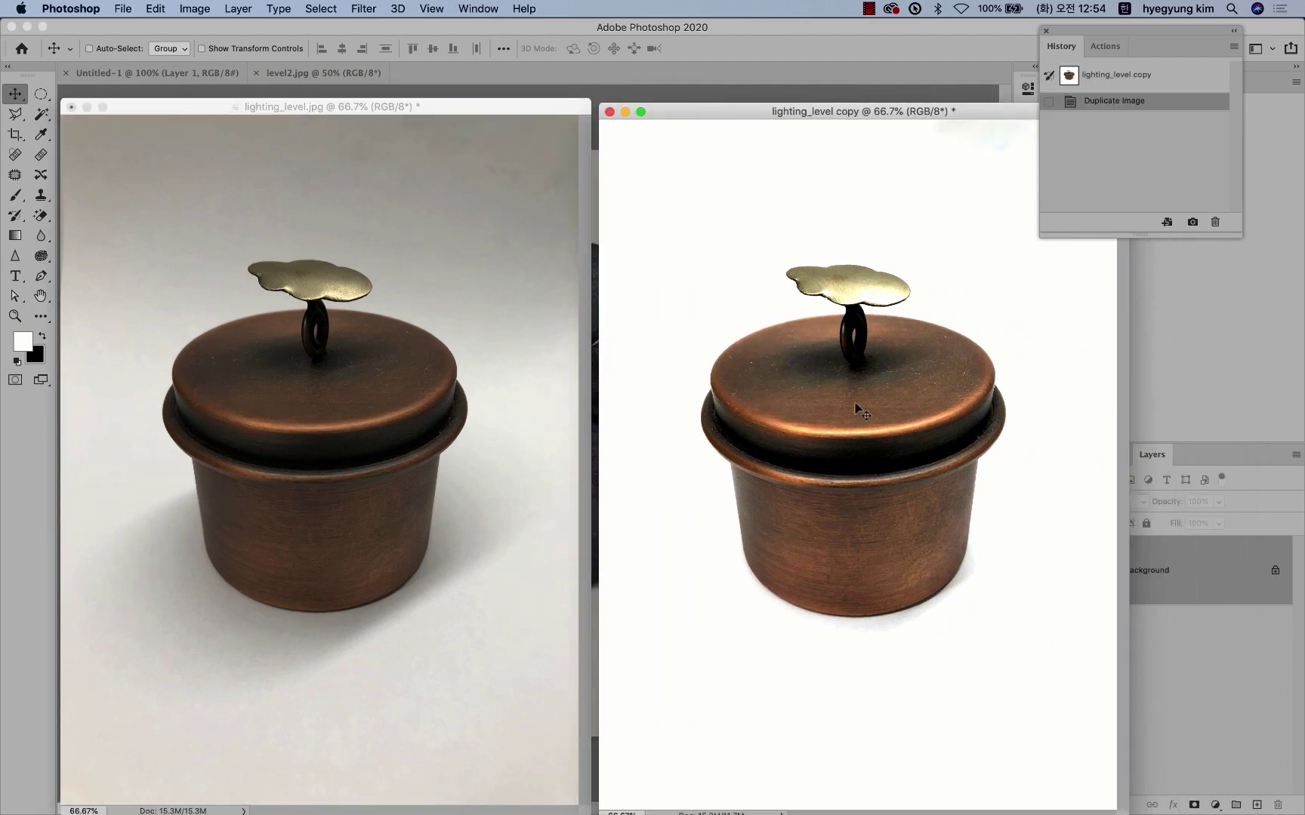
{"action": "left_click_drag", "start_coordinate": [700, 114], "coordinate": [676, 133]}
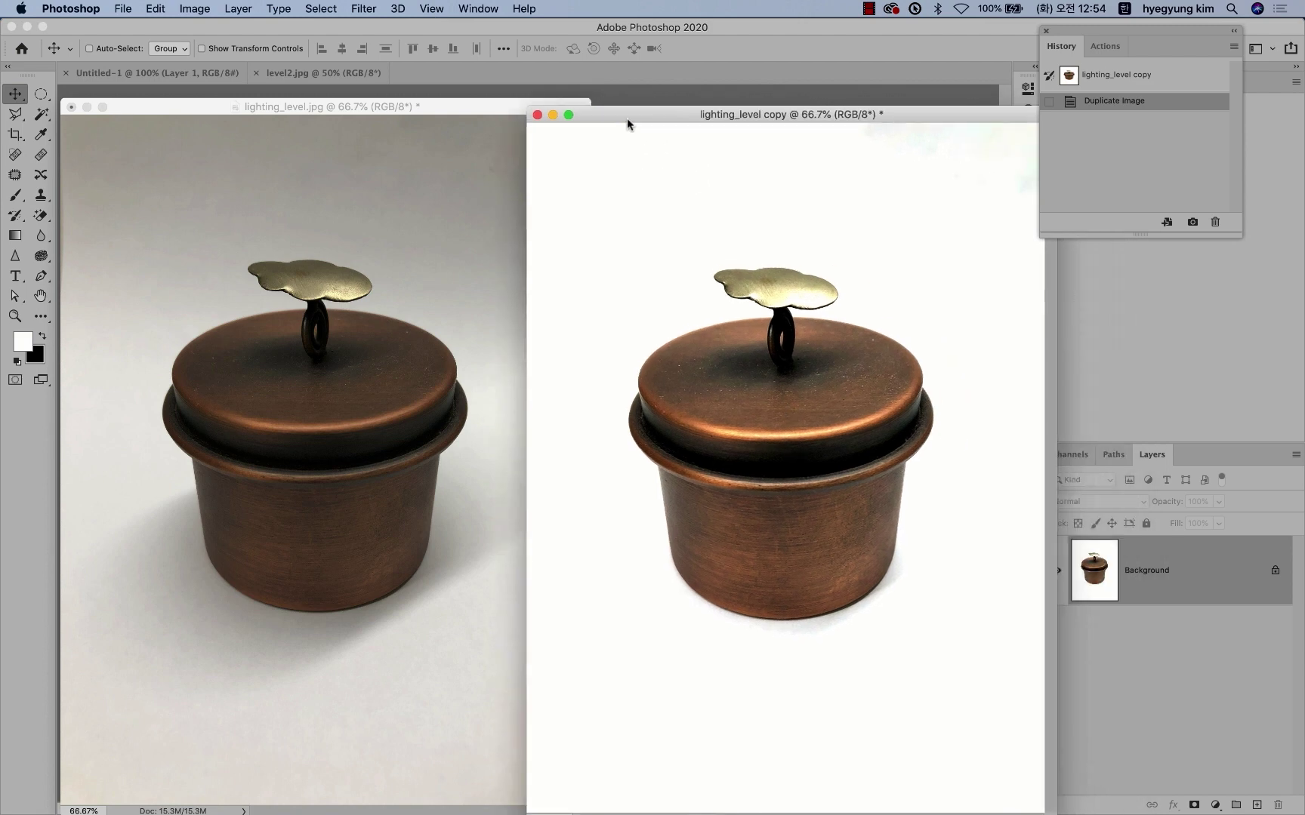
Step: Close lighting_level copy and lighting_level.jpg, discarding changes to both
{"action": "left_click", "coordinate": [585, 132]}
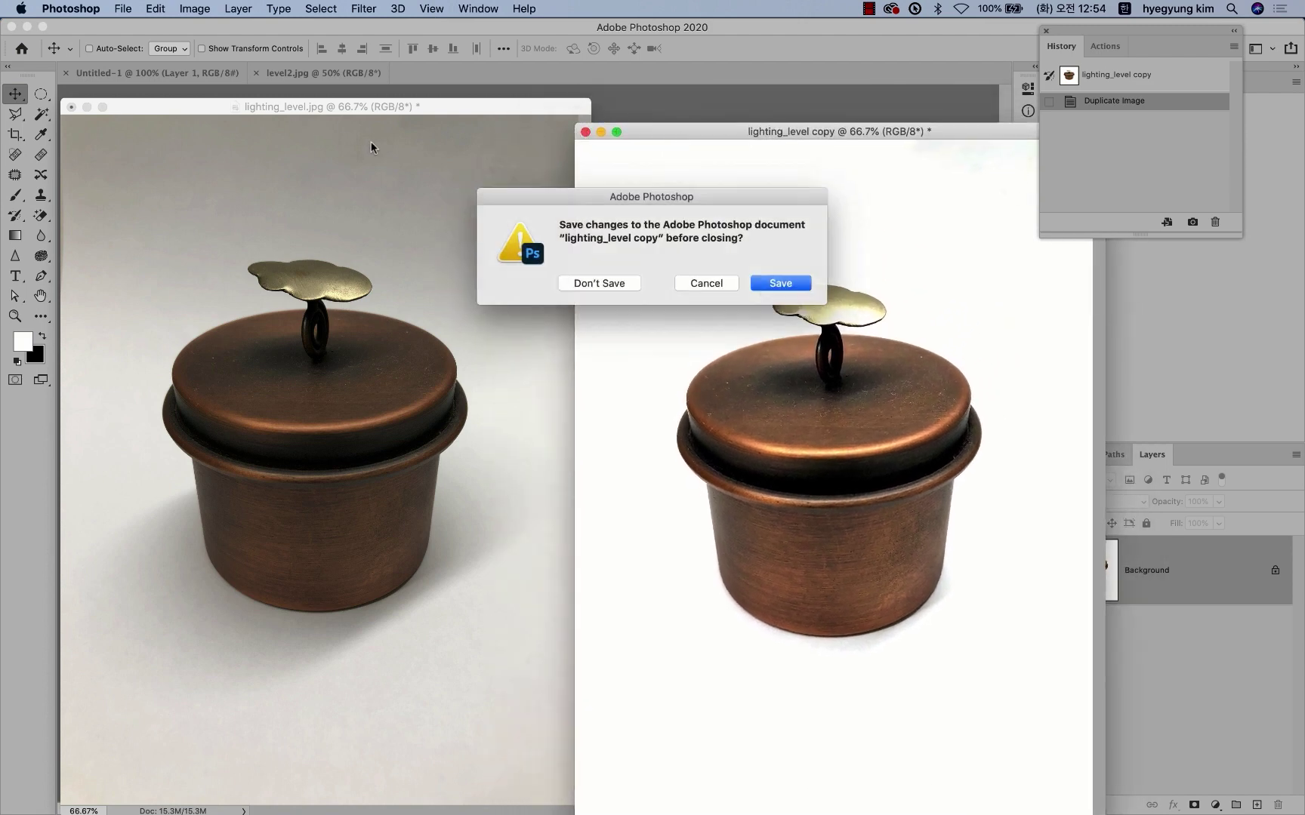
{"action": "left_click", "coordinate": [594, 287]}
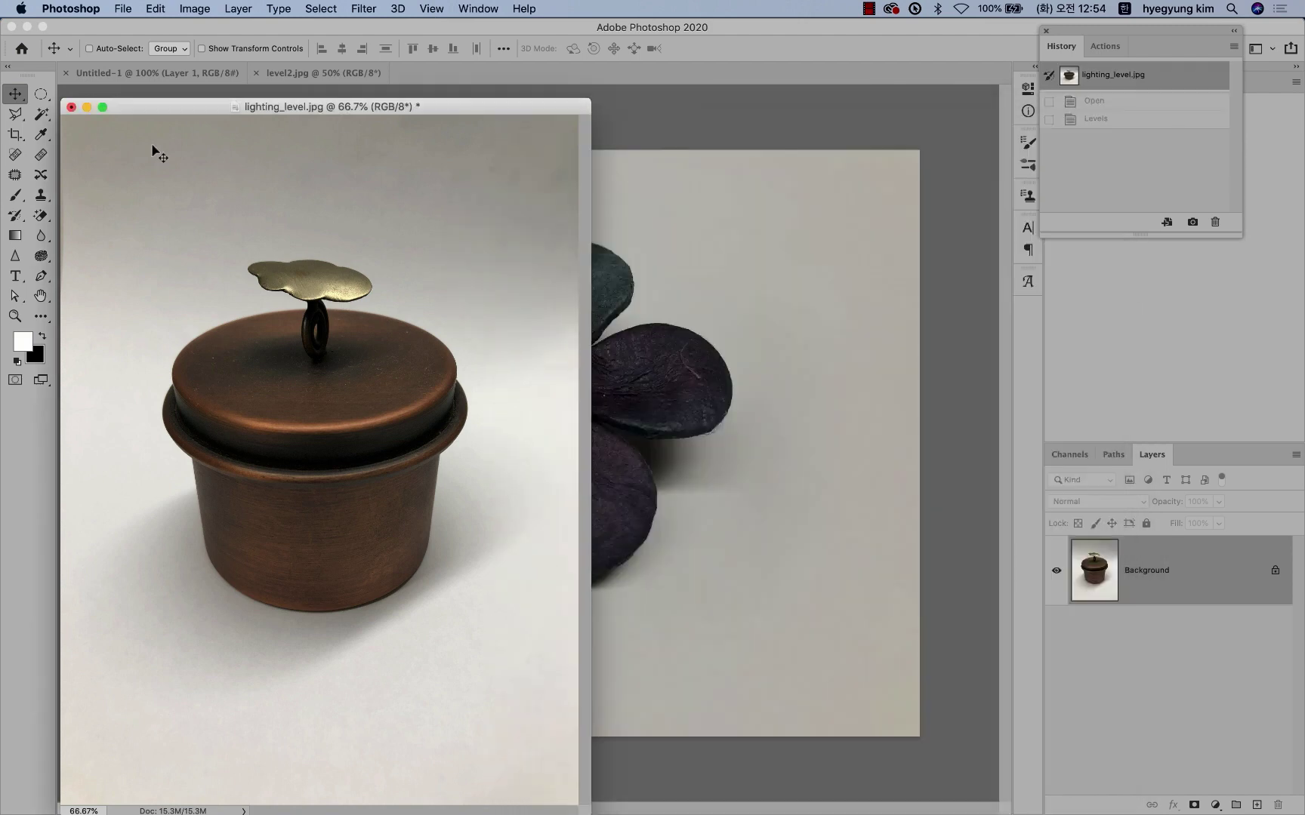
{"action": "left_click", "coordinate": [70, 109]}
{"action": "left_click", "coordinate": [634, 289]}
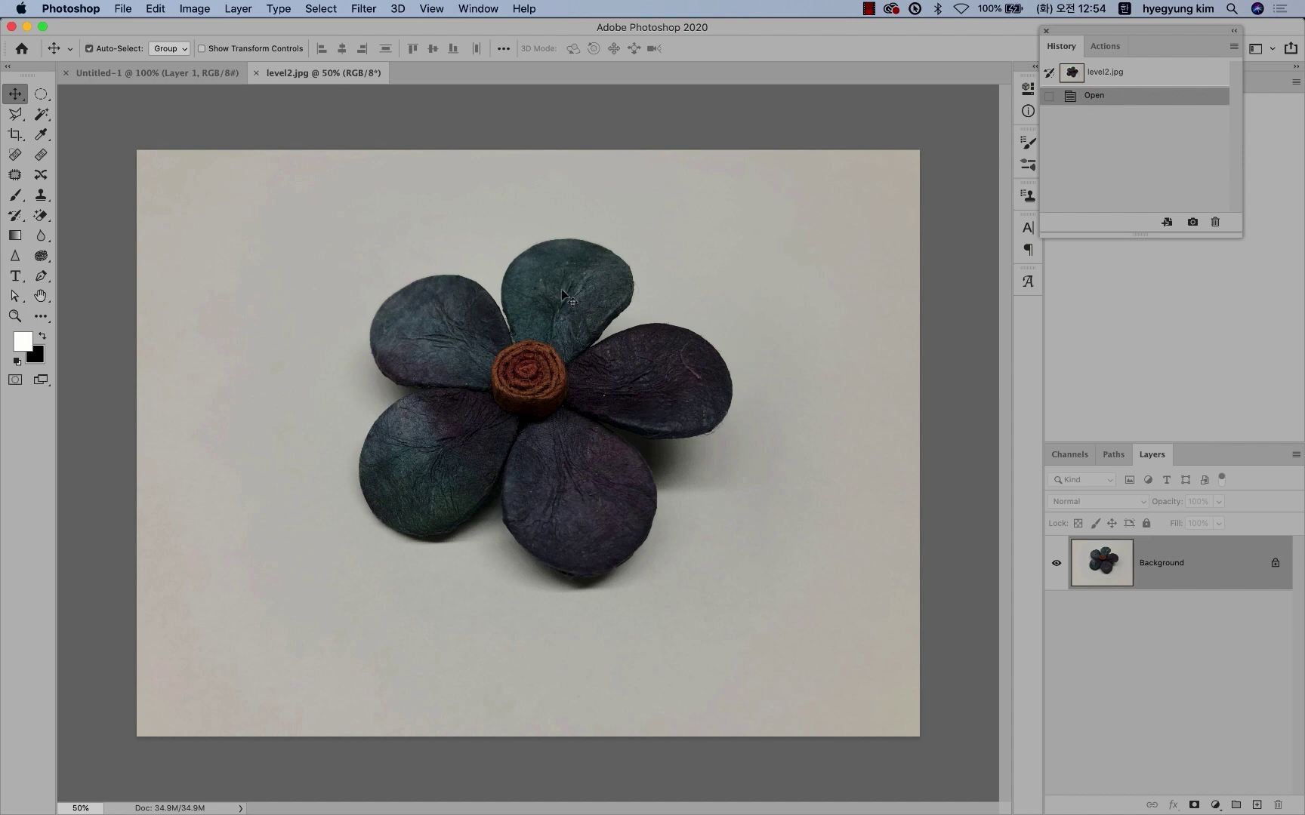
Step: Open Levels on level2.jpg, raise the black input, and set the white input to 182
{"action": "key", "text": "super+l"}
{"action": "left_click_drag", "start_coordinate": [801, 158], "coordinate": [843, 126]}
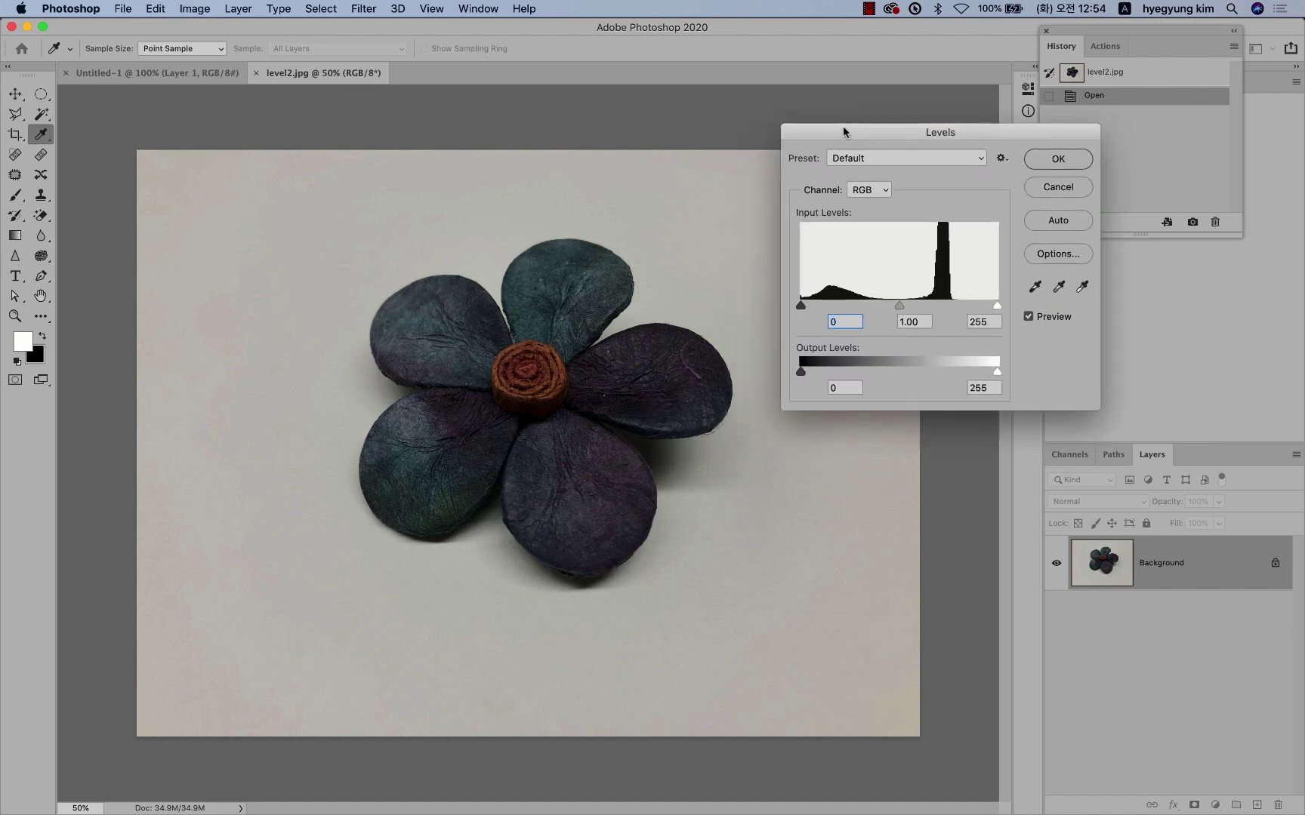
{"action": "left_click_drag", "start_coordinate": [997, 305], "coordinate": [931, 305]}
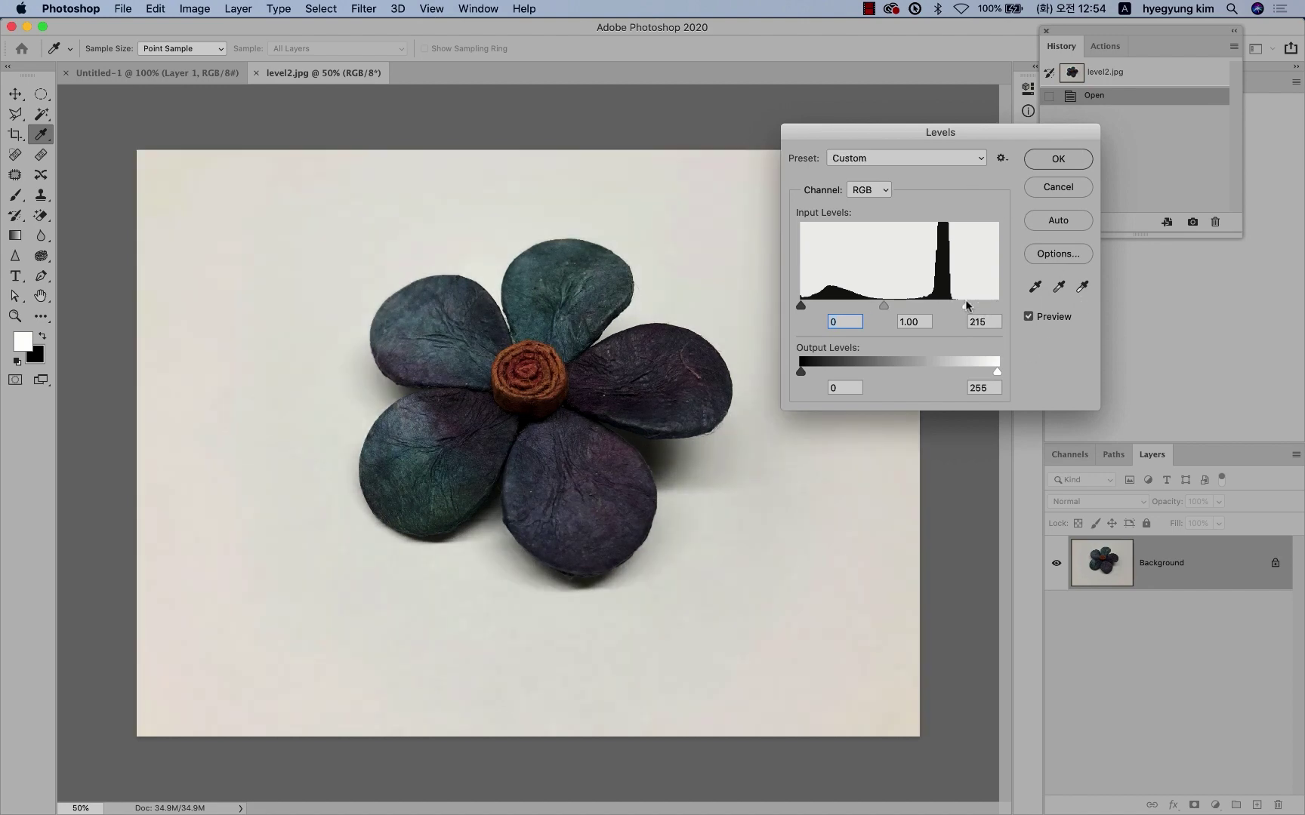
{"action": "left_click_drag", "start_coordinate": [800, 305], "coordinate": [874, 305]}
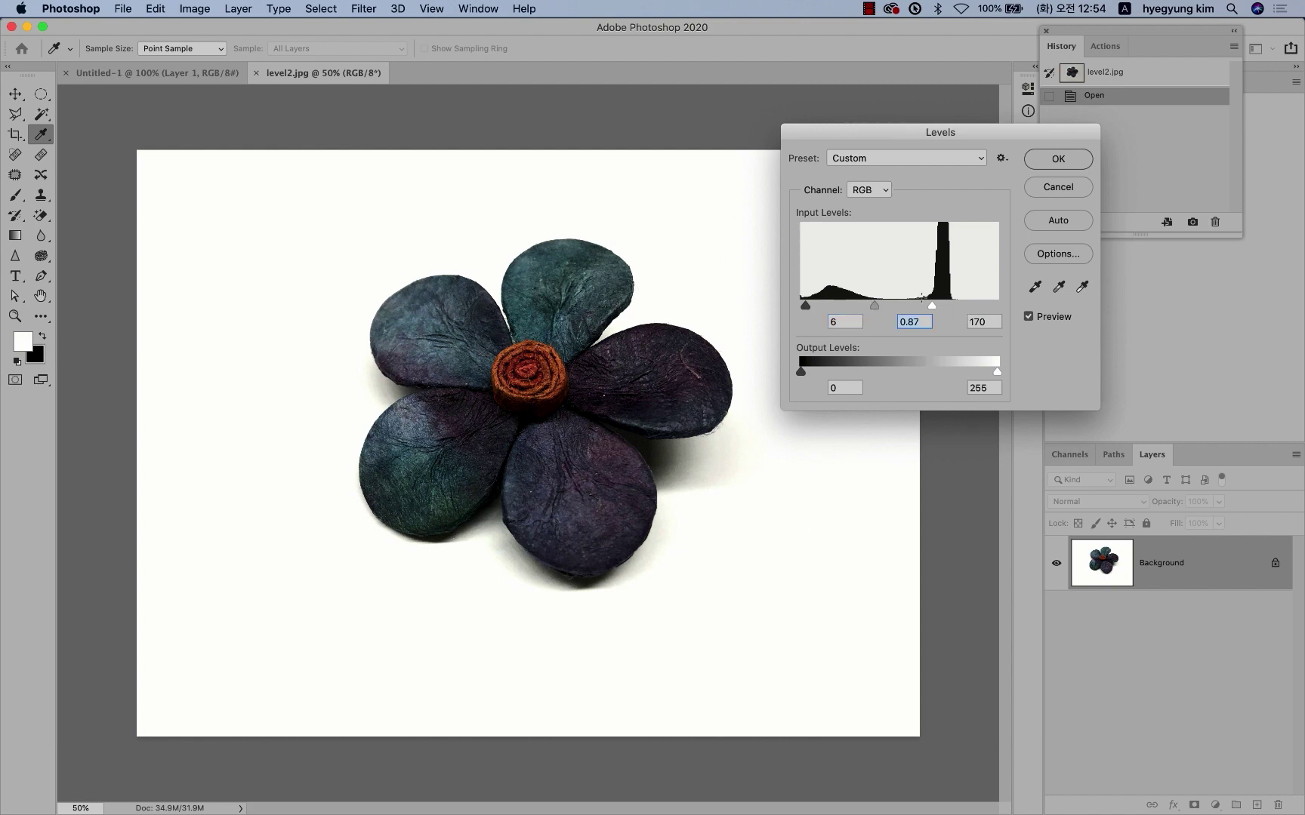
{"action": "left_click_drag", "start_coordinate": [930, 305], "coordinate": [941, 305]}
Step: Sample the background as white point, darken the flower's midtones slightly, and apply Levels
{"action": "left_click", "coordinate": [1083, 286]}
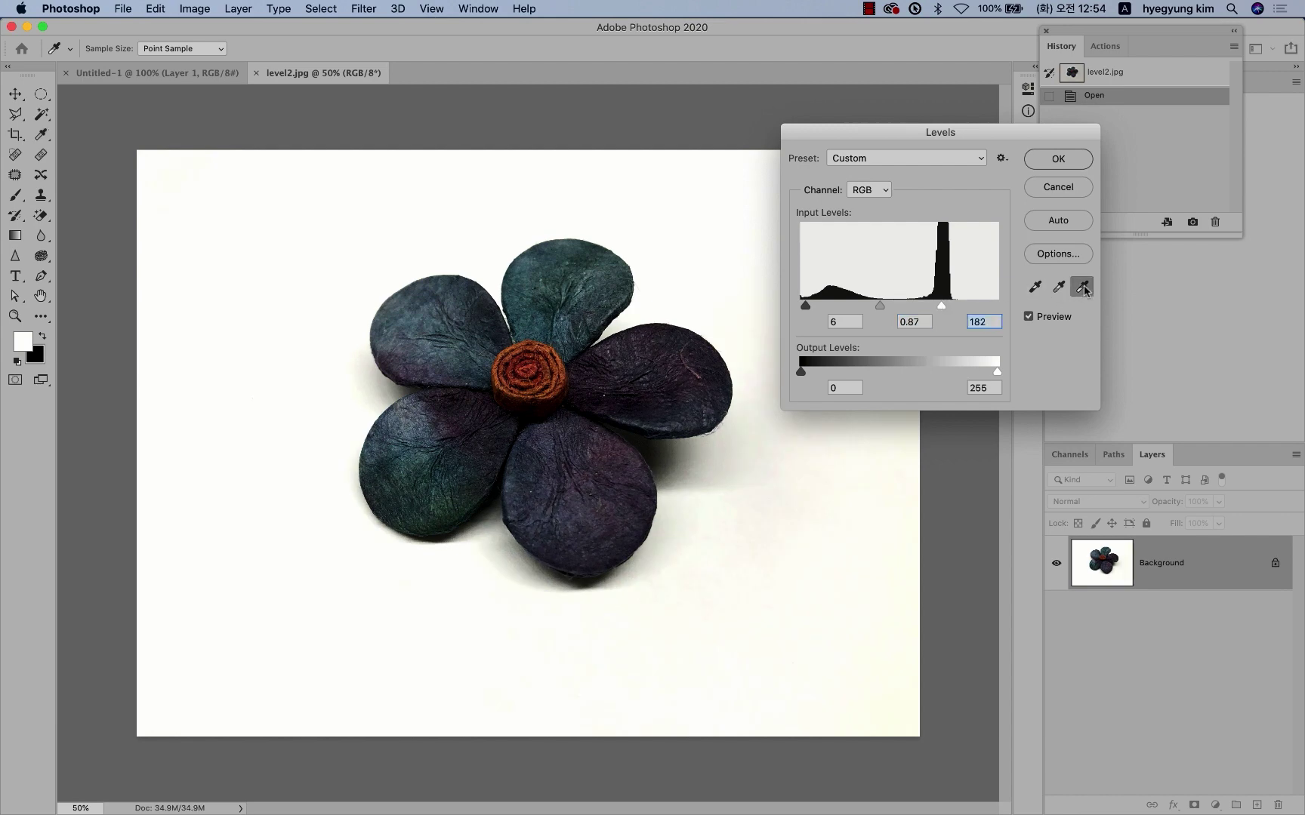
{"action": "left_click", "coordinate": [701, 653]}
{"action": "left_click", "coordinate": [879, 700]}
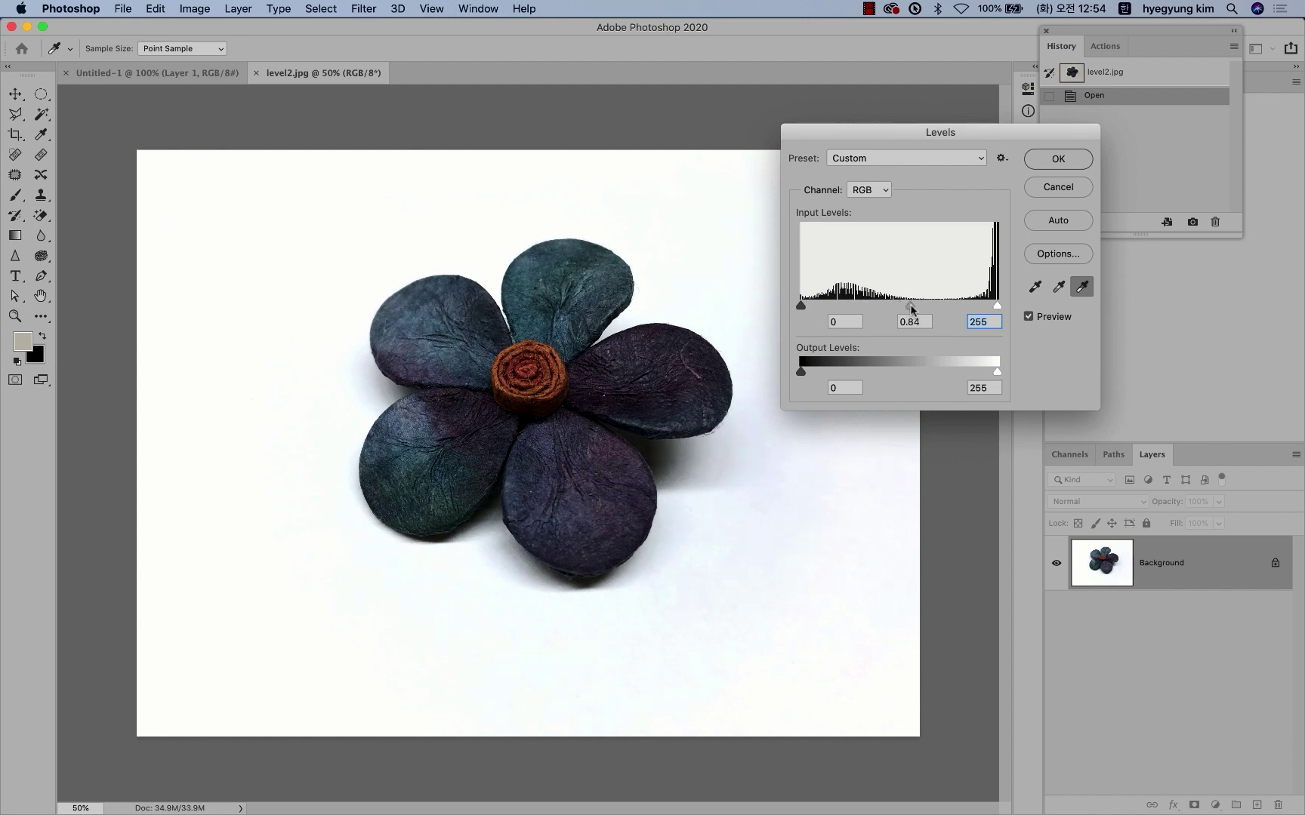
{"action": "left_click_drag", "start_coordinate": [898, 306], "coordinate": [901, 306]}
{"action": "left_click", "coordinate": [1051, 156]}
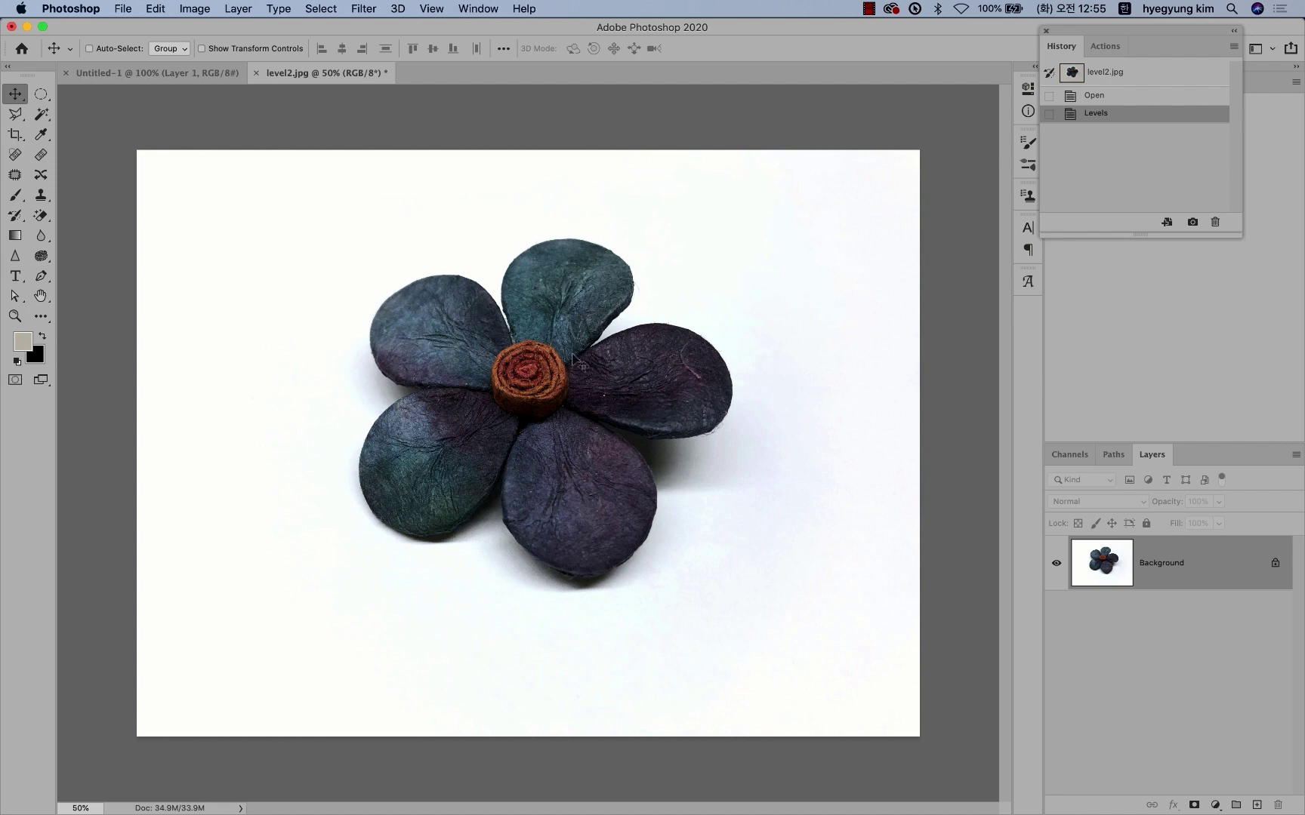
Step: Open 6 copy.psd, the lotus snuff bottle image, from the imgs folder
{"action": "left_click", "coordinate": [194, 8]}
{"action": "mouse_move", "coordinate": [265, 51]}
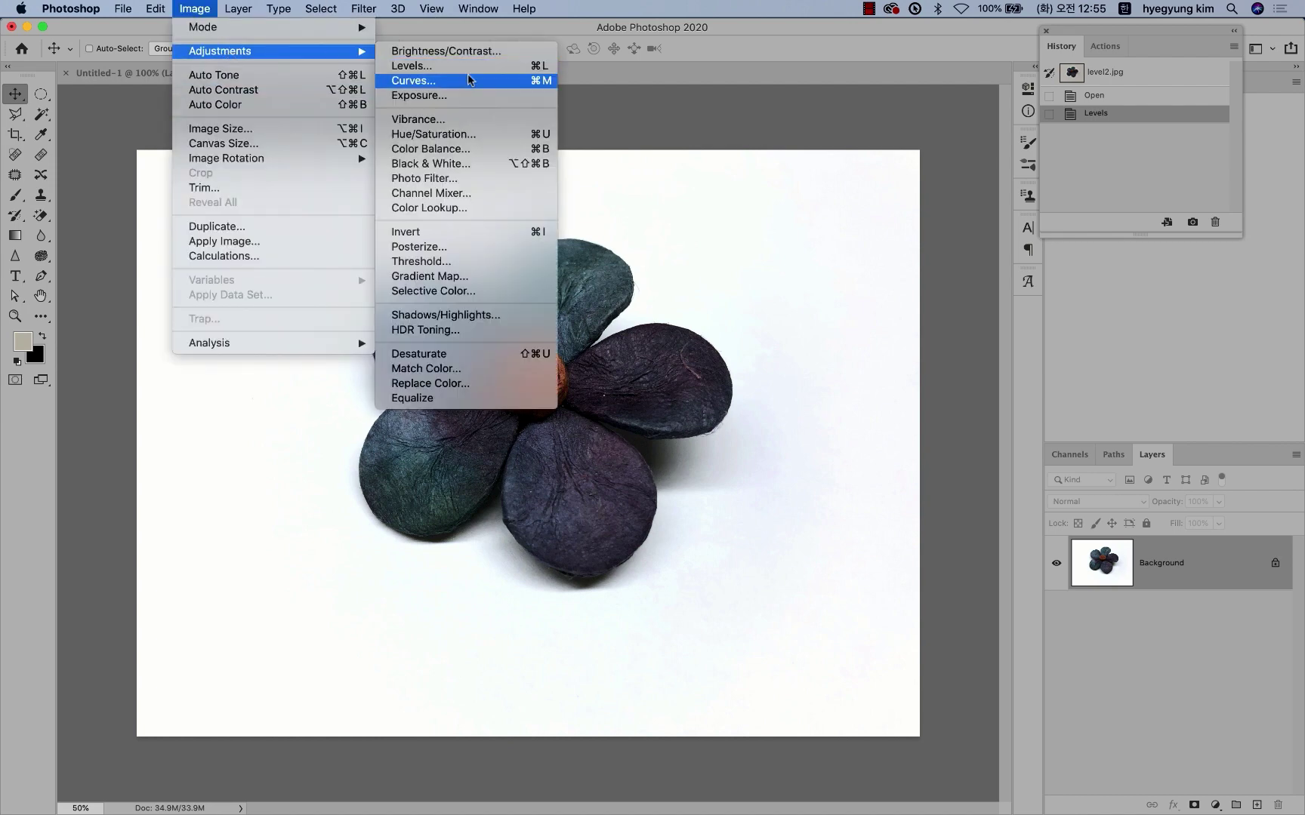
{"action": "left_click", "coordinate": [731, 163]}
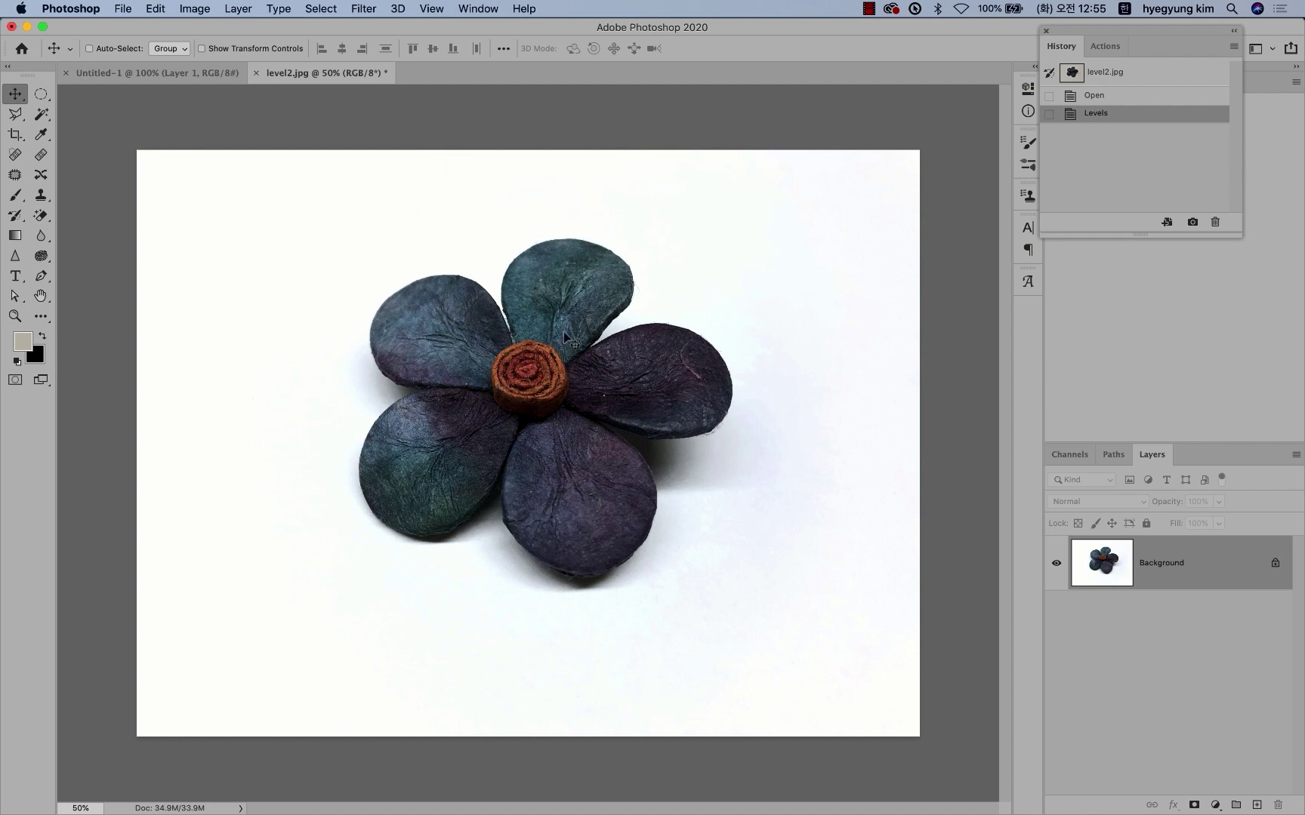
{"action": "left_click", "coordinate": [121, 8]}
{"action": "left_click", "coordinate": [151, 42]}
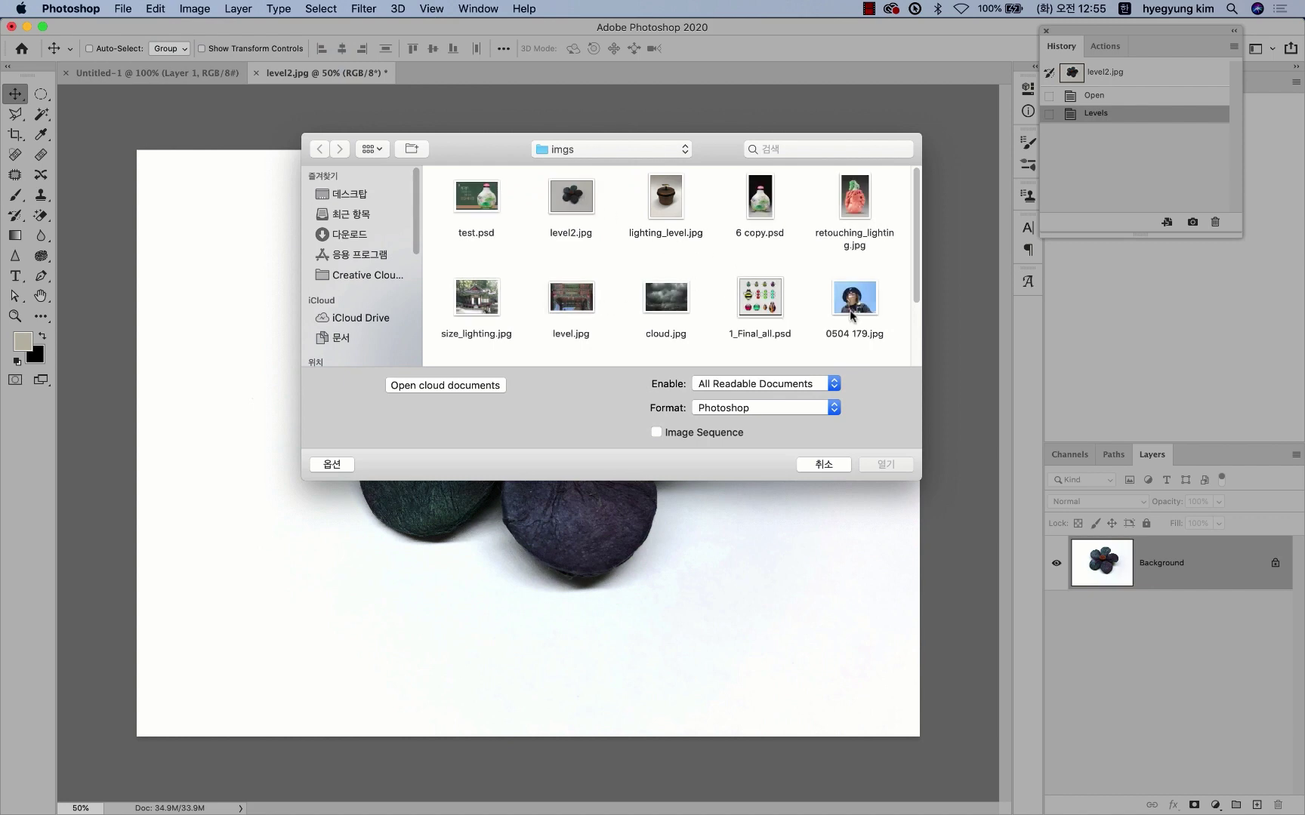
{"action": "left_click", "coordinate": [862, 305]}
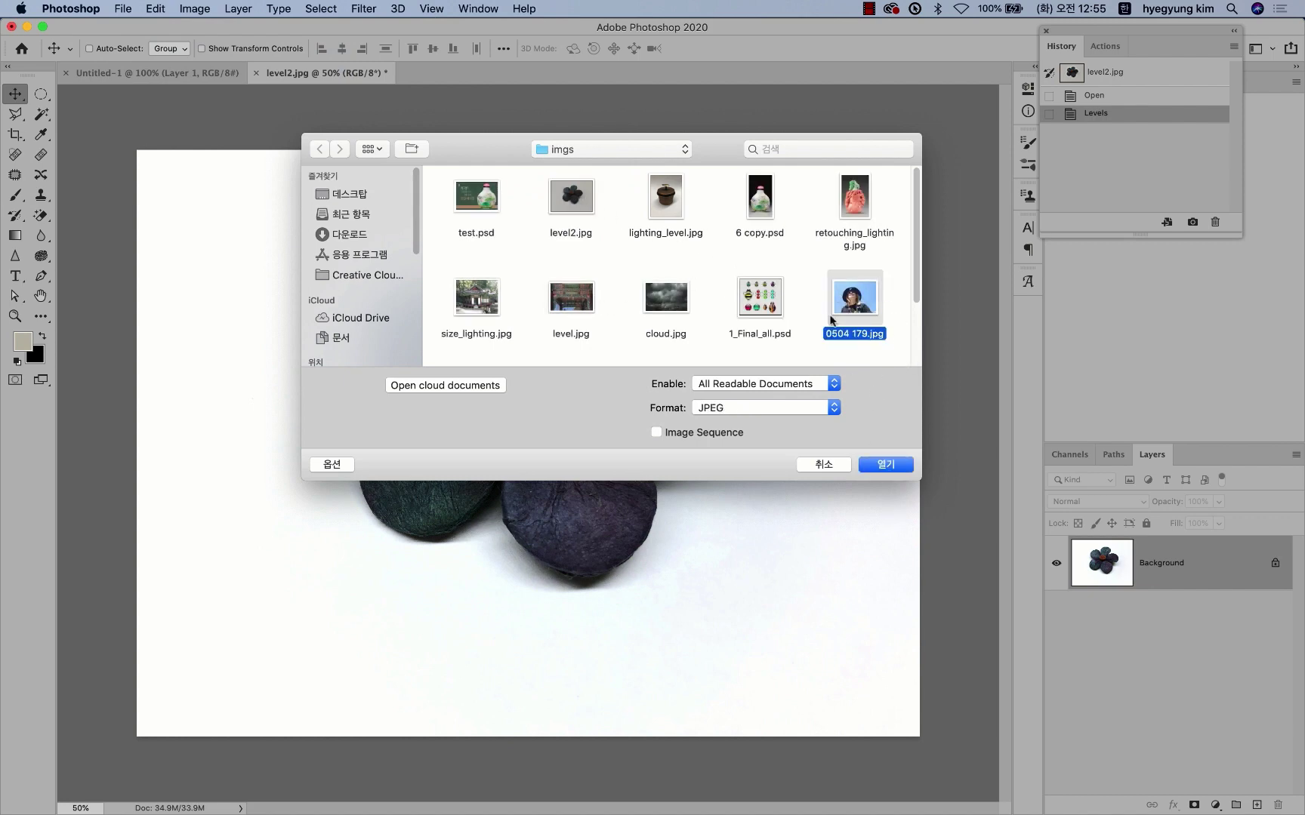
{"action": "left_click", "coordinate": [771, 217]}
{"action": "double_click", "coordinate": [761, 209]}
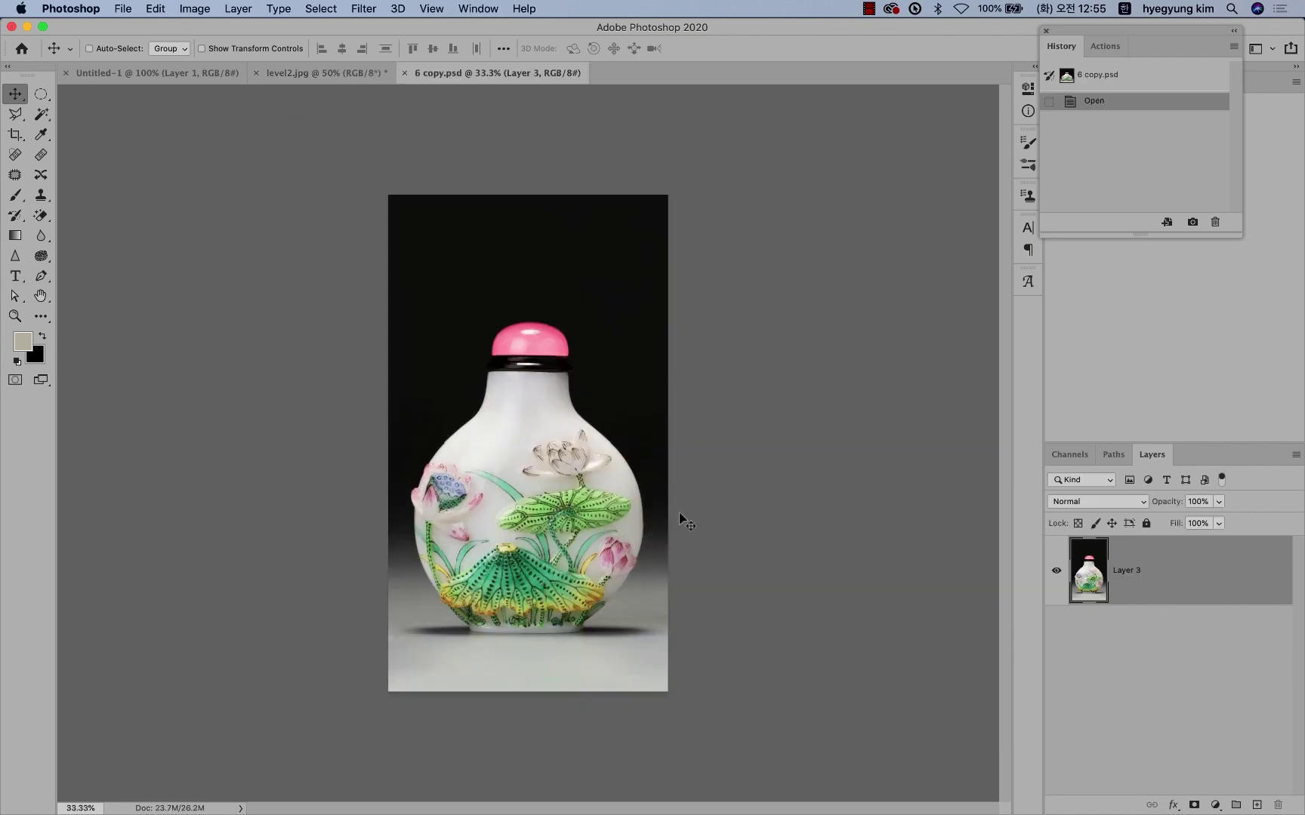
{"action": "key", "text": "super+plus"}
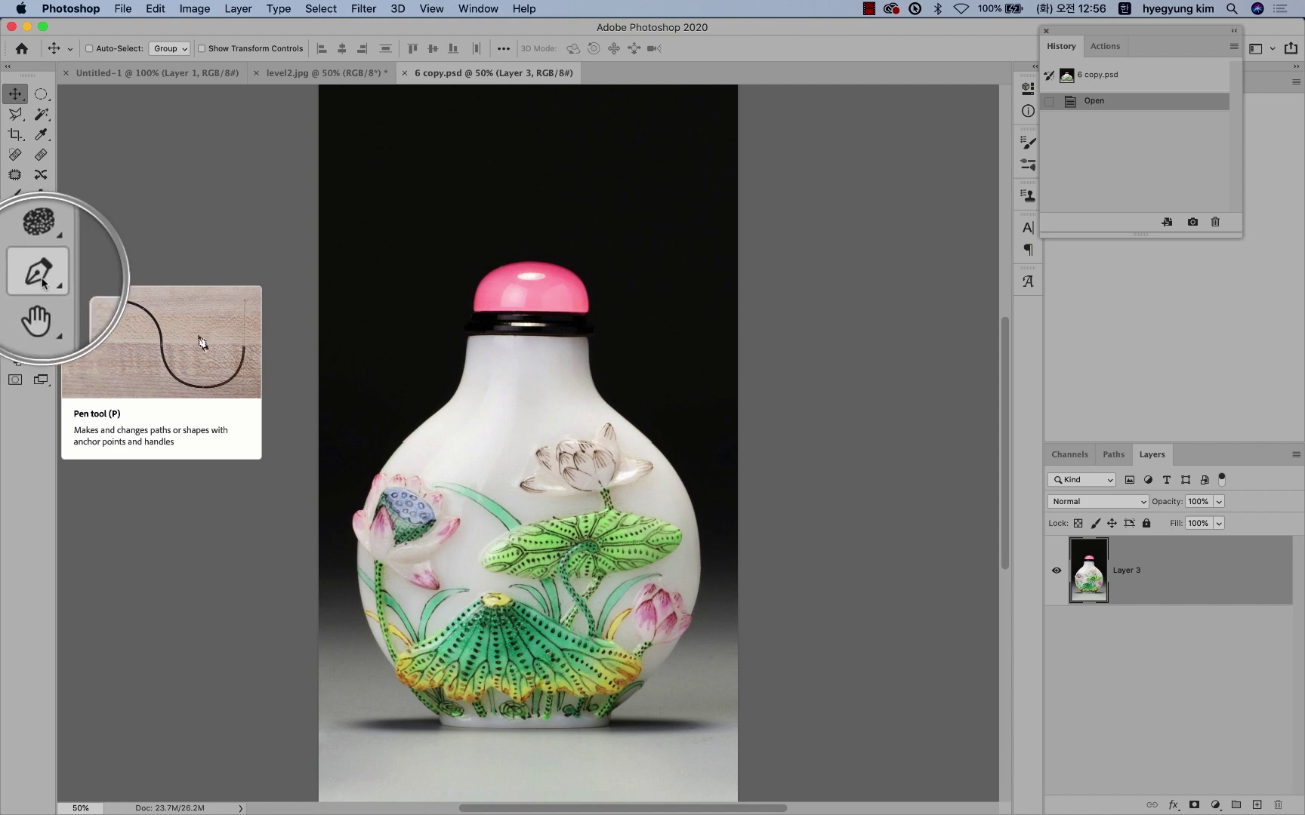
{"action": "left_click", "coordinate": [44, 283]}
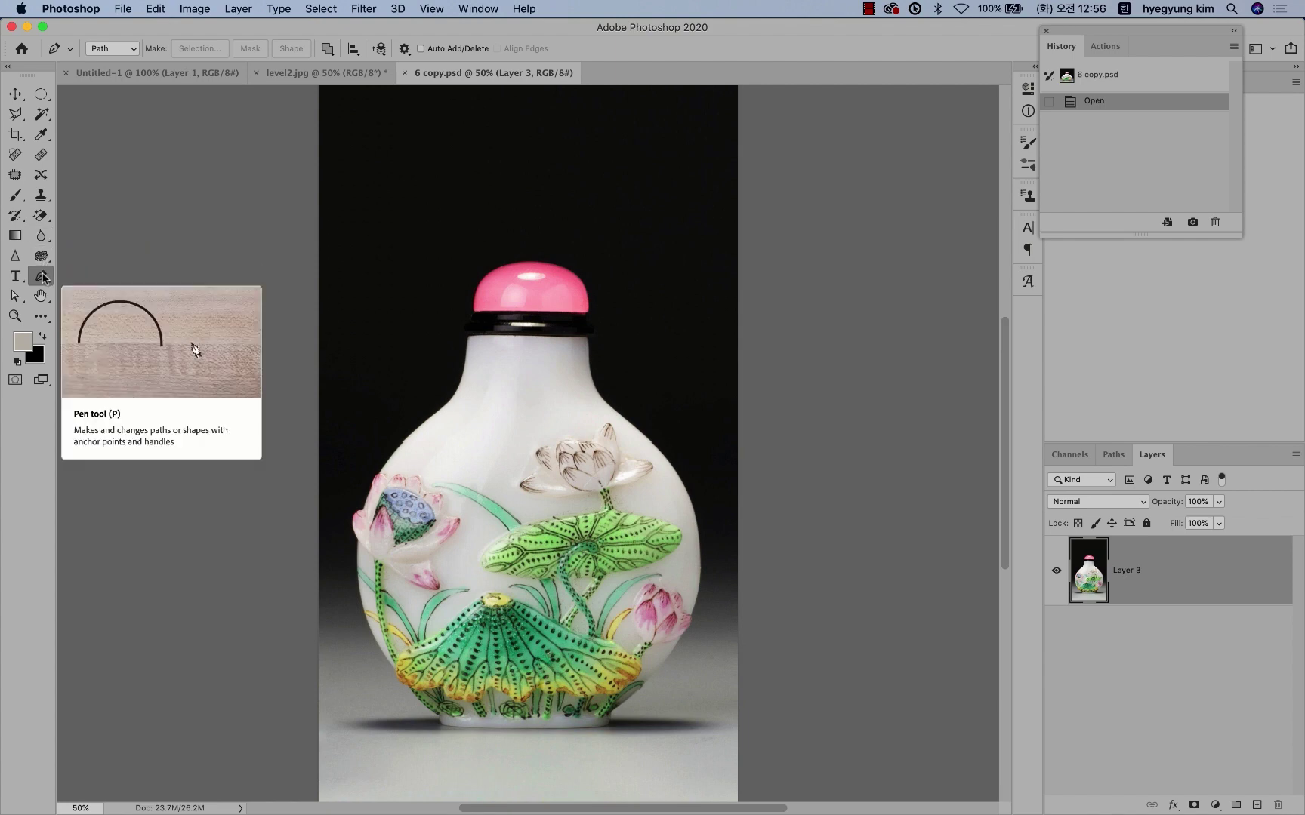
{"action": "left_click", "coordinate": [131, 51]}
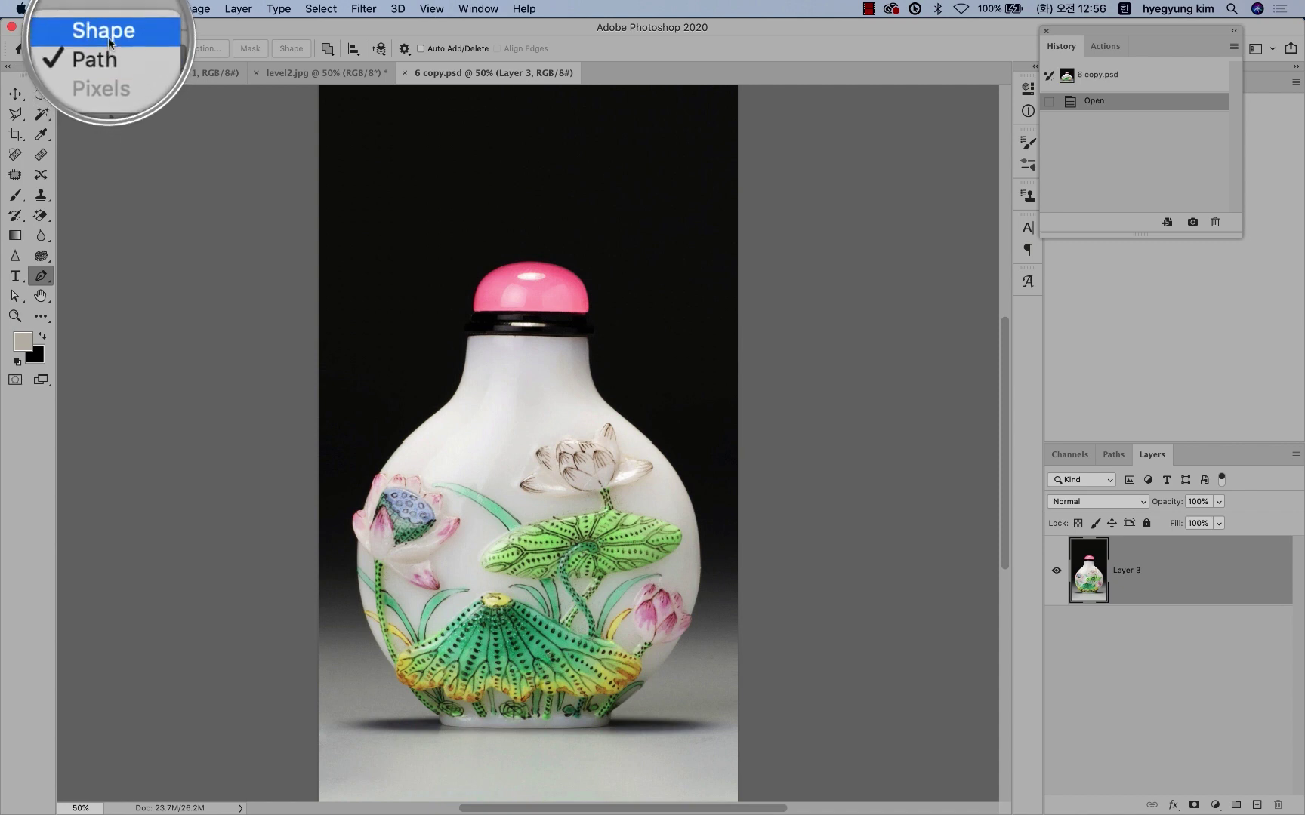
{"action": "left_click", "coordinate": [20, 319]}
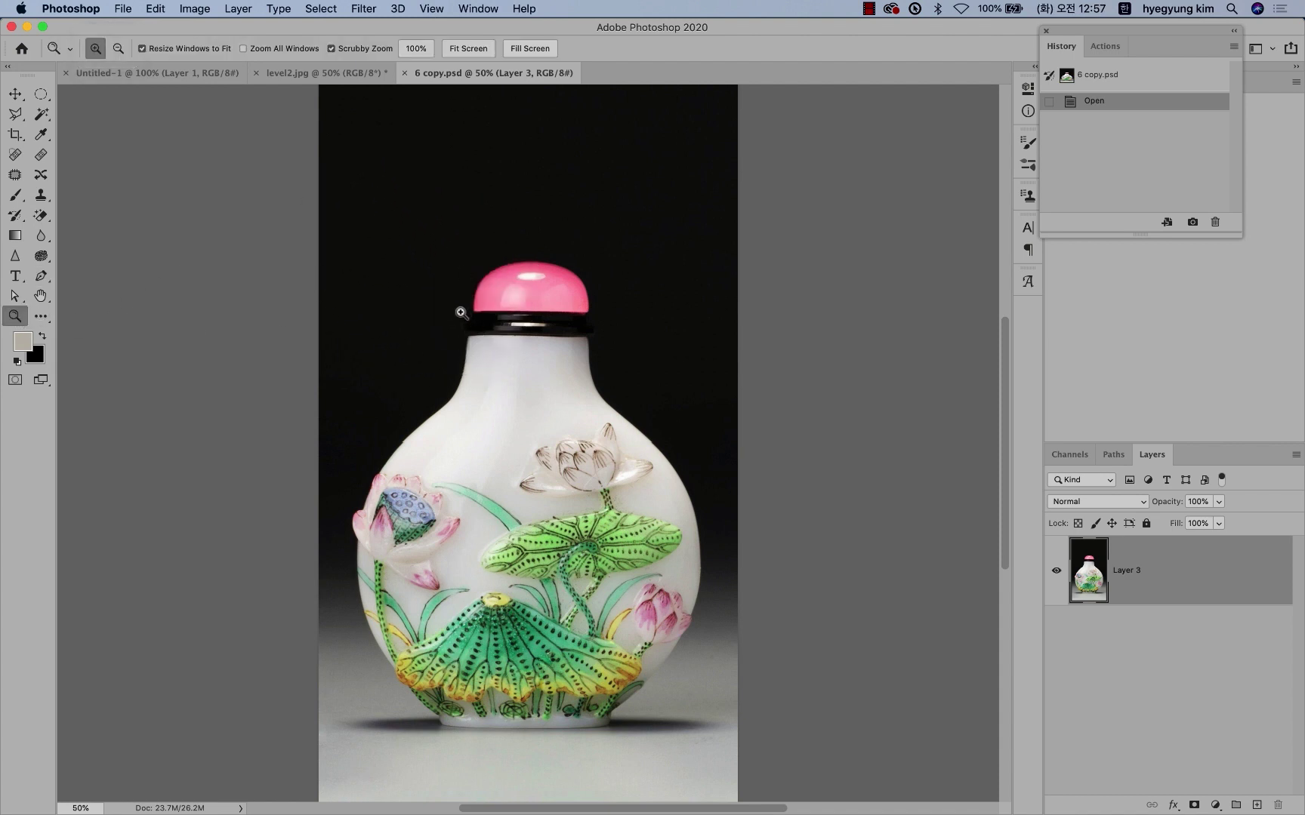
Step: Zoom into the pink cap's left edge, select one pixel there with the Rectangular Marquee, then zoom out
{"action": "mouse_move", "coordinate": [460, 296]}
{"action": "left_mouse_down"}
{"action": "mouse_move", "coordinate": [704, 452]}
{"action": "mouse_move", "coordinate": [662, 394]}
{"action": "mouse_move", "coordinate": [600, 375]}
{"action": "mouse_move", "coordinate": [600, 398]}
{"action": "mouse_move", "coordinate": [666, 442]}
{"action": "left_mouse_up"}
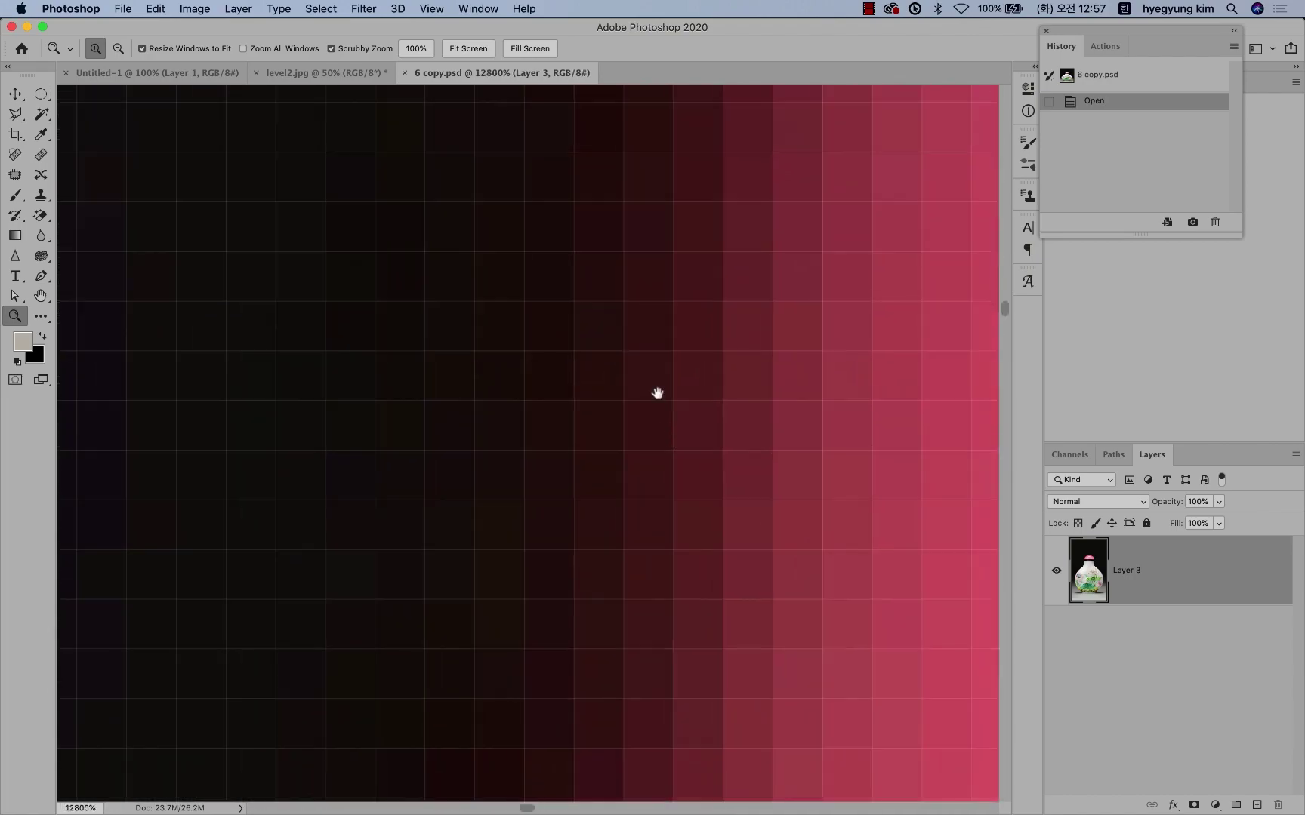
{"action": "left_click_drag", "start_coordinate": [657, 393], "coordinate": [478, 301]}
{"action": "key", "text": "alt"}
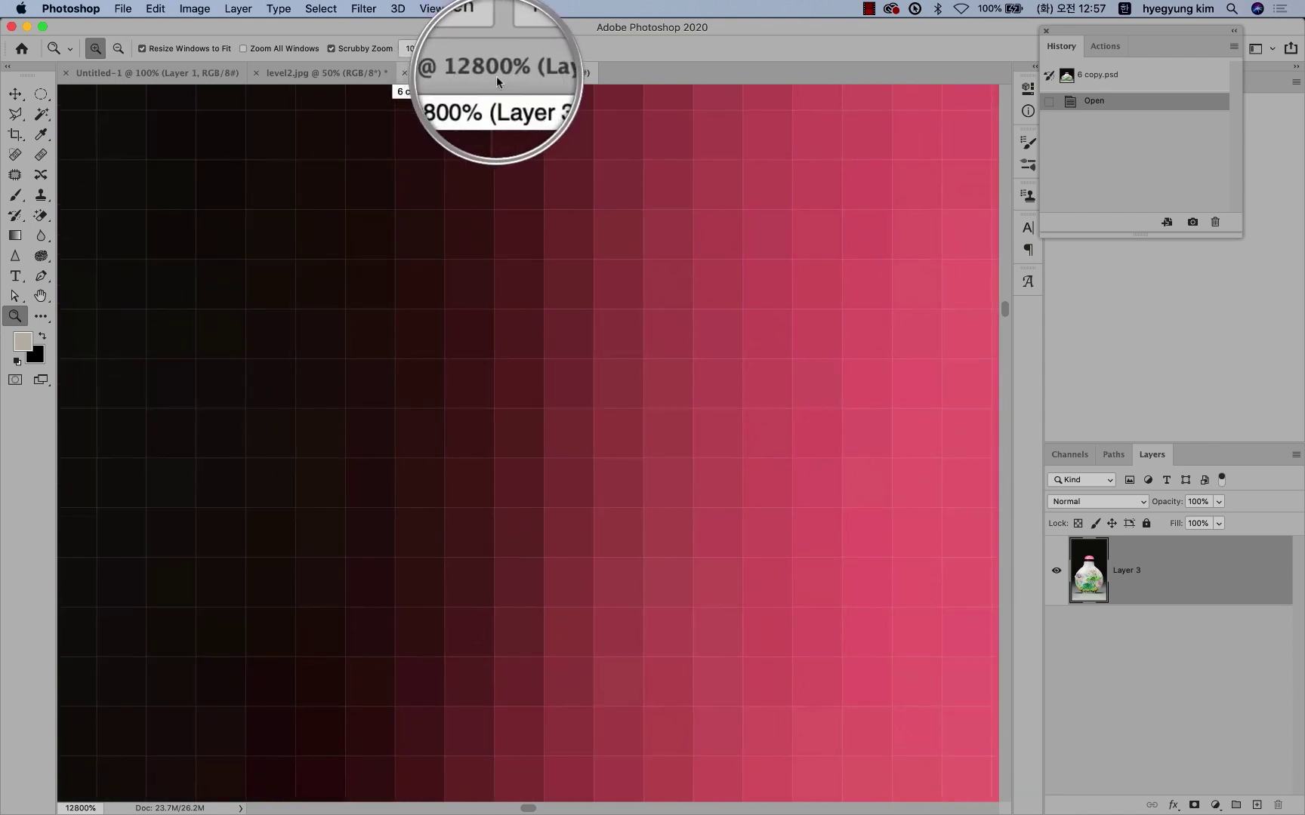
{"action": "key", "text": "alt"}
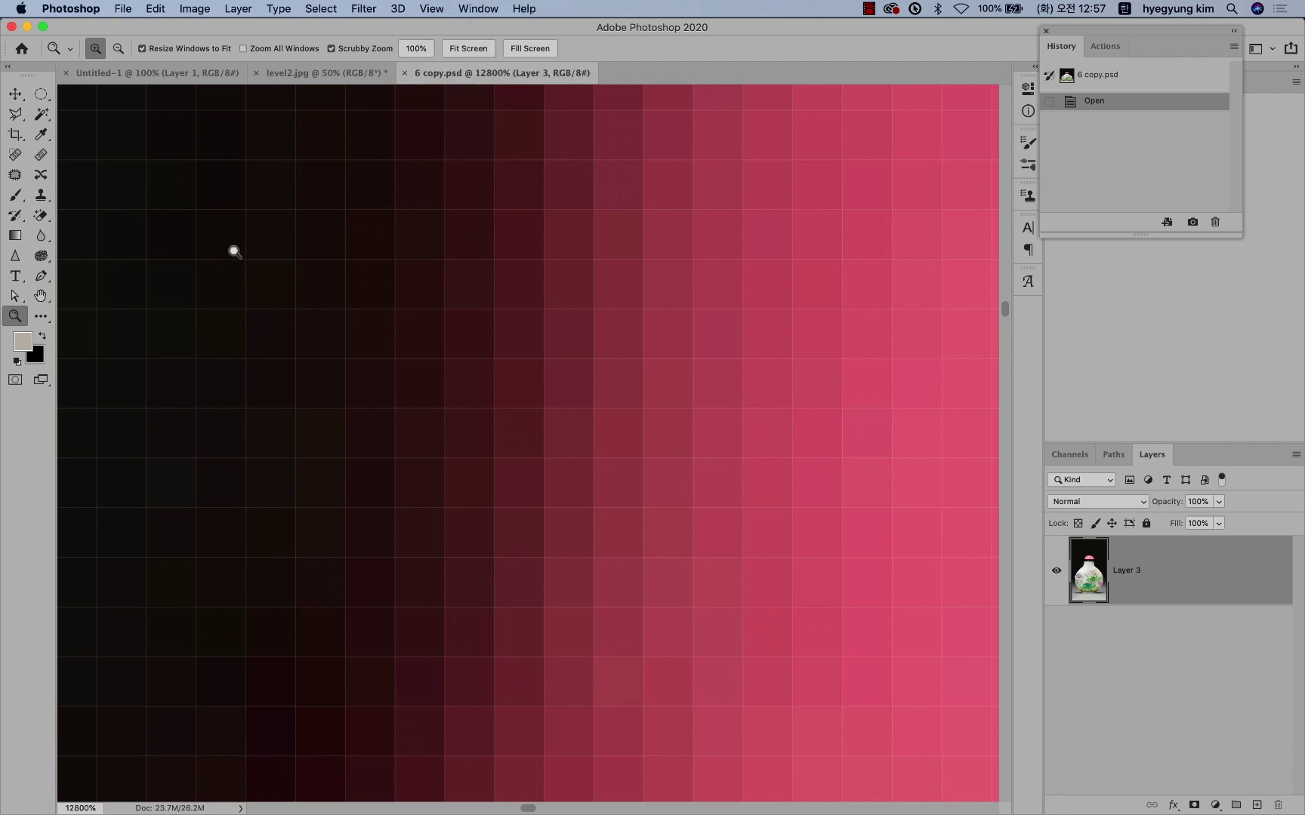
{"action": "left_click", "coordinate": [41, 93]}
{"action": "left_click", "coordinate": [64, 92]}
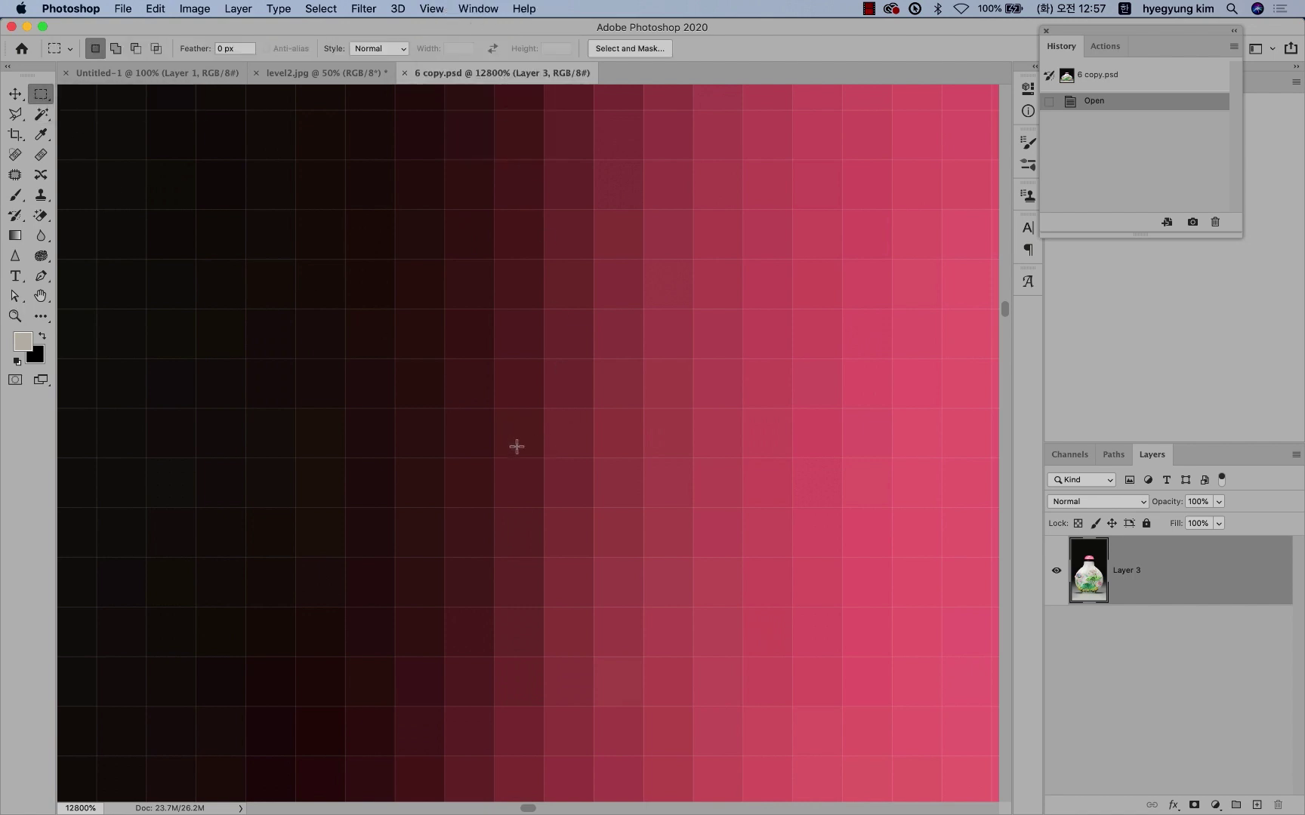
{"action": "left_click_drag", "start_coordinate": [504, 414], "coordinate": [533, 450]}
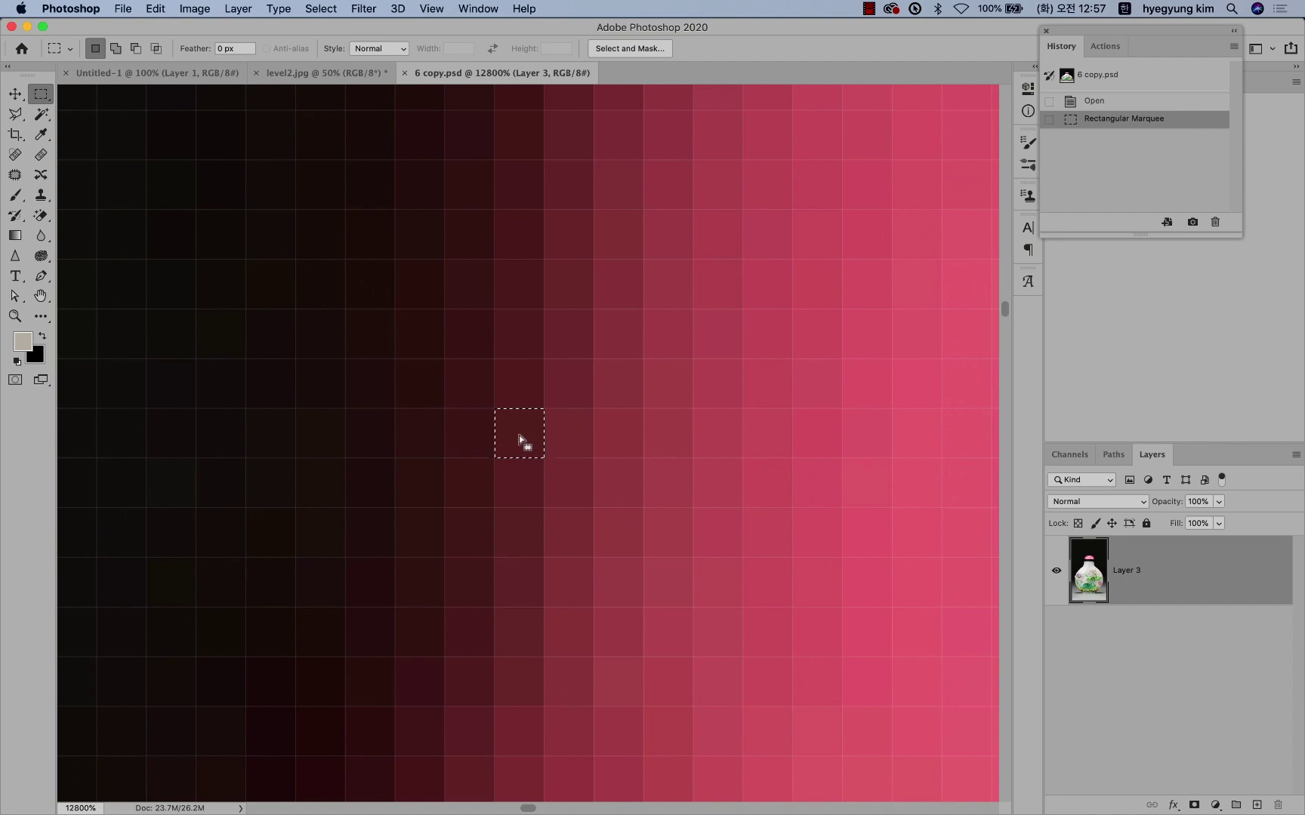
{"action": "key", "text": "super+minus"}
{"action": "key", "text": "super+minus"}
{"action": "key", "text": "super+minus"}
{"action": "key", "text": "super+minus"}
{"action": "key", "text": "super+minus"}
{"action": "key", "text": "super+minus"}
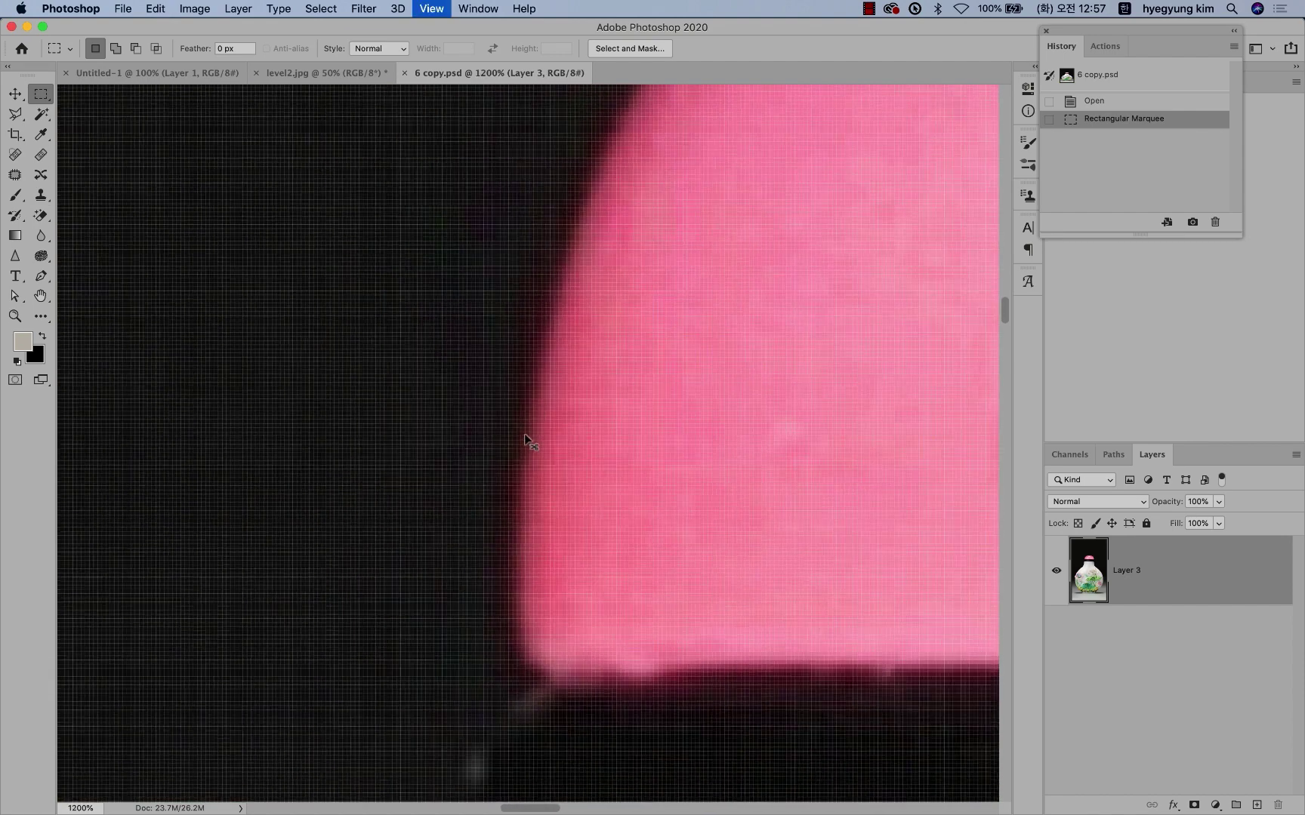
{"action": "key", "text": "super+minus"}
{"action": "key", "text": "super+minus"}
{"action": "key", "text": "super+minus"}
{"action": "key", "text": "super+minus"}
{"action": "key", "text": "super+minus"}
{"action": "key", "text": "super+minus"}
{"action": "key", "text": "super+minus"}
{"action": "key", "text": "super+minus"}
{"action": "key", "text": "super+minus"}
{"action": "key", "text": "super+minus"}
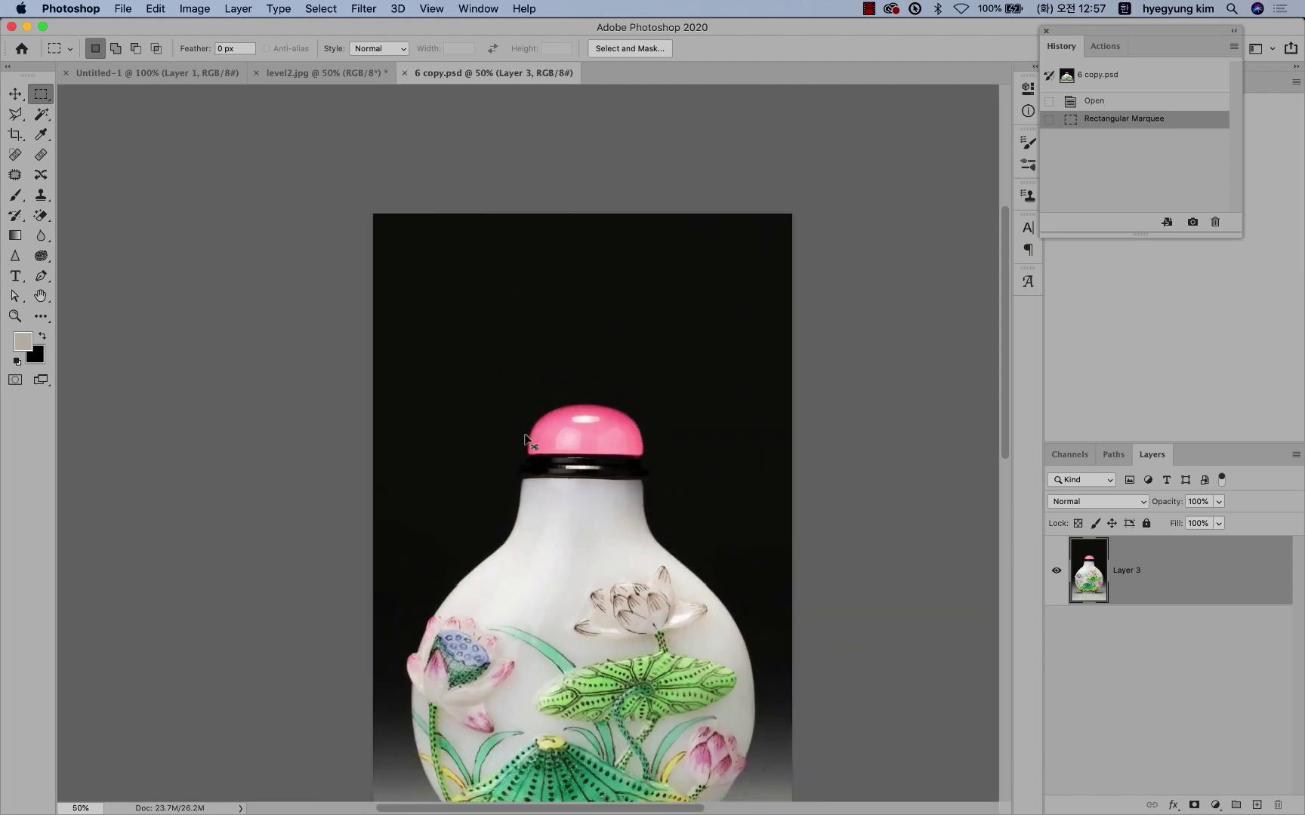
{"action": "scroll", "coordinate": [525, 435], "scroll_direction": "down", "scroll_amount": 3}
{"action": "scroll", "coordinate": [526, 435], "scroll_direction": "right", "scroll_amount": 2}
{"action": "scroll", "coordinate": [548, 453], "scroll_direction": "down", "scroll_amount": 2}
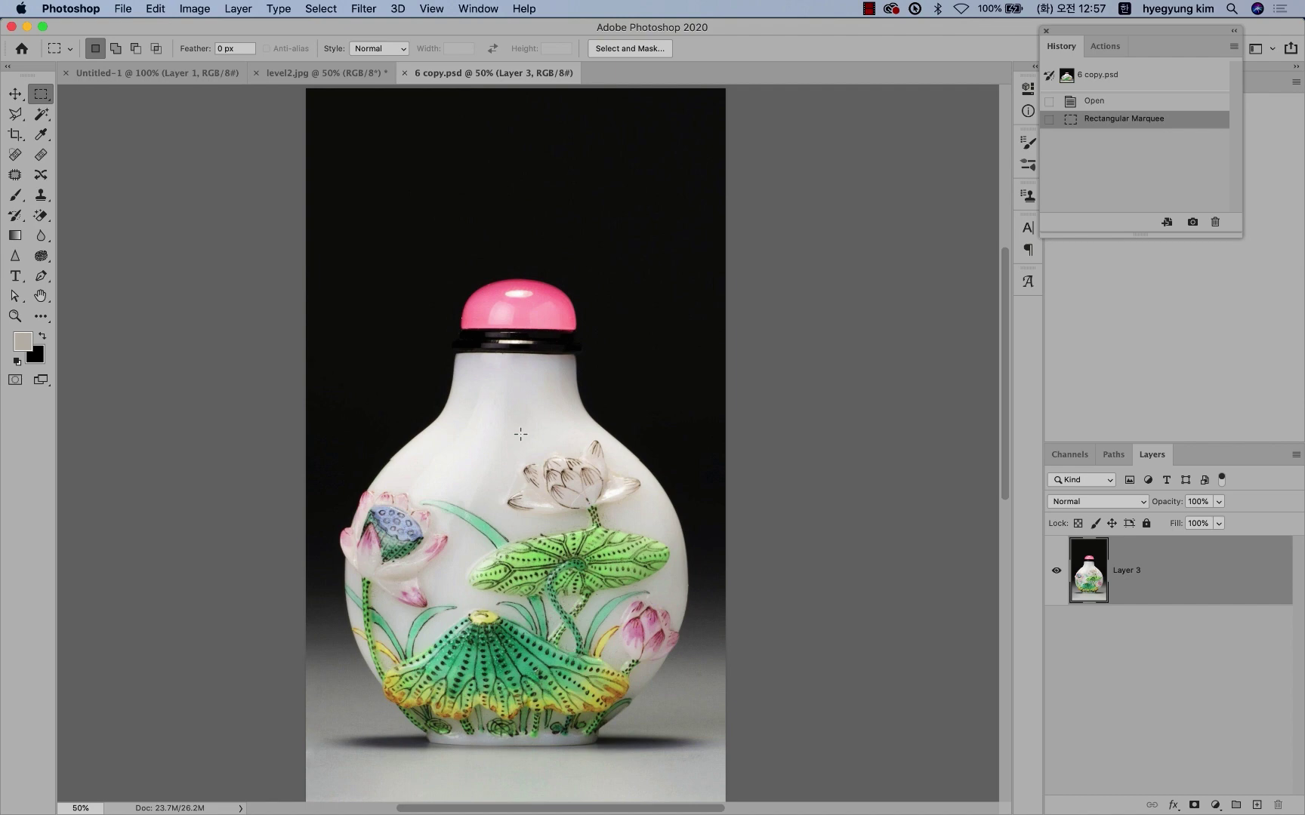
{"action": "key", "text": "super+plus"}
{"action": "key", "text": "super+plus"}
{"action": "key", "text": "super+plus"}
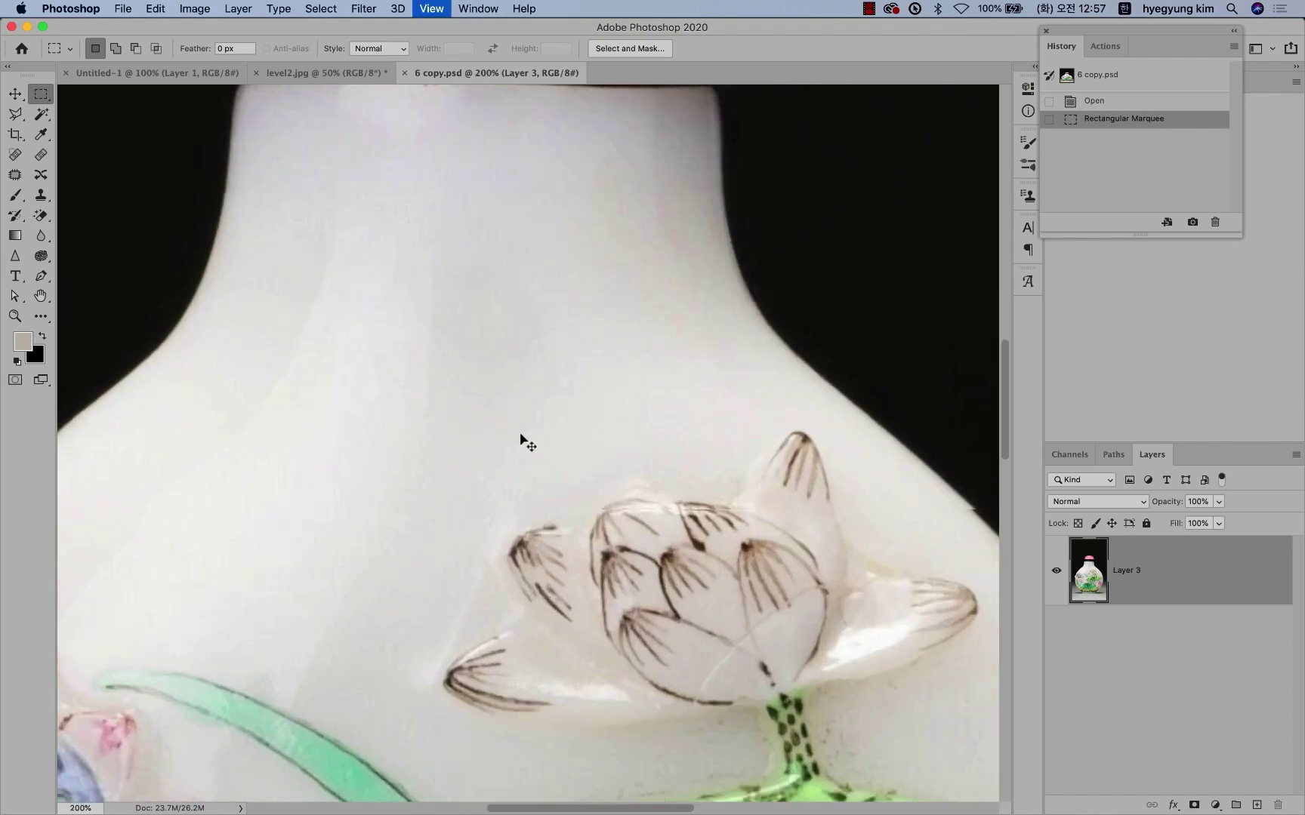
{"action": "key", "text": "super+plus"}
{"action": "key", "text": "super+minus"}
{"action": "key", "text": "super+minus"}
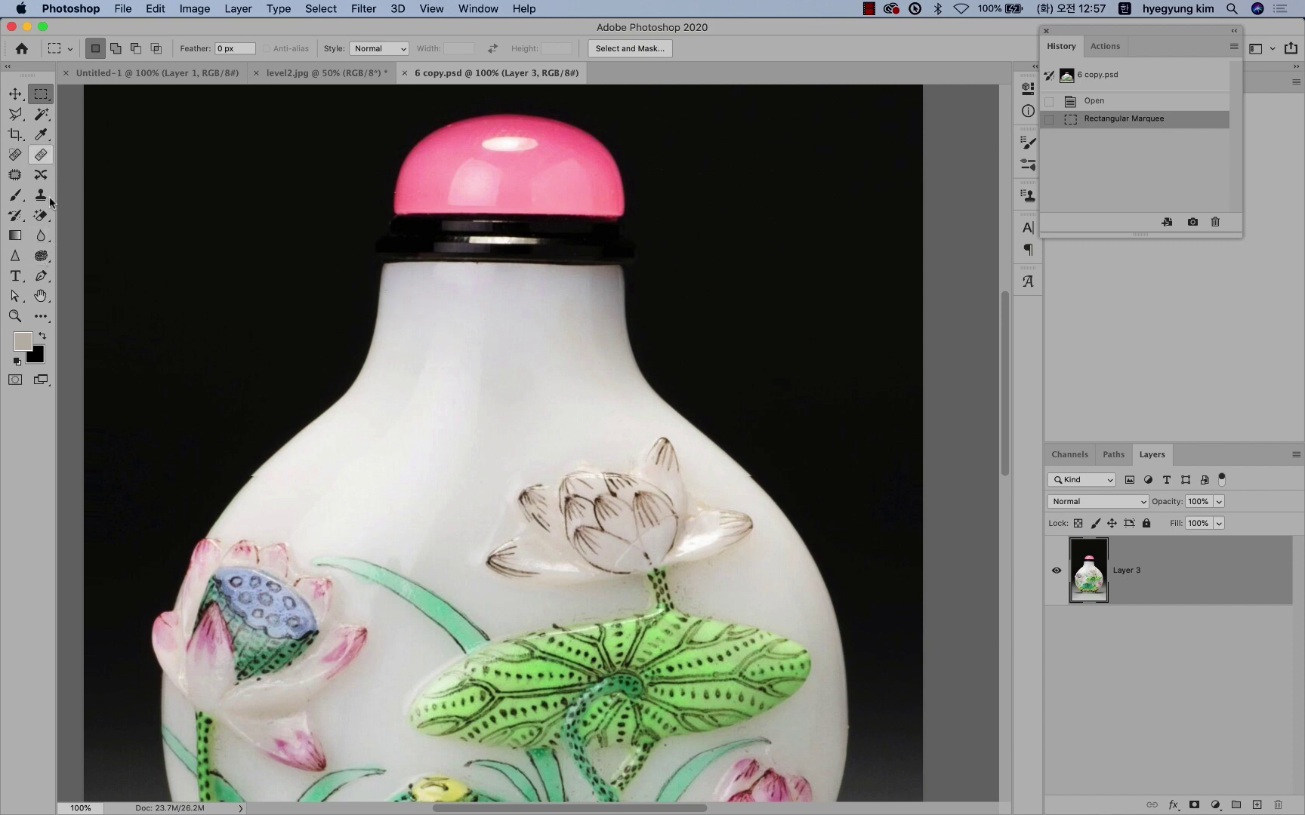
{"action": "left_click", "coordinate": [43, 275]}
{"action": "left_click", "coordinate": [115, 47]}
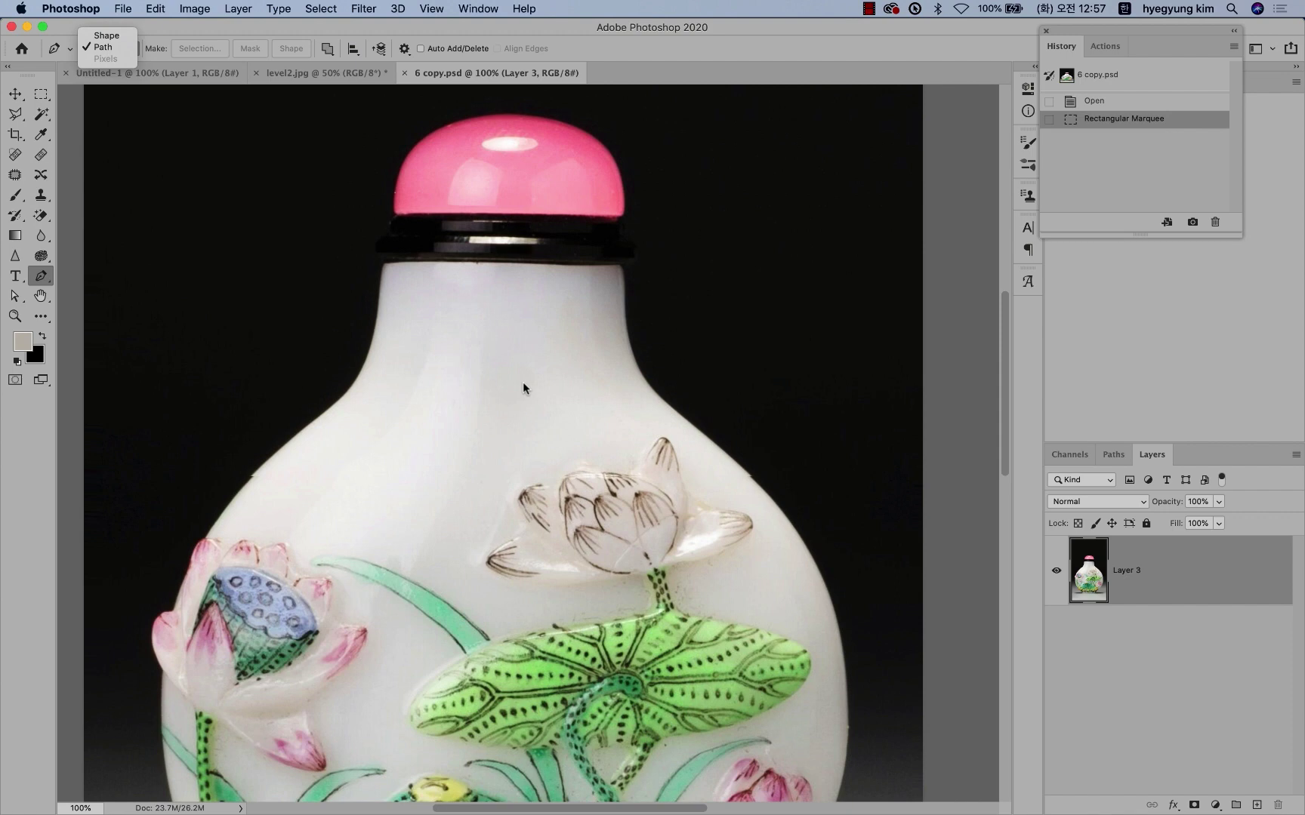
{"action": "key", "text": "super+plus"}
{"action": "key", "text": "super+plus"}
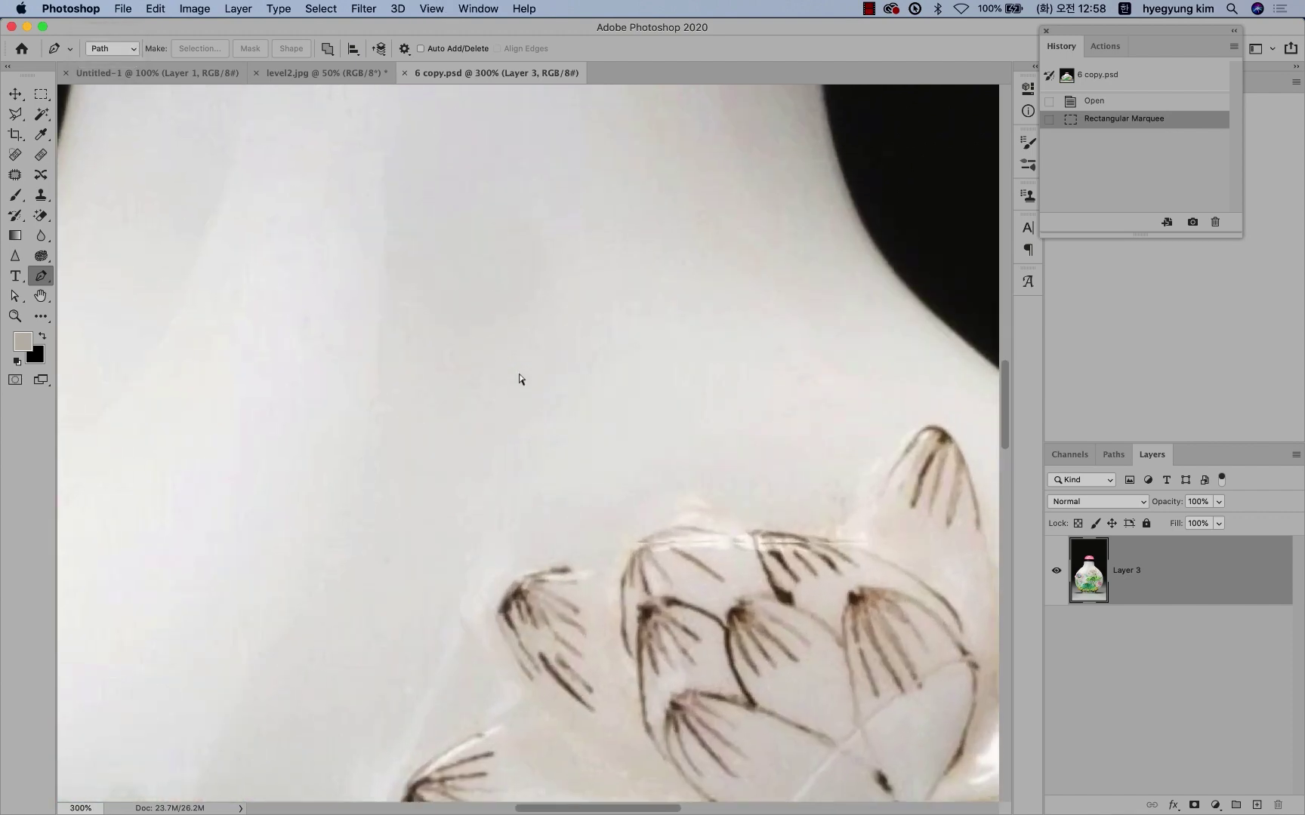
{"action": "mouse_move", "coordinate": [611, 233]}
{"action": "left_mouse_down"}
{"action": "mouse_move", "coordinate": [618, 486]}
{"action": "mouse_move", "coordinate": [630, 482]}
{"action": "left_mouse_up"}
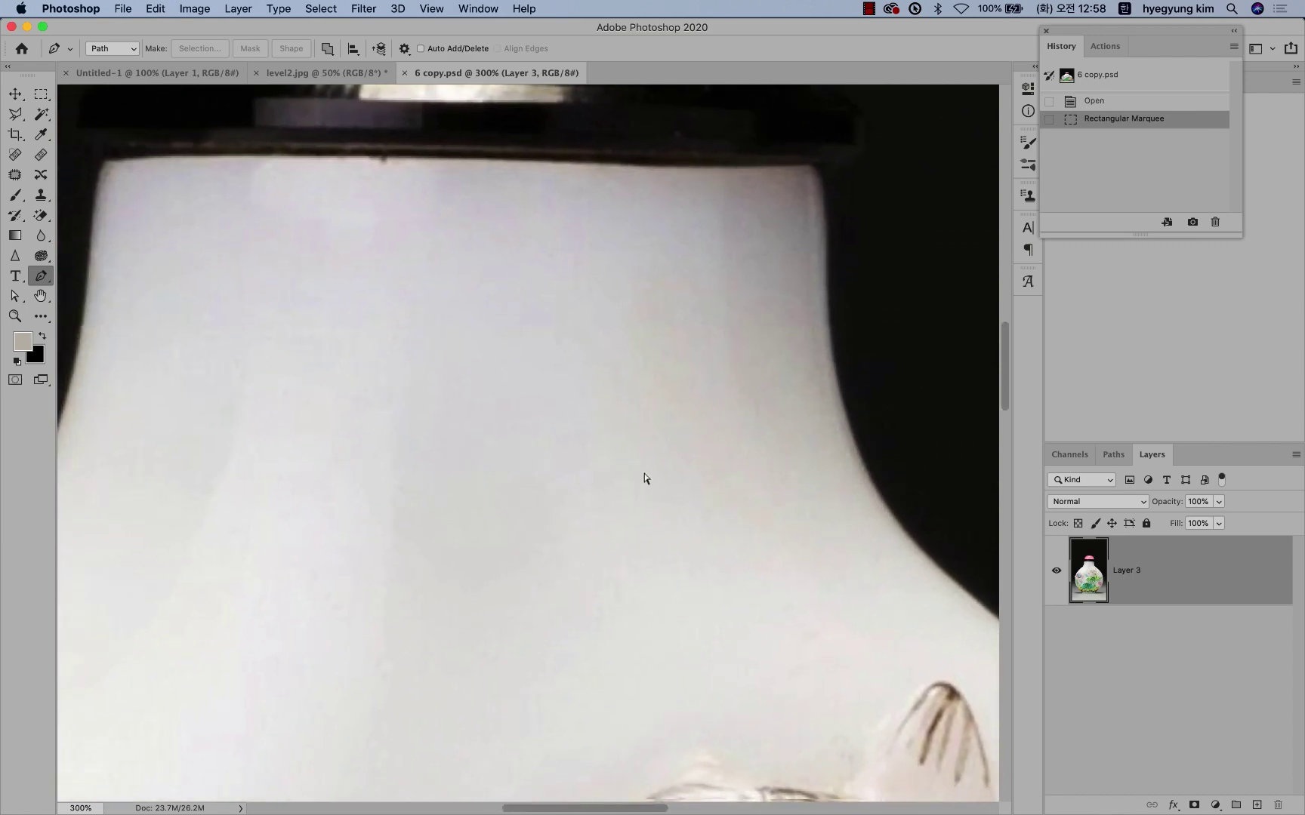
{"action": "key", "text": "super+minus"}
{"action": "key", "text": "super+minus"}
{"action": "key", "text": "super+minus"}
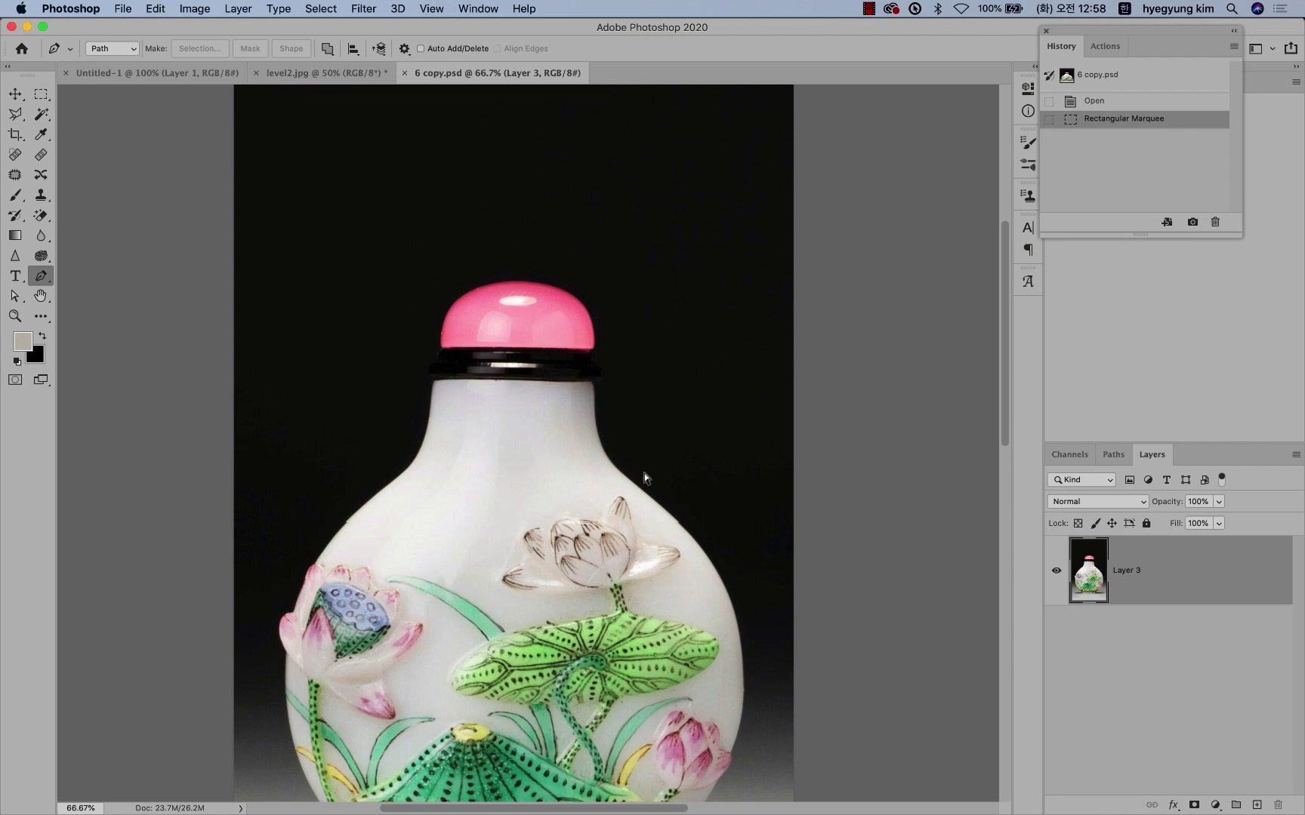
{"action": "key", "text": "super+plus"}
{"action": "key", "text": "super+plus"}
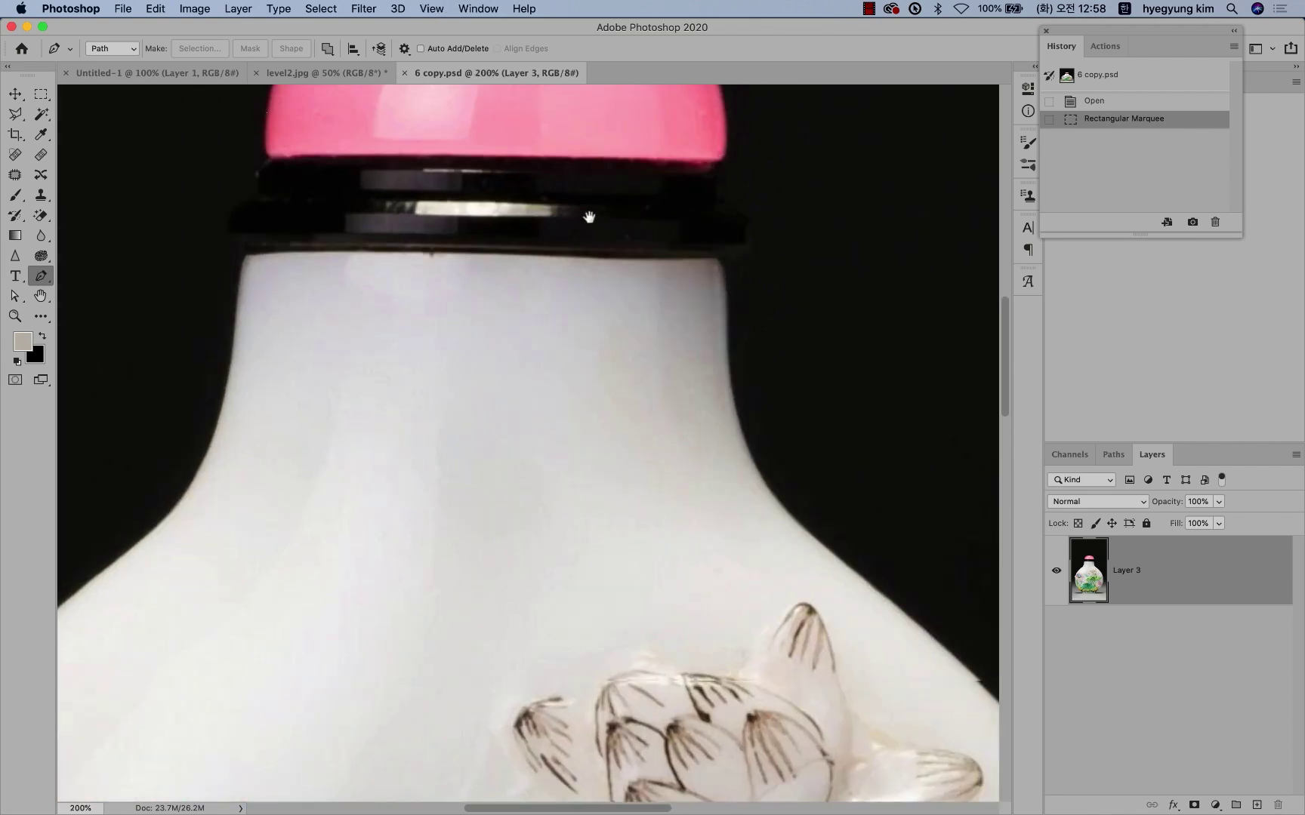
{"action": "left_click_drag", "start_coordinate": [575, 191], "coordinate": [576, 395]}
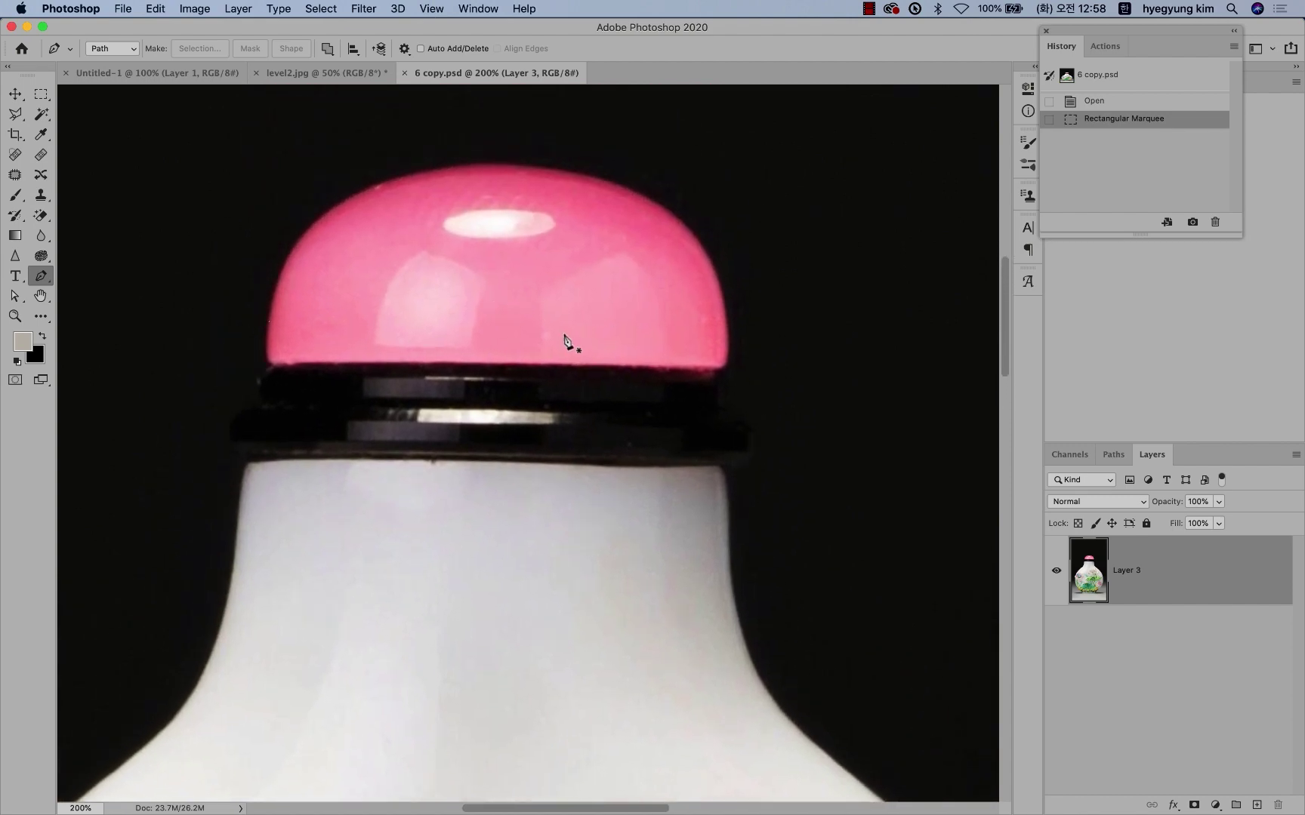
{"action": "key", "text": "ctrl+plus"}
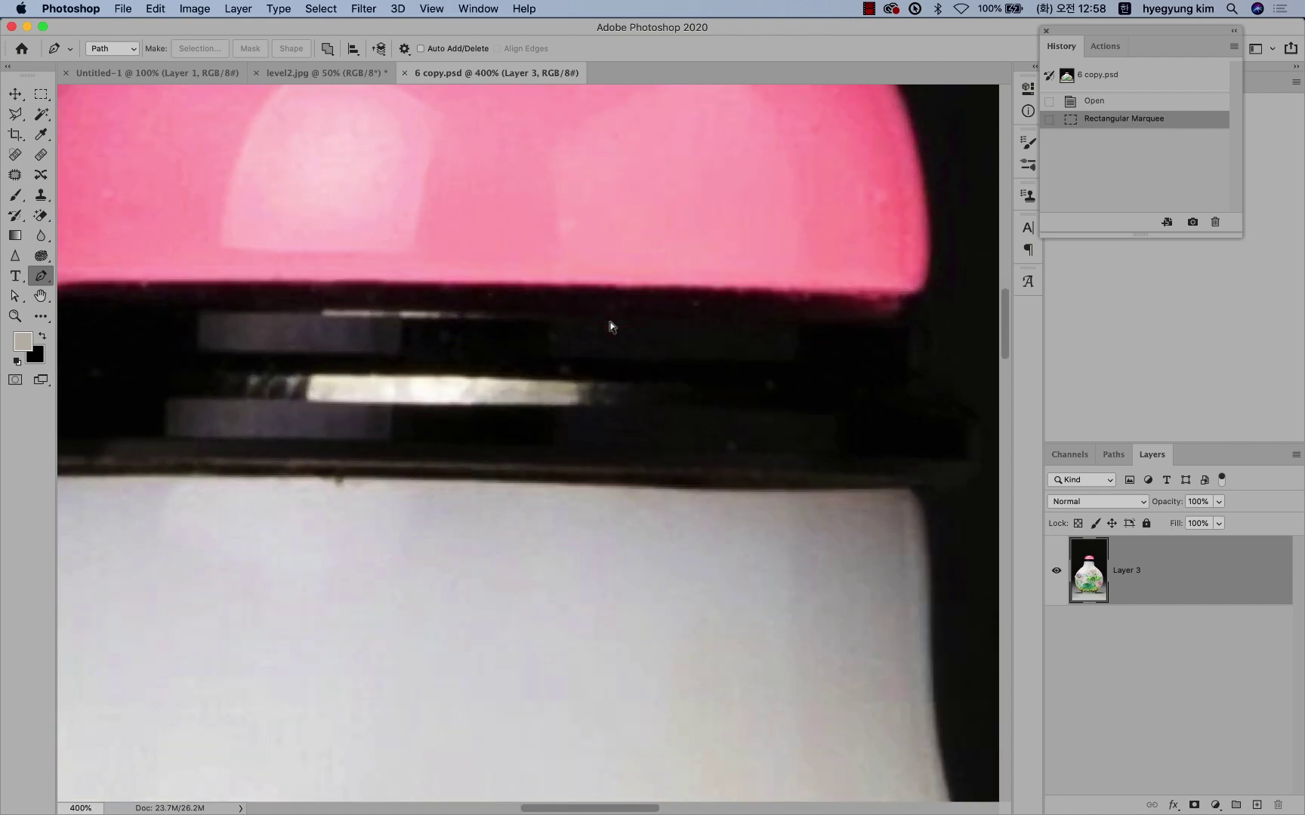
{"action": "key", "text": "ctrl+minus"}
{"action": "key", "text": "ctrl+minus"}
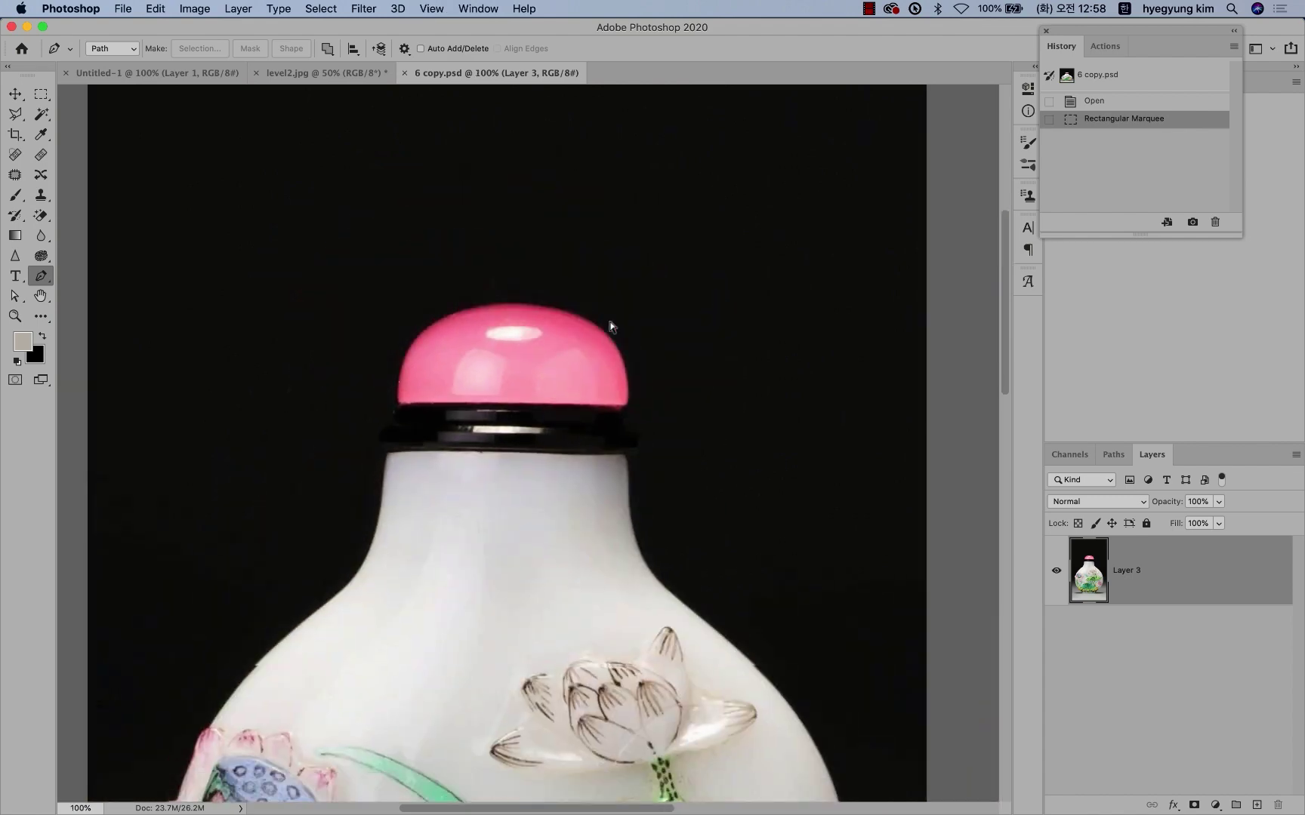
{"action": "scroll", "coordinate": [559, 309], "scroll_direction": "down", "scroll_amount": 3}
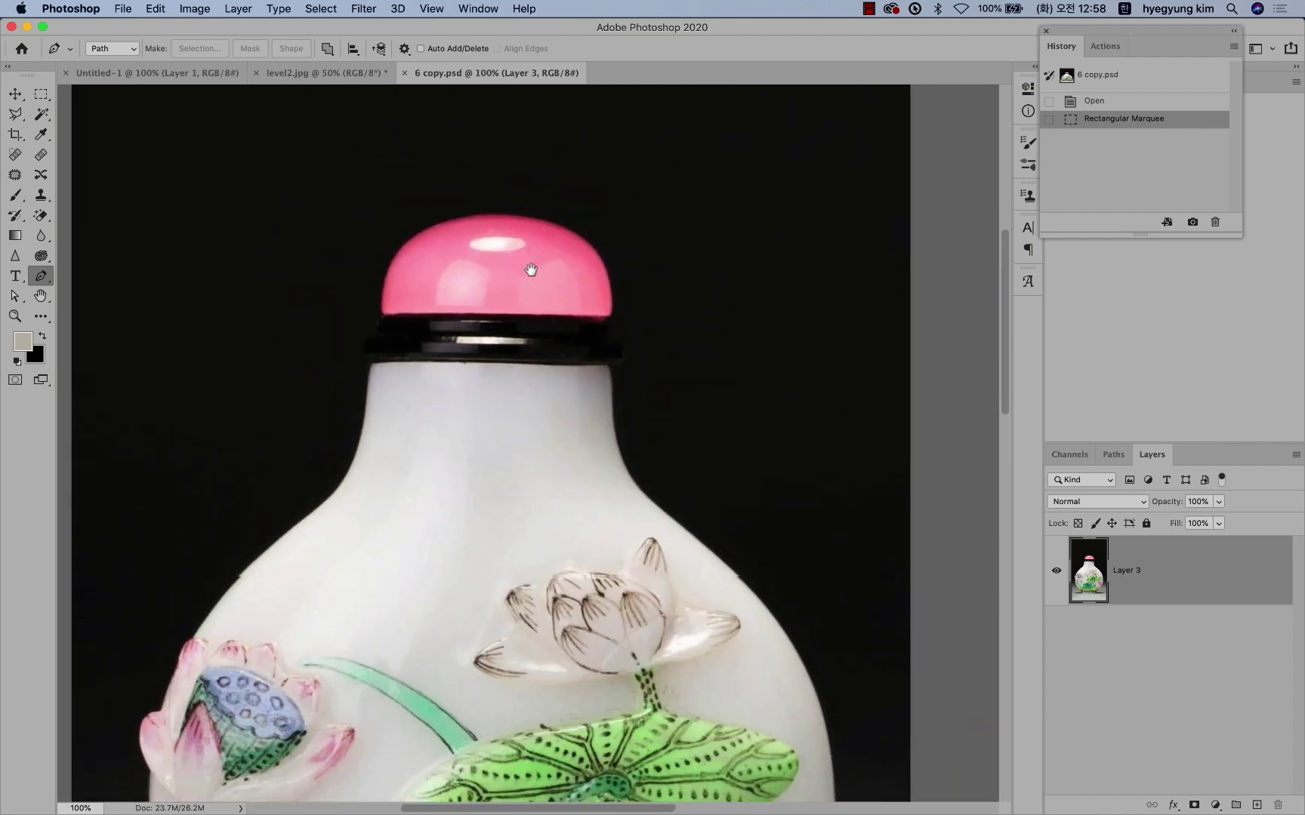
{"action": "key", "text": "ctrl+plus"}
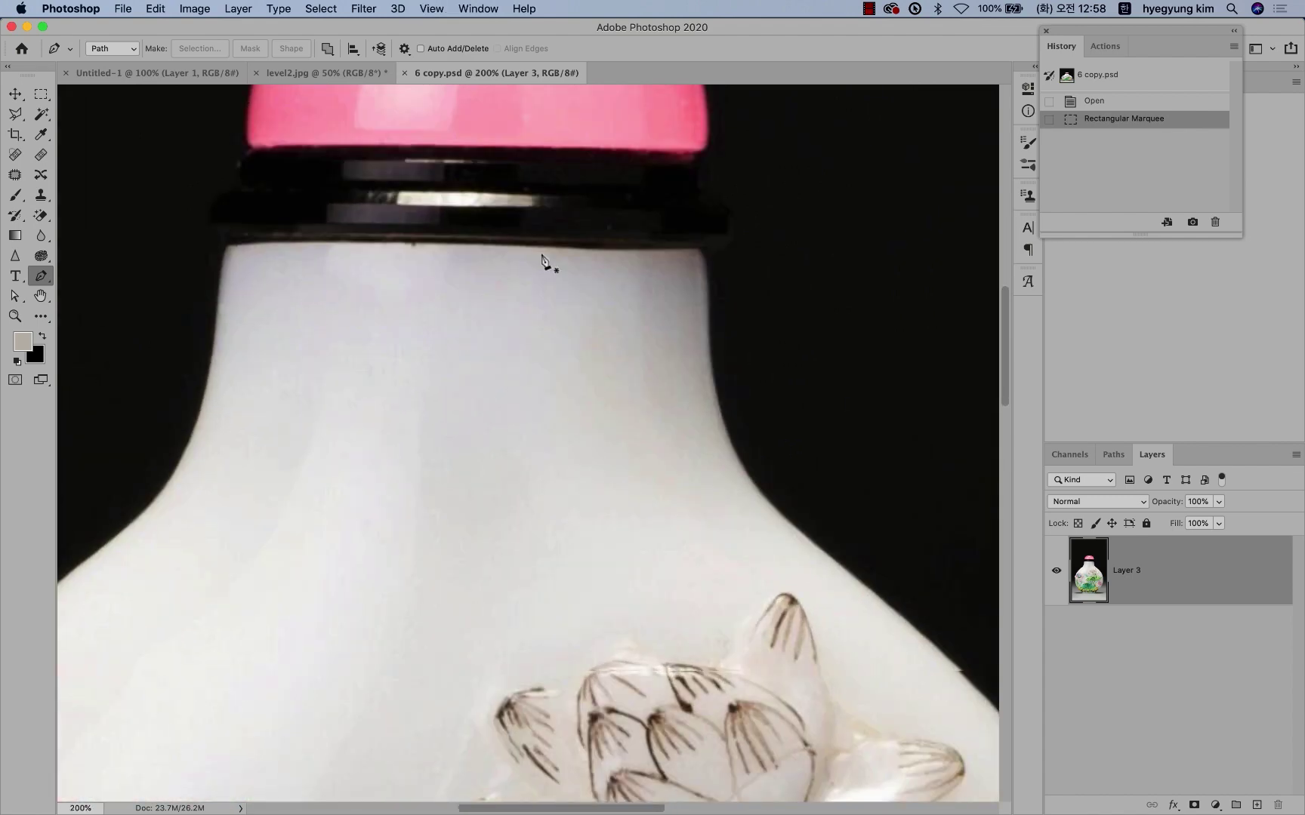
{"action": "scroll", "coordinate": [484, 242], "scroll_direction": "up", "scroll_amount": 2}
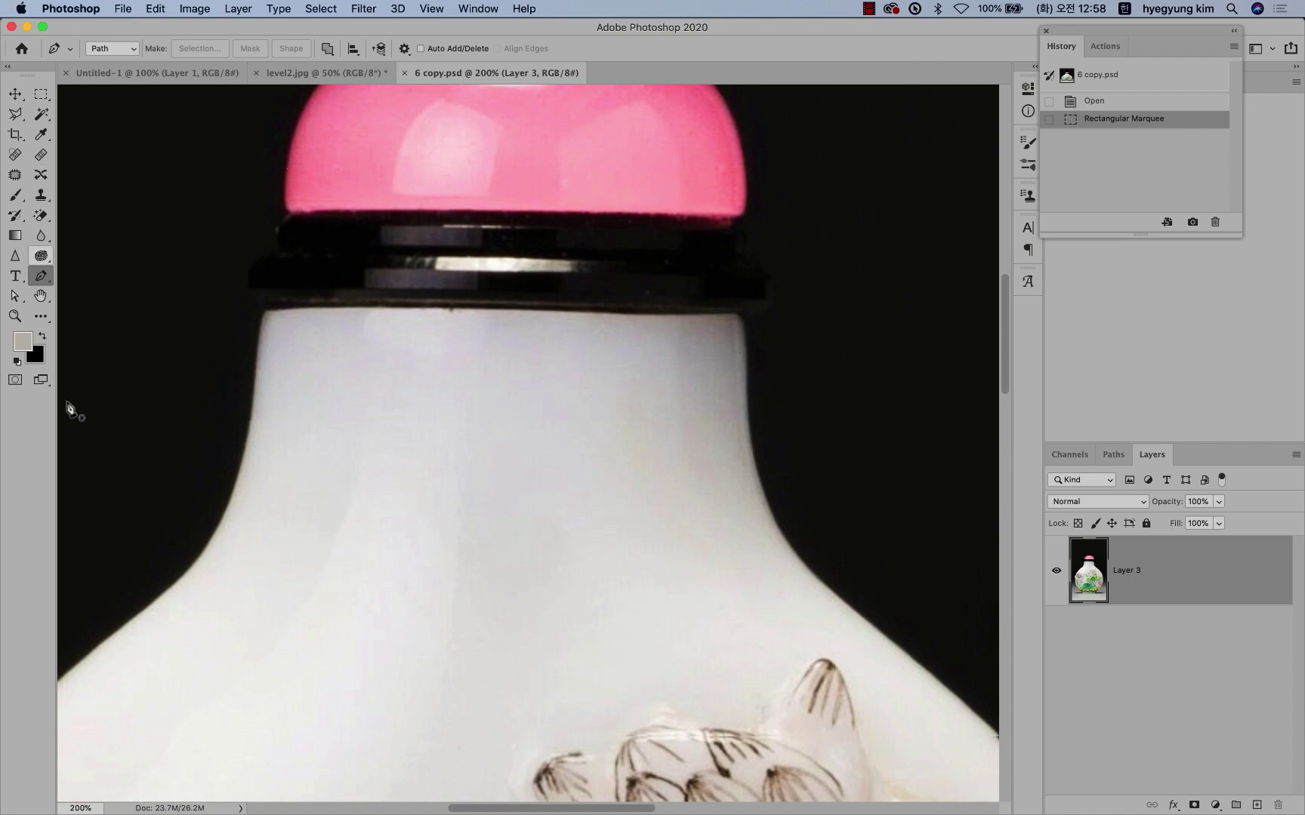
{"action": "left_click", "coordinate": [41, 276]}
{"action": "left_click", "coordinate": [72, 281]}
{"action": "left_click", "coordinate": [132, 48]}
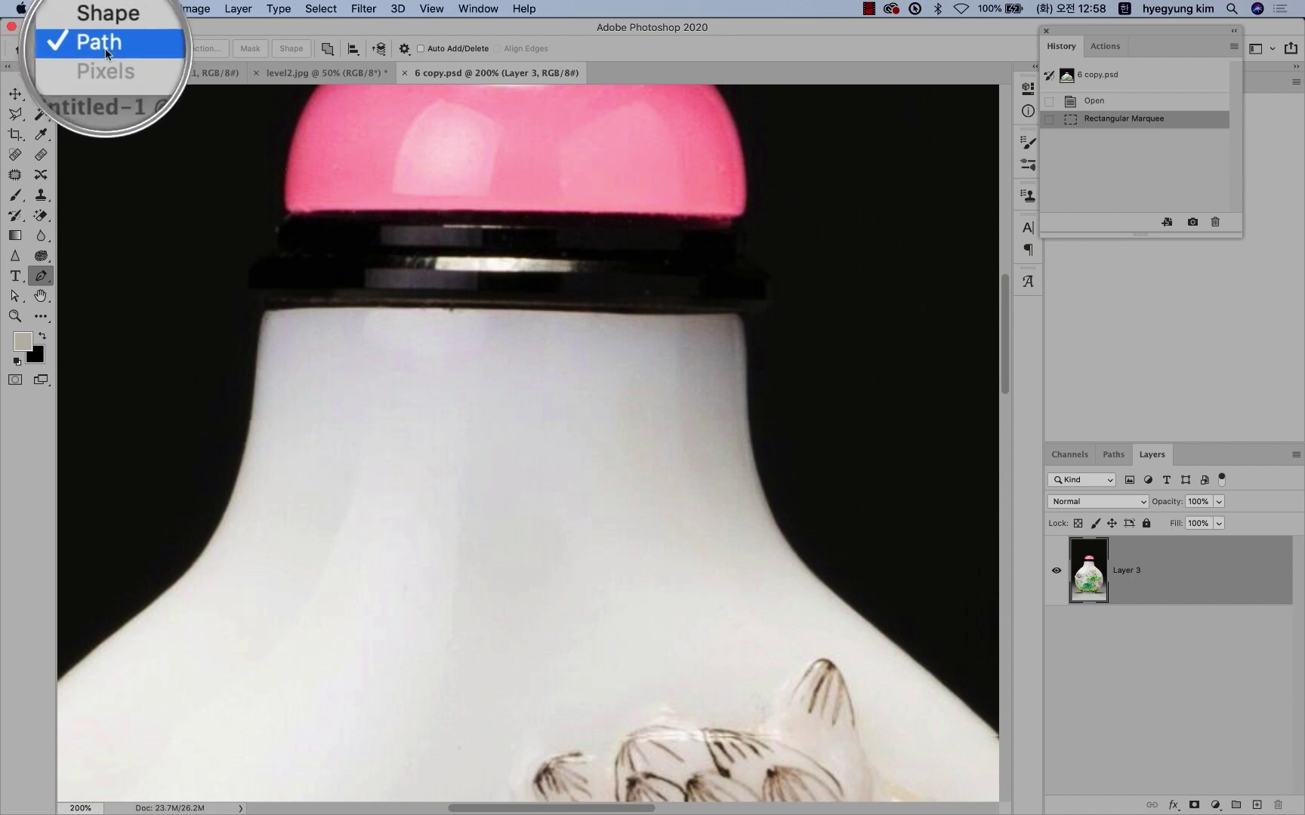
{"action": "left_click", "coordinate": [107, 48]}
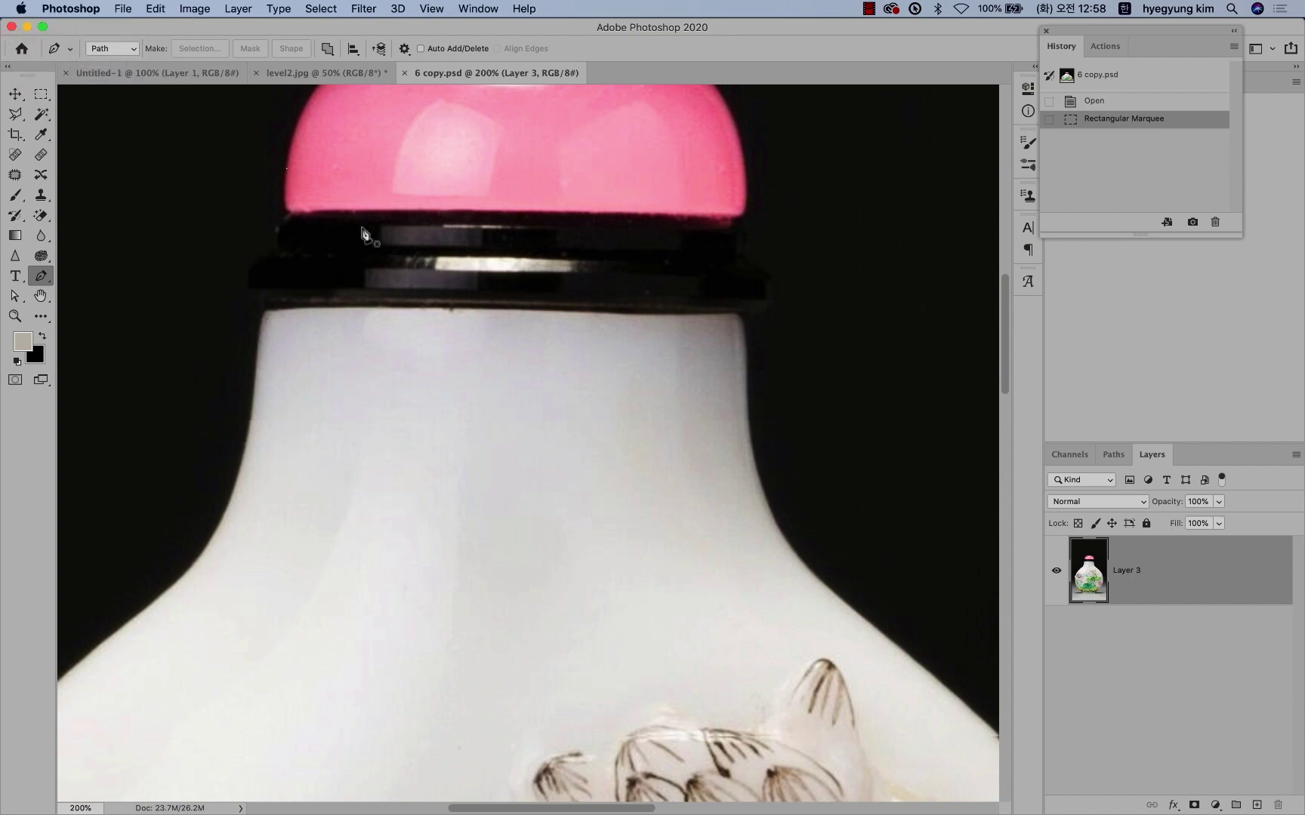
{"action": "left_click_drag", "start_coordinate": [353, 176], "coordinate": [511, 342]}
{"action": "key", "text": "super+minus"}
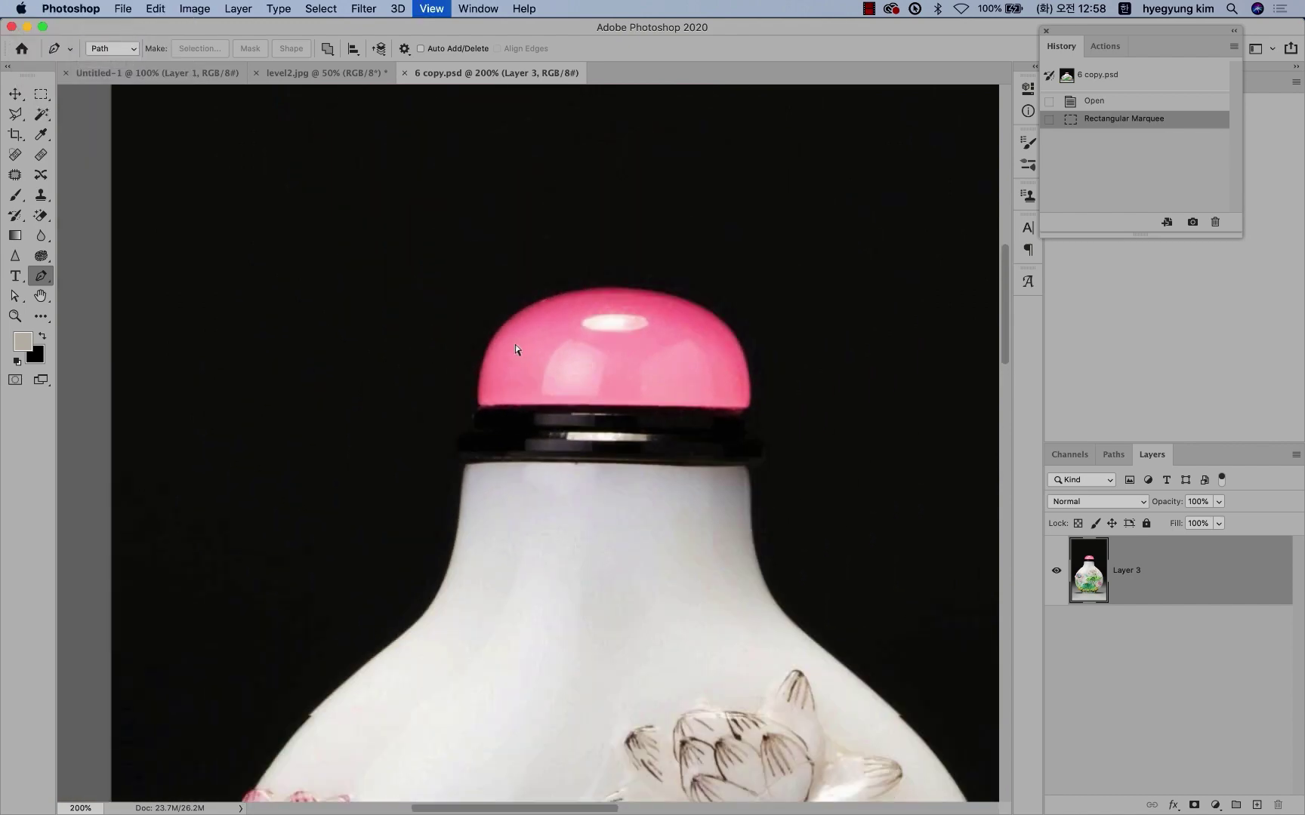
{"action": "key", "text": "super+minus"}
{"action": "left_click_drag", "start_coordinate": [598, 456], "coordinate": [554, 313]}
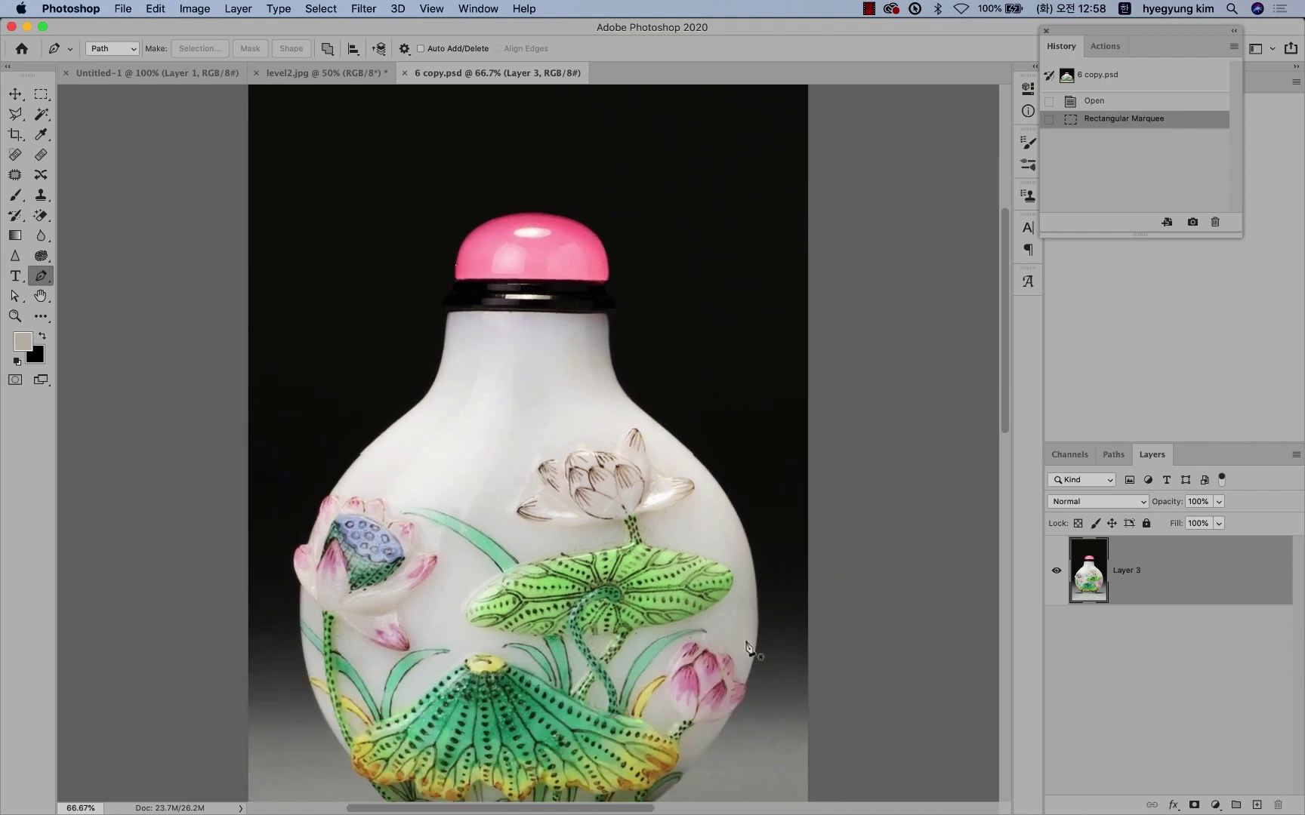
{"action": "mouse_move", "coordinate": [547, 569]}
{"action": "left_mouse_down"}
{"action": "mouse_move", "coordinate": [599, 533]}
{"action": "mouse_move", "coordinate": [595, 566]}
{"action": "mouse_move", "coordinate": [583, 559]}
{"action": "left_mouse_up"}
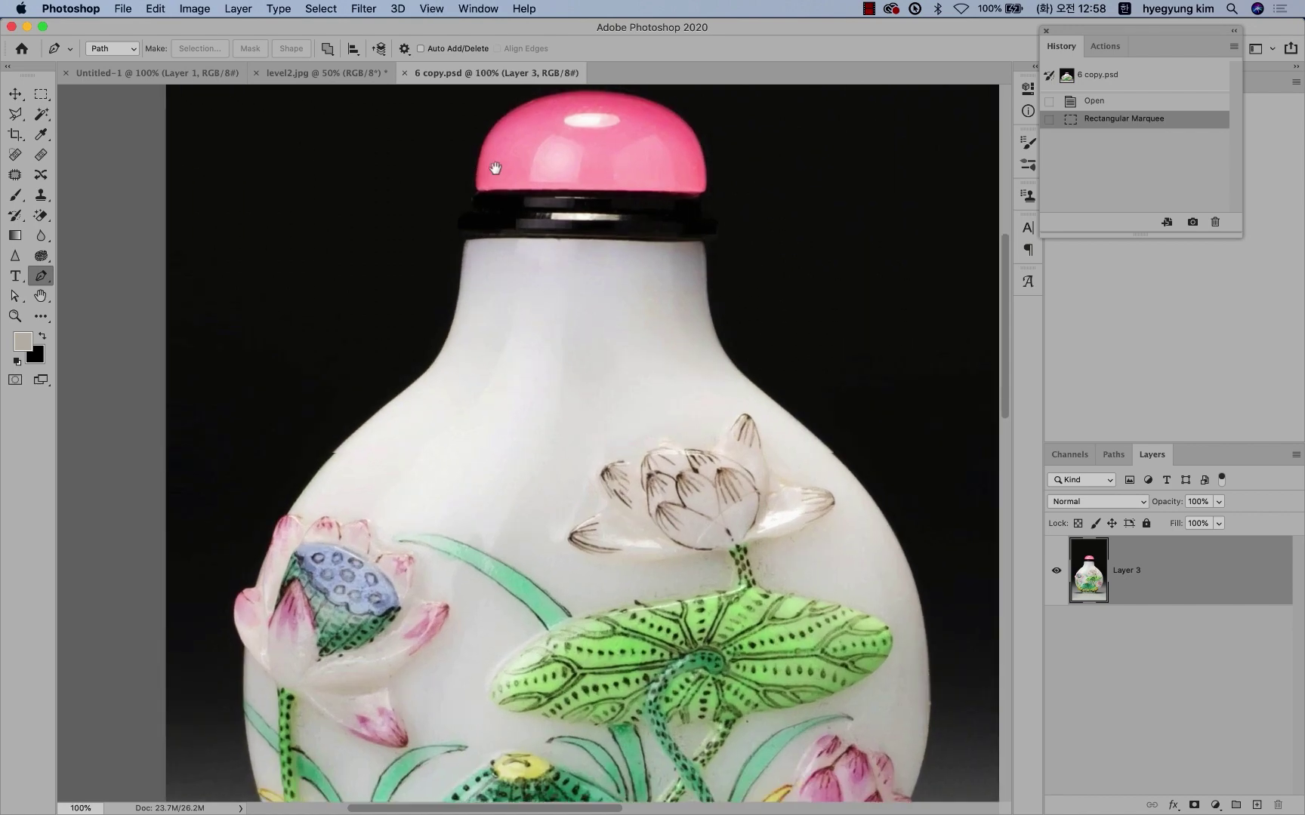
{"action": "key", "text": "ctrl+plus"}
{"action": "mouse_move", "coordinate": [489, 166]}
{"action": "left_mouse_down"}
{"action": "mouse_move", "coordinate": [474, 442]}
{"action": "mouse_move", "coordinate": [453, 324]}
{"action": "mouse_move", "coordinate": [387, 300]}
{"action": "left_mouse_up"}
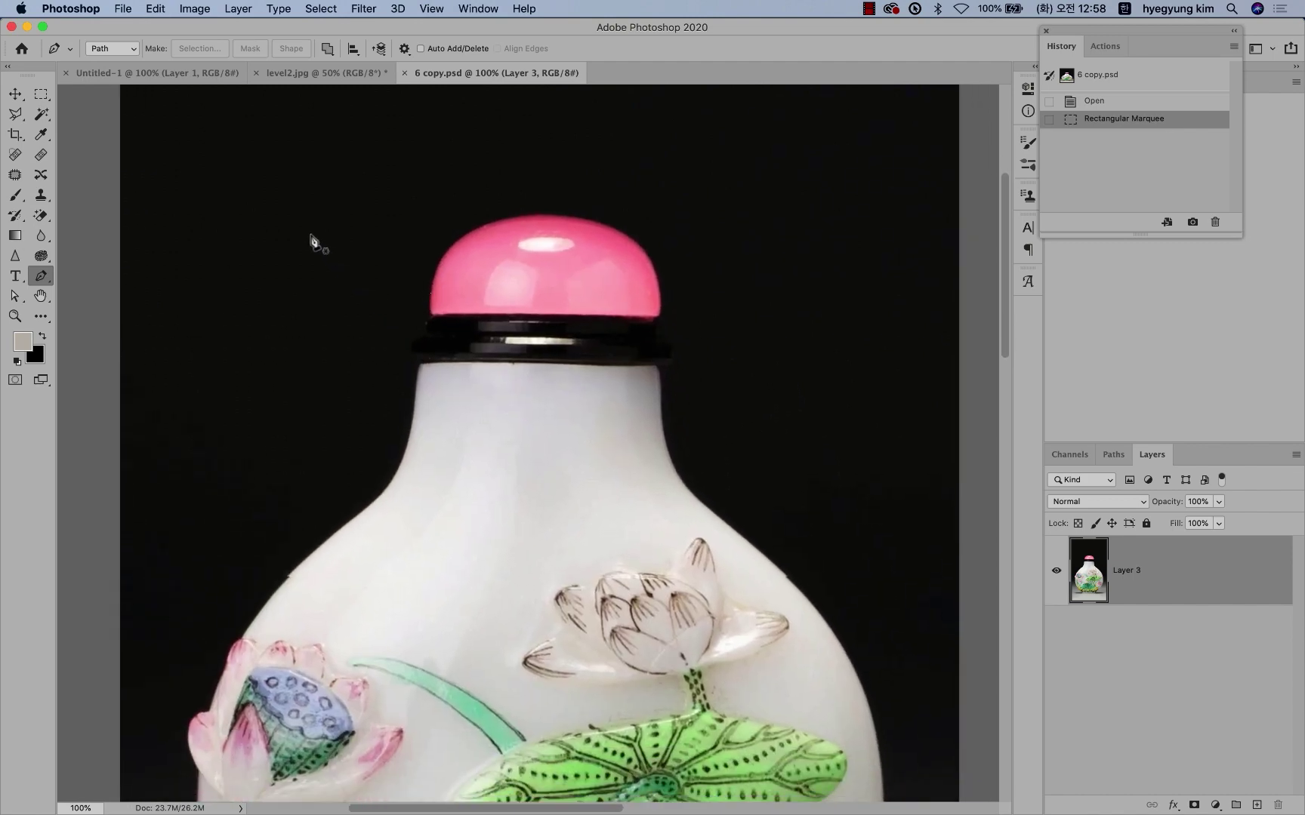
Step: Draw a closed pen path of five anchors around the left half of the pink cap and neck
{"action": "left_click", "coordinate": [296, 261]}
{"action": "left_click", "coordinate": [453, 224]}
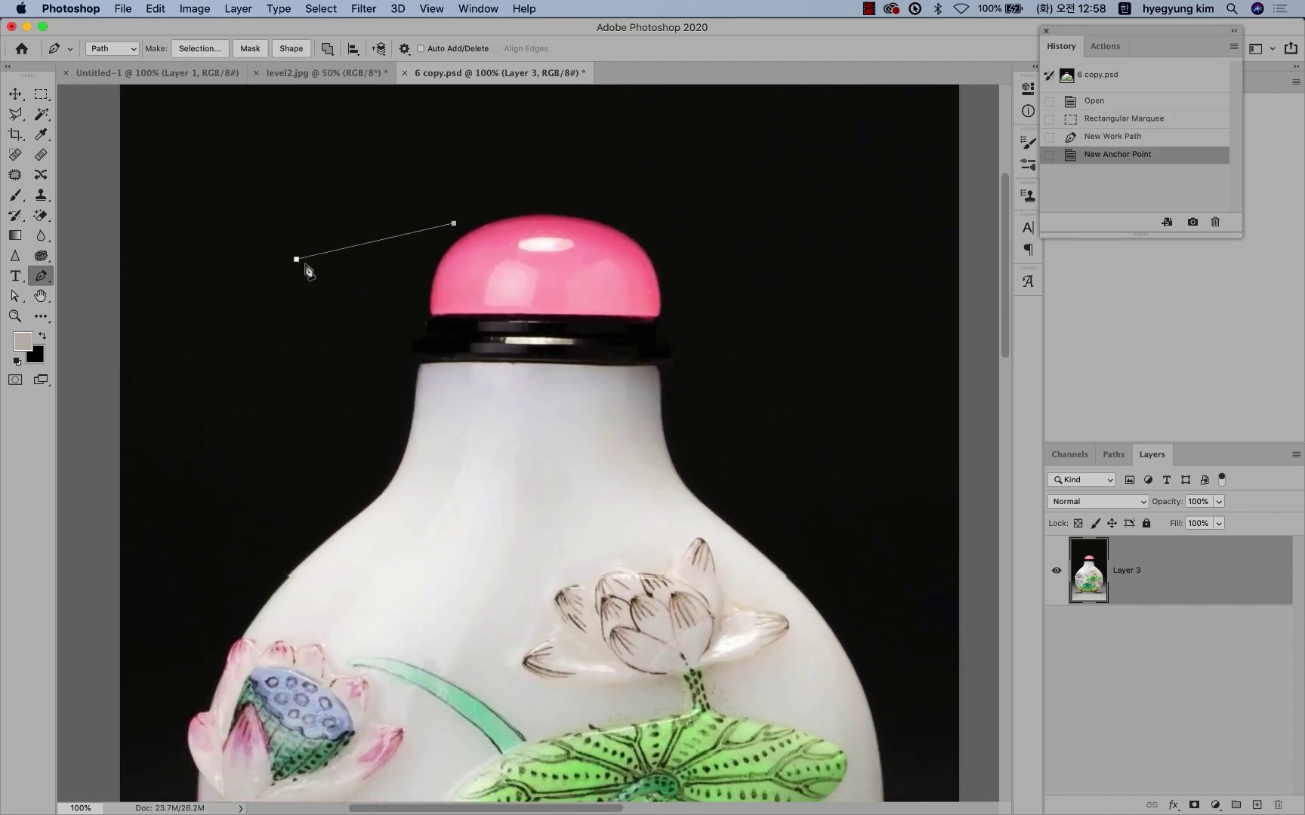
{"action": "left_click_drag", "start_coordinate": [298, 260], "coordinate": [394, 256]}
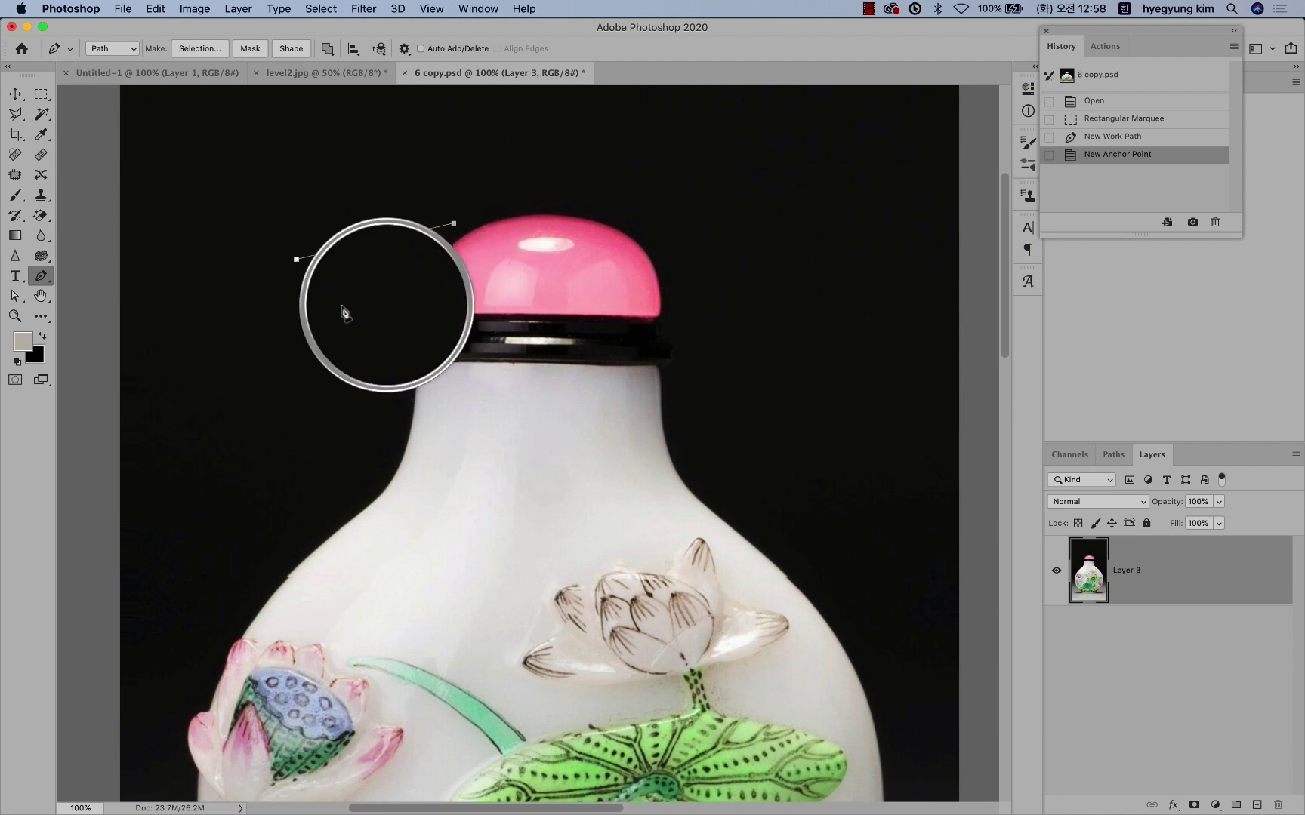
{"action": "left_click_drag", "start_coordinate": [394, 257], "coordinate": [299, 301]}
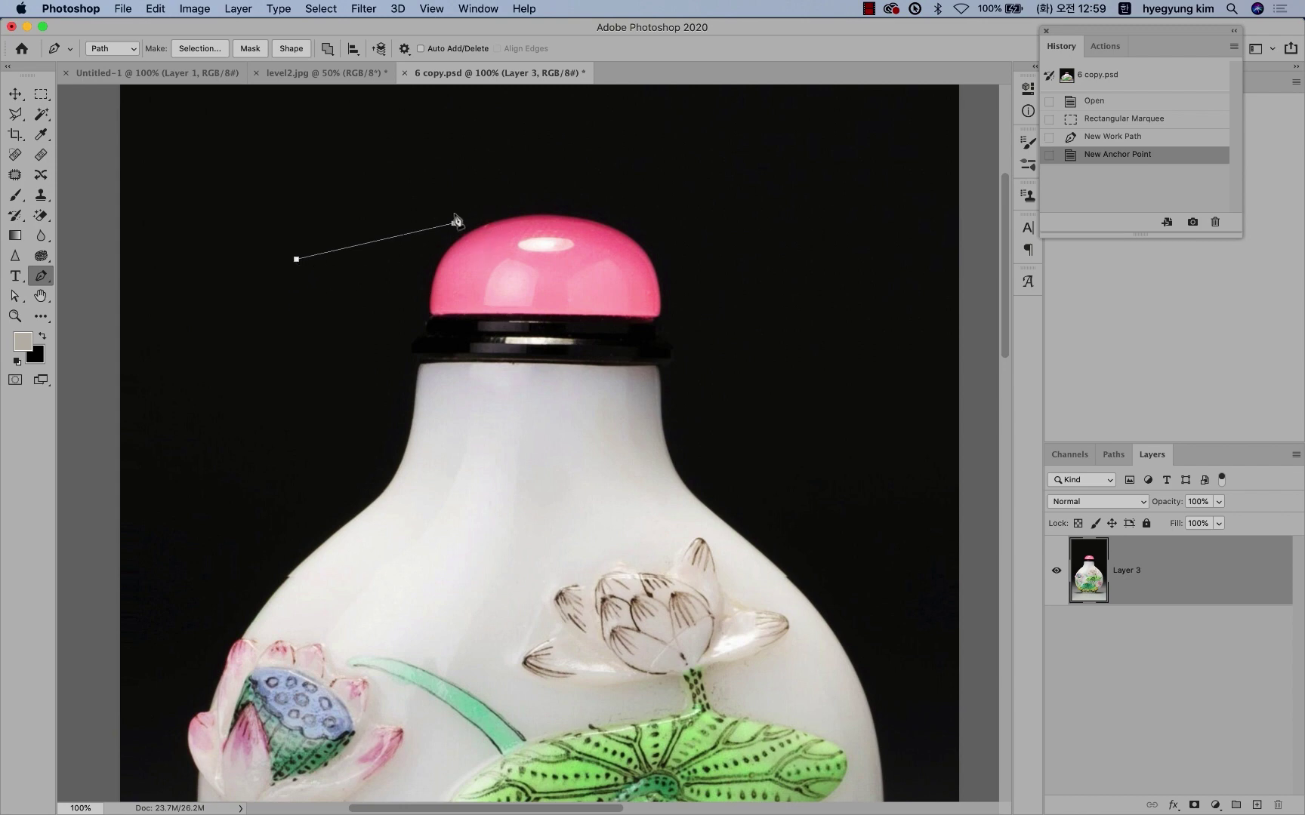
{"action": "left_click", "coordinate": [549, 306]}
{"action": "left_click", "coordinate": [529, 468]}
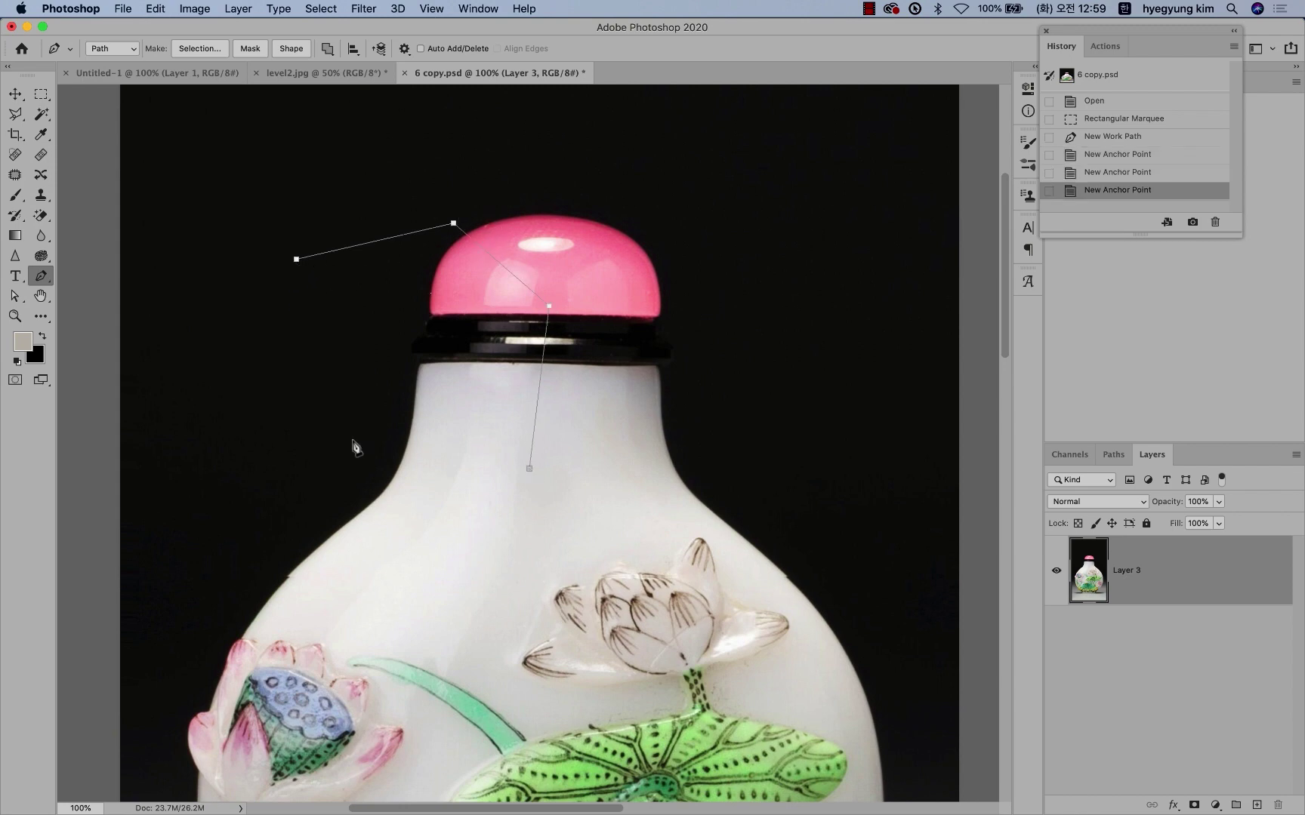
{"action": "left_click", "coordinate": [353, 440]}
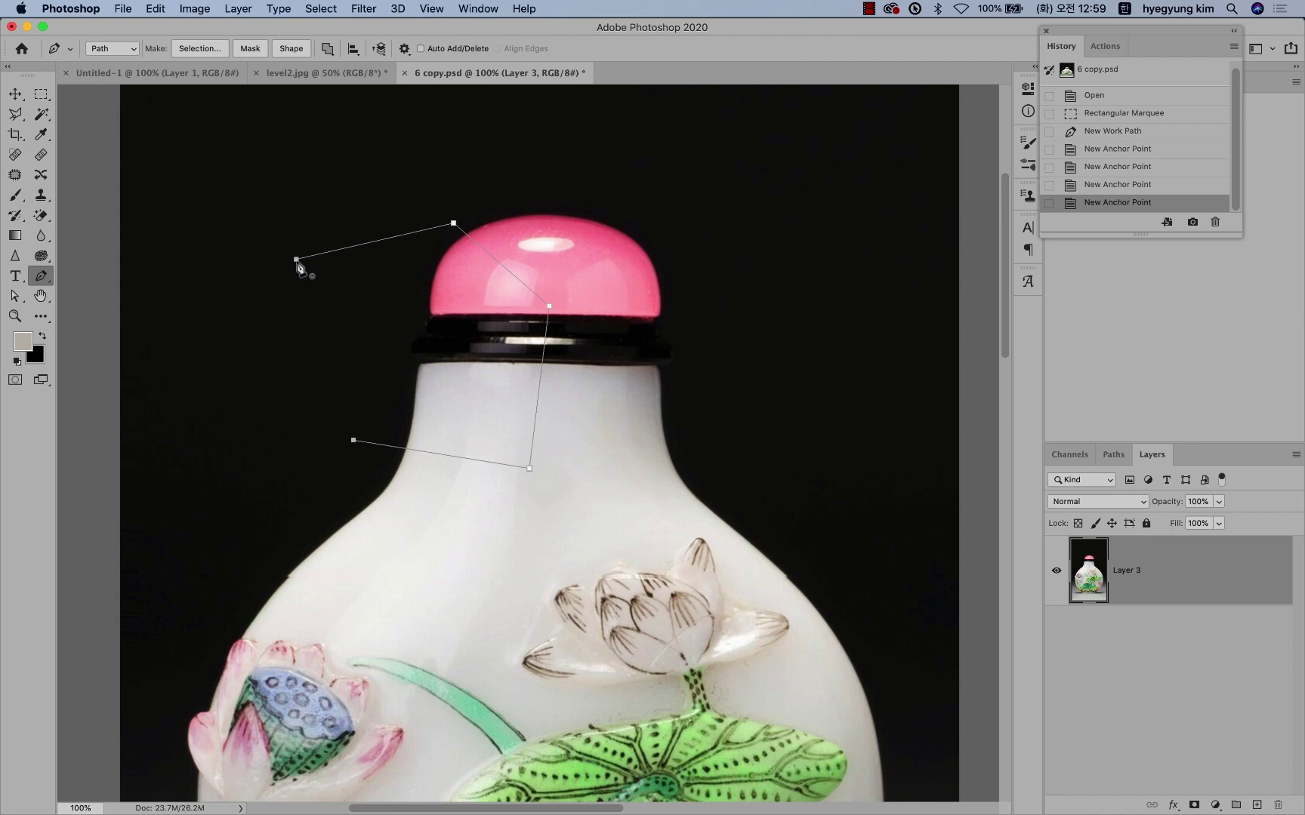
{"action": "left_click", "coordinate": [296, 259]}
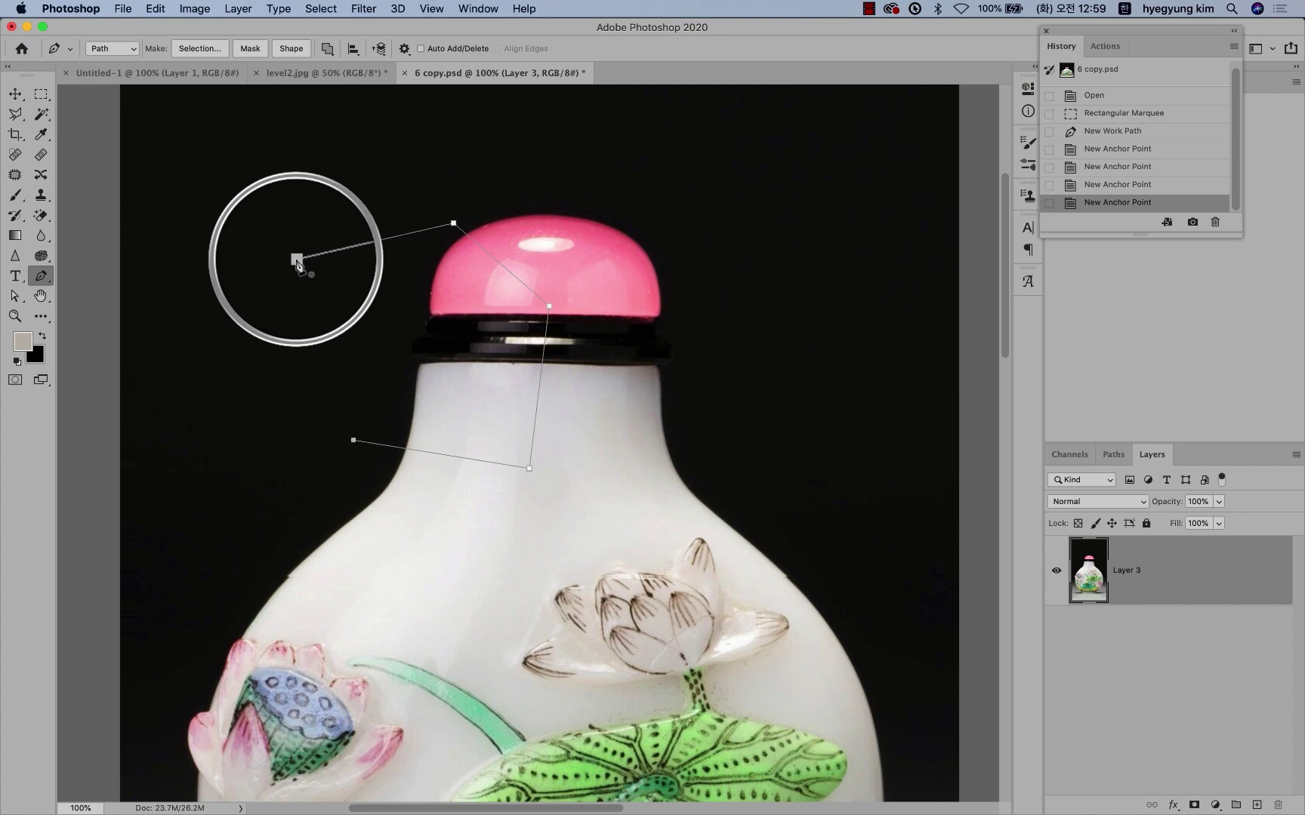
{"action": "left_click", "coordinate": [297, 259]}
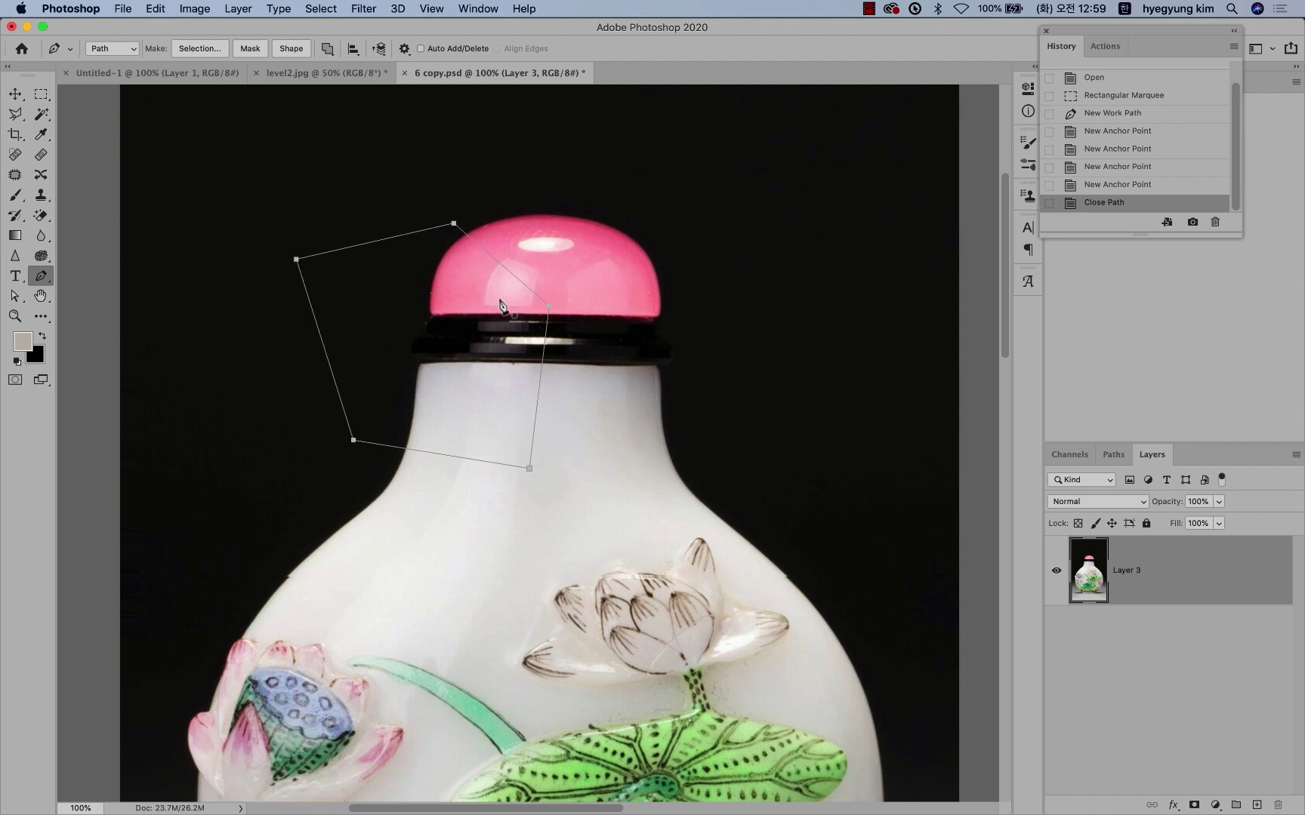
Step: Turn the path into a selection, copy it to a new layer, and inspect it by toggling Layer 3
{"action": "right_click", "coordinate": [405, 294]}
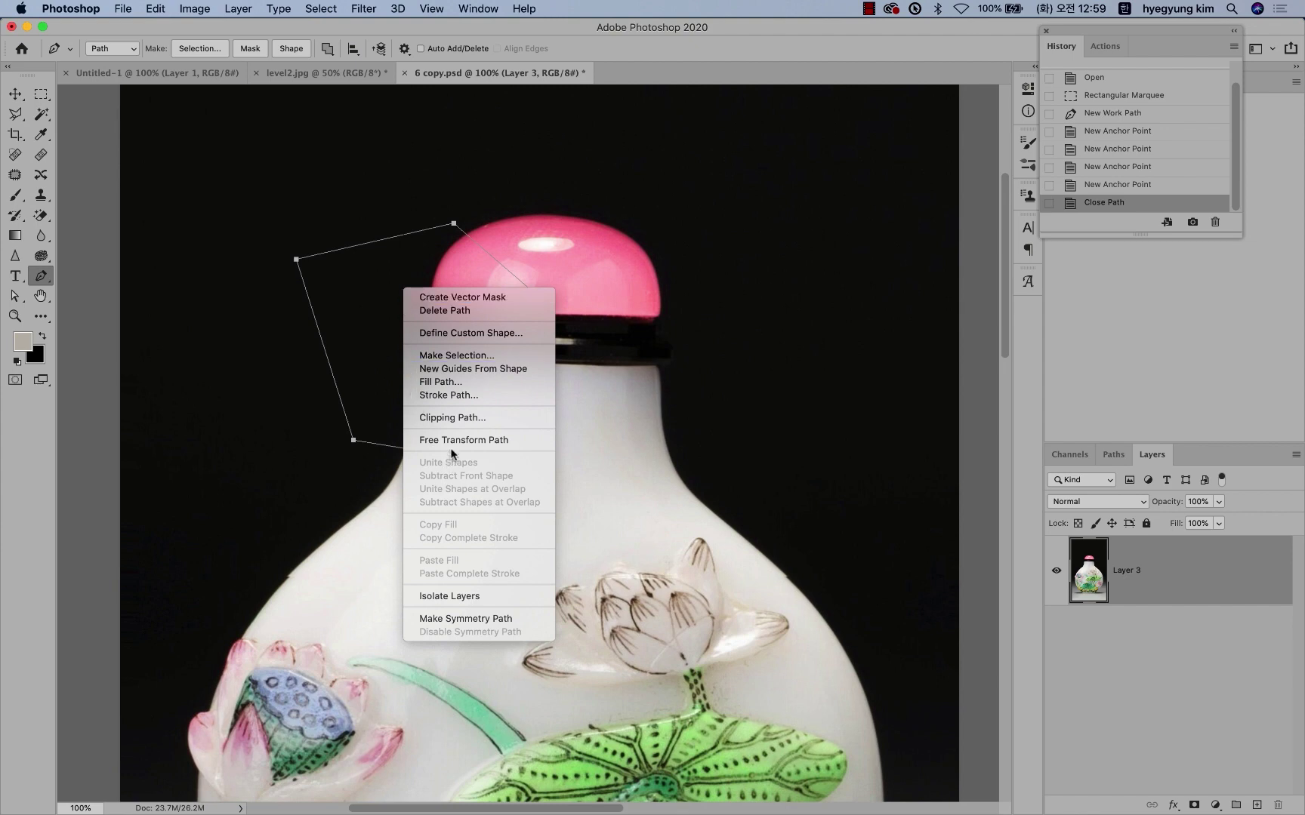
{"action": "left_click", "coordinate": [461, 356]}
{"action": "left_click", "coordinate": [676, 337]}
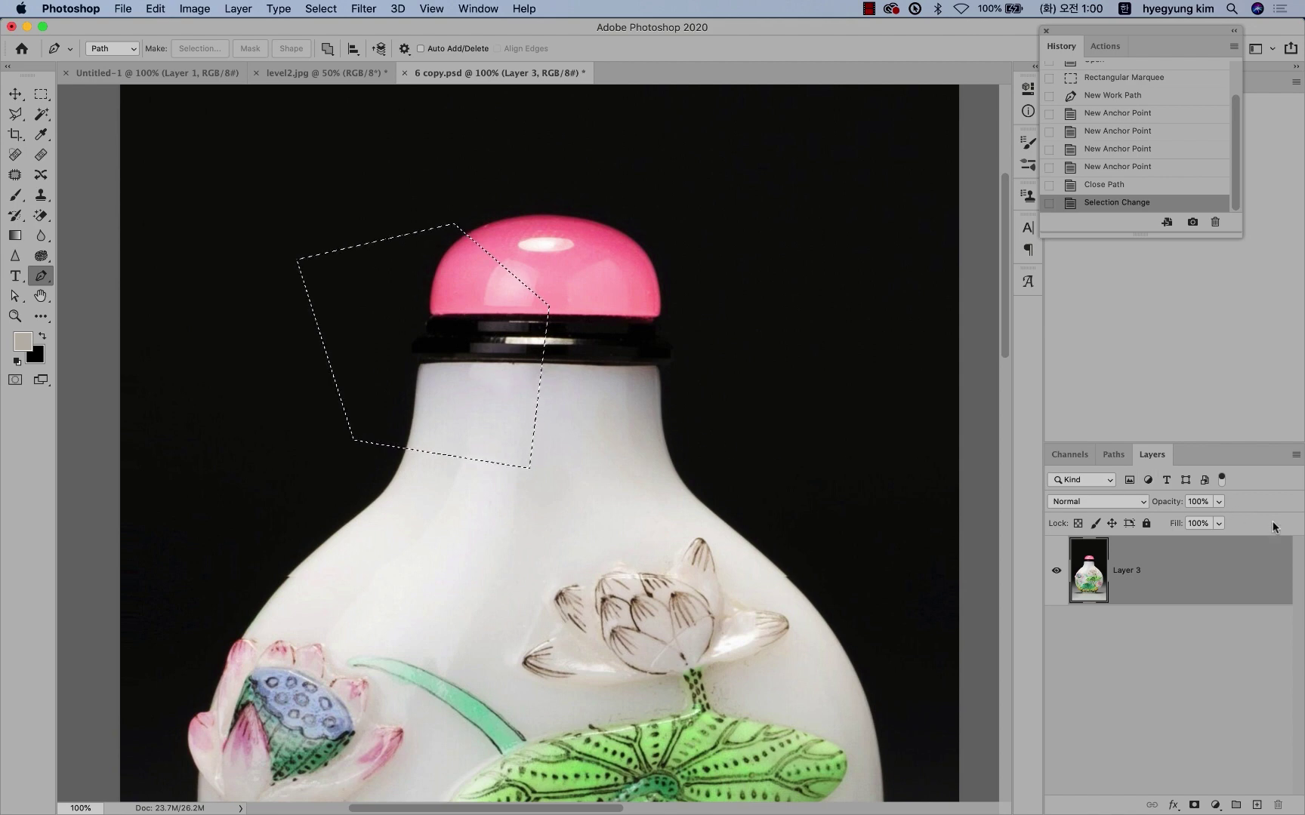
{"action": "key", "text": "super+j"}
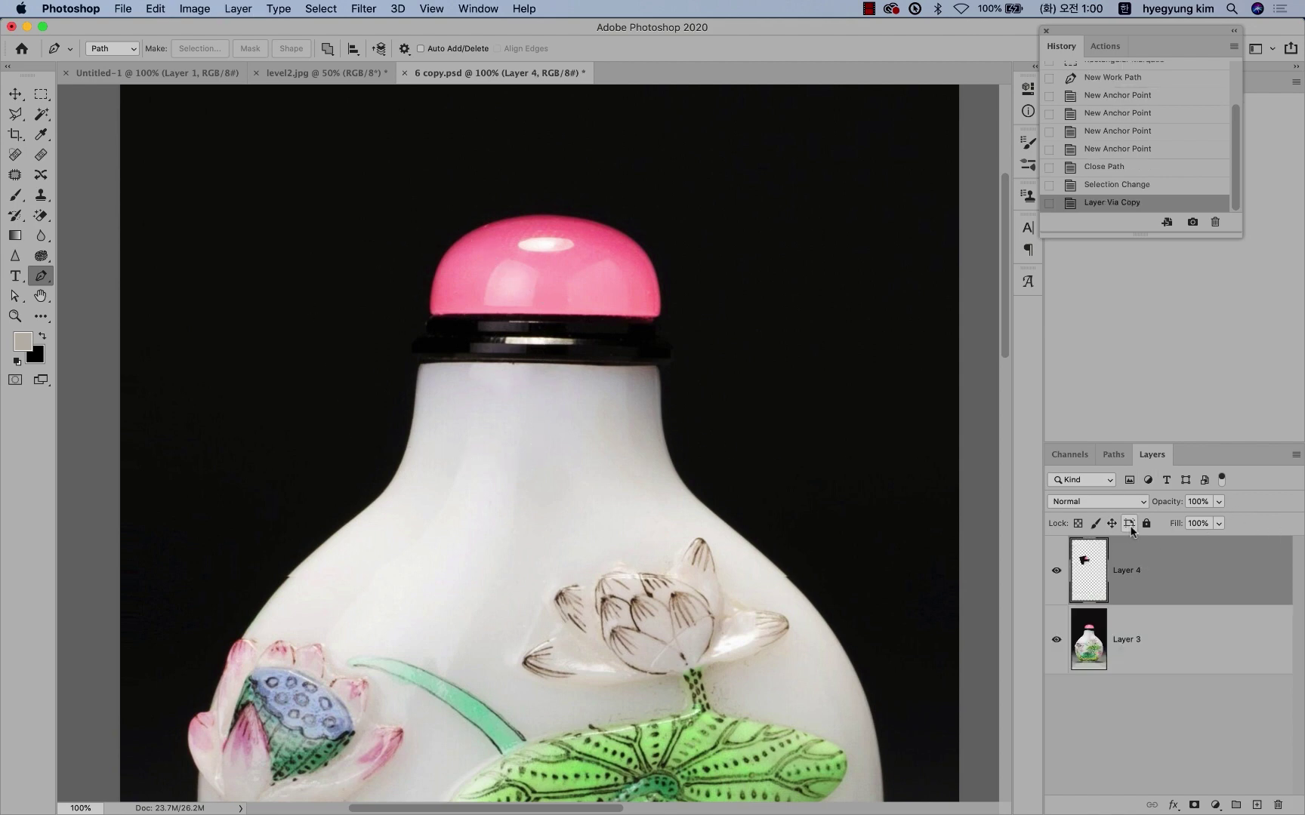
{"action": "left_click", "coordinate": [1056, 574], "text": "alt"}
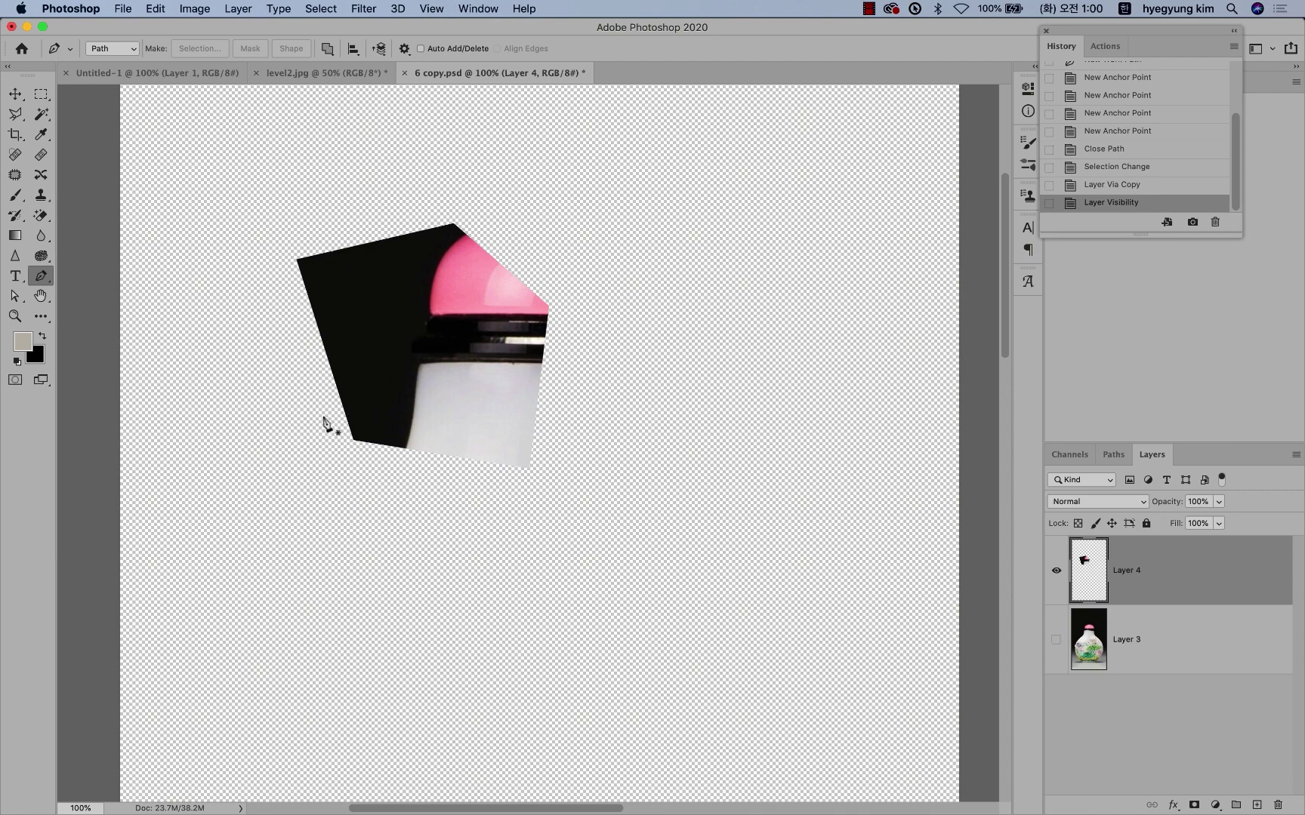
{"action": "left_click", "coordinate": [1056, 572], "text": "alt"}
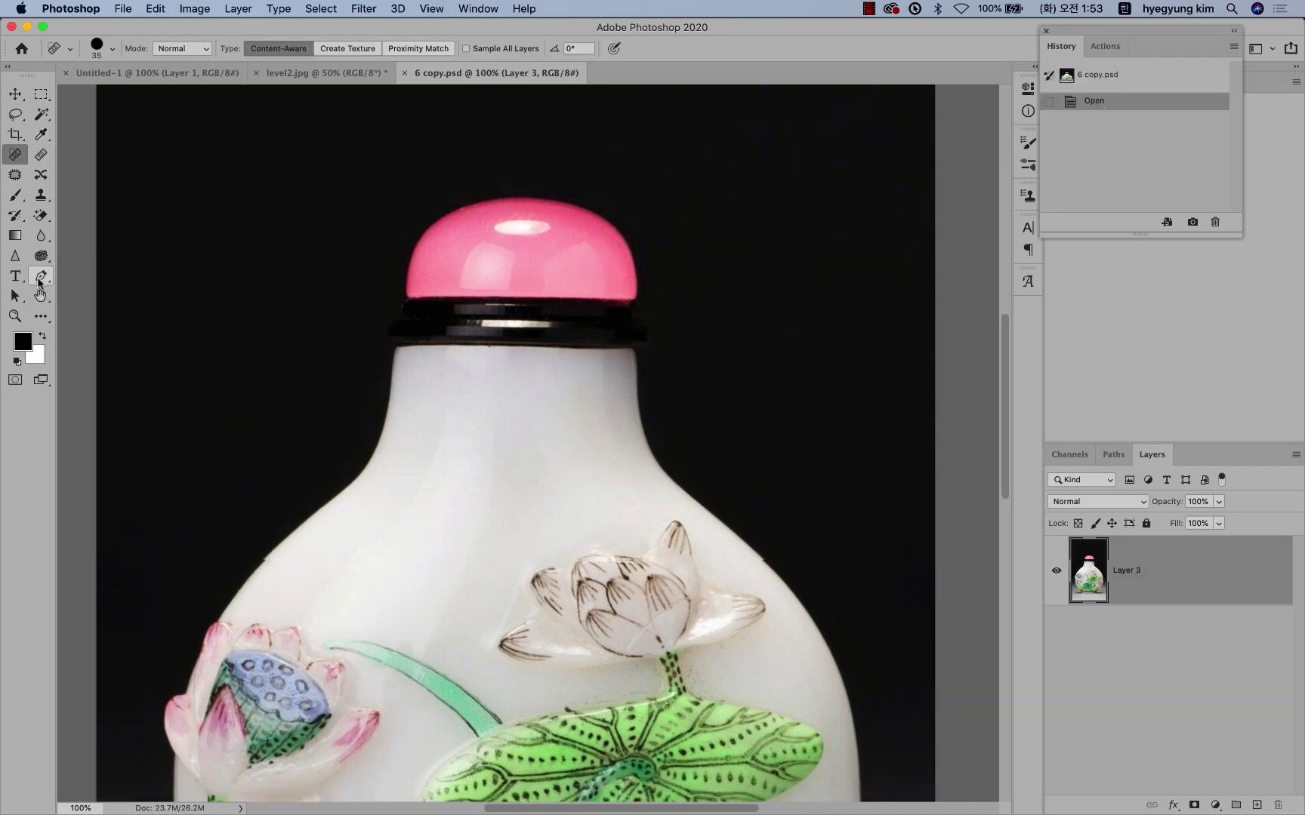
{"action": "left_click", "coordinate": [39, 278]}
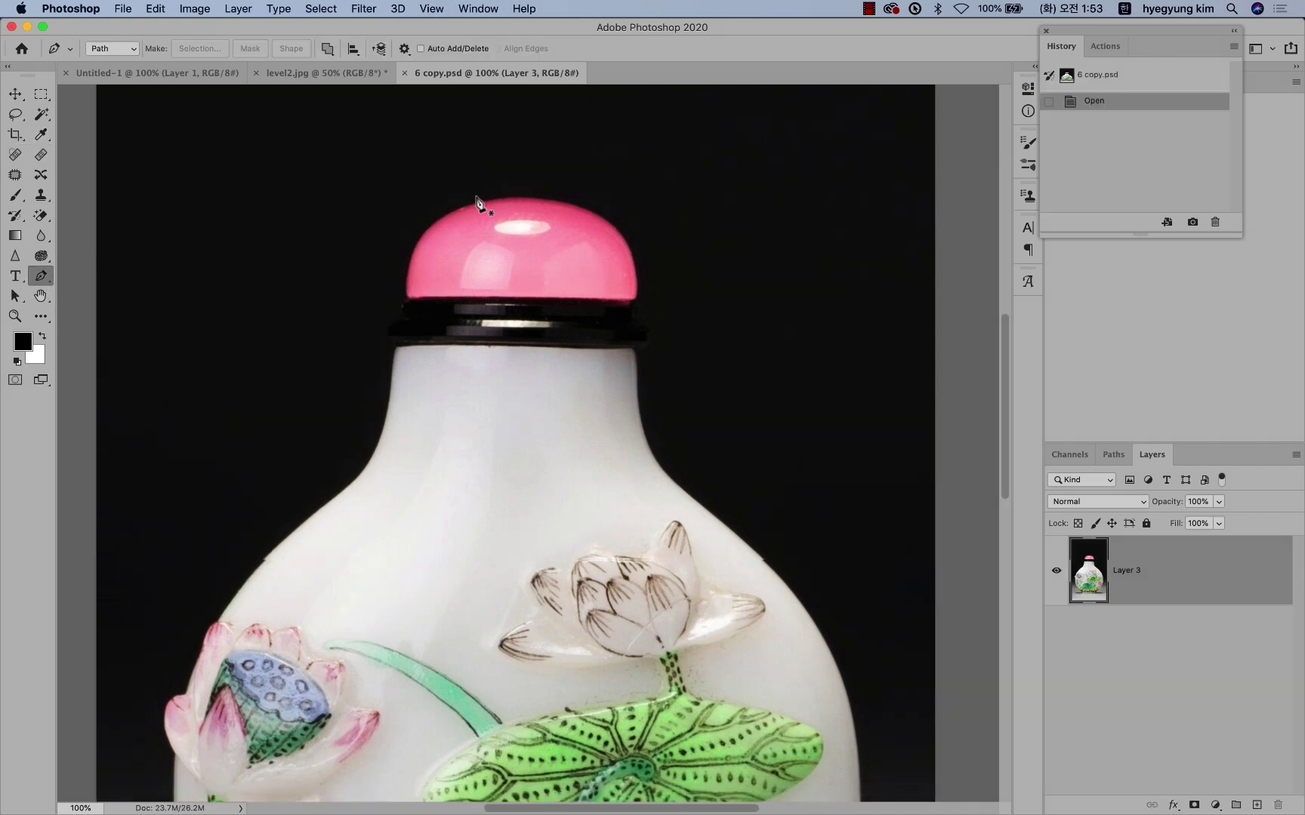
Step: Trace a closed curved path from the cap's lower-left, over its dome, to its lower-right corner
{"action": "left_click", "coordinate": [408, 299]}
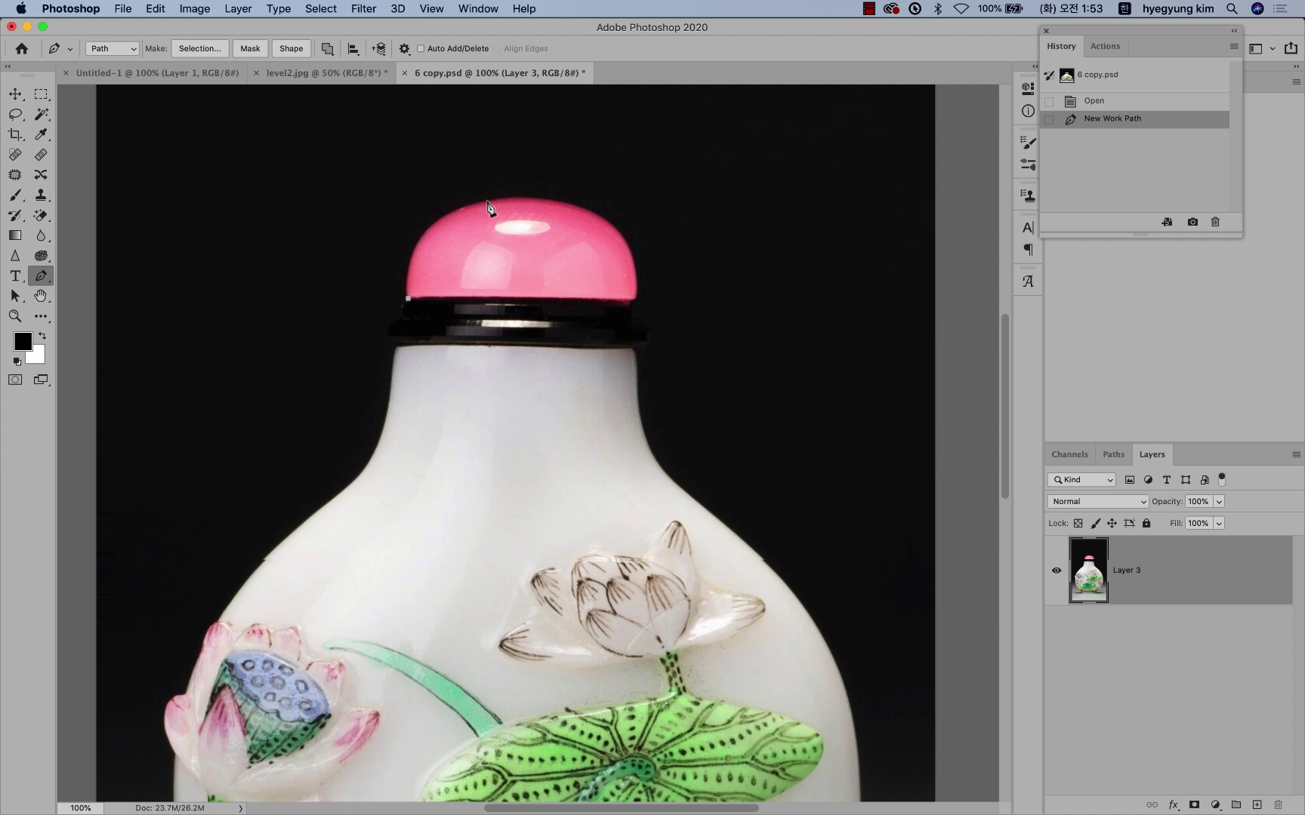
{"action": "left_click_drag", "start_coordinate": [488, 202], "coordinate": [582, 185]}
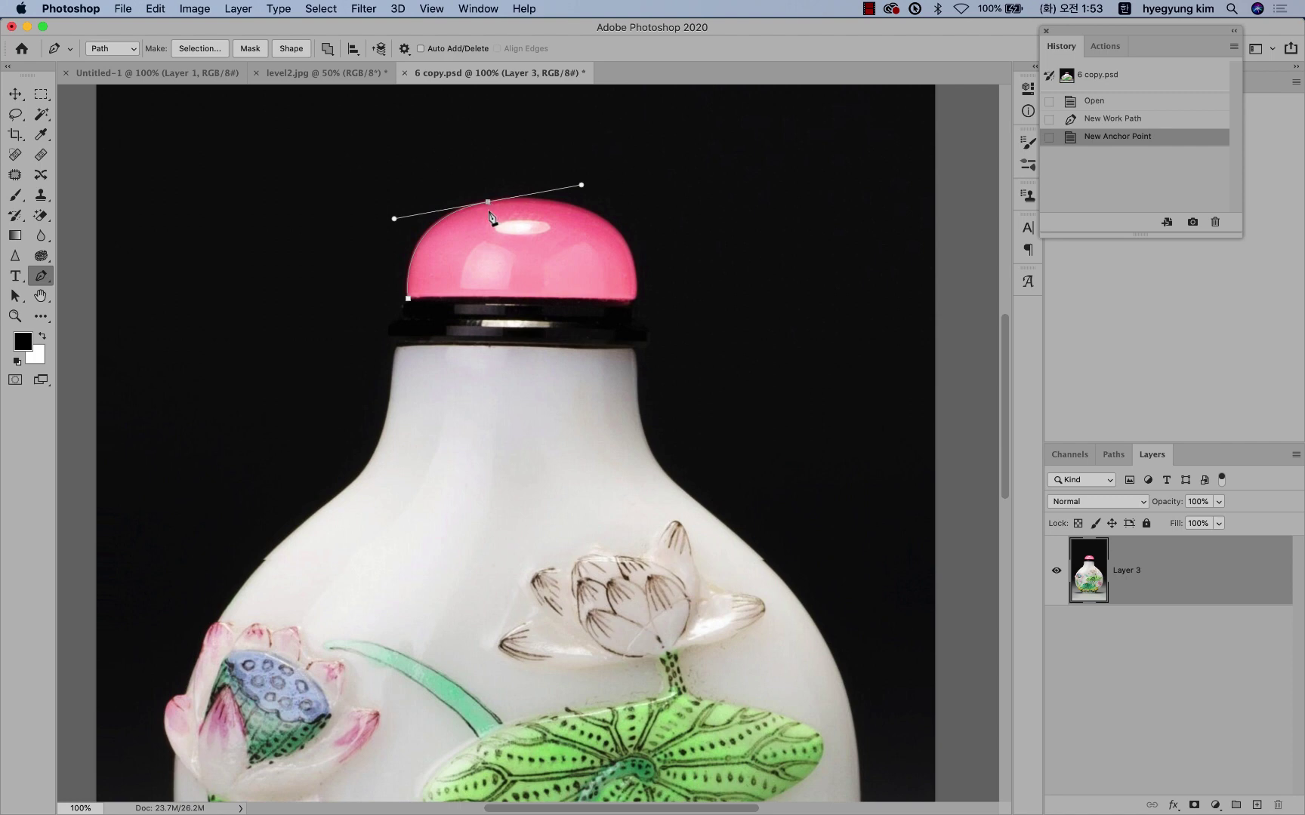
{"action": "left_click", "coordinate": [487, 204], "text": "alt"}
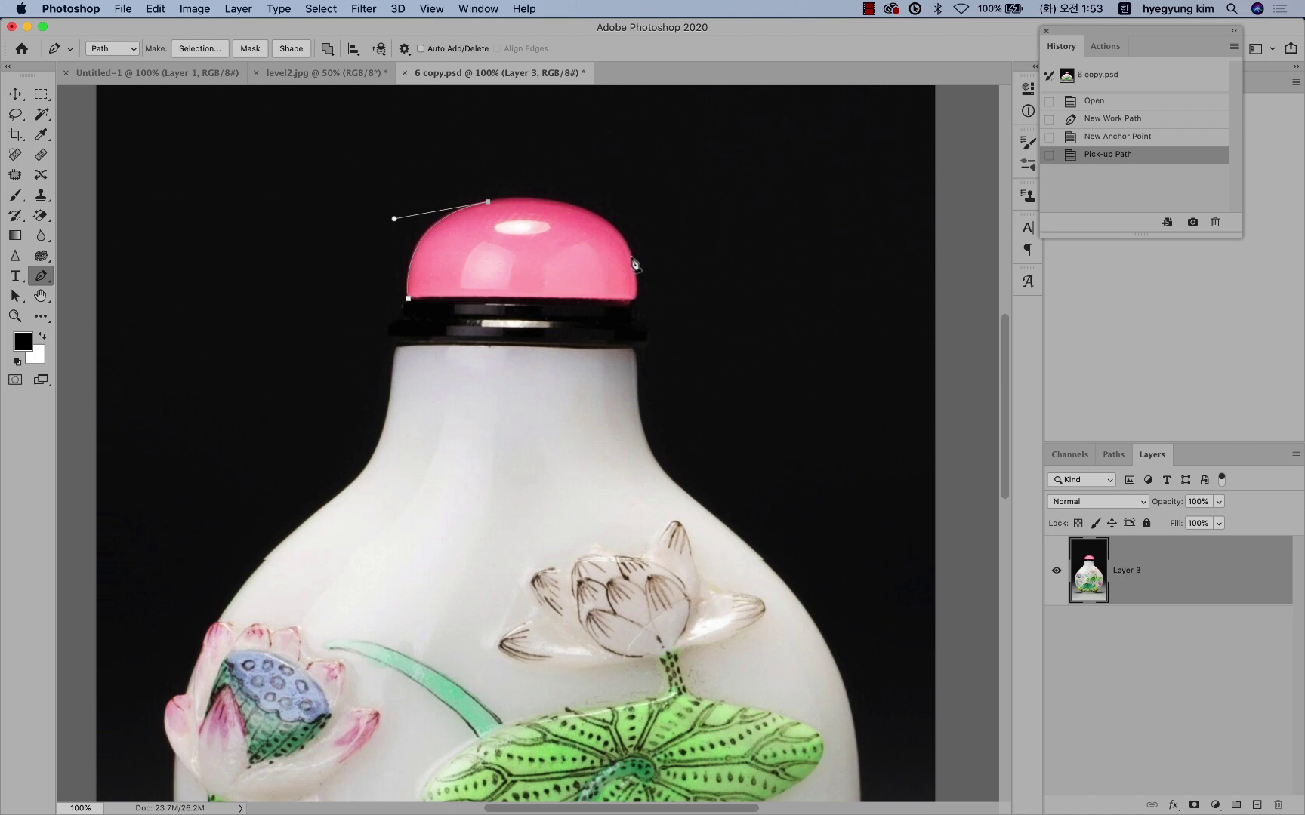
{"action": "left_click_drag", "start_coordinate": [634, 266], "coordinate": [657, 357]}
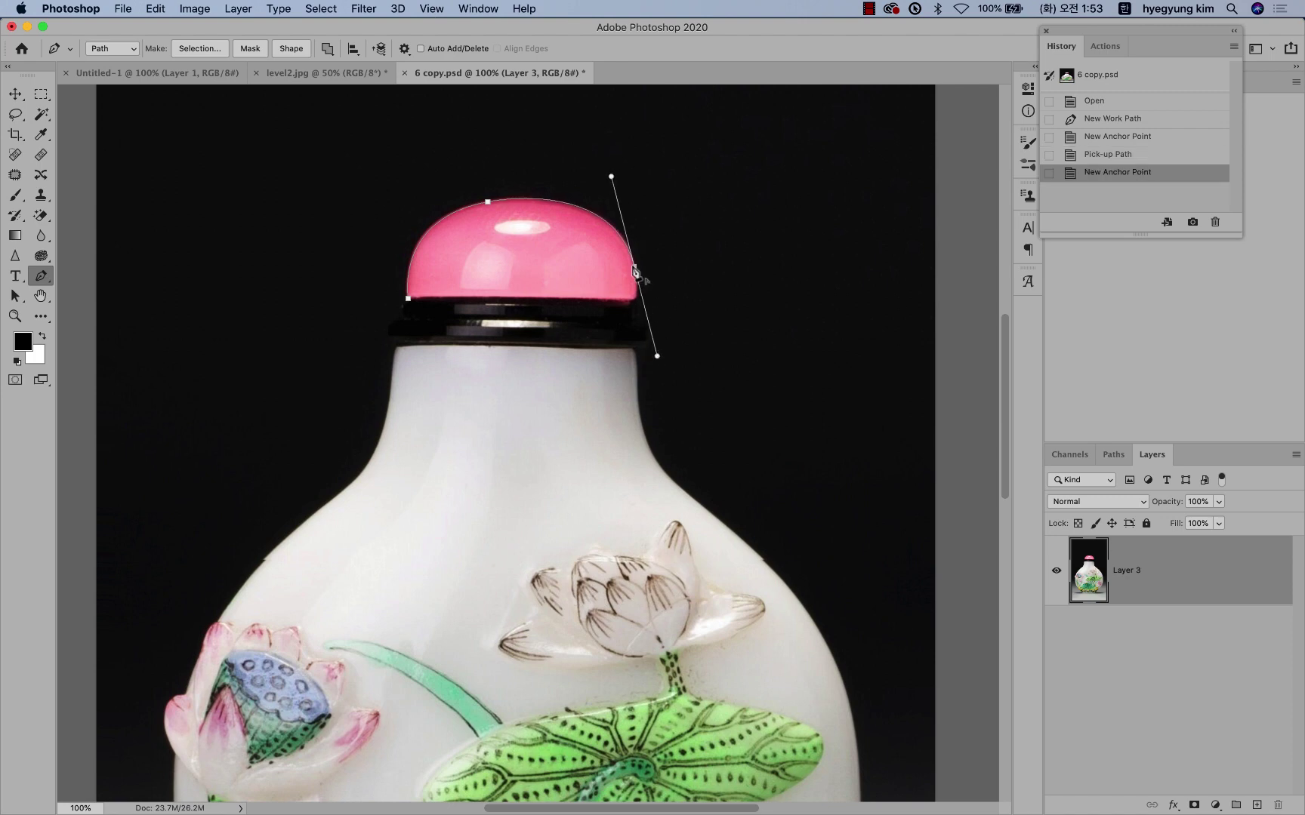
{"action": "left_click", "coordinate": [635, 268], "text": "alt"}
{"action": "left_click_drag", "start_coordinate": [635, 301], "coordinate": [632, 306]}
{"action": "left_click", "coordinate": [635, 299], "text": "alt"}
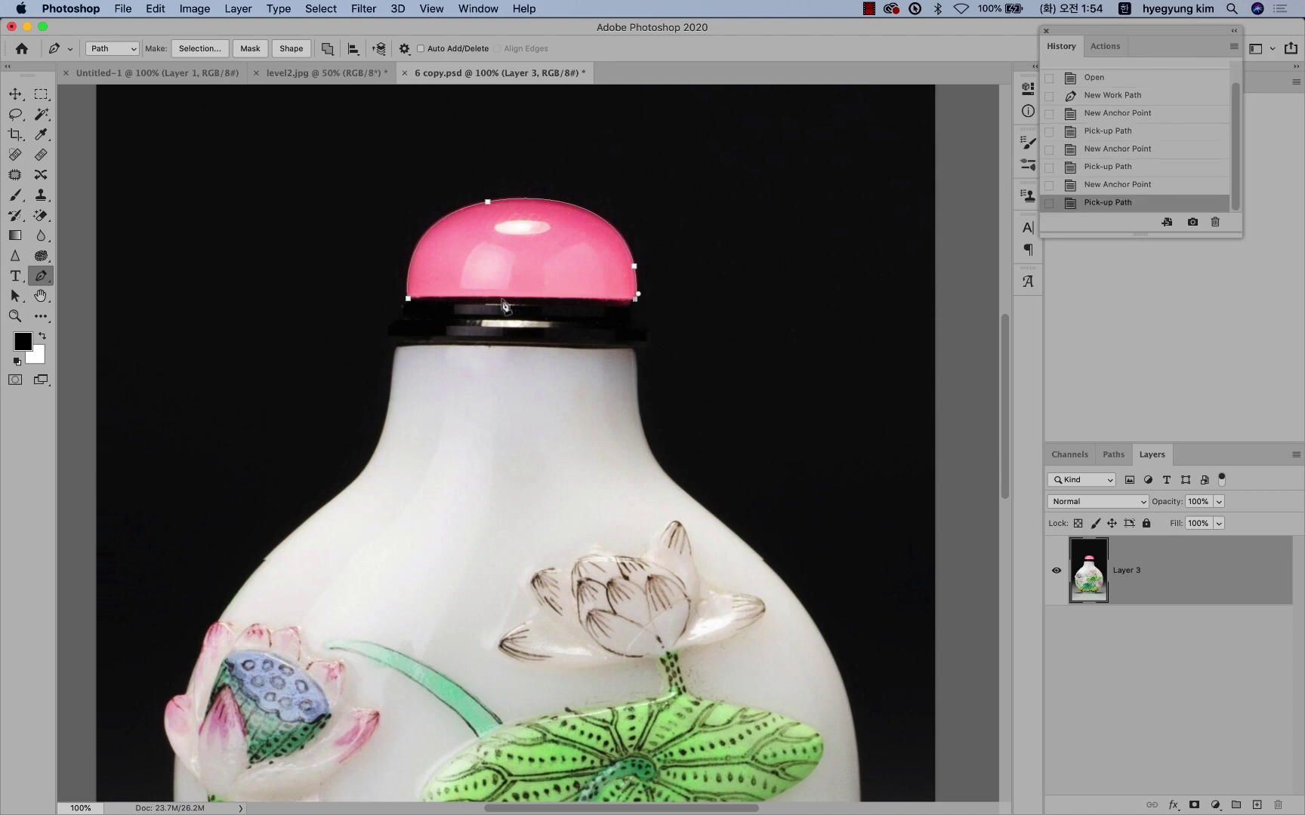
{"action": "left_click", "coordinate": [408, 300]}
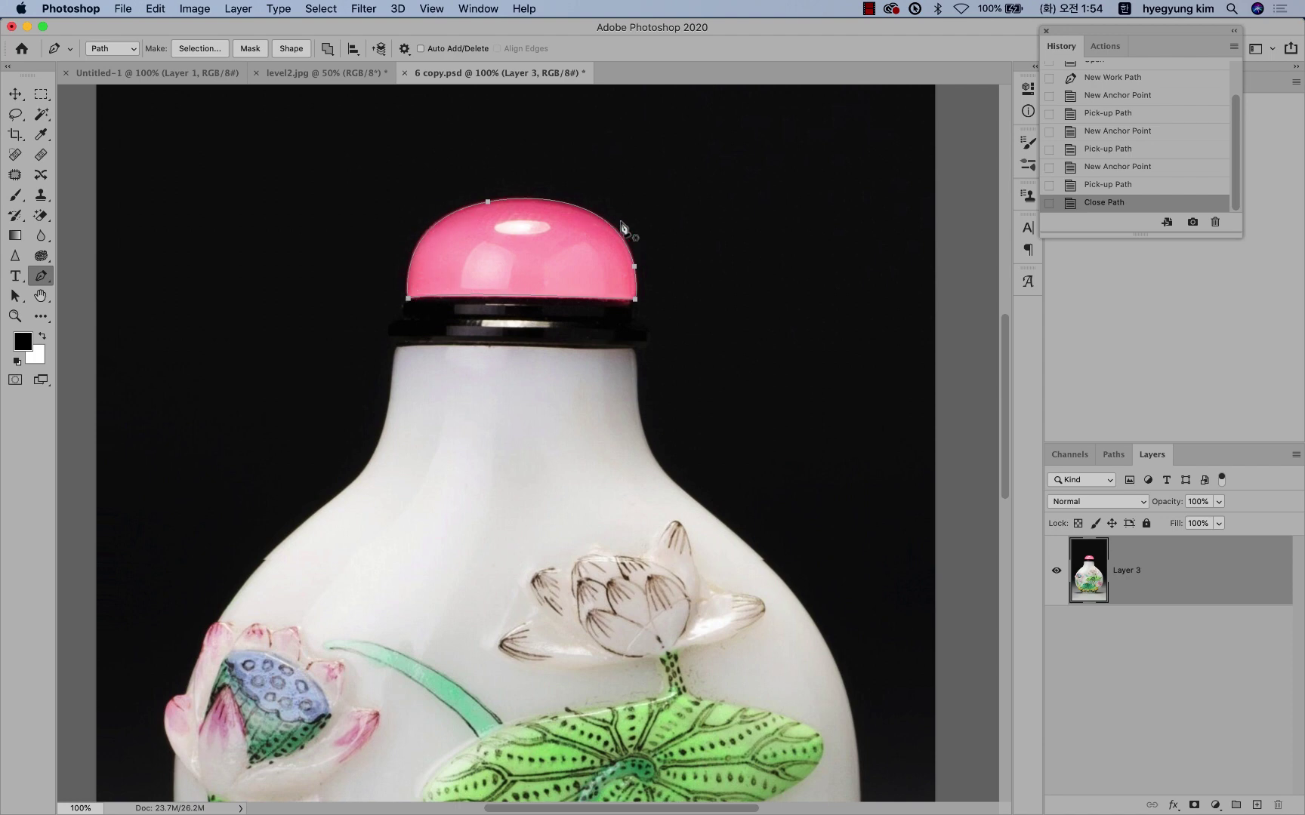
Step: Copy the cap path's selection to a new layer, check it by hiding Layer 3, then revert with F12
{"action": "right_click", "coordinate": [506, 251]}
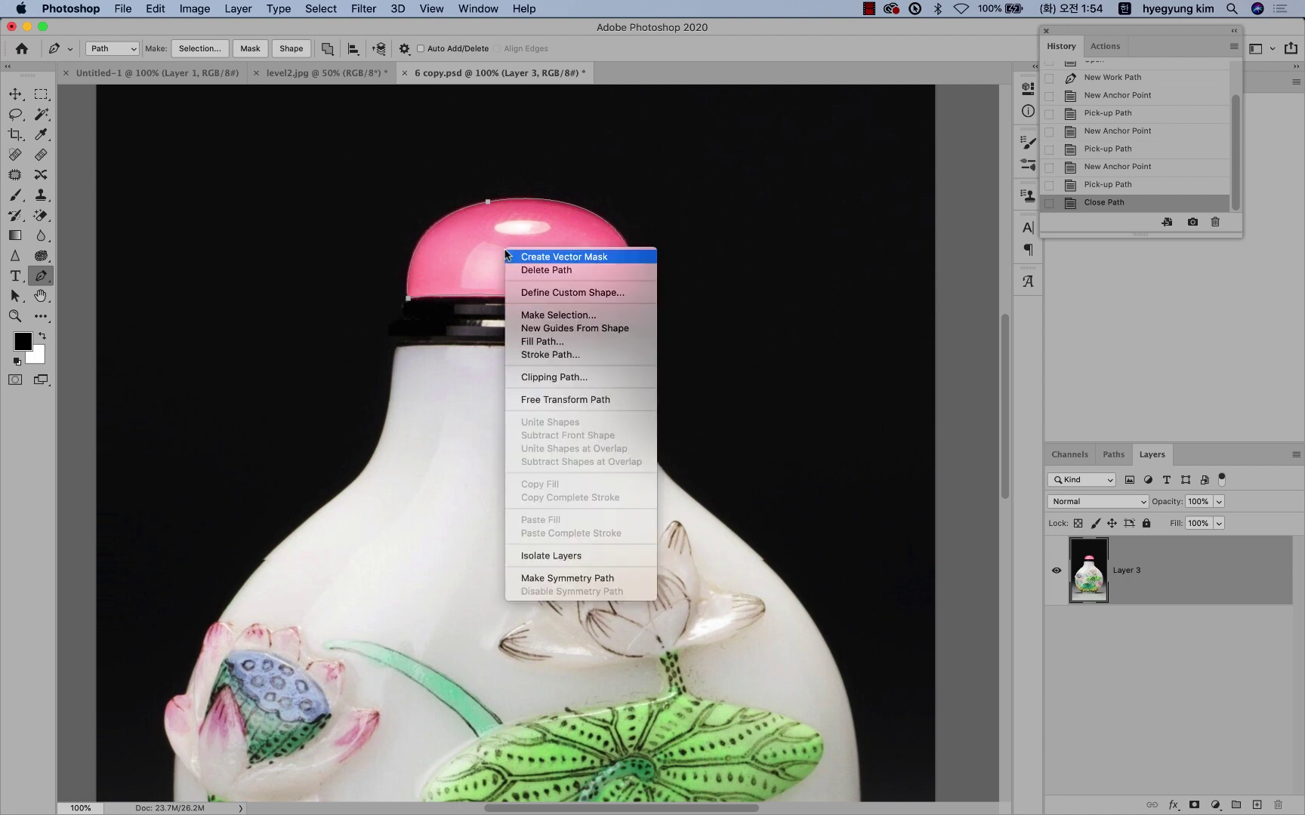
{"action": "left_click", "coordinate": [550, 317]}
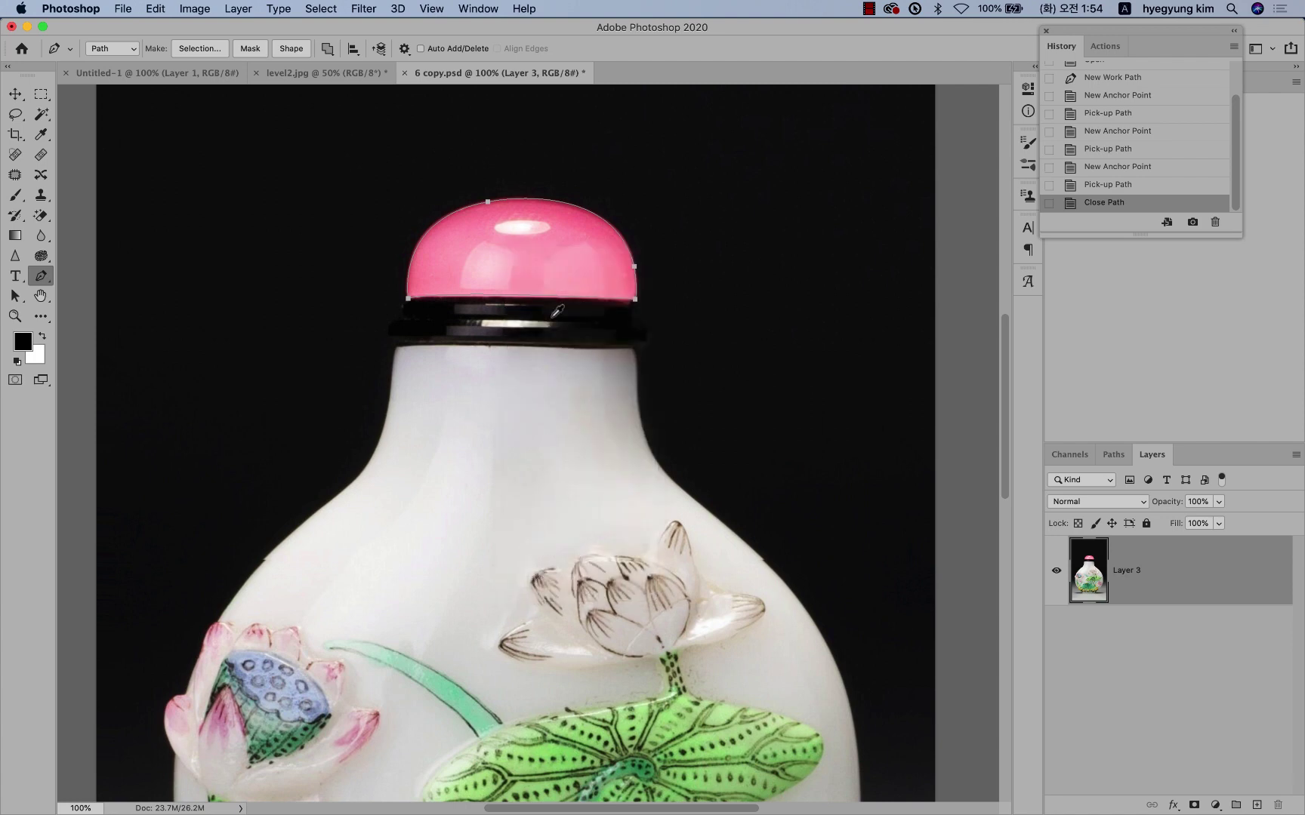
{"action": "left_click", "coordinate": [699, 338]}
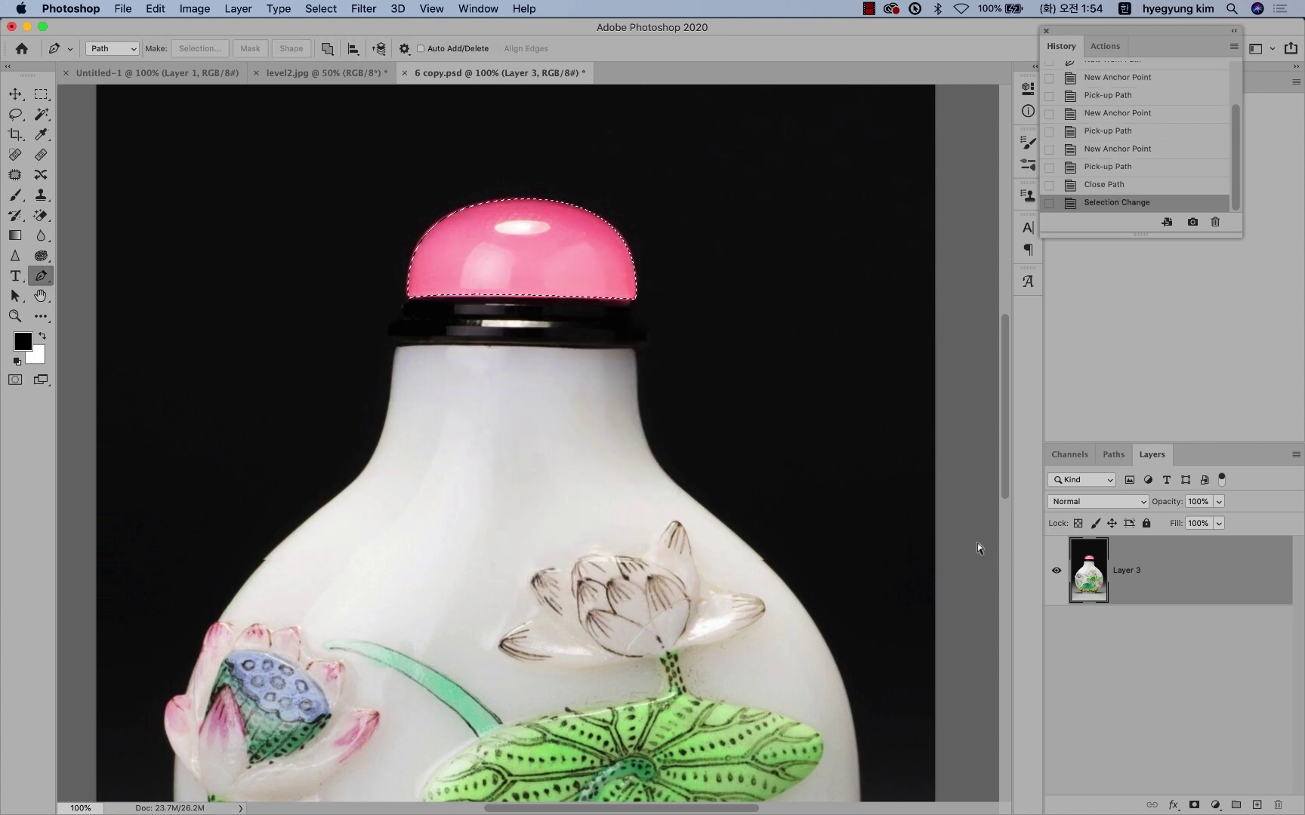
{"action": "key", "text": "ctrl+j"}
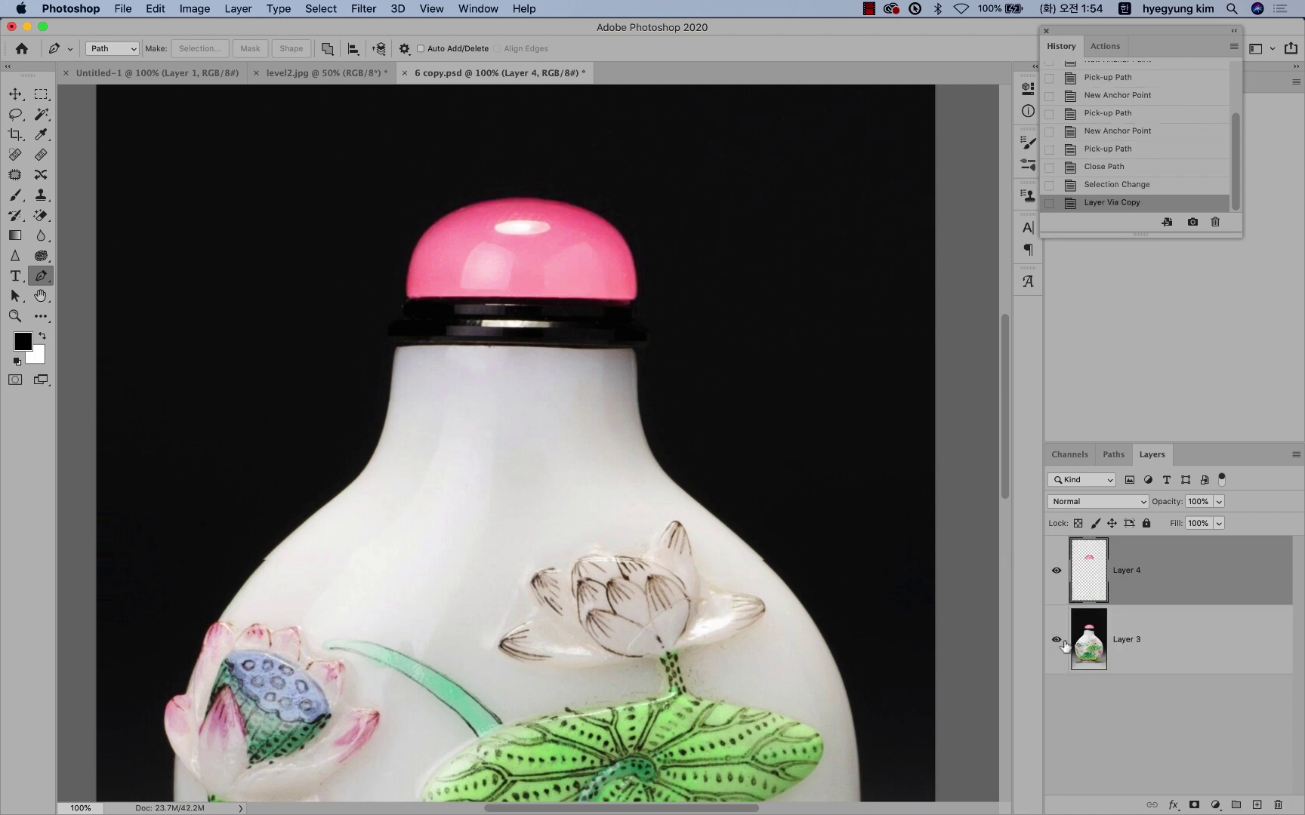
{"action": "left_click", "coordinate": [1055, 643]}
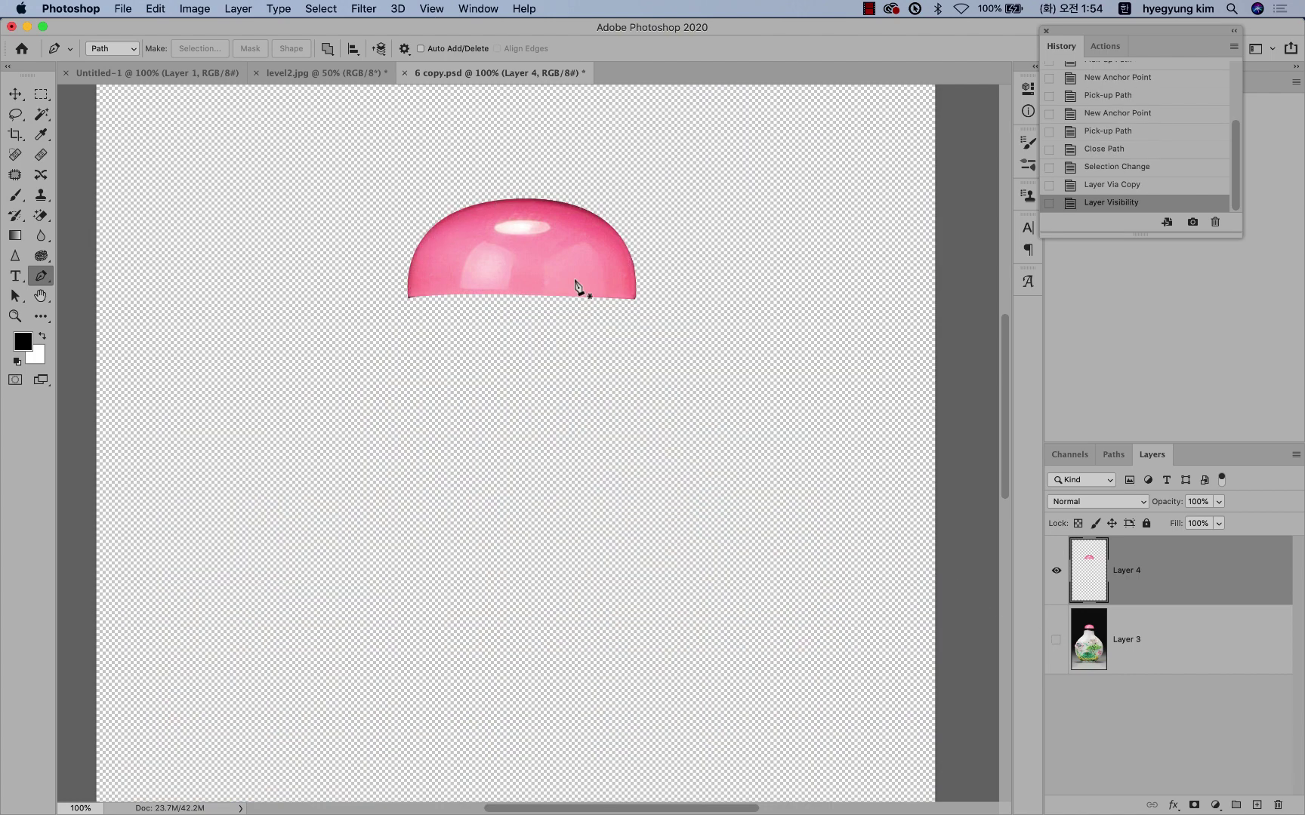
{"action": "left_click", "coordinate": [1056, 642]}
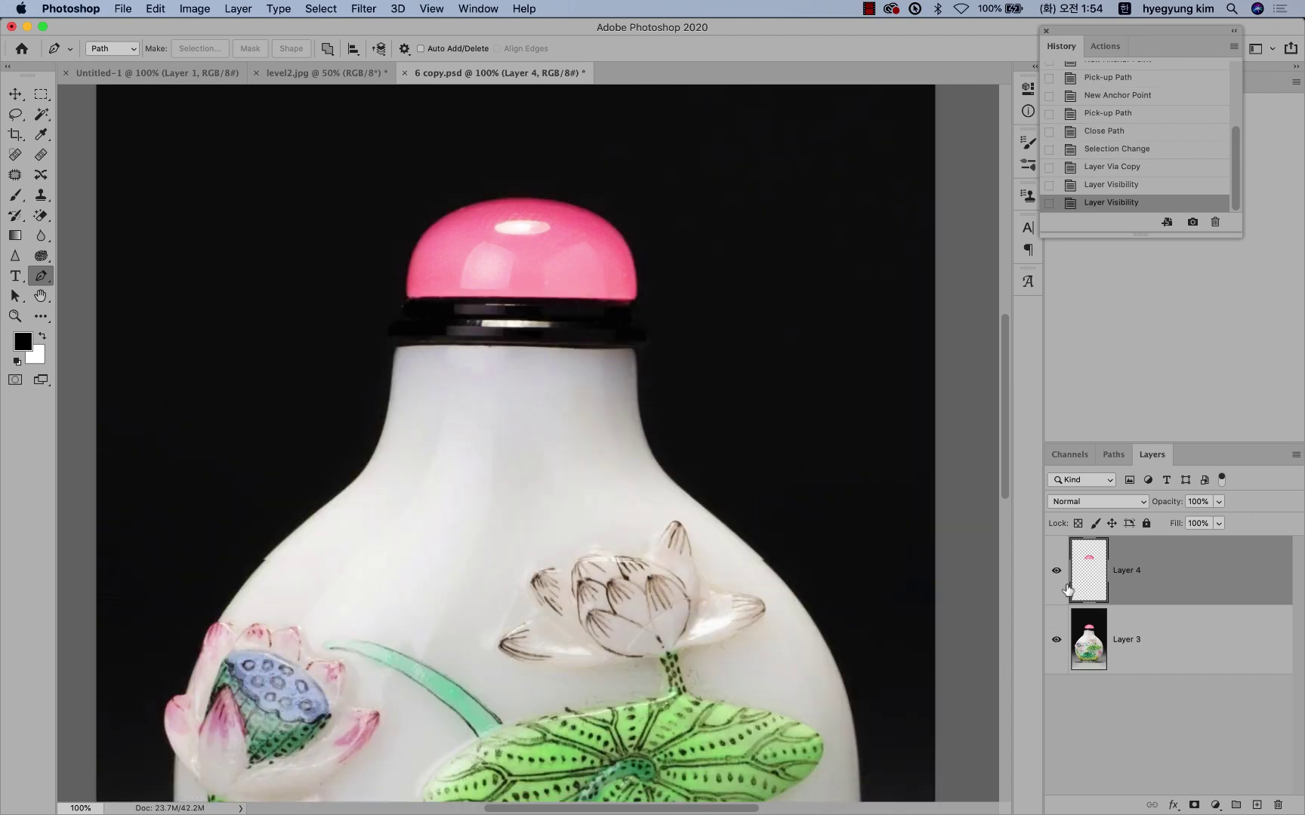
{"action": "key", "text": "F12"}
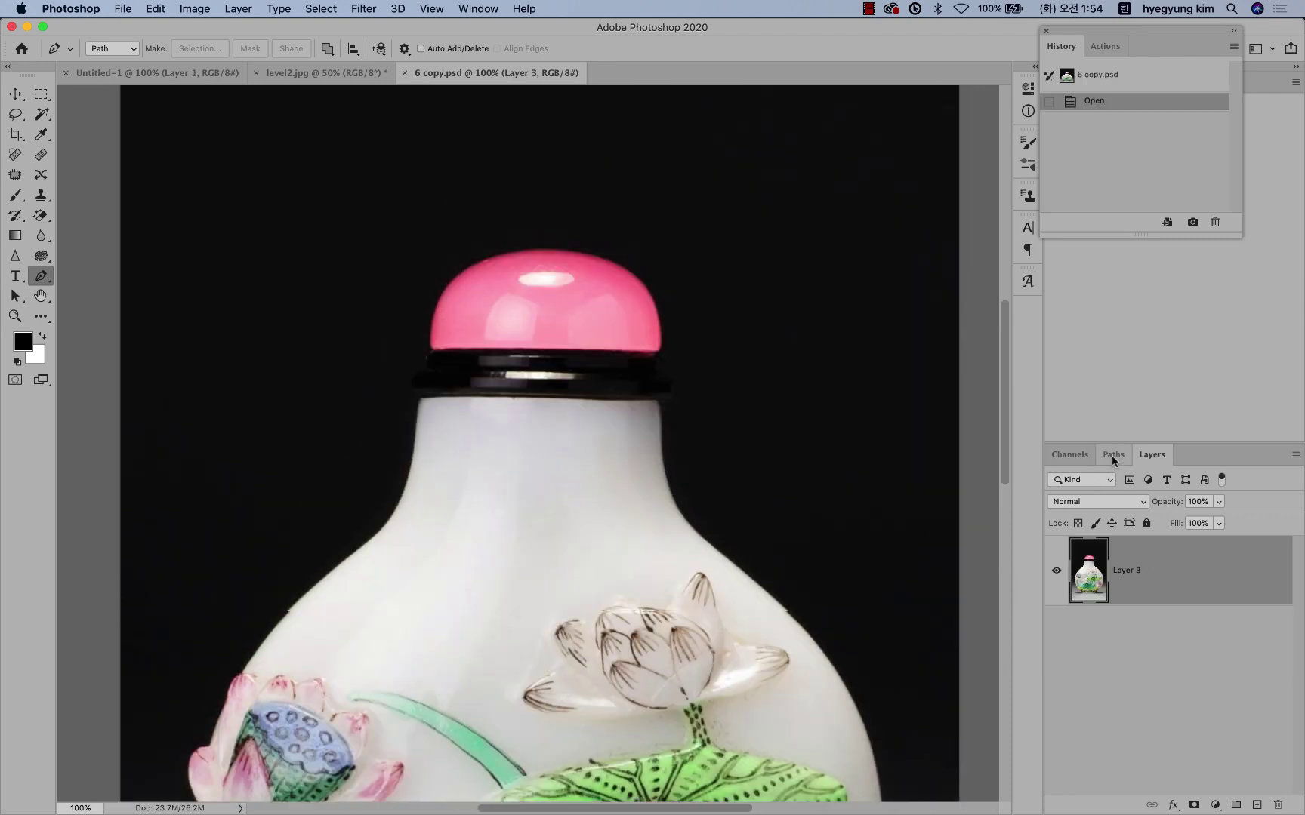
Step: Show the Work Path tracing the lotus bottle and zoom out to 66.67% to see it whole
{"action": "left_click", "coordinate": [1111, 455]}
{"action": "left_click", "coordinate": [1088, 510]}
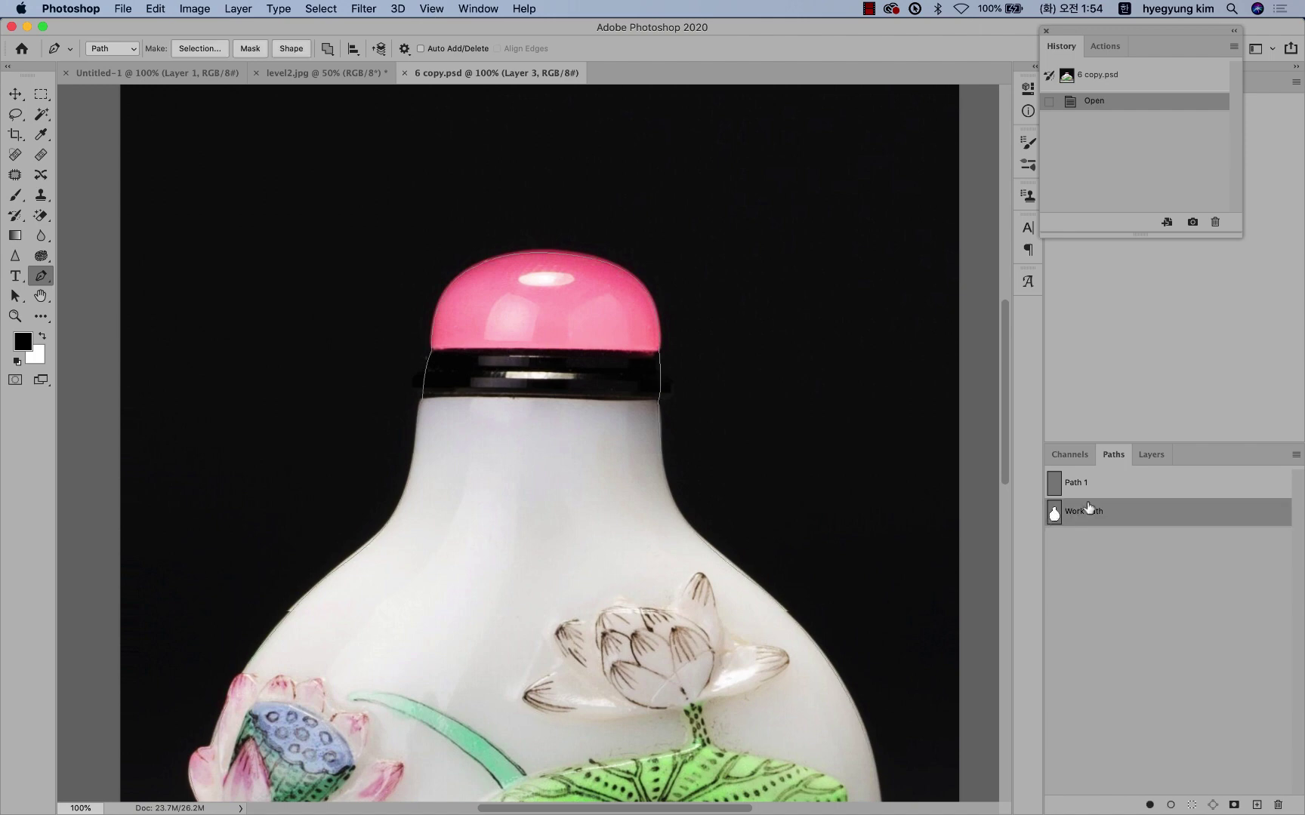
{"action": "left_click", "coordinate": [1148, 455]}
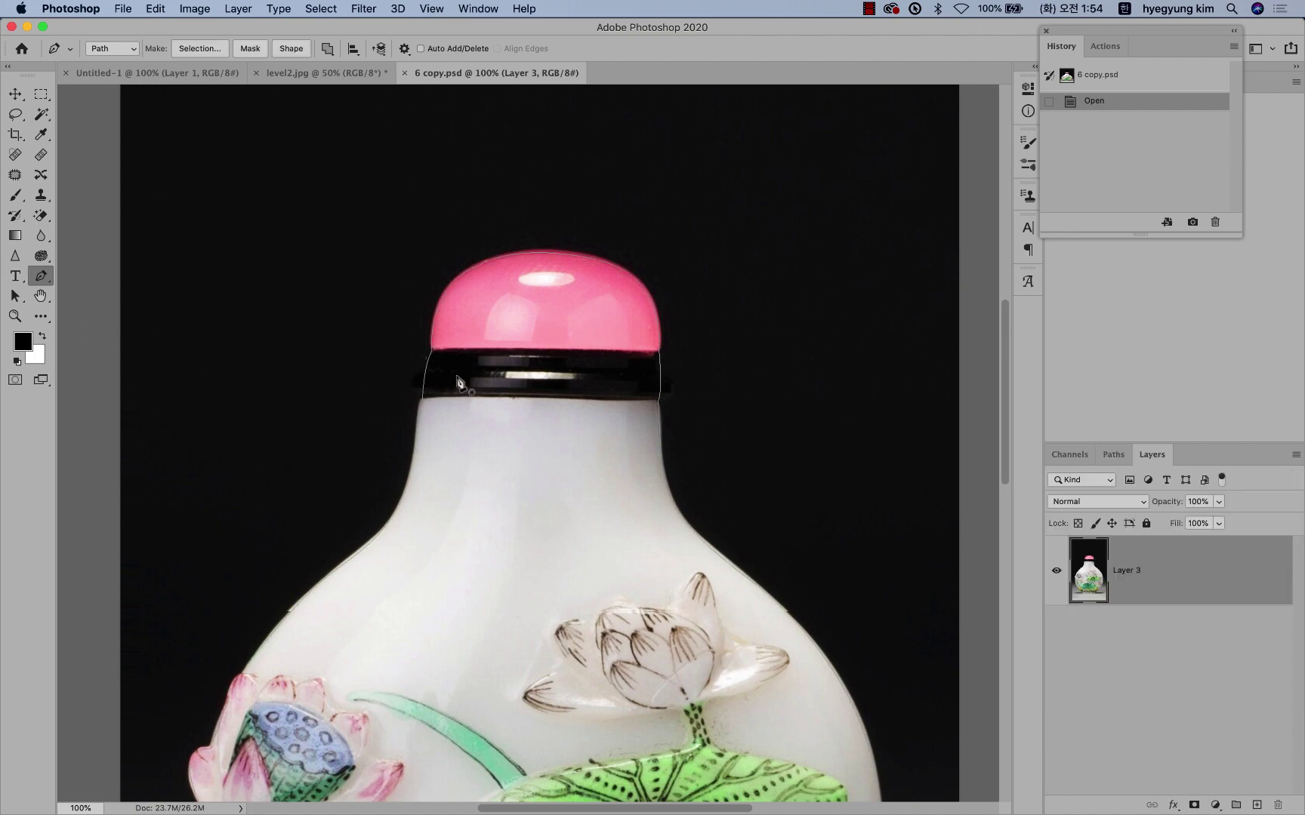
{"action": "key", "text": "super+minus"}
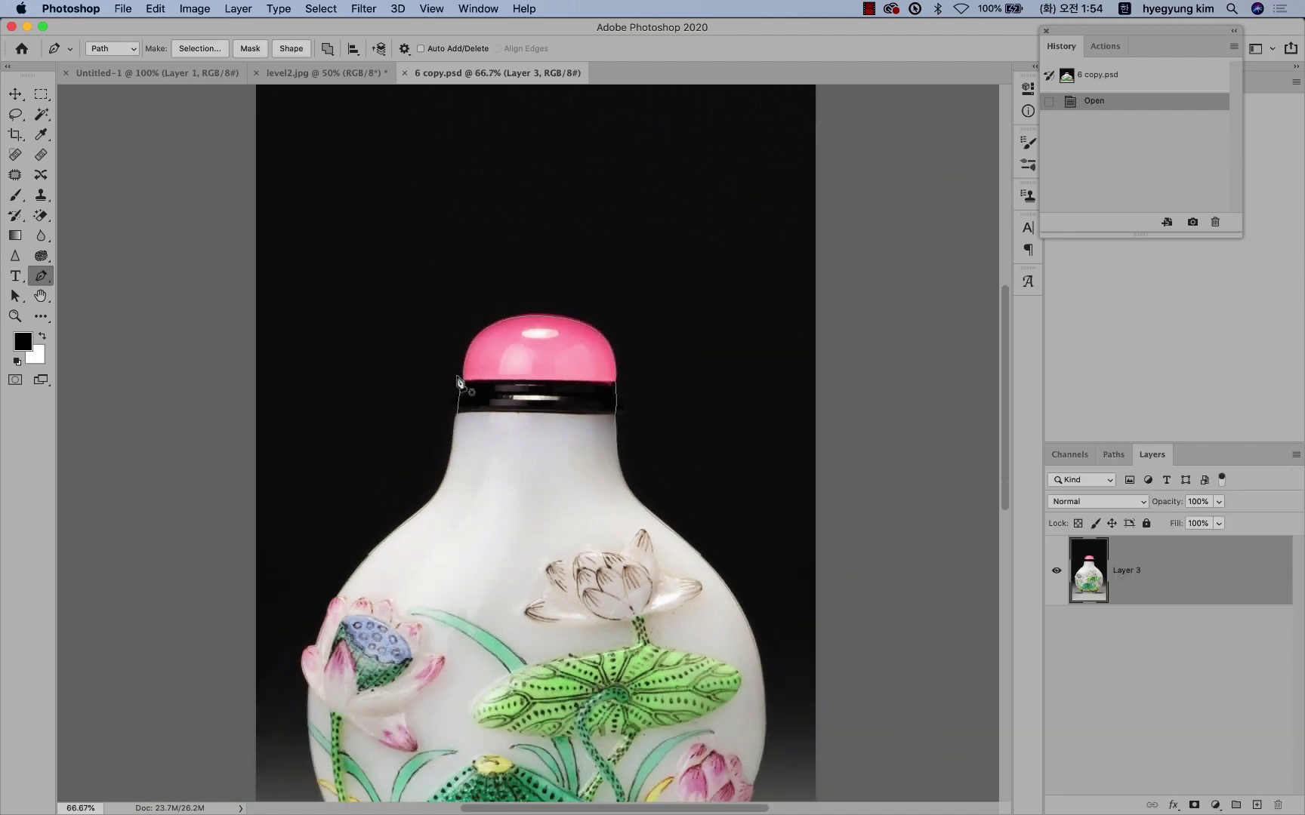
{"action": "scroll", "coordinate": [505, 279], "scroll_direction": "down", "scroll_amount": 3}
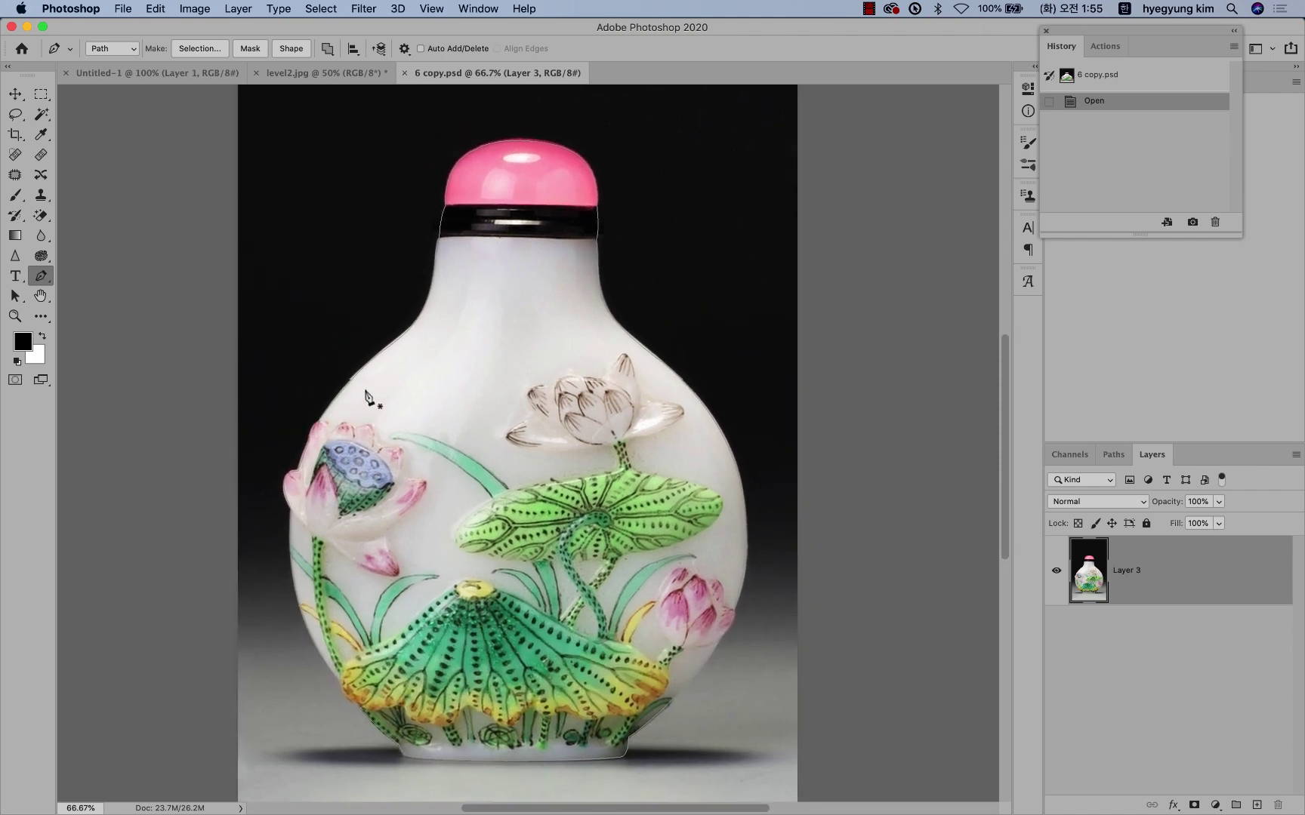
{"action": "left_click", "coordinate": [15, 296]}
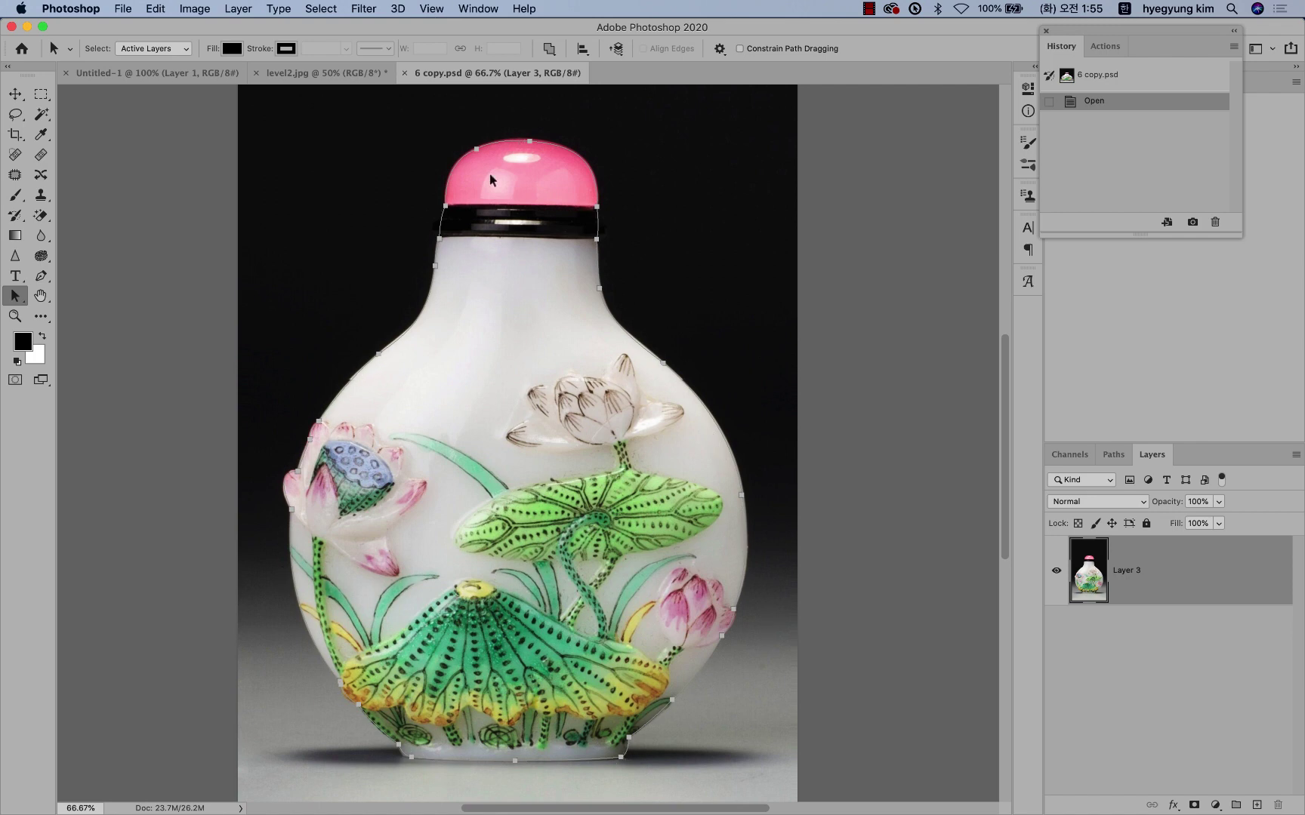
Step: Turn the bottle path into a selection, copy it onto Layer 4, and hide Layer 3
{"action": "left_click", "coordinate": [41, 276]}
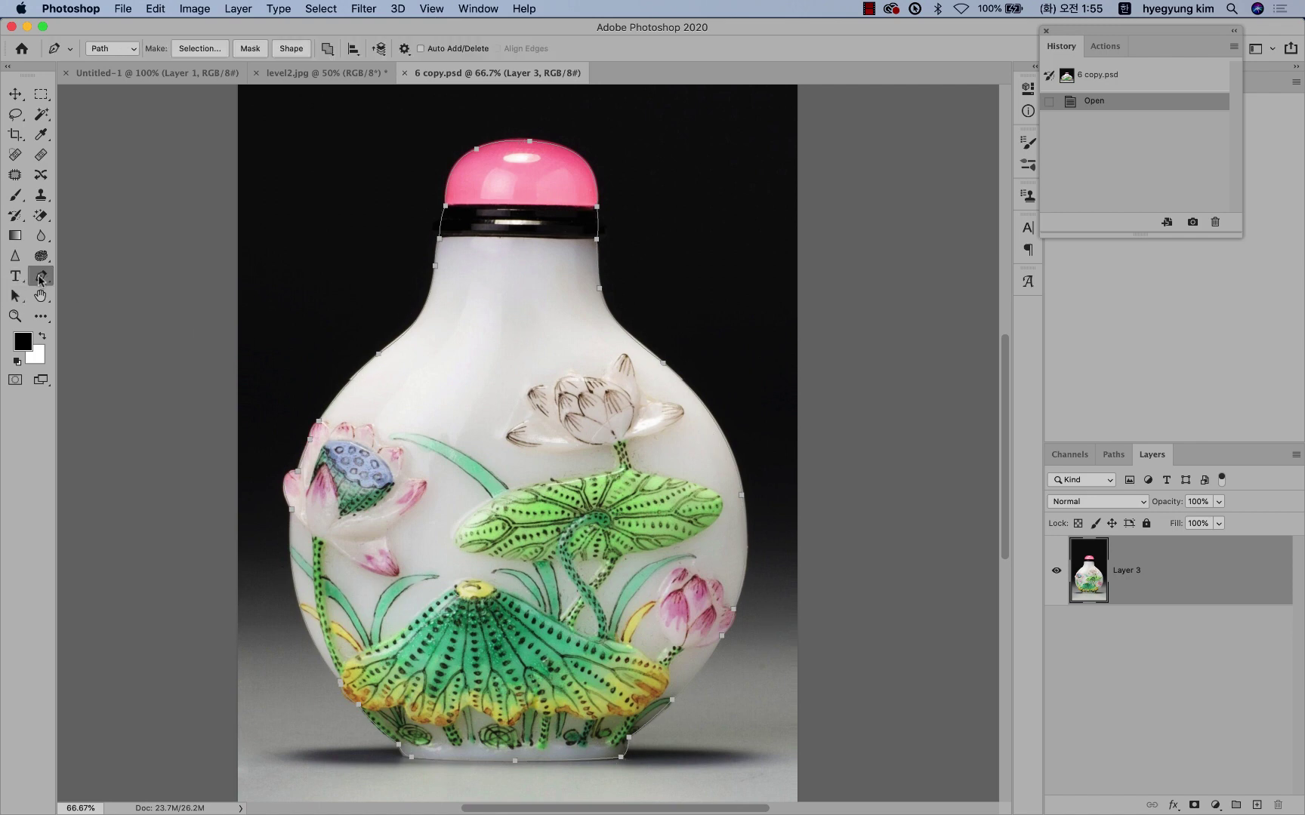
{"action": "right_click", "coordinate": [515, 312]}
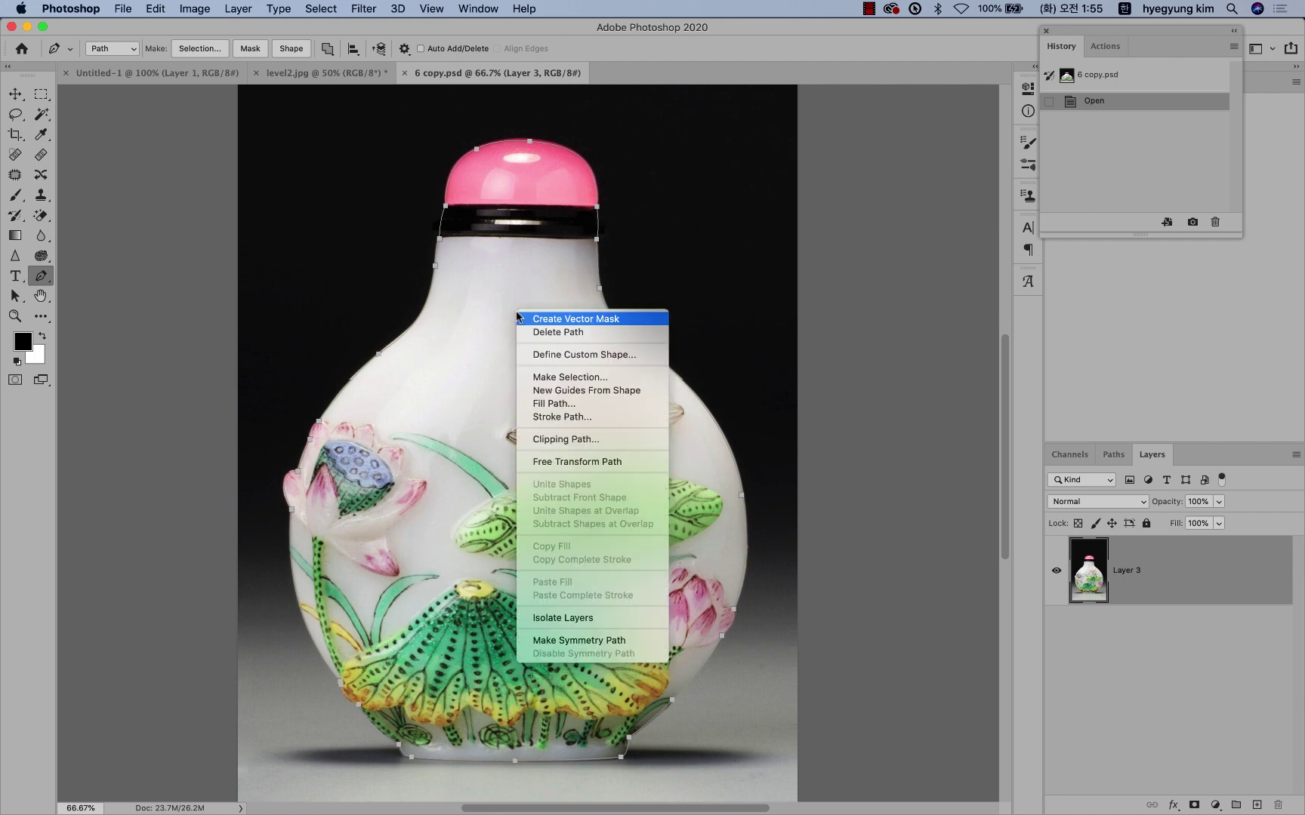
{"action": "left_click", "coordinate": [543, 376]}
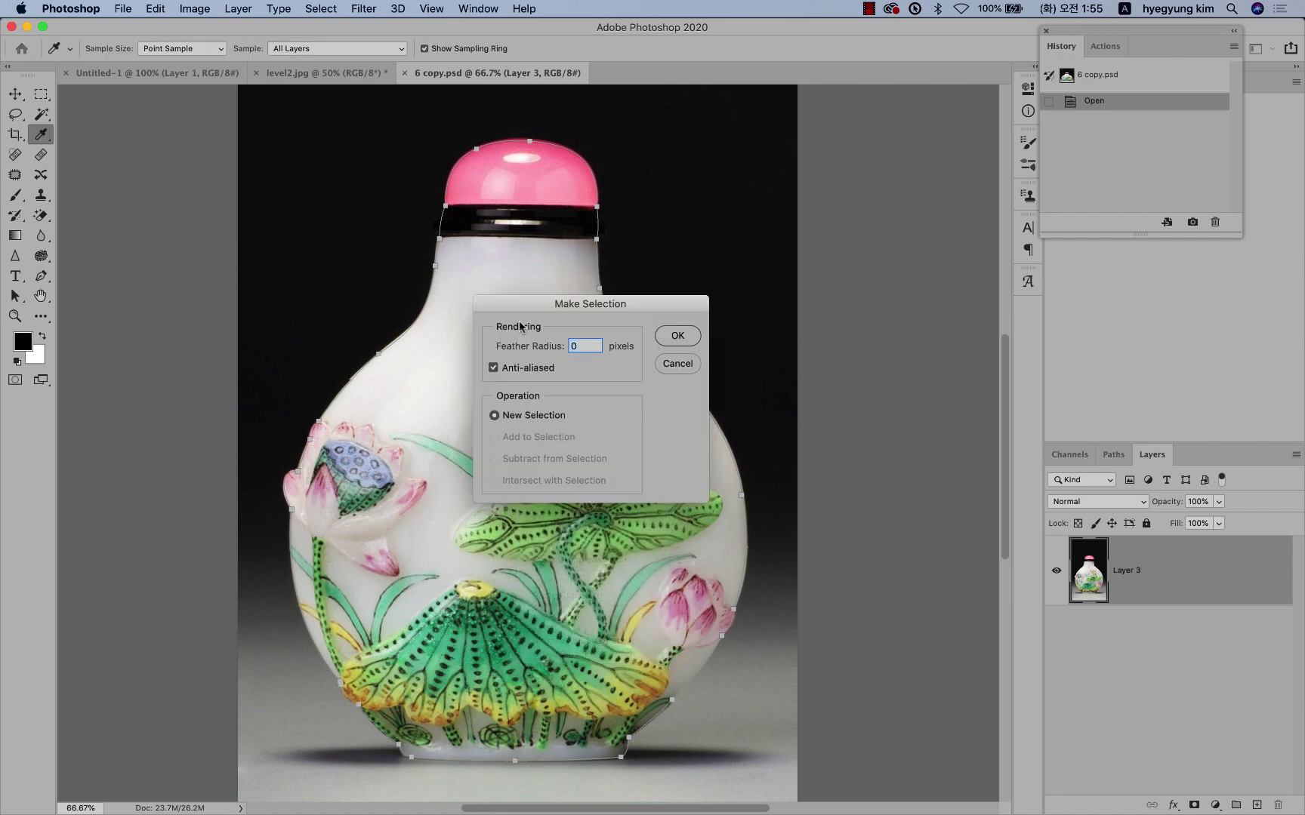
{"action": "left_click", "coordinate": [677, 336]}
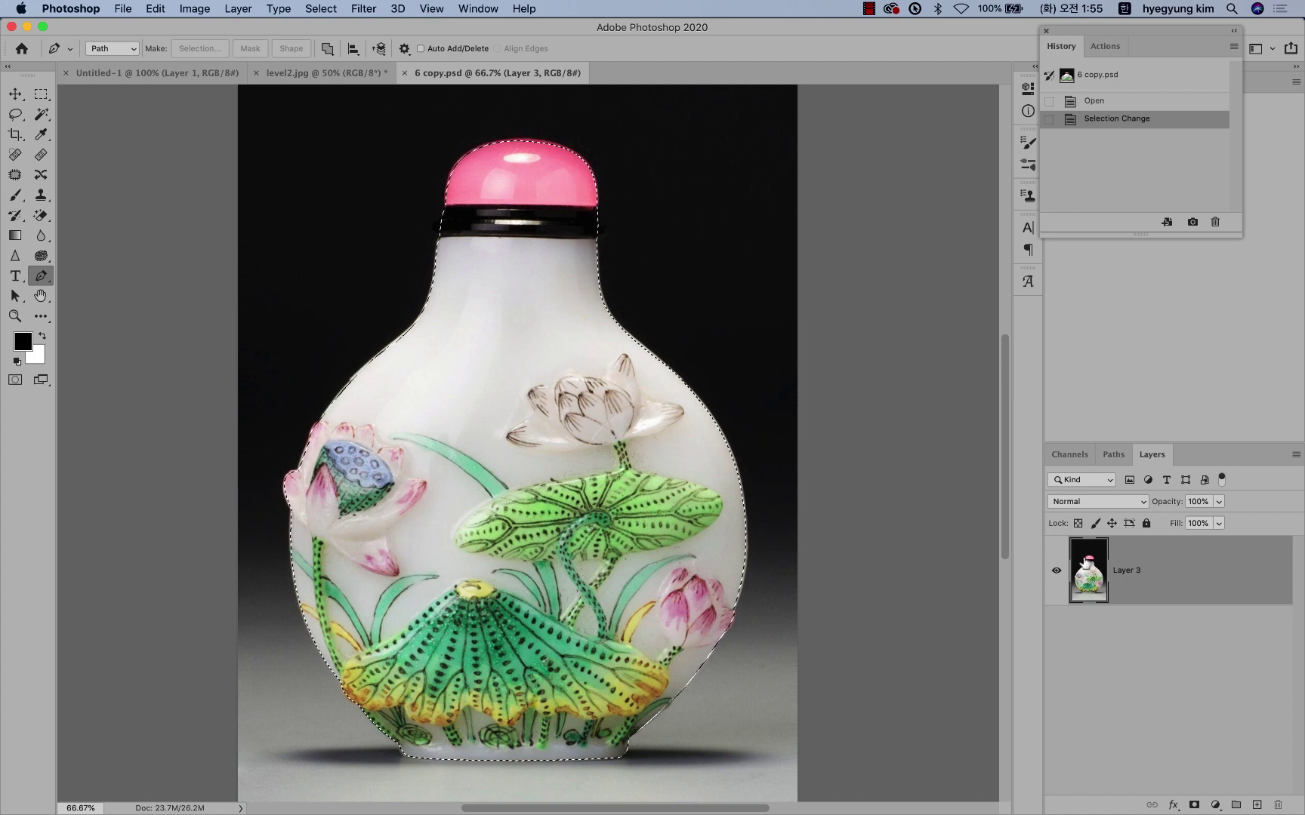
{"action": "key", "text": "super+j"}
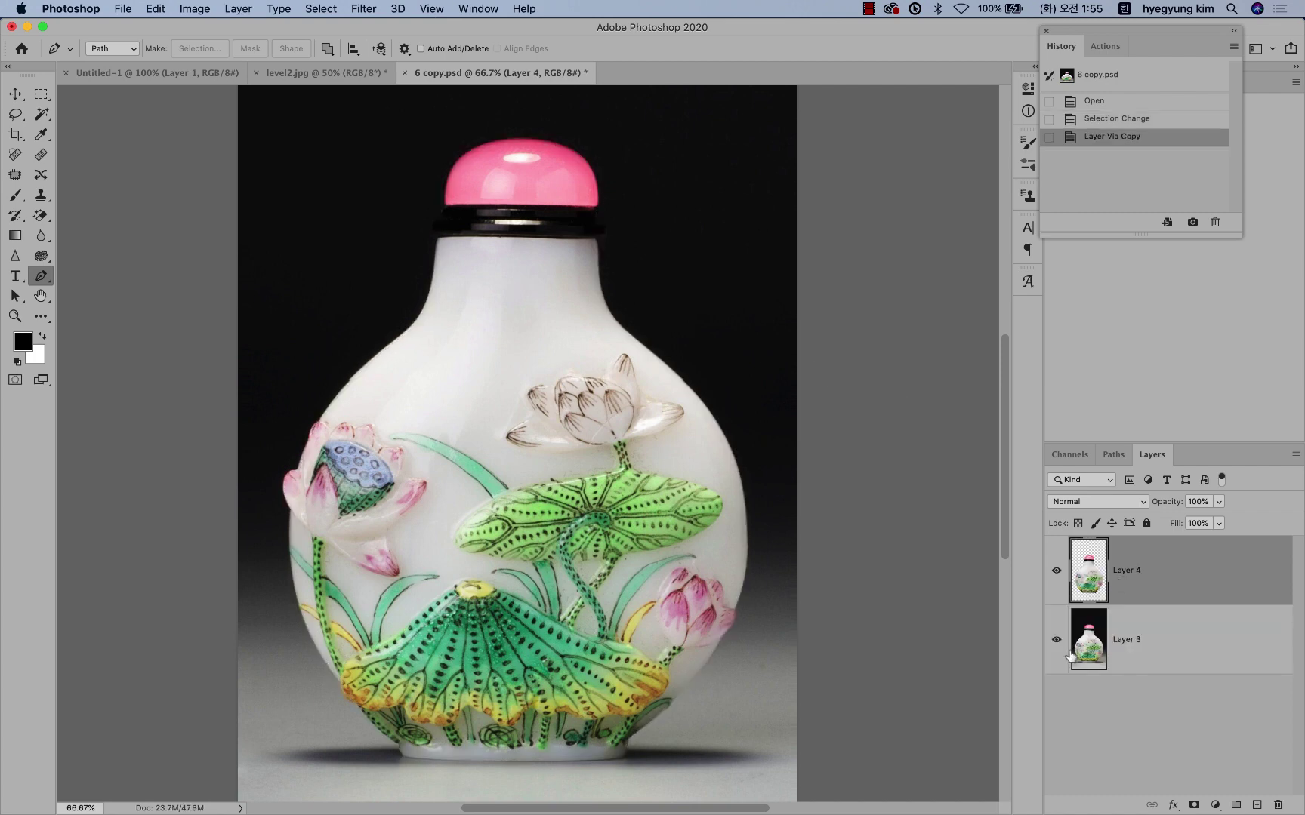
{"action": "left_click", "coordinate": [1056, 640]}
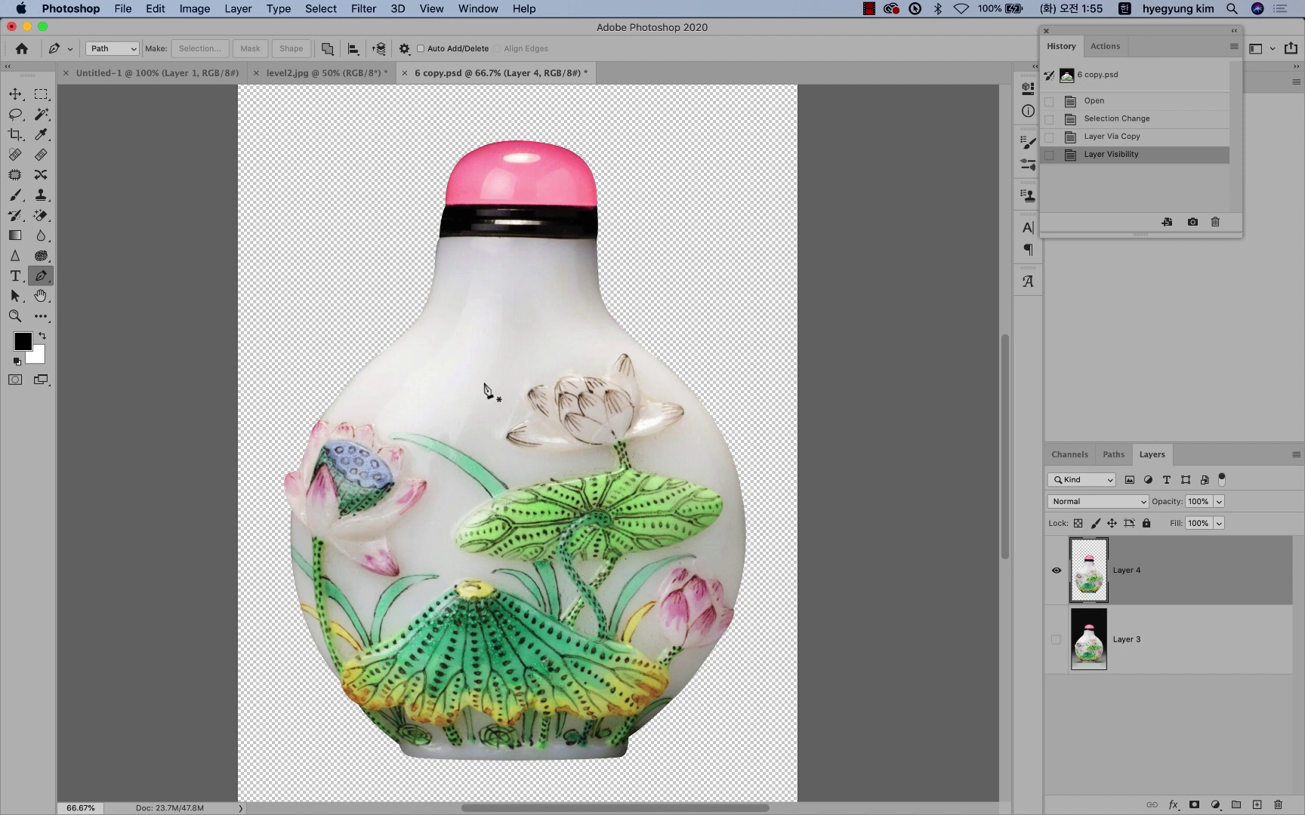
Step: Add a white-filled Layer 5 beneath the cut-out bottle and check it by toggling Layer 4
{"action": "left_click", "coordinate": [1169, 650]}
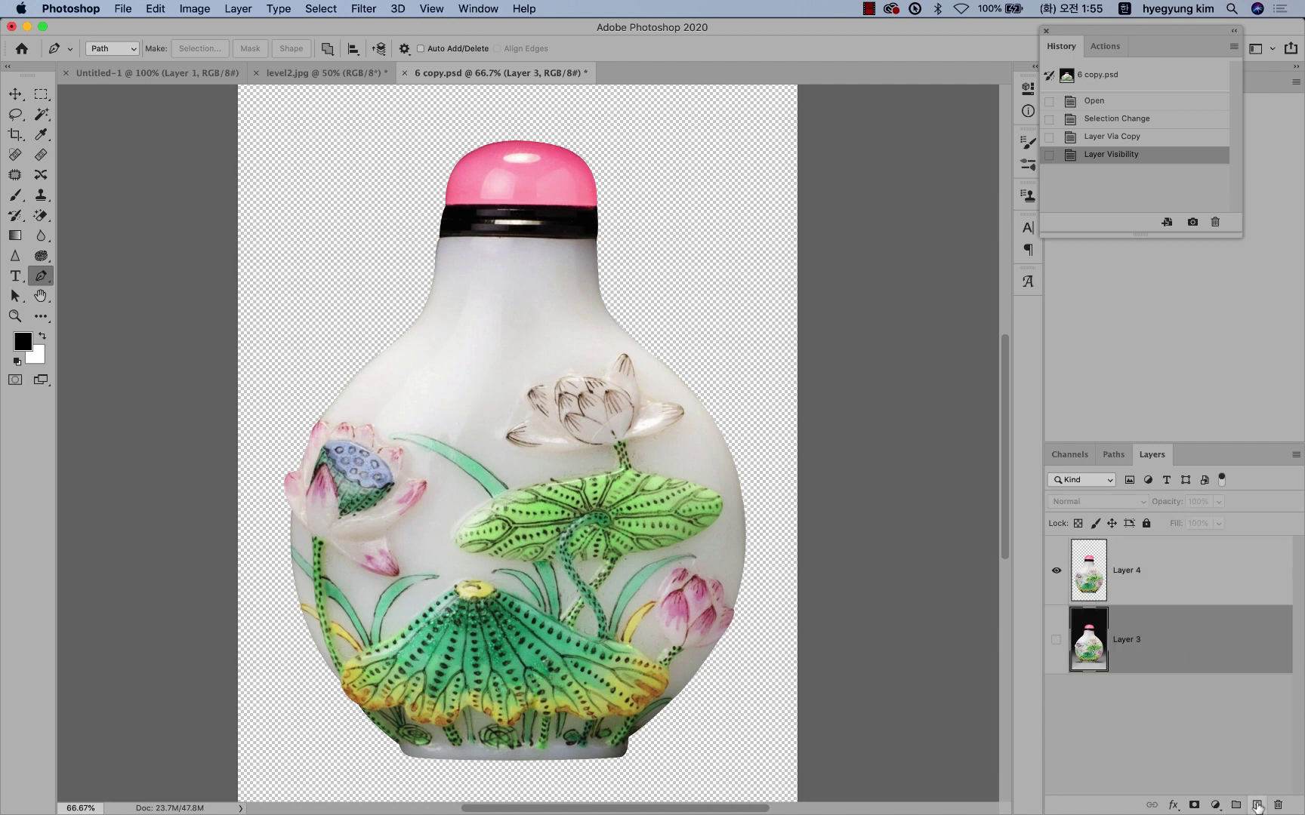
{"action": "left_click", "coordinate": [1256, 805]}
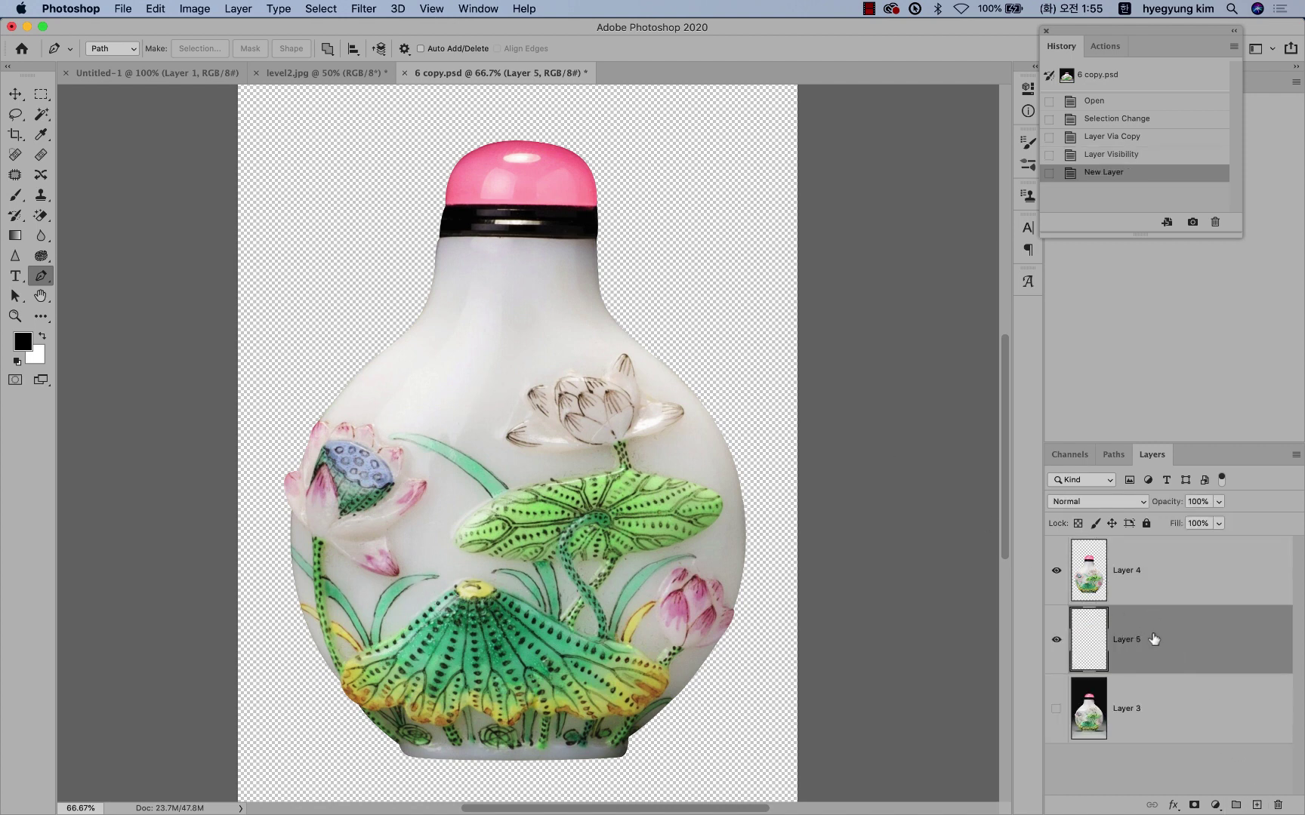
{"action": "key", "text": "super+BackSpace"}
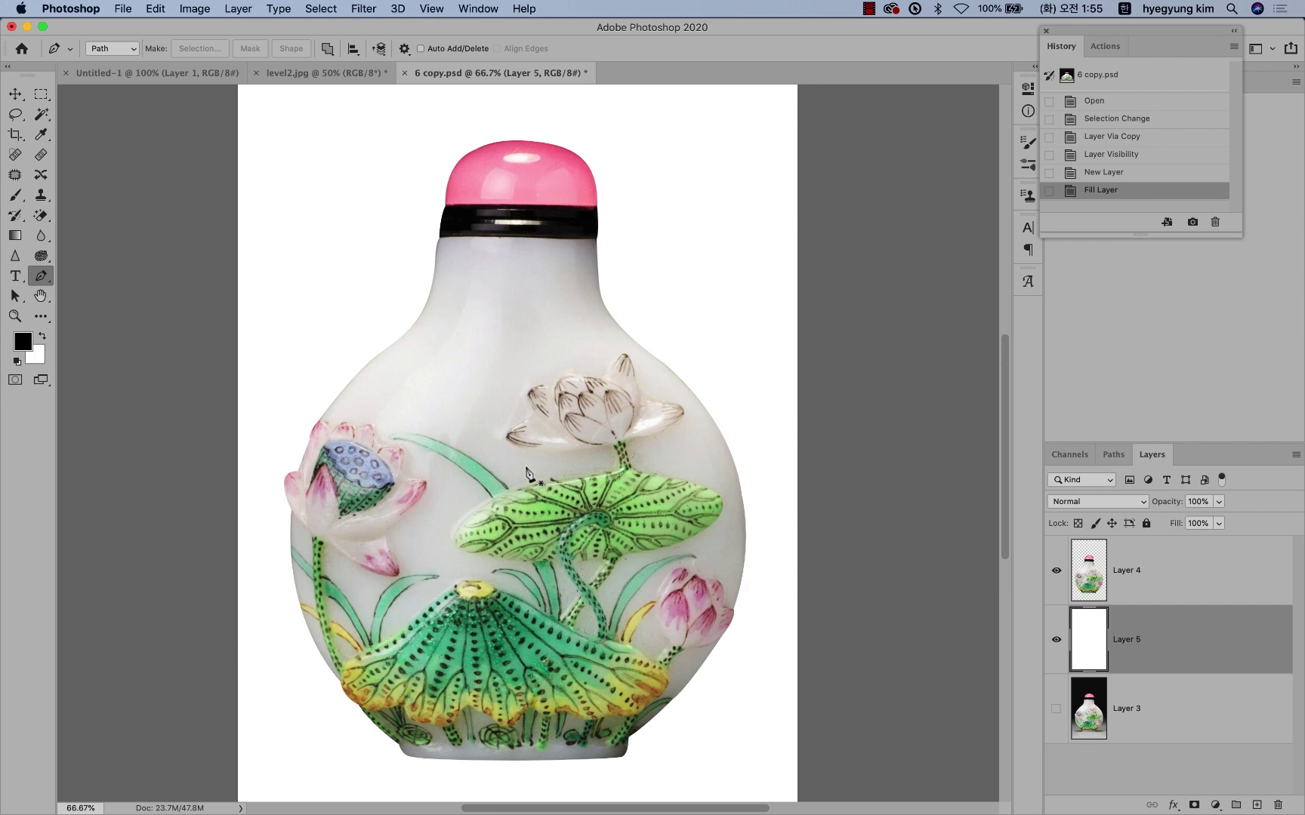
{"action": "left_click", "coordinate": [1117, 571]}
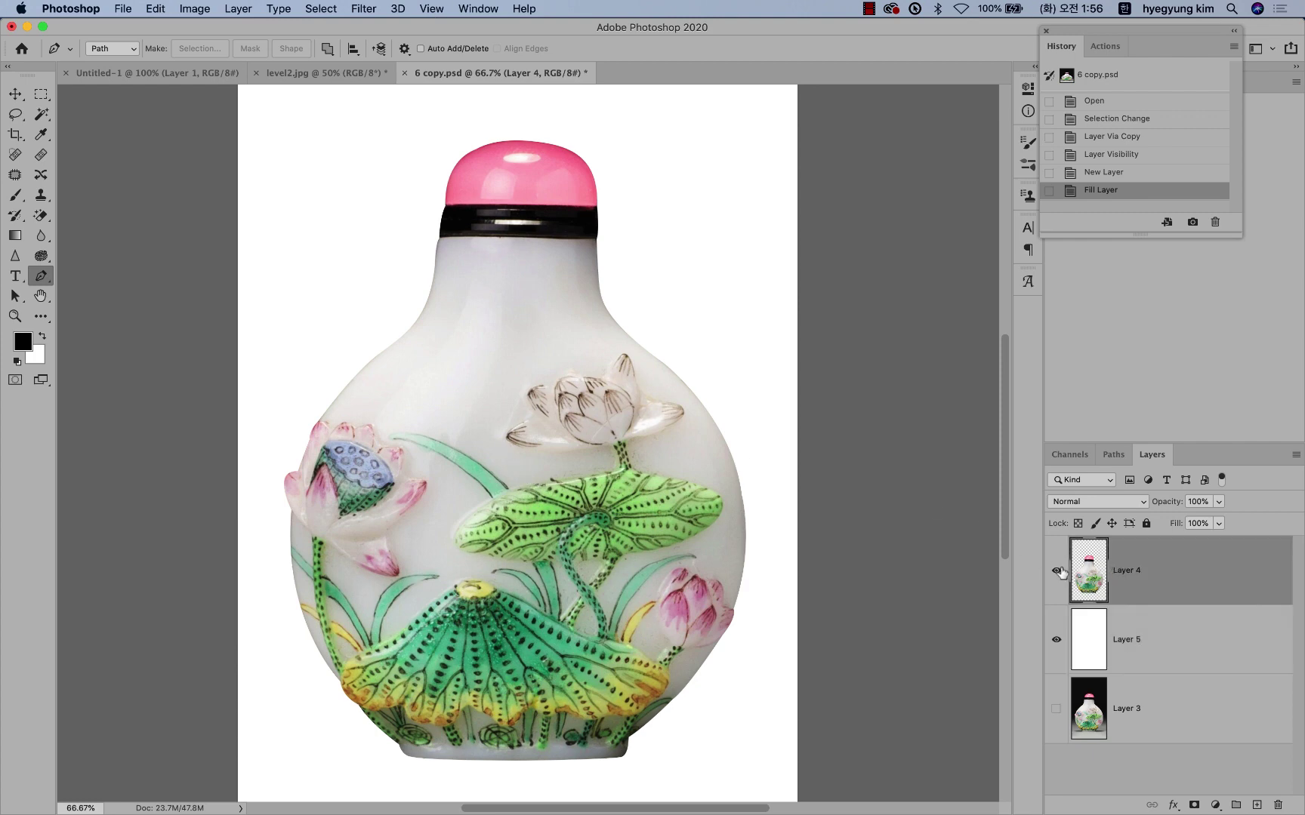
{"action": "left_click", "coordinate": [1057, 571]}
{"action": "left_click", "coordinate": [1056, 571]}
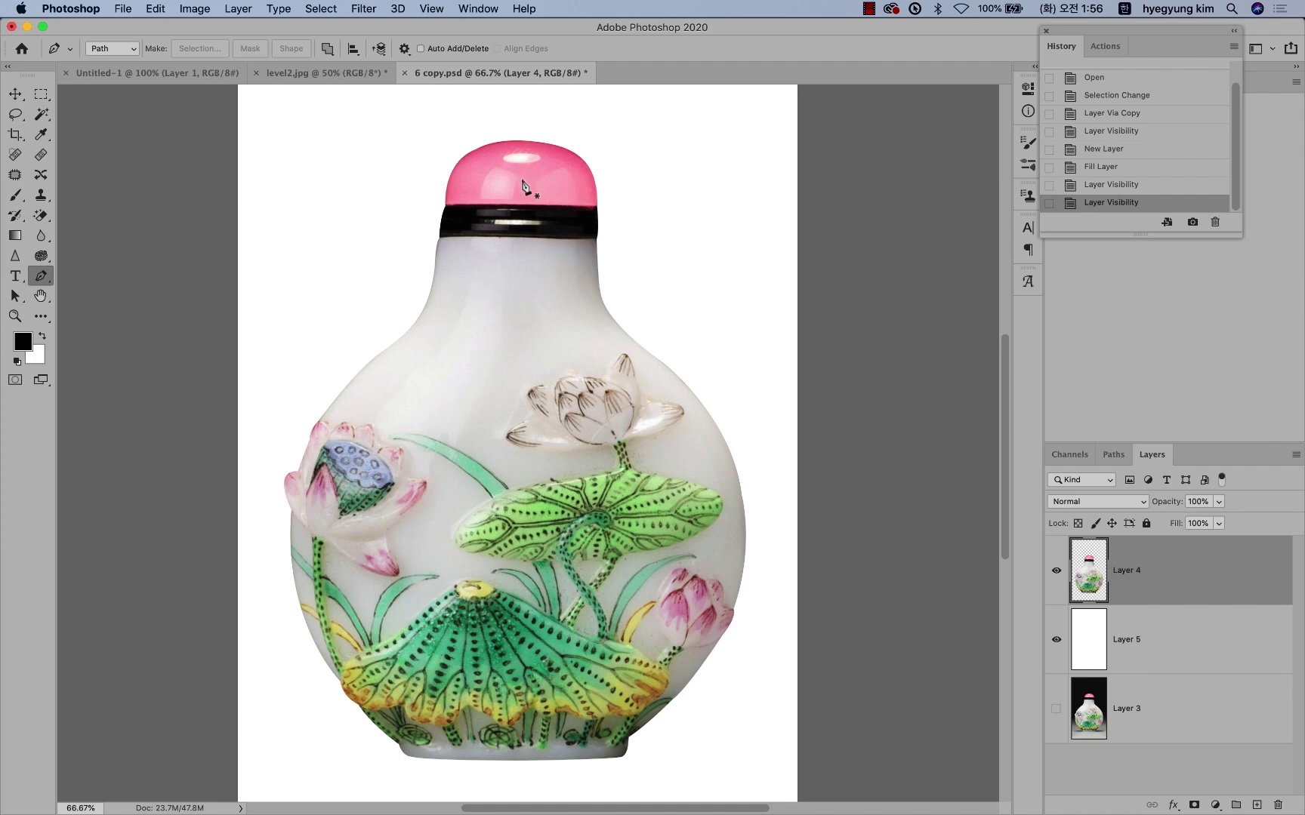
Step: Draw a freehand Lasso selection loosely around the bottle's pink cap
{"action": "left_click", "coordinate": [15, 114]}
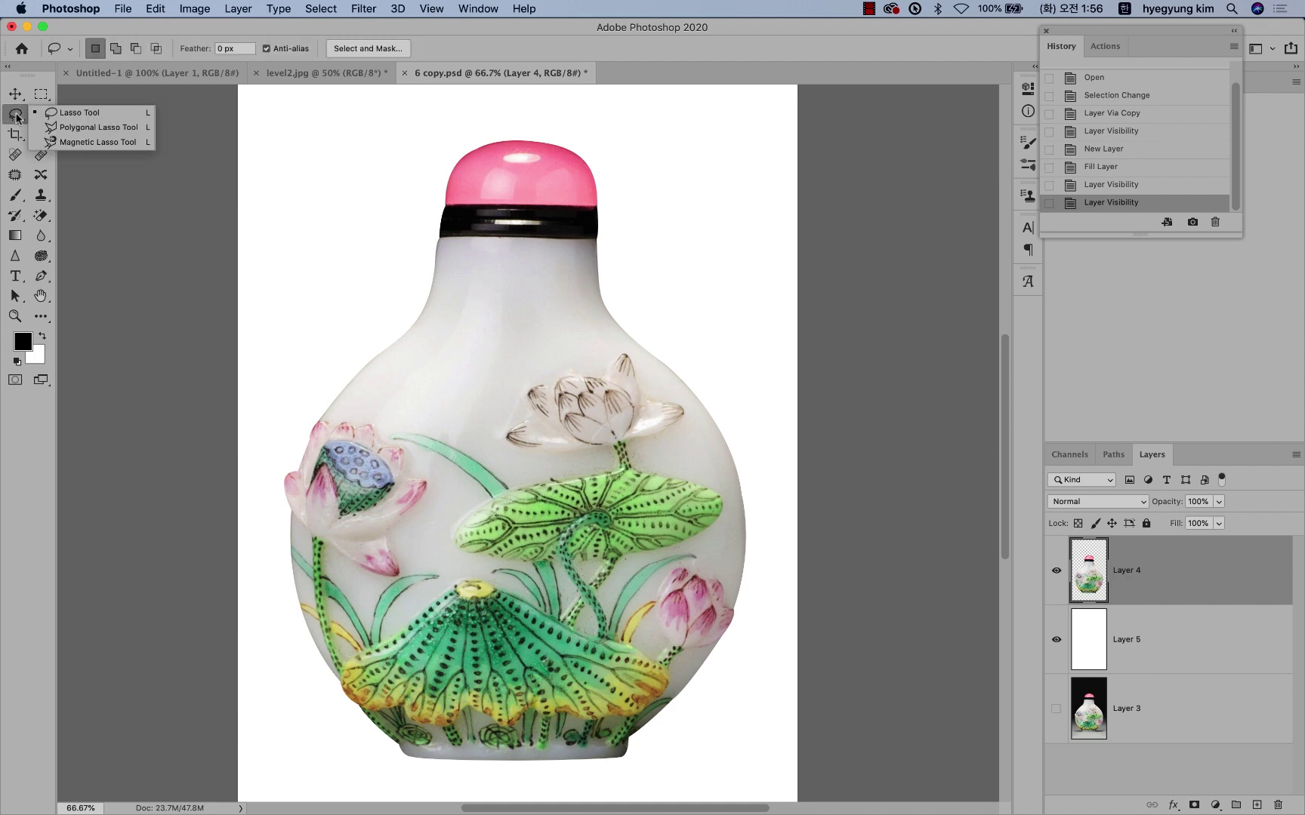
{"action": "left_click", "coordinate": [67, 119]}
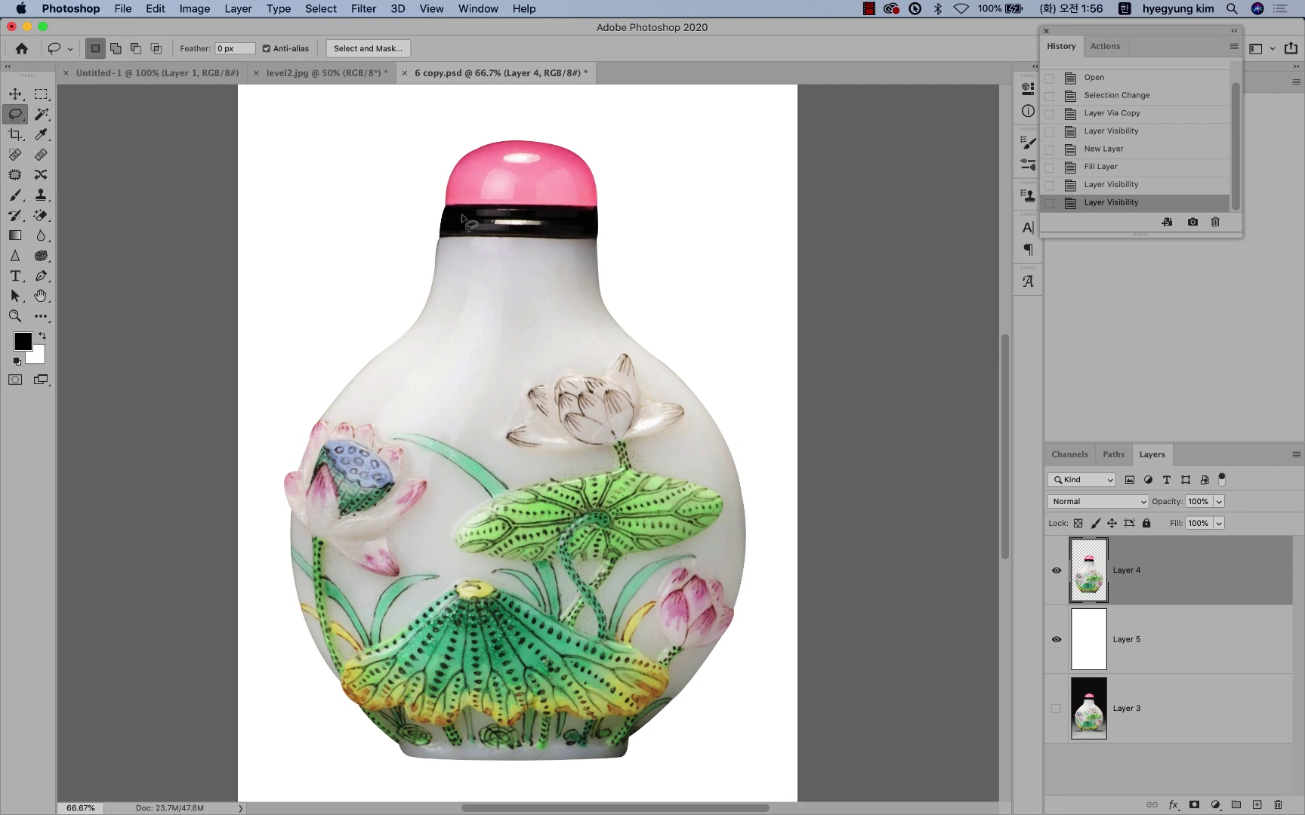
{"action": "mouse_move", "coordinate": [603, 213]}
{"action": "left_mouse_down"}
{"action": "mouse_move", "coordinate": [619, 195]}
{"action": "mouse_move", "coordinate": [600, 213]}
{"action": "left_mouse_up"}
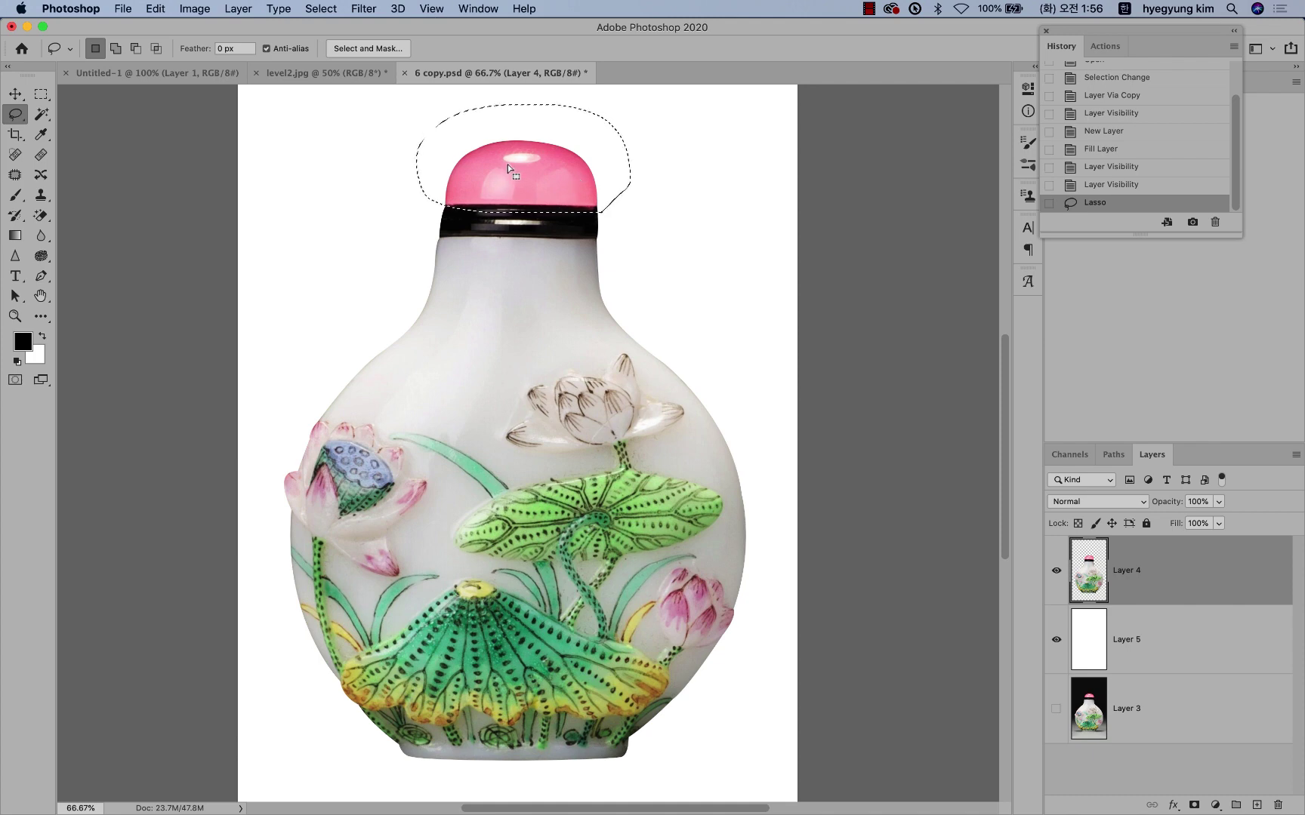
{"action": "left_click", "coordinate": [194, 8]}
{"action": "mouse_move", "coordinate": [221, 52]}
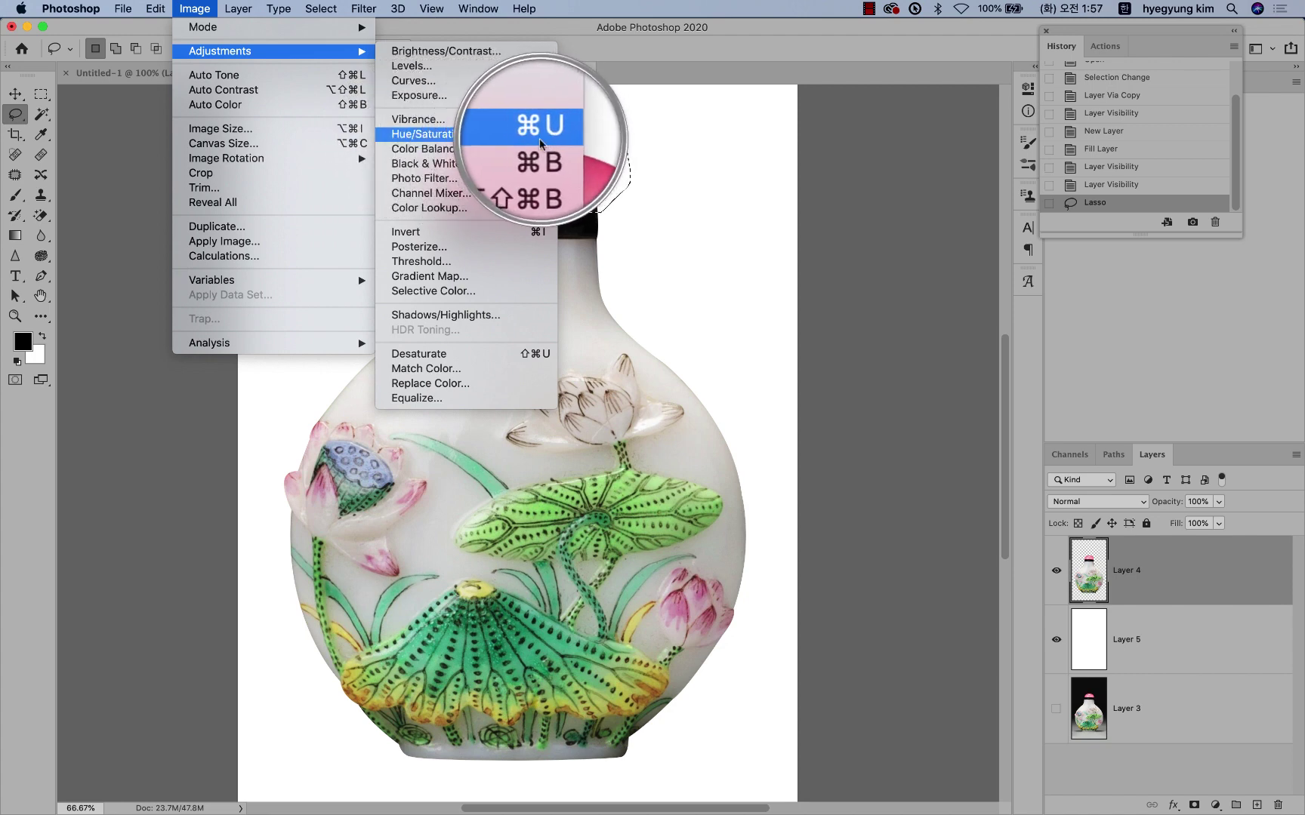
Step: Recolour the cap with Hue/Saturation (Hue +19, Saturation +67), then deselect
{"action": "left_click", "coordinate": [446, 133]}
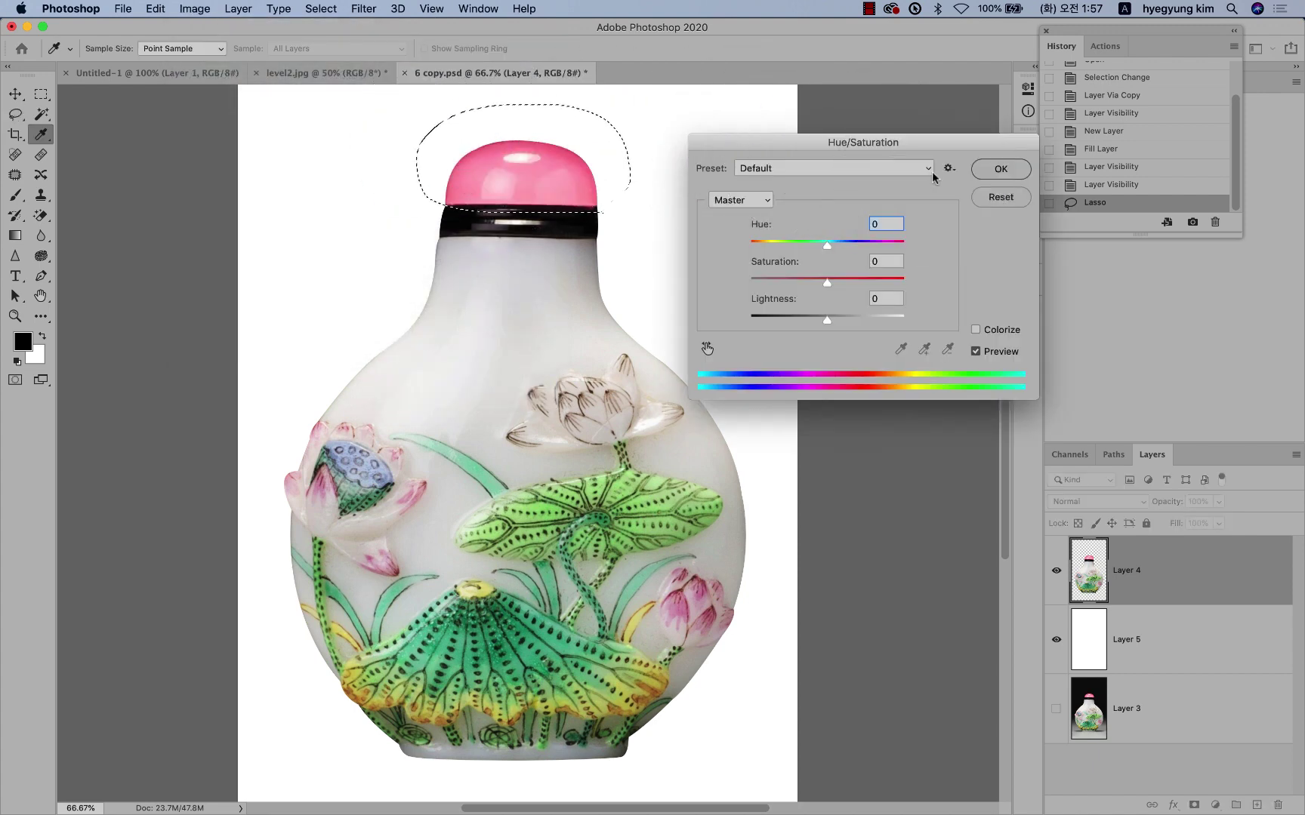
{"action": "left_click_drag", "start_coordinate": [838, 142], "coordinate": [834, 121]}
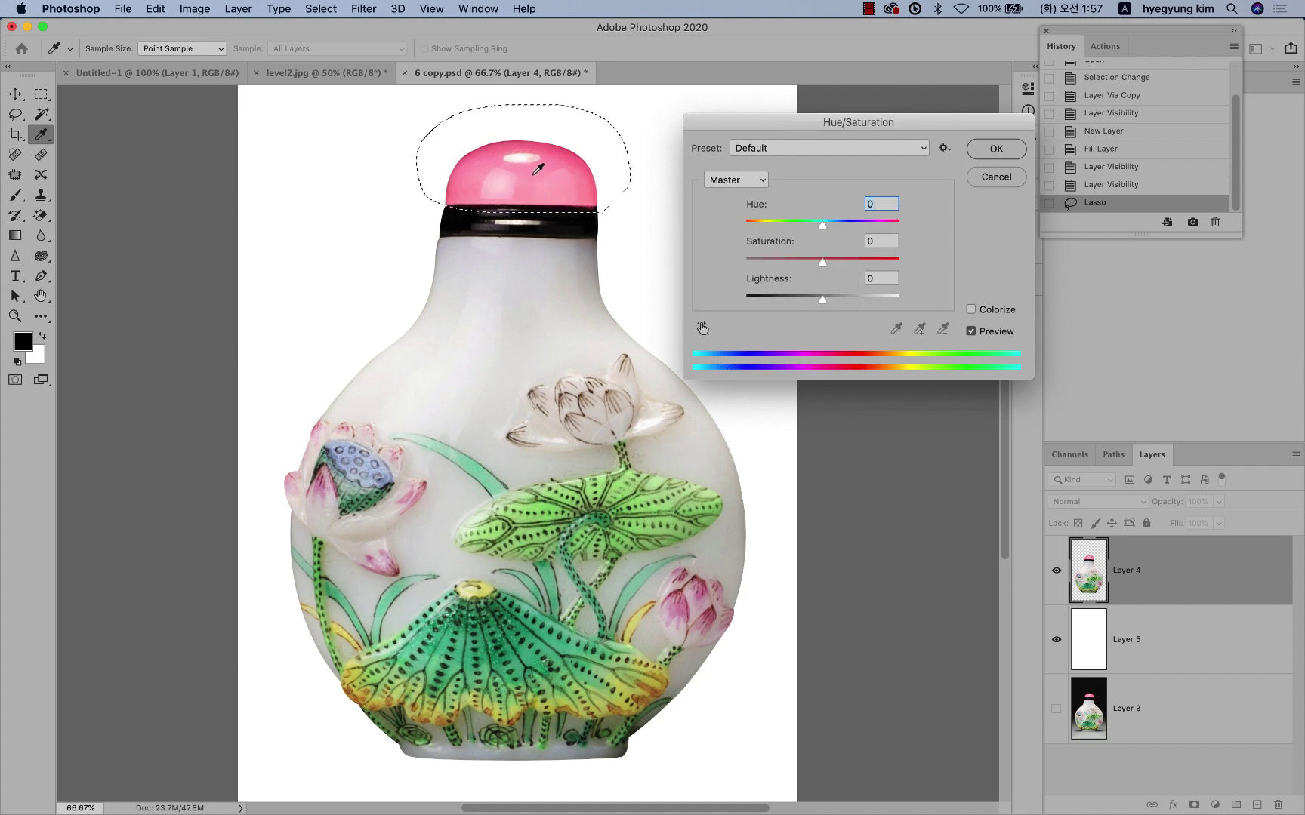
{"action": "mouse_move", "coordinate": [823, 224]}
{"action": "left_mouse_down"}
{"action": "mouse_move", "coordinate": [888, 226]}
{"action": "mouse_move", "coordinate": [778, 228]}
{"action": "left_mouse_up"}
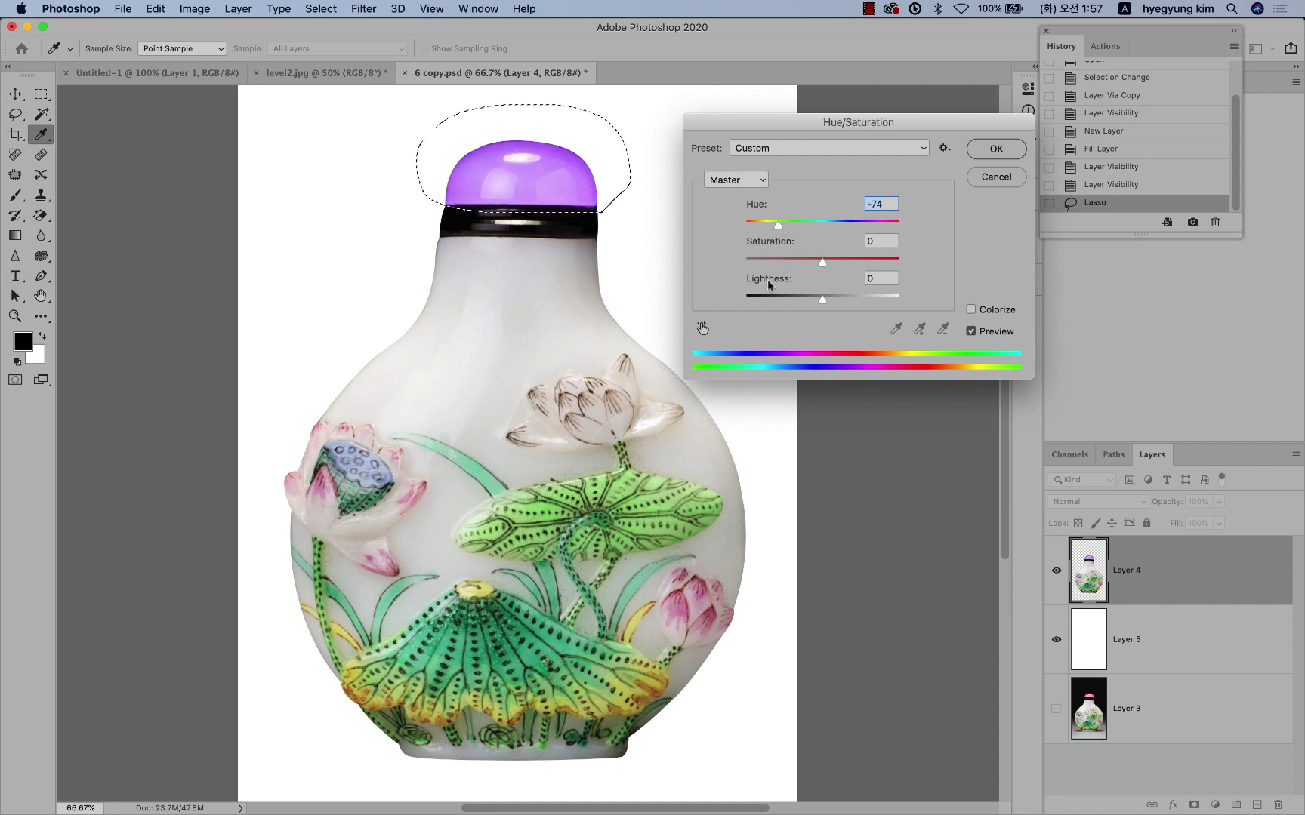
{"action": "mouse_move", "coordinate": [820, 260]}
{"action": "left_mouse_down"}
{"action": "mouse_move", "coordinate": [883, 258]}
{"action": "mouse_move", "coordinate": [741, 260]}
{"action": "mouse_move", "coordinate": [876, 258]}
{"action": "mouse_move", "coordinate": [804, 260]}
{"action": "mouse_move", "coordinate": [817, 225]}
{"action": "mouse_move", "coordinate": [780, 227]}
{"action": "mouse_move", "coordinate": [847, 226]}
{"action": "mouse_move", "coordinate": [874, 259]}
{"action": "mouse_move", "coordinate": [836, 225]}
{"action": "left_mouse_up"}
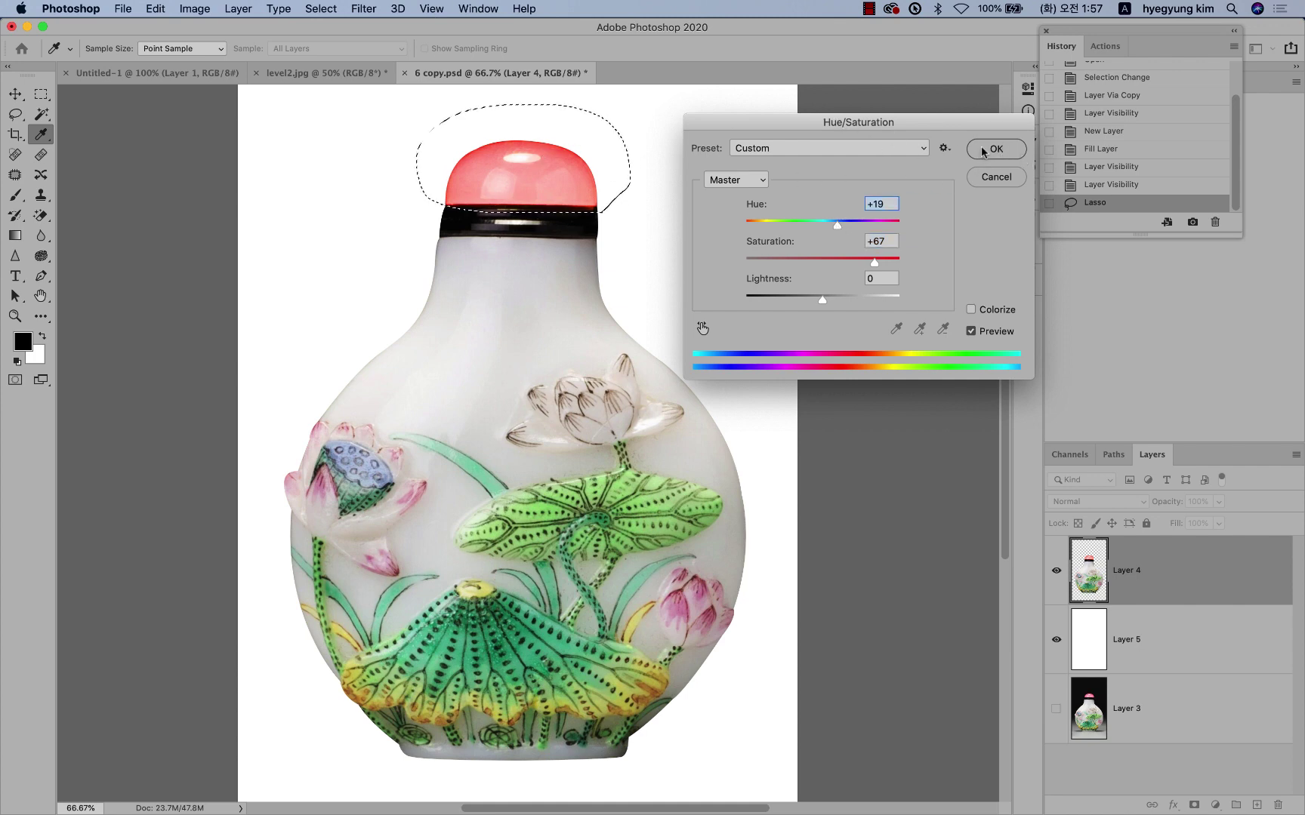
{"action": "left_click", "coordinate": [983, 150]}
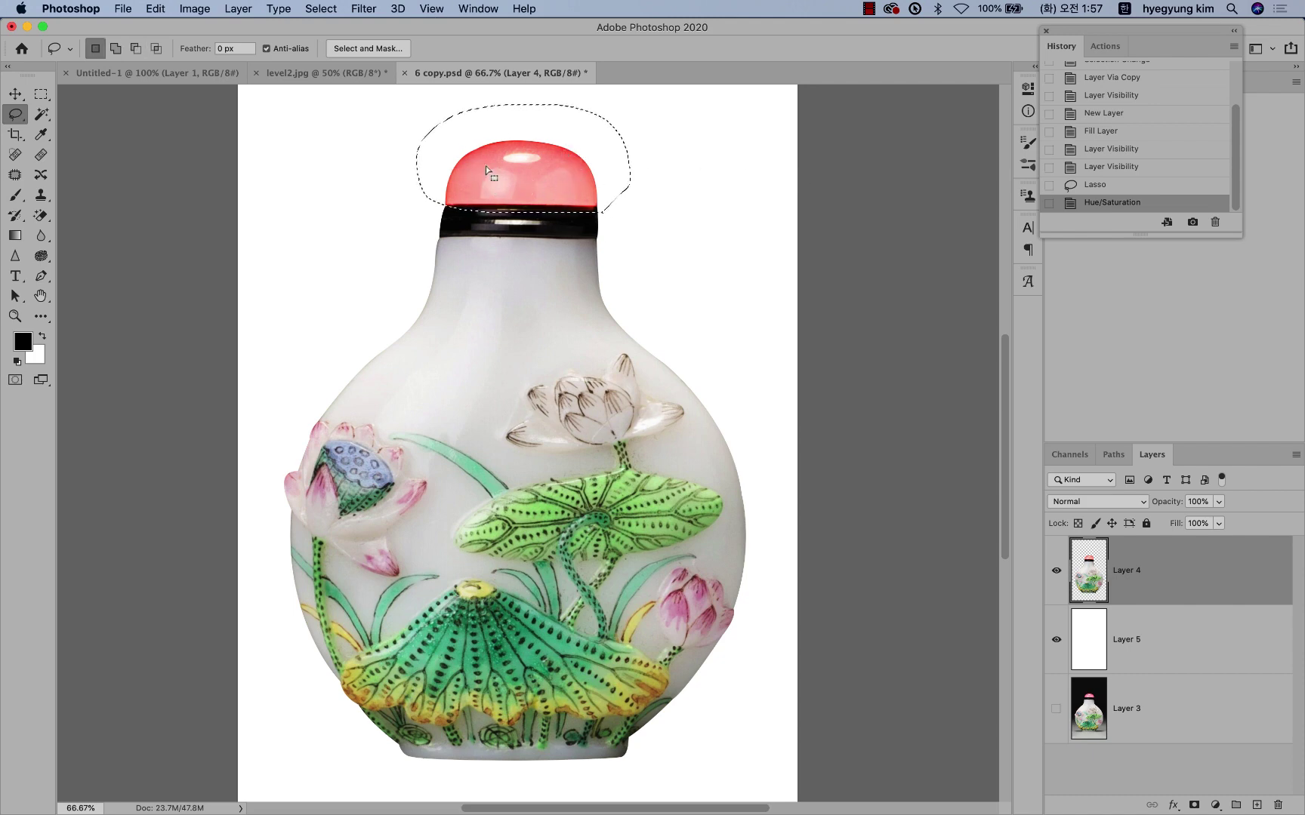
{"action": "left_click", "coordinate": [694, 195]}
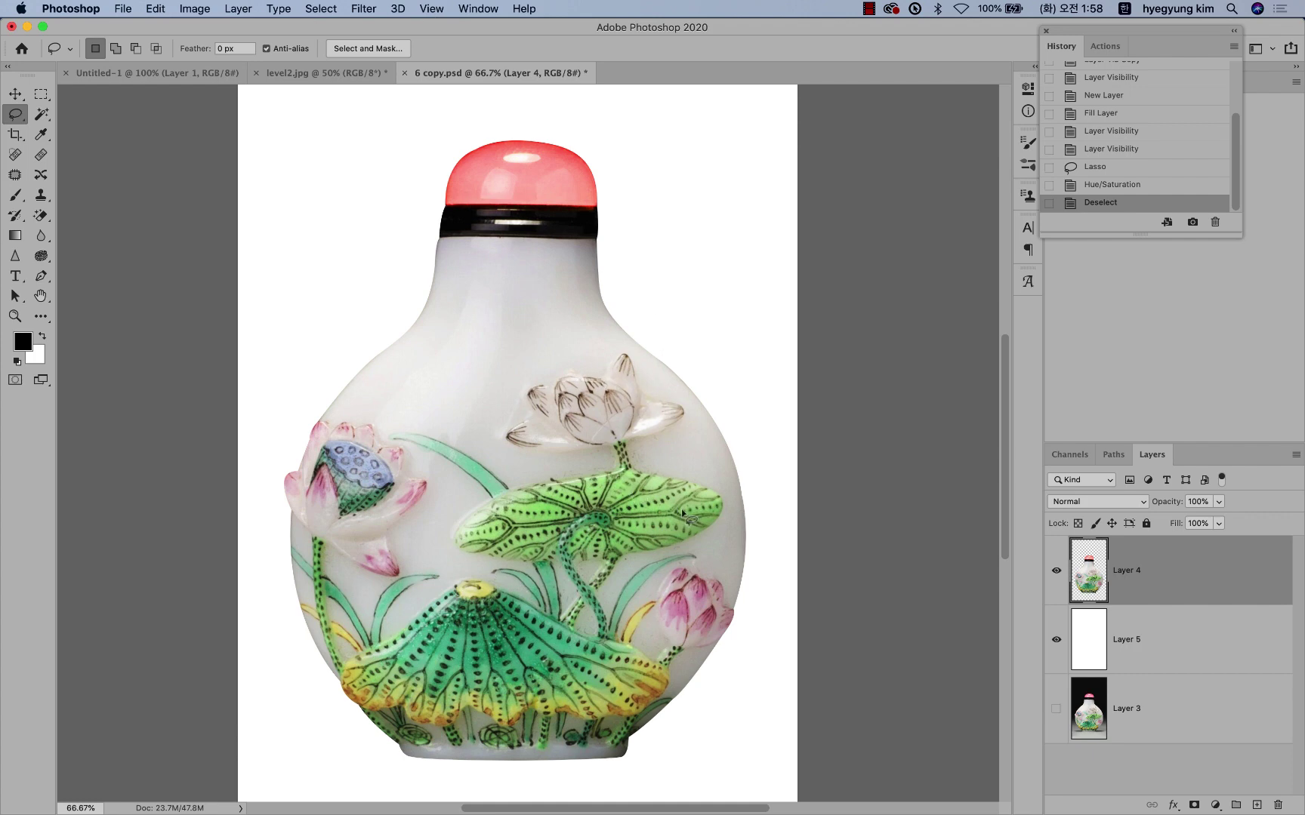
Step: Apply Levels with input values 5, 0.72 and 229 to the cut-out bottle
{"action": "key", "text": "ctrl+l"}
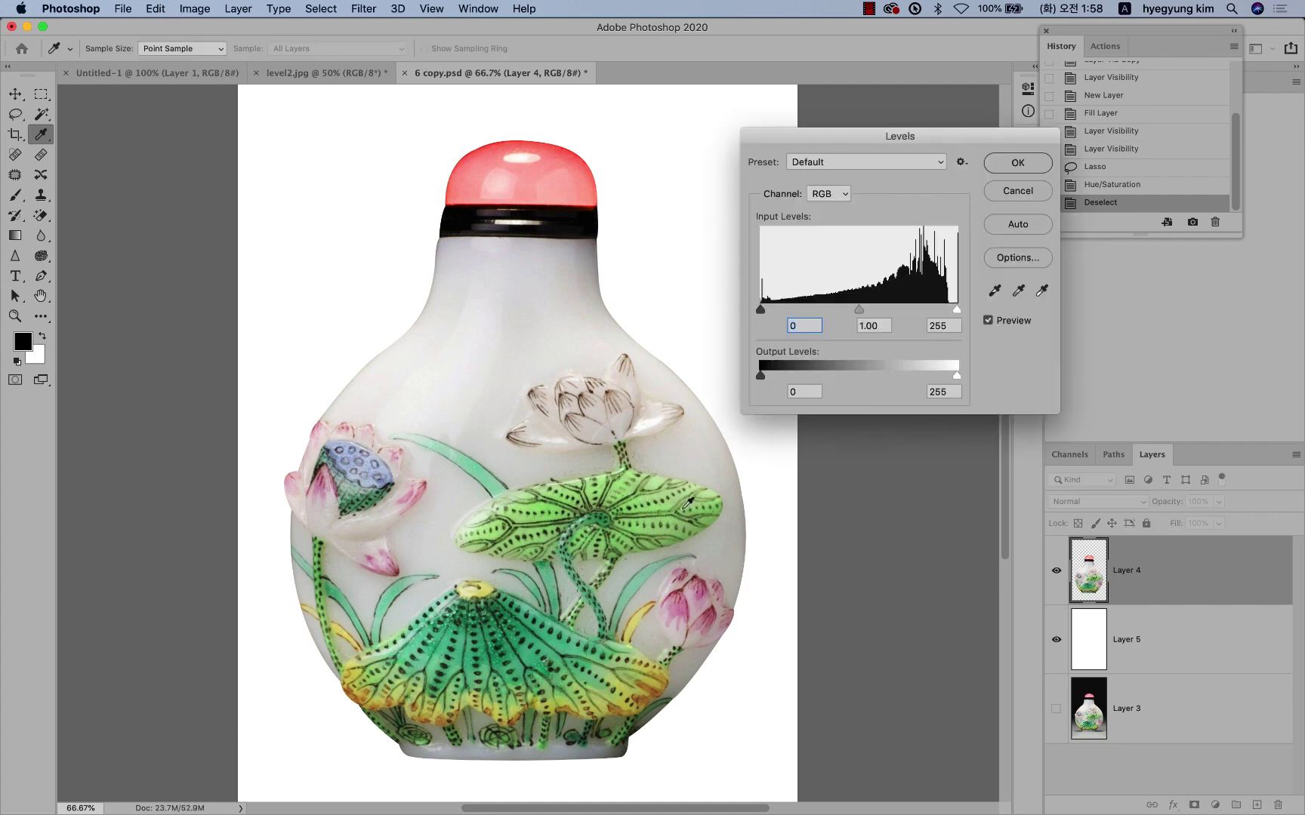
{"action": "left_click_drag", "start_coordinate": [905, 134], "coordinate": [862, 137]}
{"action": "left_click_drag", "start_coordinate": [913, 312], "coordinate": [894, 312]}
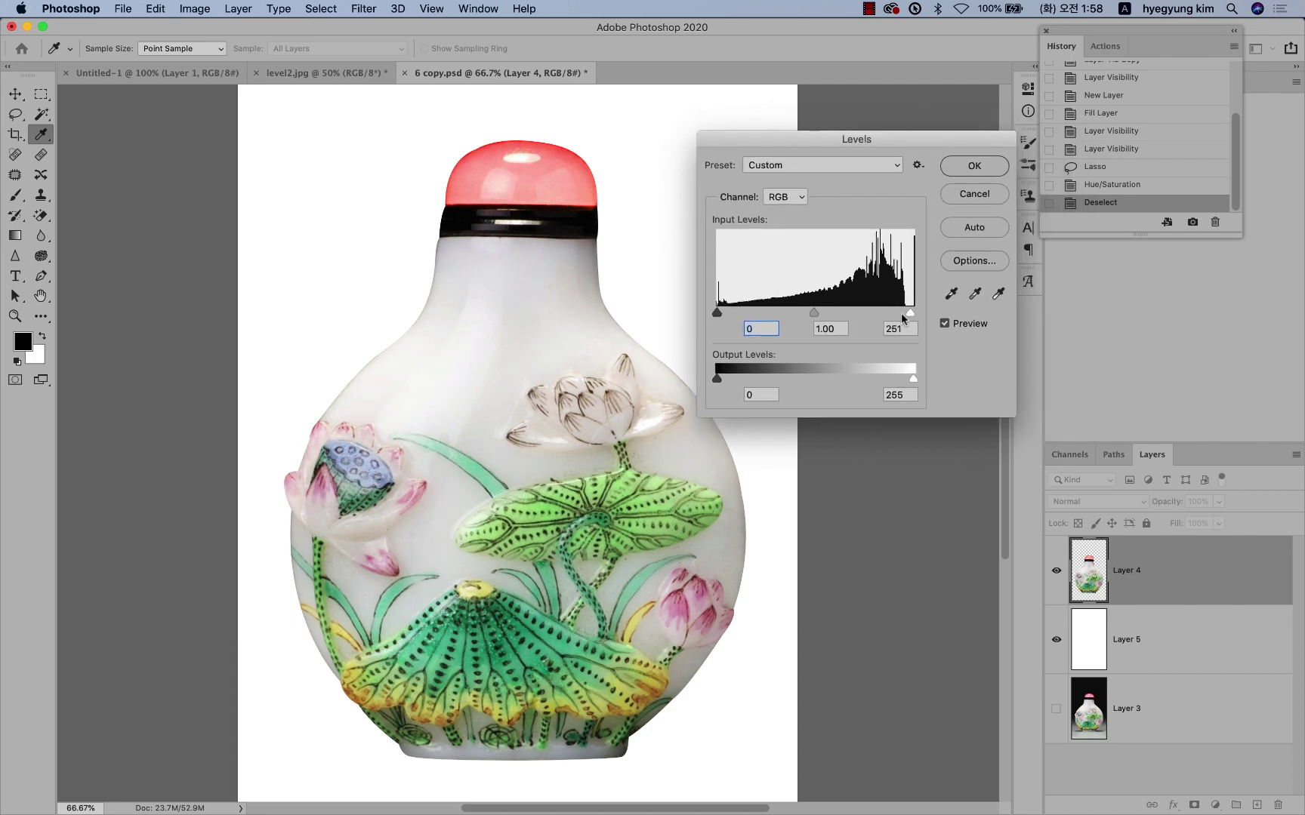
{"action": "left_click_drag", "start_coordinate": [810, 311], "coordinate": [824, 312]}
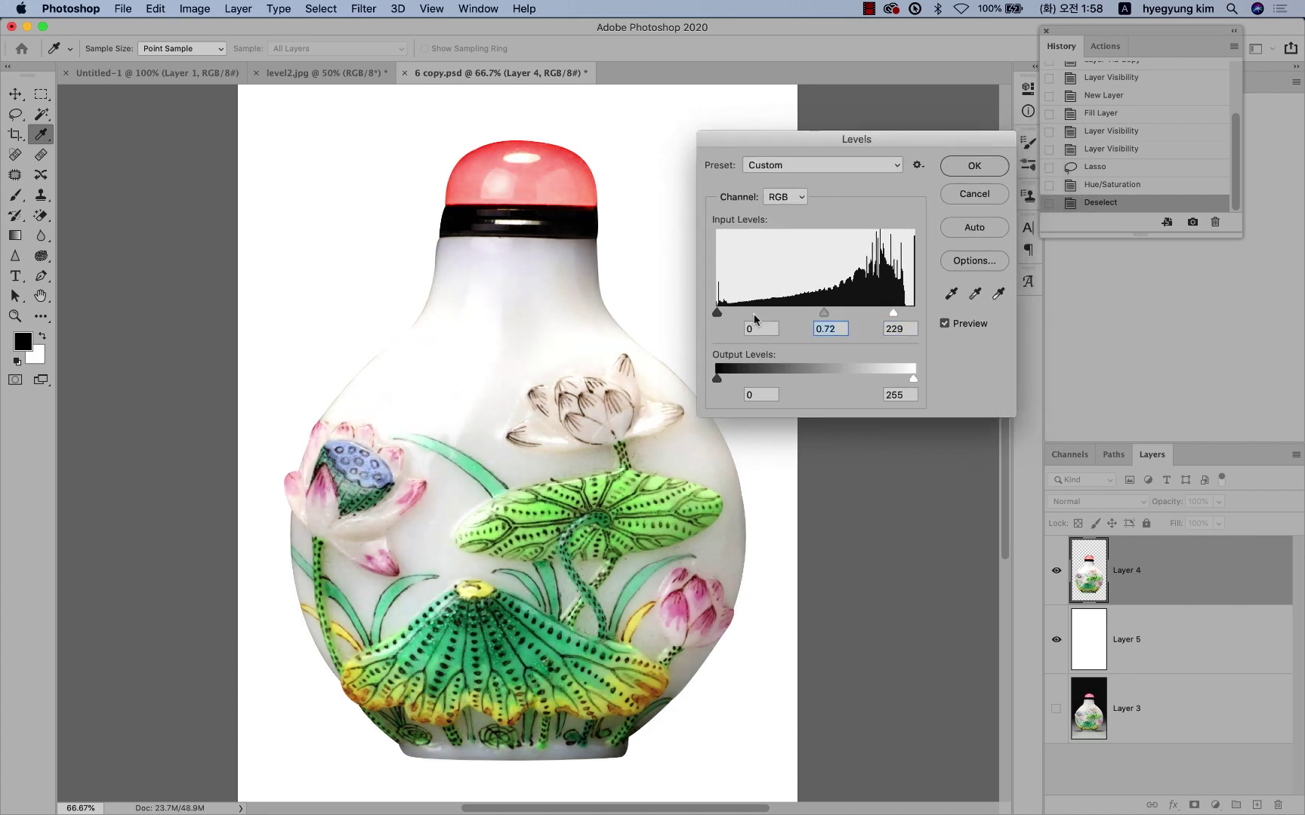
{"action": "left_click_drag", "start_coordinate": [720, 317], "coordinate": [721, 316]}
{"action": "left_click", "coordinate": [983, 166]}
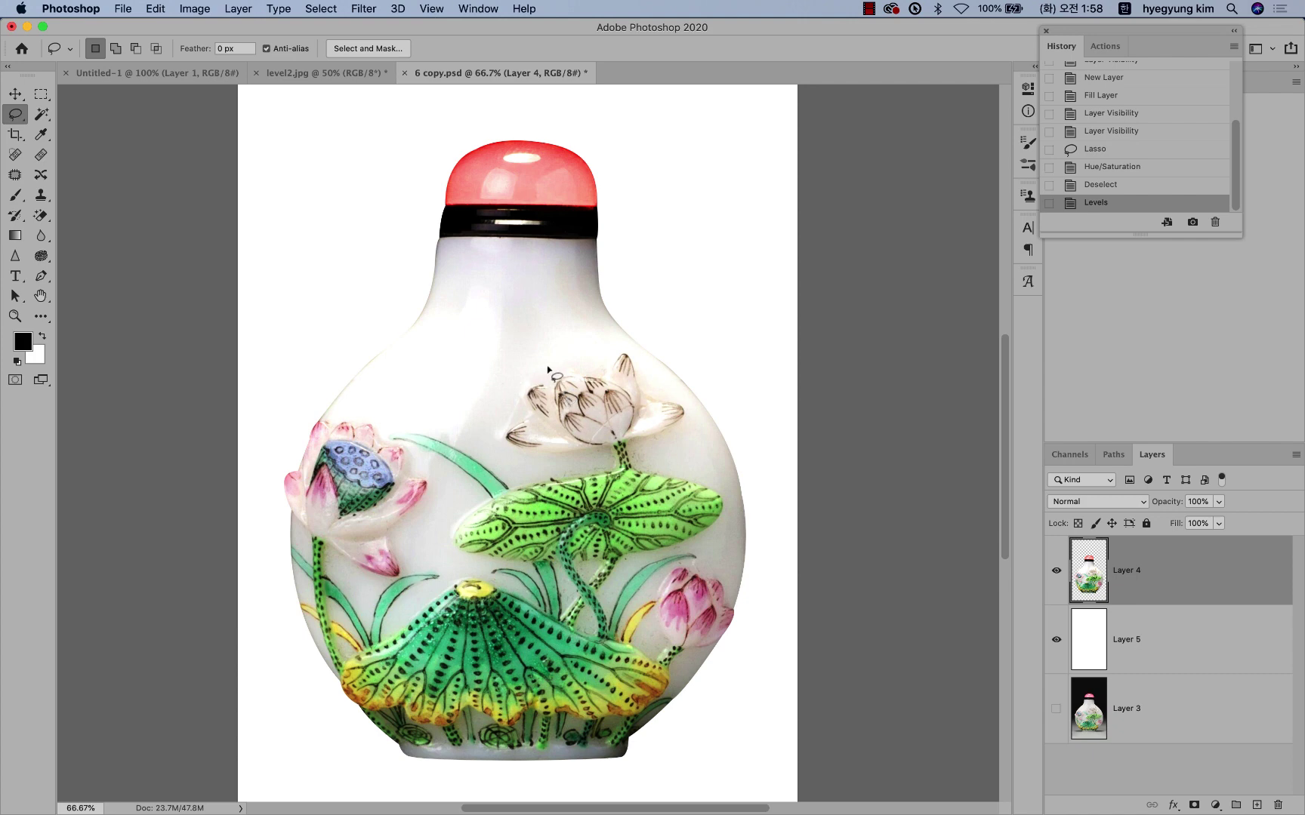
Step: Open retouching_lighting.jpg in Photoshop
{"action": "left_click", "coordinate": [119, 10]}
{"action": "left_click", "coordinate": [132, 43]}
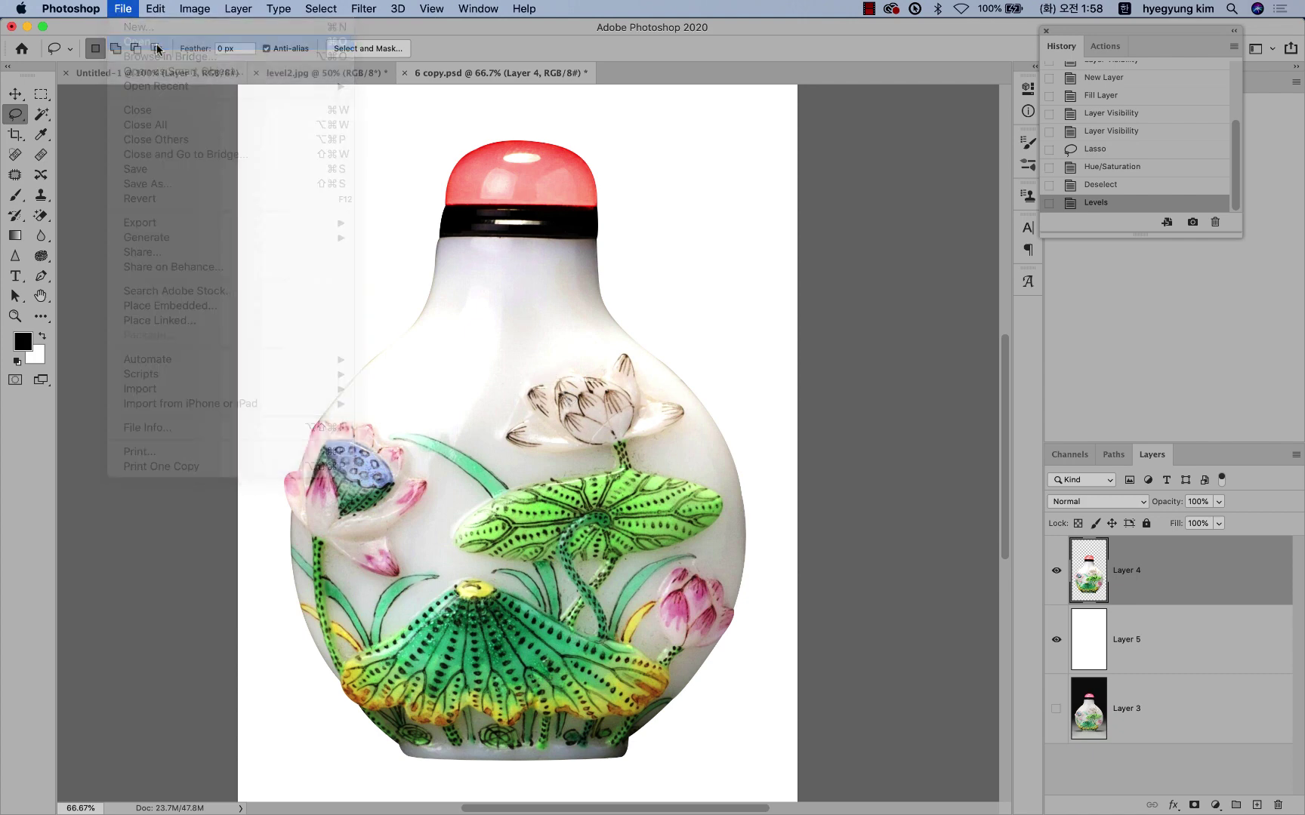
{"action": "double_click", "coordinate": [848, 202]}
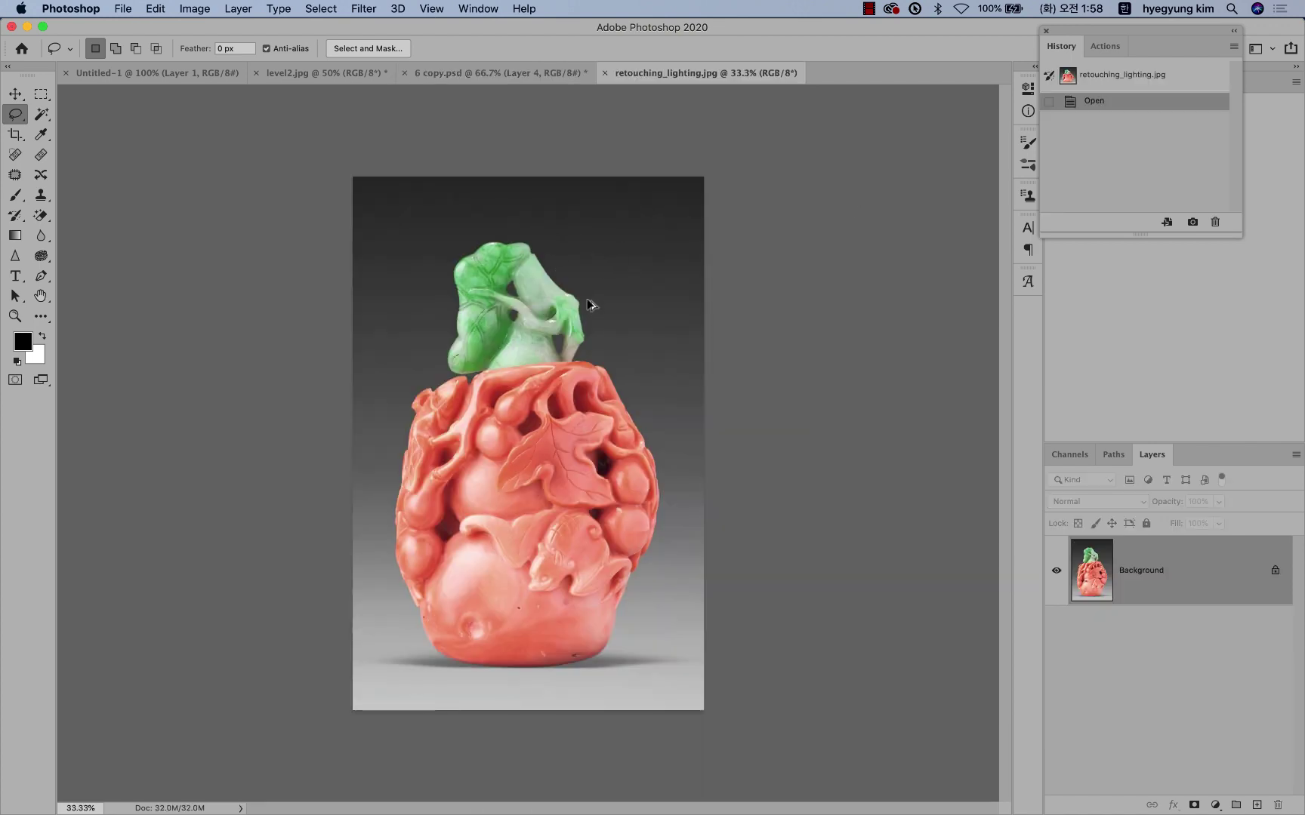
Step: Zoom to 100% and pan to the blemishes on the coral's lower body
{"action": "key", "text": "super+1"}
{"action": "scroll", "coordinate": [543, 330], "scroll_direction": "down", "scroll_amount": 5}
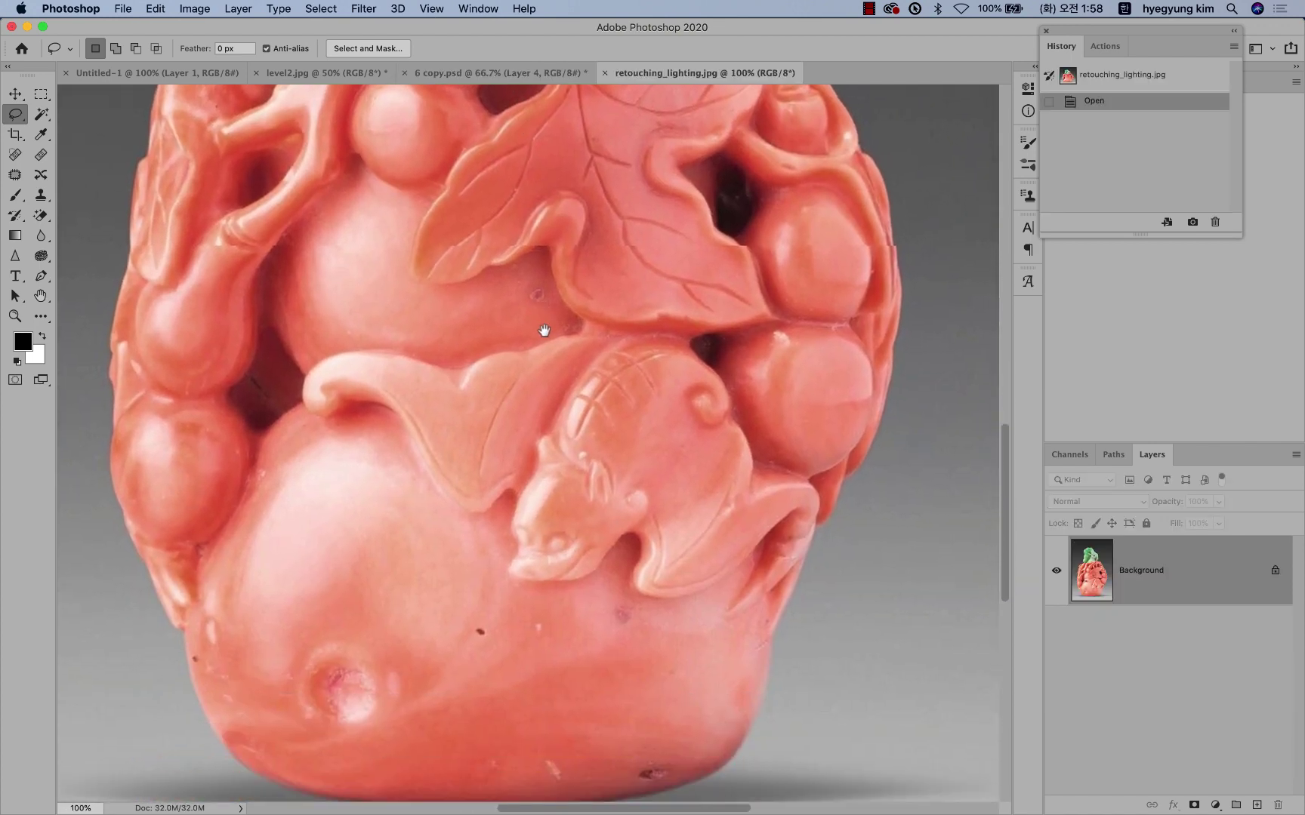
{"action": "left_click_drag", "start_coordinate": [544, 330], "coordinate": [566, 328]}
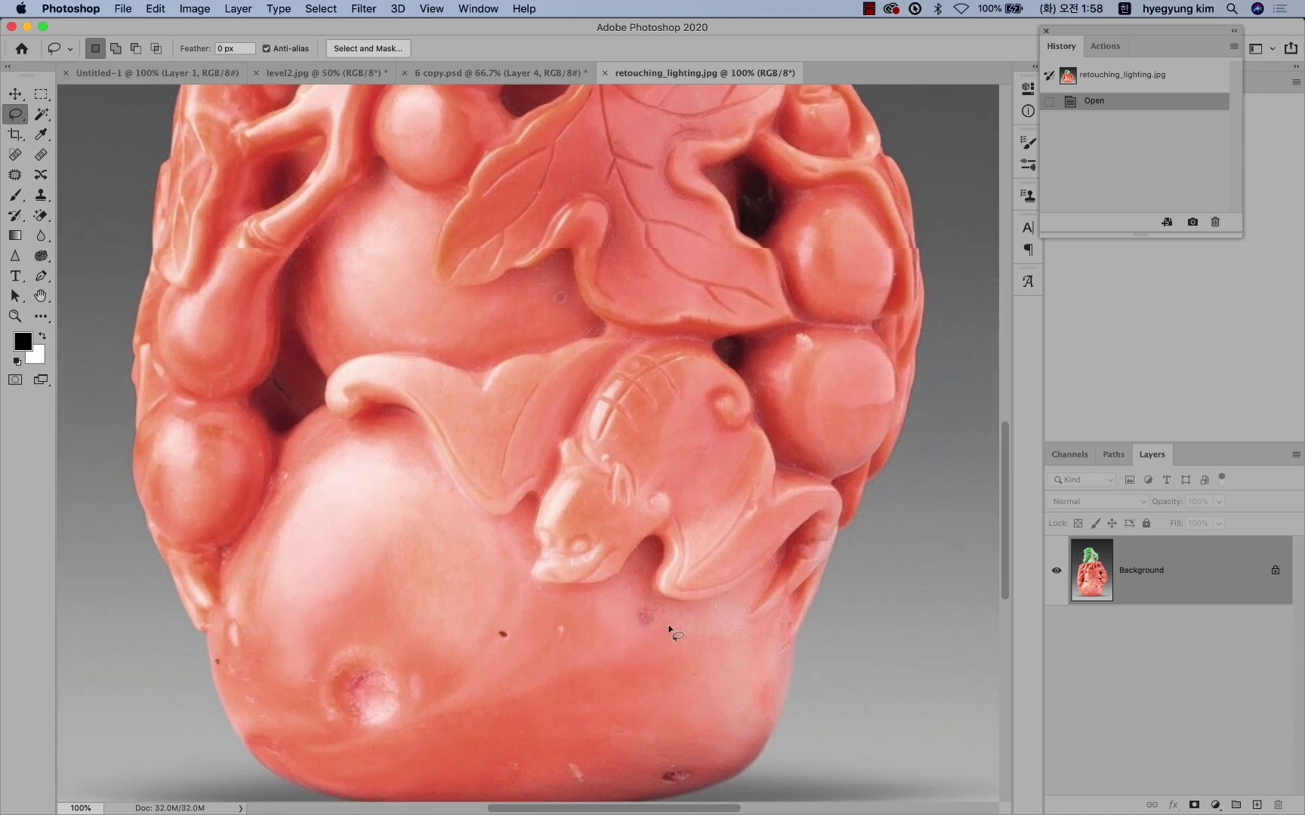
{"action": "scroll", "coordinate": [584, 714], "scroll_direction": "down", "scroll_amount": 3}
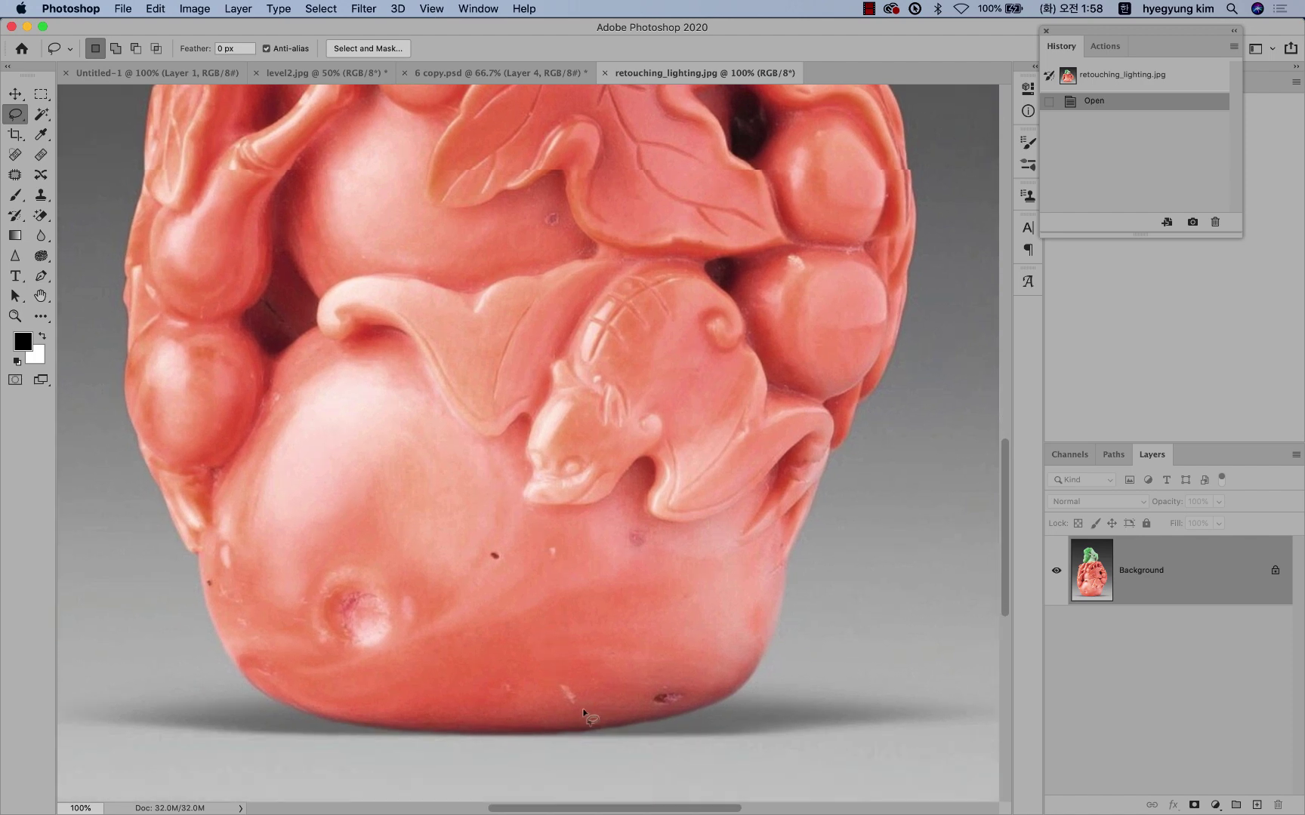
{"action": "scroll", "coordinate": [521, 595], "scroll_direction": "up", "scroll_amount": 2}
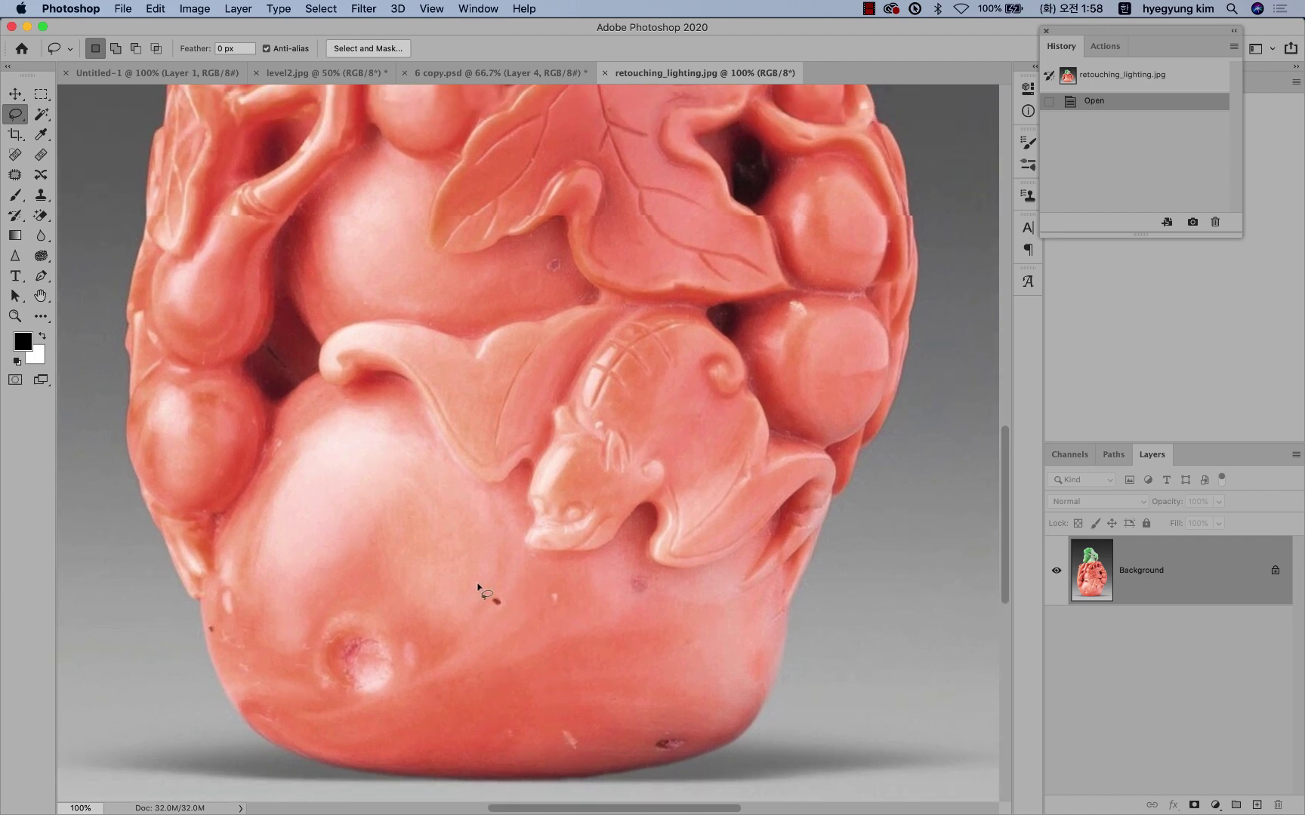
{"action": "scroll", "coordinate": [483, 533], "scroll_direction": "down", "scroll_amount": 1}
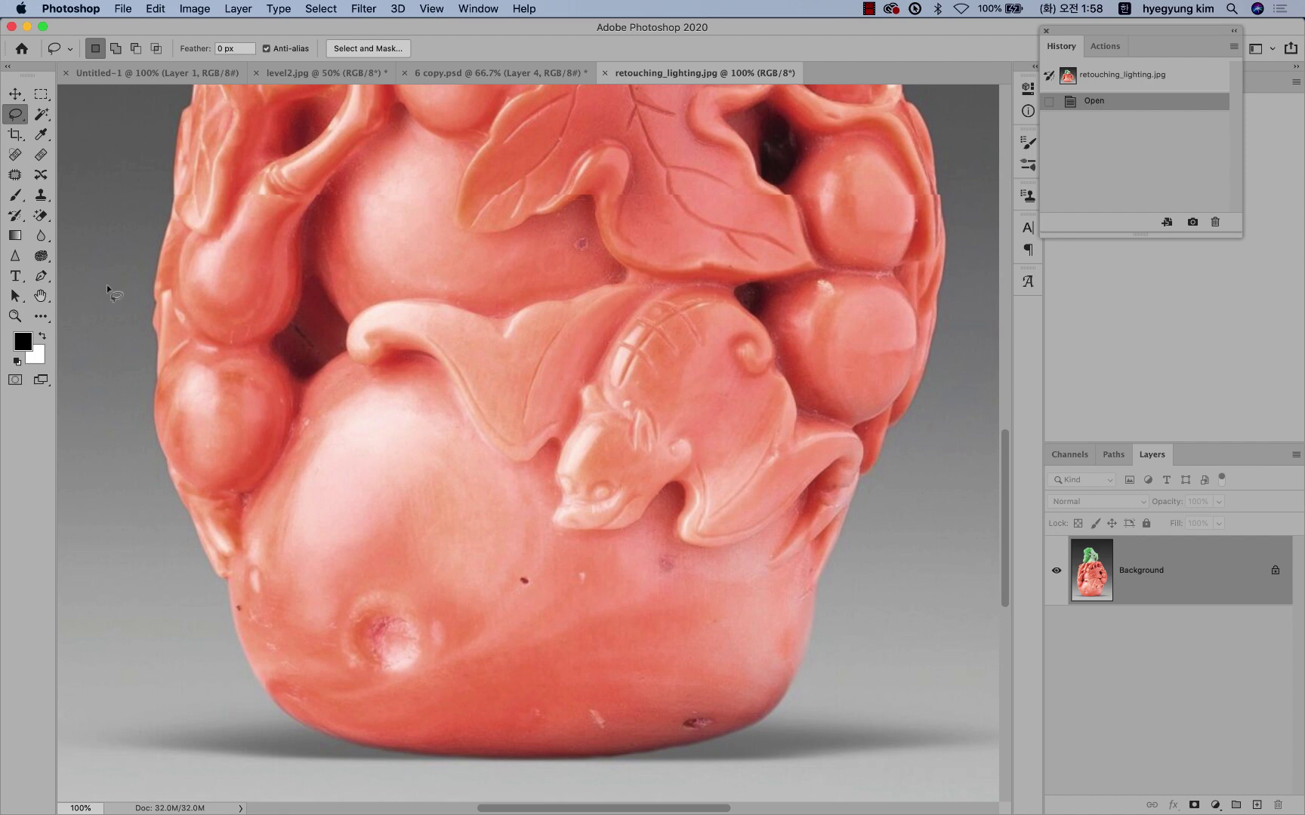
Step: Heal five dark specks and streaks on the coral body with the Spot Healing Brush
{"action": "left_click", "coordinate": [10, 156]}
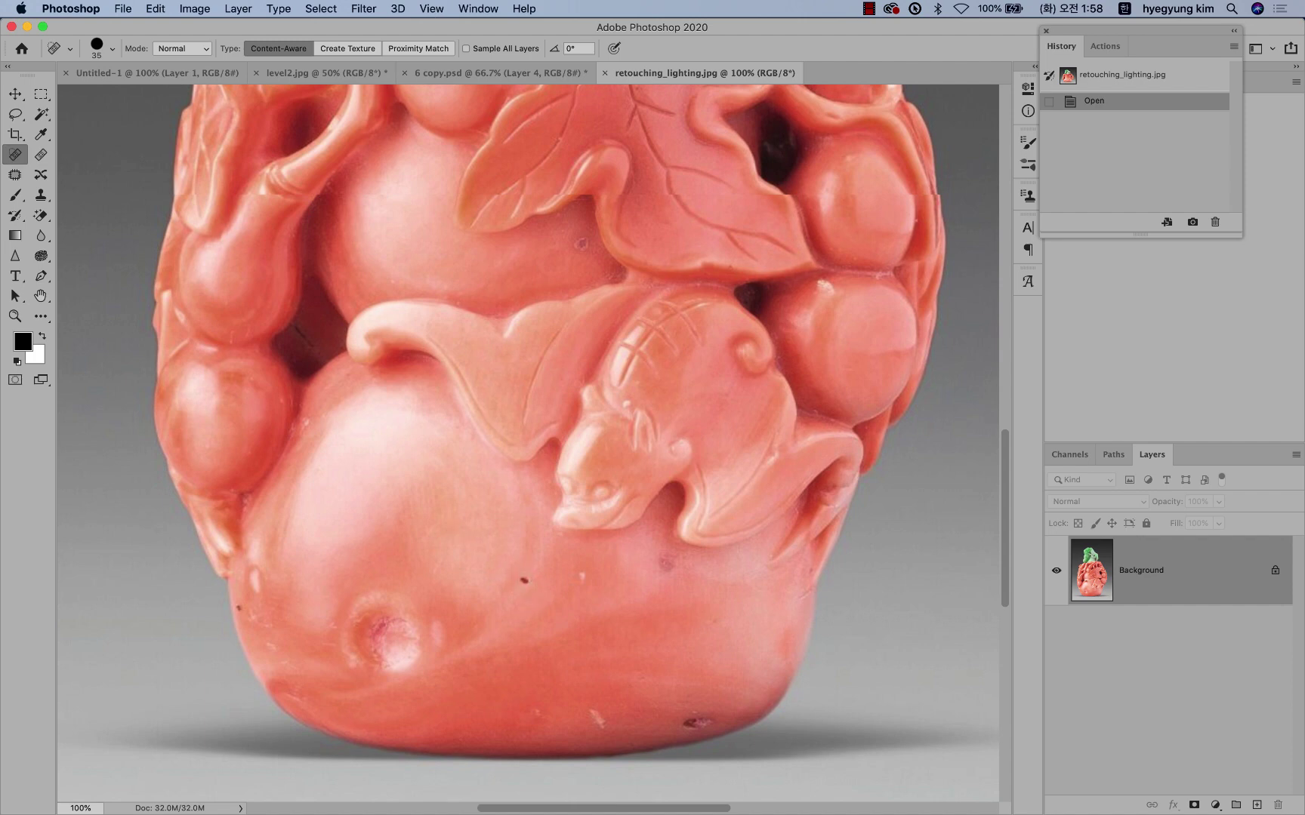
{"action": "left_click", "coordinate": [524, 580]}
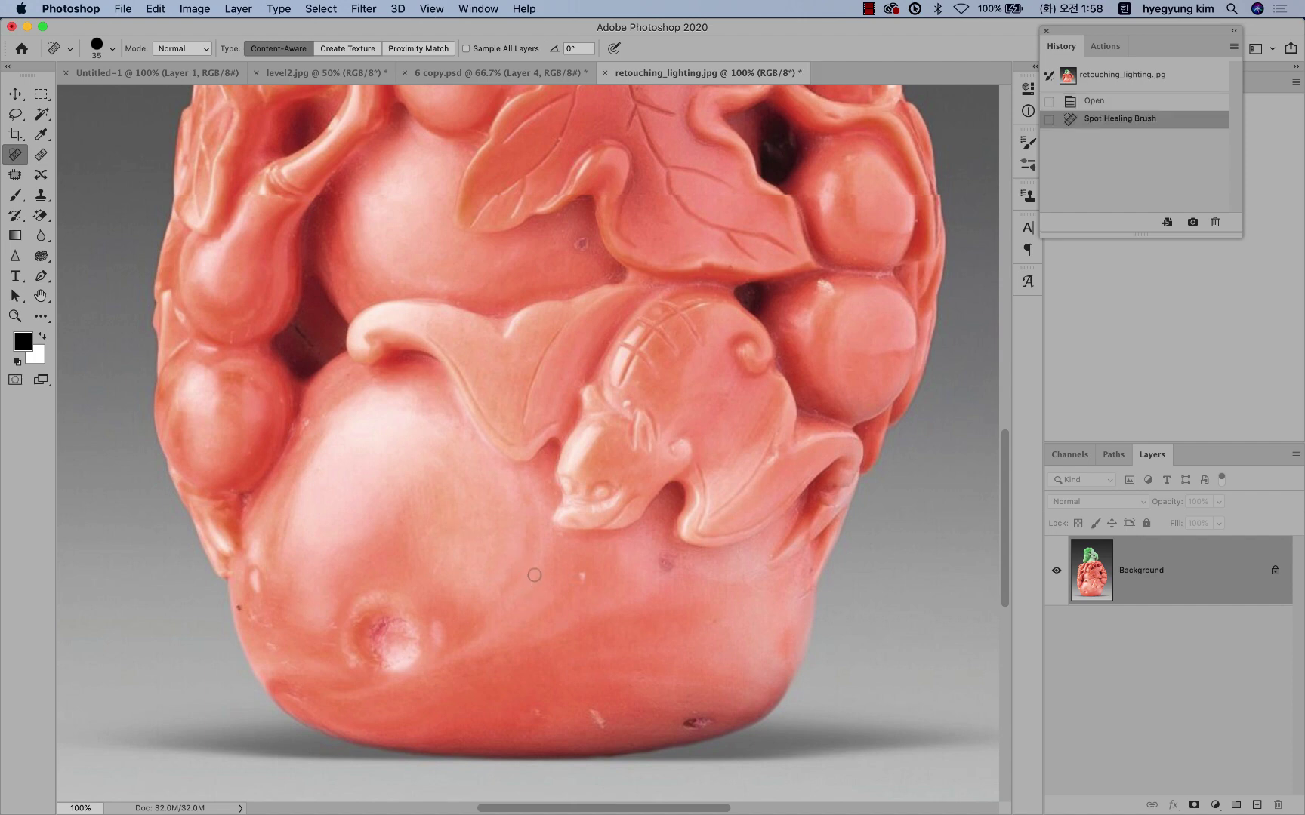
{"action": "left_click", "coordinate": [527, 567]}
{"action": "left_click_drag", "start_coordinate": [525, 585], "coordinate": [524, 587]}
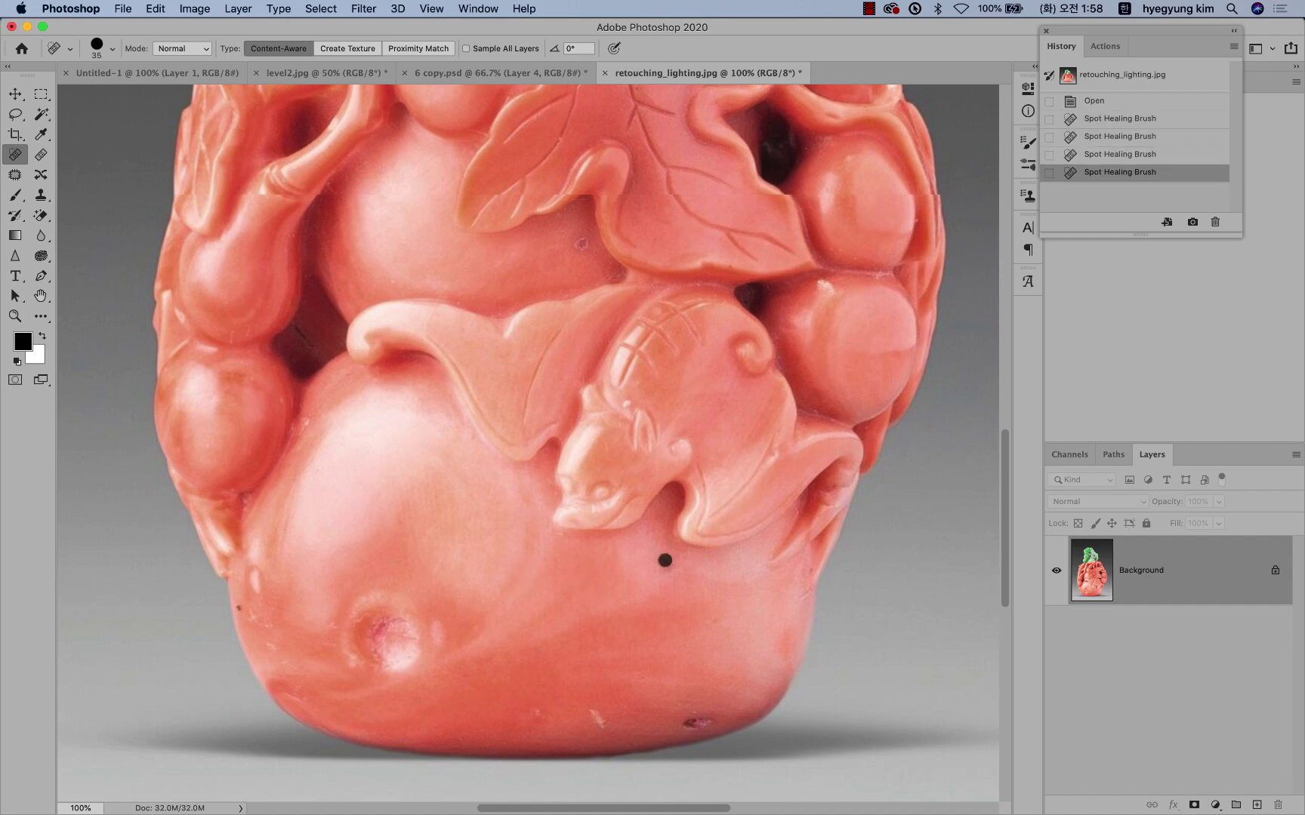
{"action": "left_click", "coordinate": [665, 563]}
{"action": "left_click", "coordinate": [722, 618]}
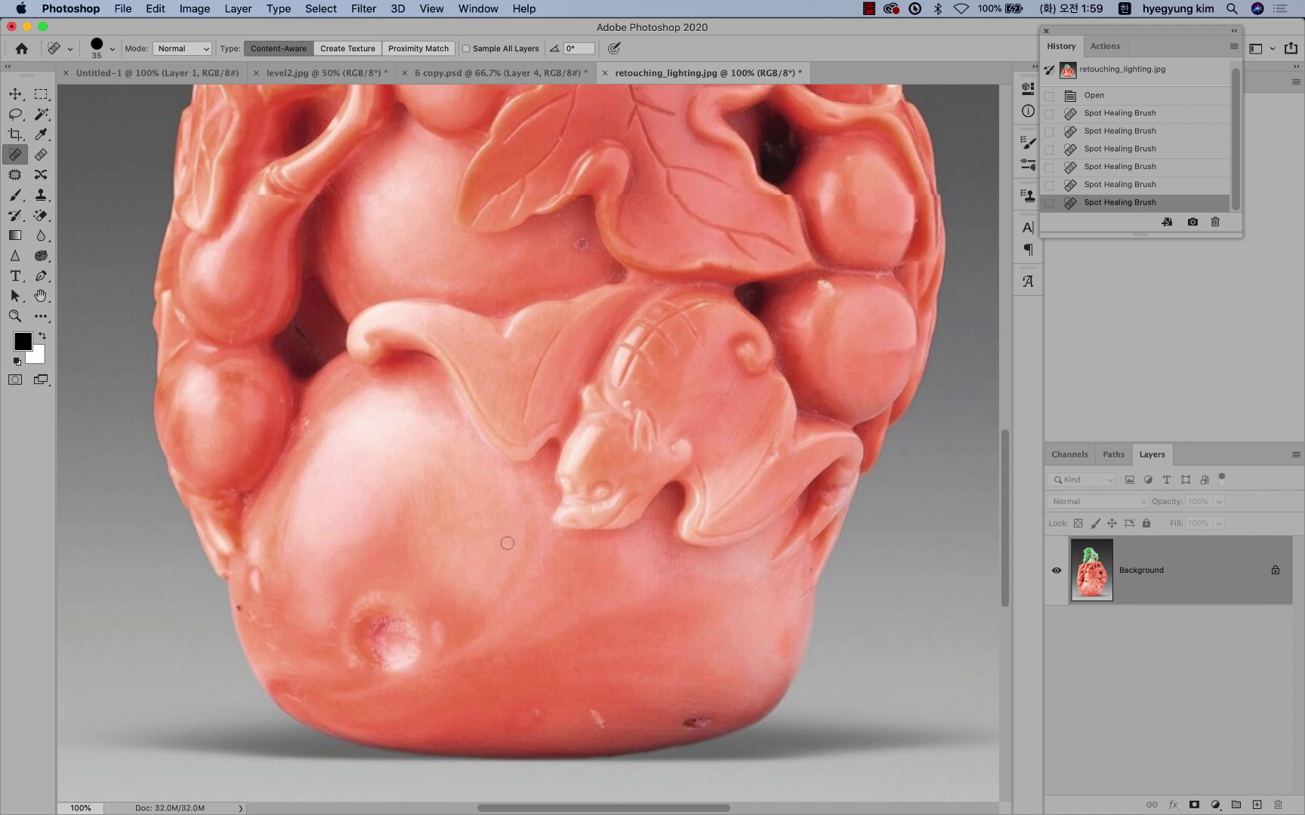
Step: Set the healing brush size to 79 px
{"action": "left_click", "coordinate": [113, 51]}
{"action": "left_click_drag", "start_coordinate": [55, 93], "coordinate": [98, 92]}
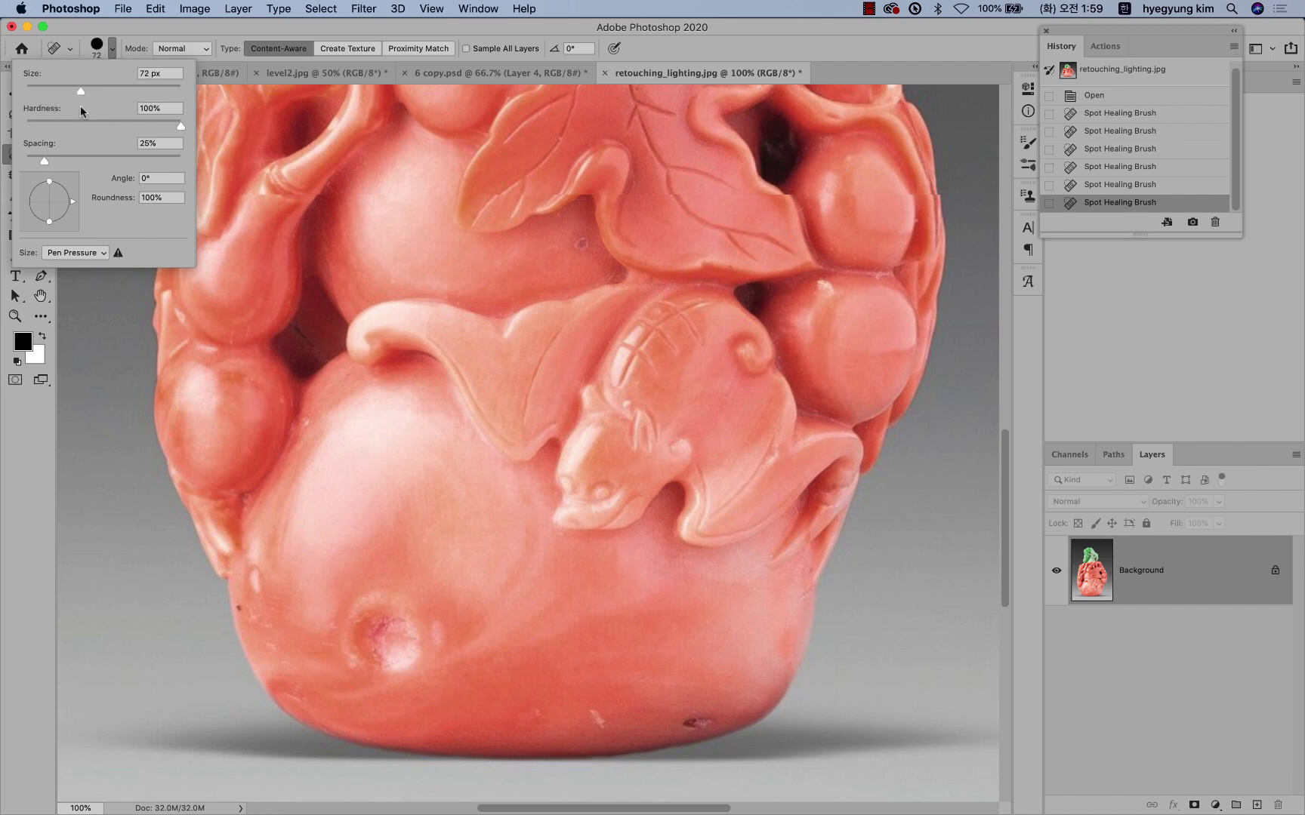
{"action": "type", "text": "79"}
{"action": "key", "text": "Return"}
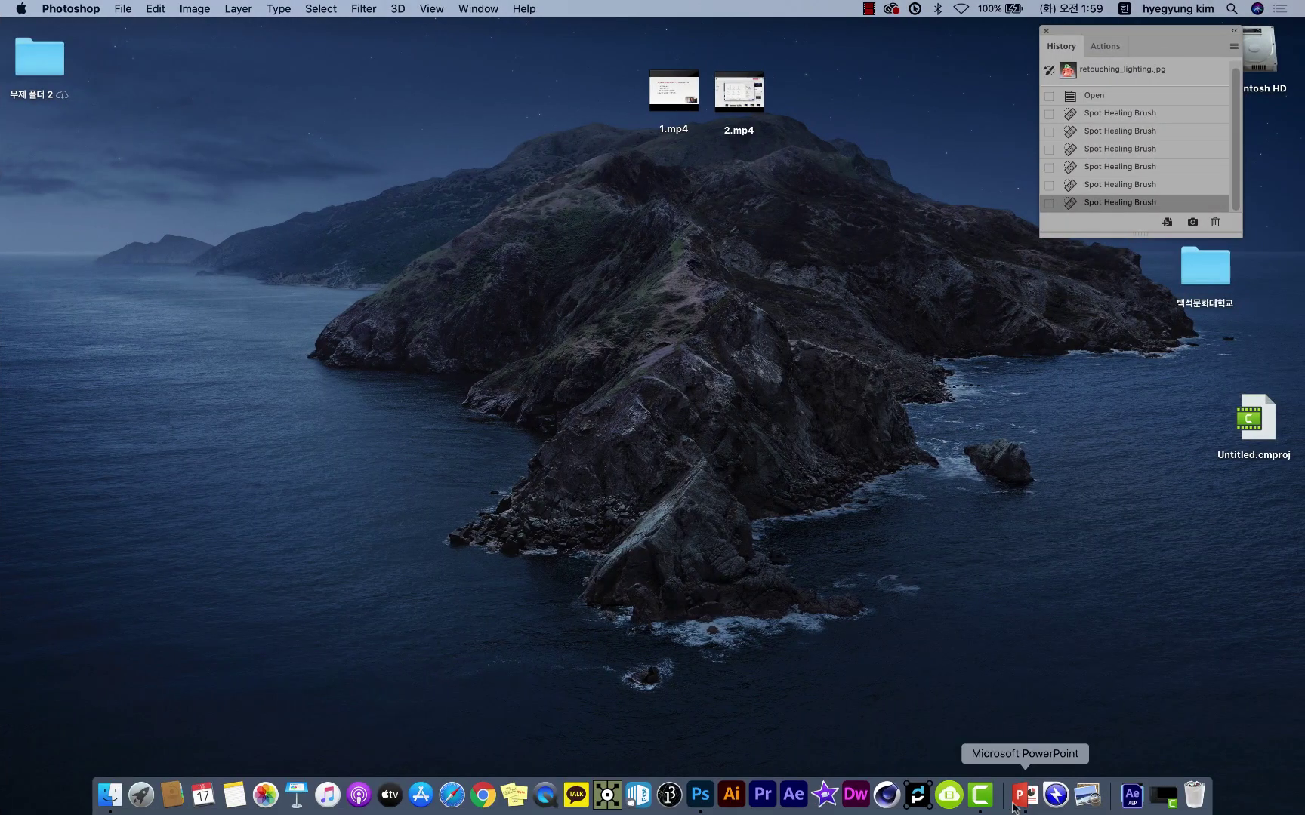
Step: Review the Photoshop shortcut-keys slide in PowerPoint, then return to Photoshop
{"action": "left_click", "coordinate": [1027, 807]}
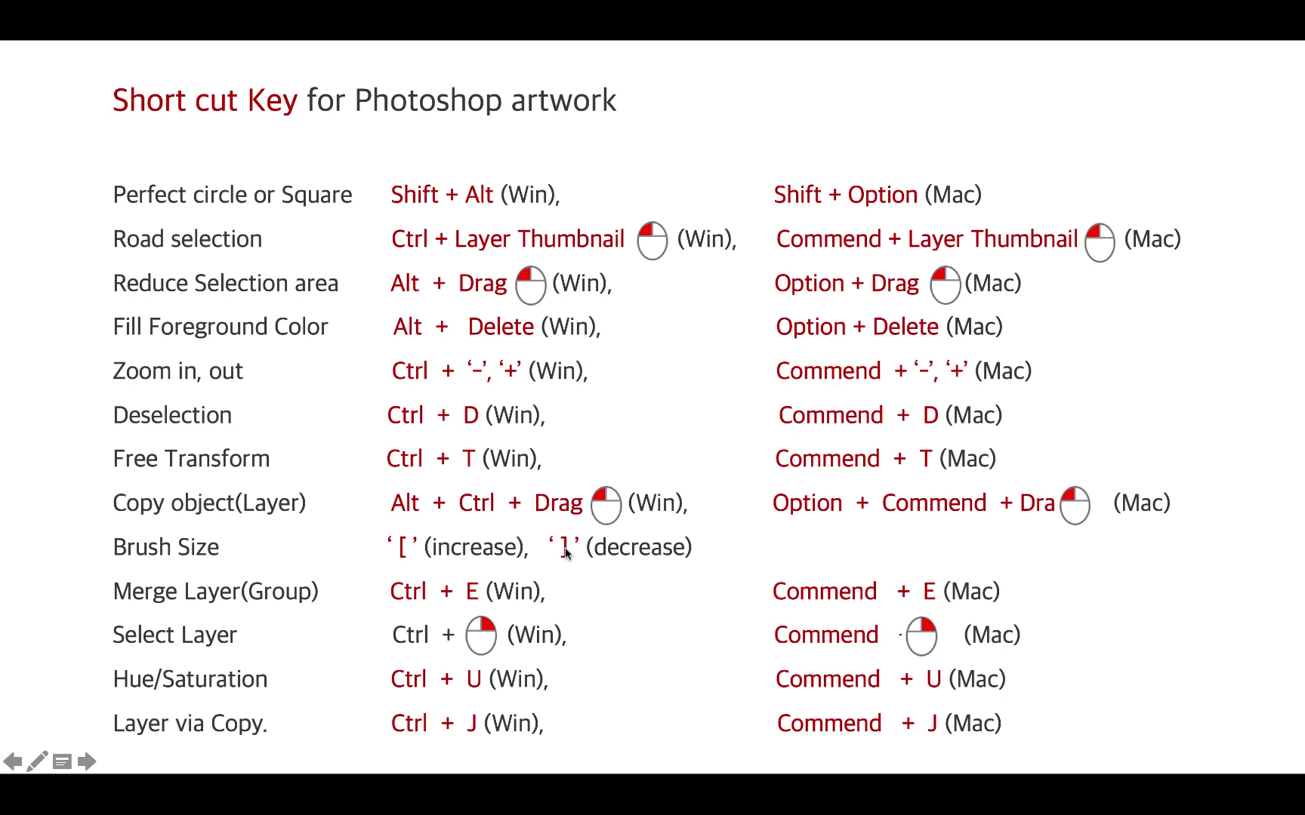
{"action": "key", "text": "ctrl+Left"}
{"action": "key", "text": "ctrl+Left"}
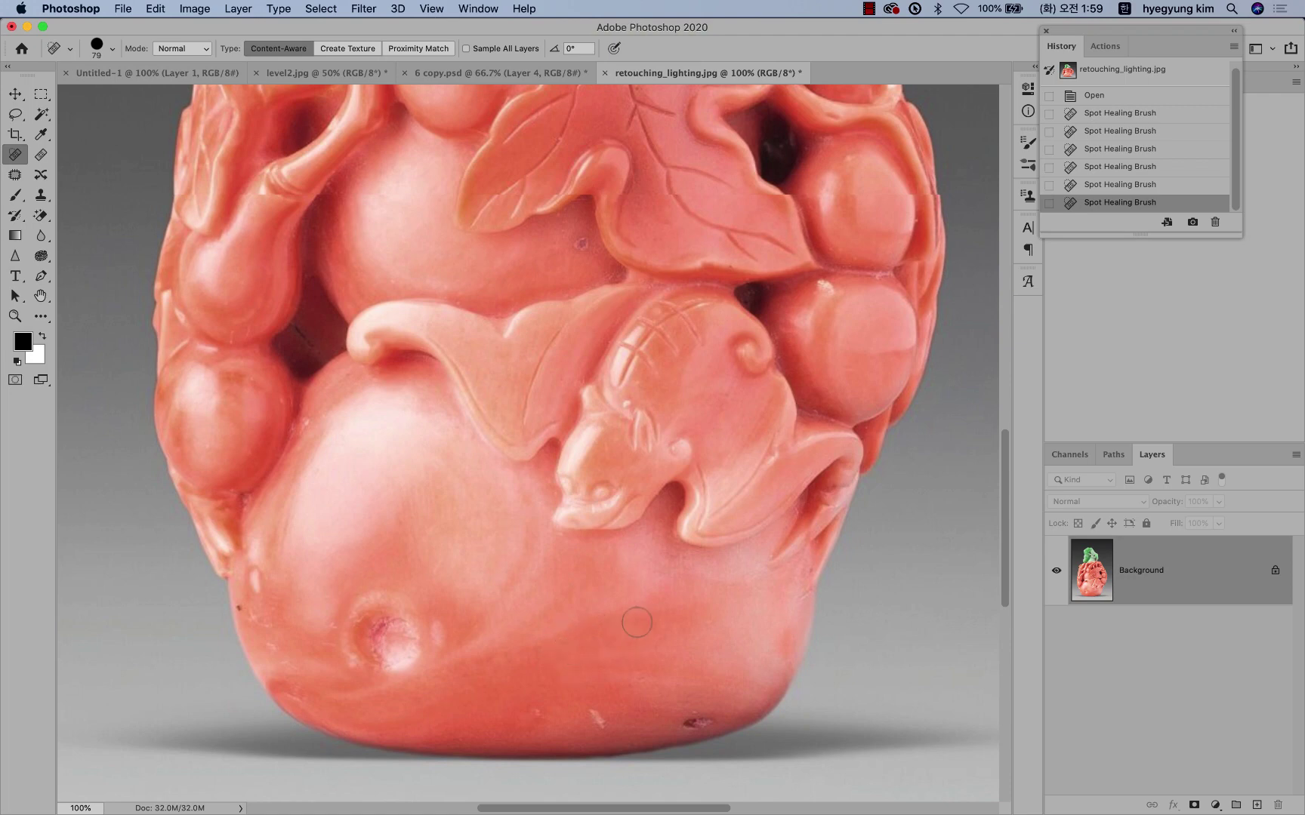
Step: Enlarge the healing brush and heal the blemishes on the coral's lower body
{"action": "key", "text": "bracketright"}
{"action": "key", "text": "bracketright"}
{"action": "key", "text": "bracketright"}
{"action": "key", "text": "bracketright"}
{"action": "key", "text": "bracketright"}
{"action": "key", "text": "bracketright"}
{"action": "key", "text": "bracketright"}
{"action": "key", "text": "bracketright"}
{"action": "key", "text": "bracketright"}
{"action": "key", "text": "bracketright"}
{"action": "key", "text": "bracketright"}
{"action": "key", "text": "bracketright"}
{"action": "key", "text": "bracketright"}
{"action": "key", "text": "bracketleft"}
{"action": "key", "text": "bracketleft"}
{"action": "key", "text": "bracketleft"}
{"action": "key", "text": "bracketleft"}
{"action": "key", "text": "bracketleft"}
{"action": "key", "text": "bracketleft"}
{"action": "key", "text": "bracketleft"}
{"action": "key", "text": "bracketleft"}
{"action": "key", "text": "bracketleft"}
{"action": "key", "text": "bracketleft"}
{"action": "key", "text": "bracketleft"}
{"action": "key", "text": "bracketleft"}
{"action": "key", "text": "bracketright"}
{"action": "key", "text": "bracketright"}
{"action": "key", "text": "bracketright"}
{"action": "key", "text": "bracketright"}
{"action": "key", "text": "bracketright"}
{"action": "key", "text": "bracketright"}
{"action": "key", "text": "bracketright"}
{"action": "key", "text": "bracketright"}
{"action": "key", "text": "bracketright"}
{"action": "key", "text": "bracketleft"}
{"action": "key", "text": "bracketleft"}
{"action": "key", "text": "bracketleft"}
{"action": "key", "text": "bracketleft"}
{"action": "key", "text": "bracketleft"}
{"action": "key", "text": "bracketleft"}
{"action": "key", "text": "bracketleft"}
{"action": "key", "text": "bracketleft"}
{"action": "key", "text": "bracketleft"}
{"action": "key", "text": "bracketright"}
{"action": "key", "text": "bracketright"}
{"action": "key", "text": "bracketright"}
{"action": "left_click", "coordinate": [388, 630]}
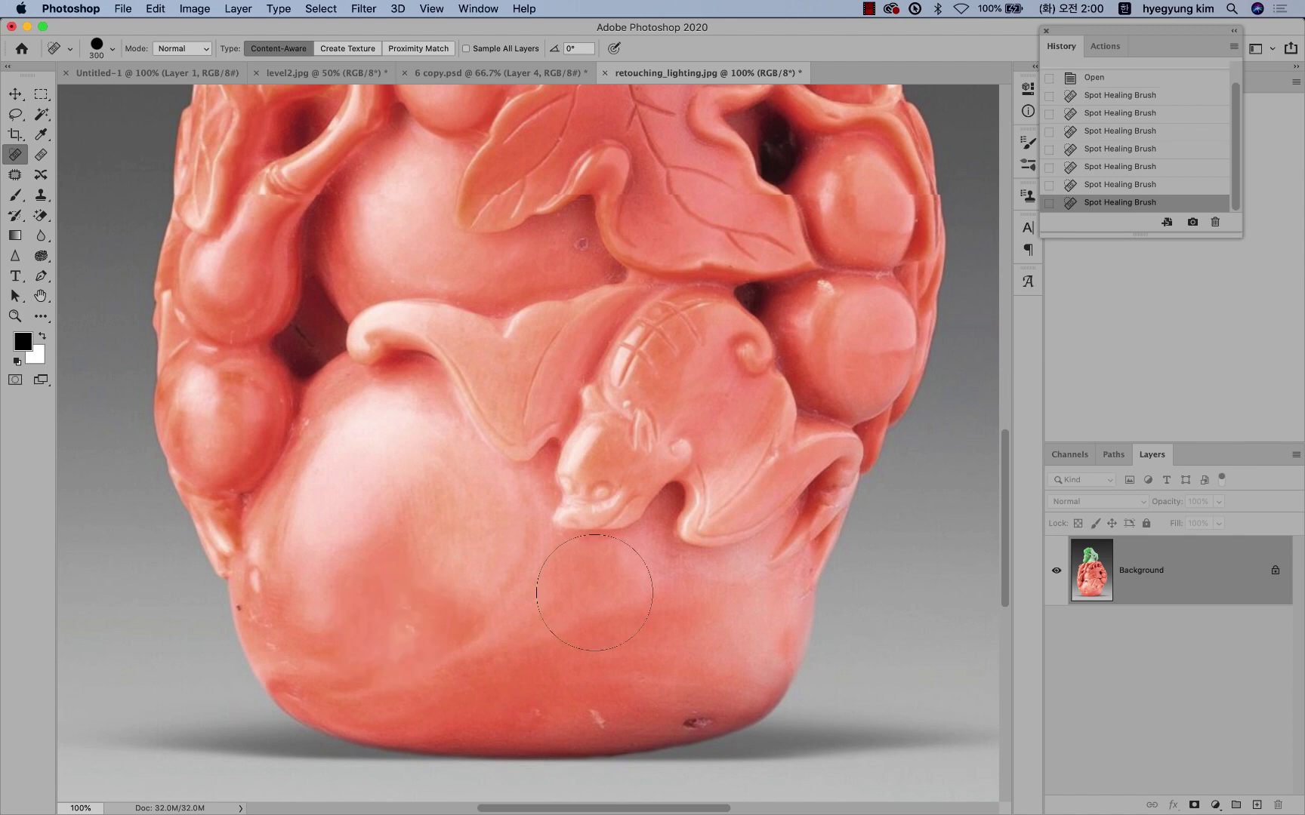
{"action": "left_click_drag", "start_coordinate": [457, 597], "coordinate": [430, 611]}
{"action": "left_click", "coordinate": [430, 611]}
Step: With a smaller brush, heal specks along the lower-left edge and bottom edge
{"action": "key", "text": "bracketleft"}
{"action": "key", "text": "bracketleft"}
{"action": "key", "text": "bracketleft"}
{"action": "key", "text": "bracketleft"}
{"action": "key", "text": "bracketleft"}
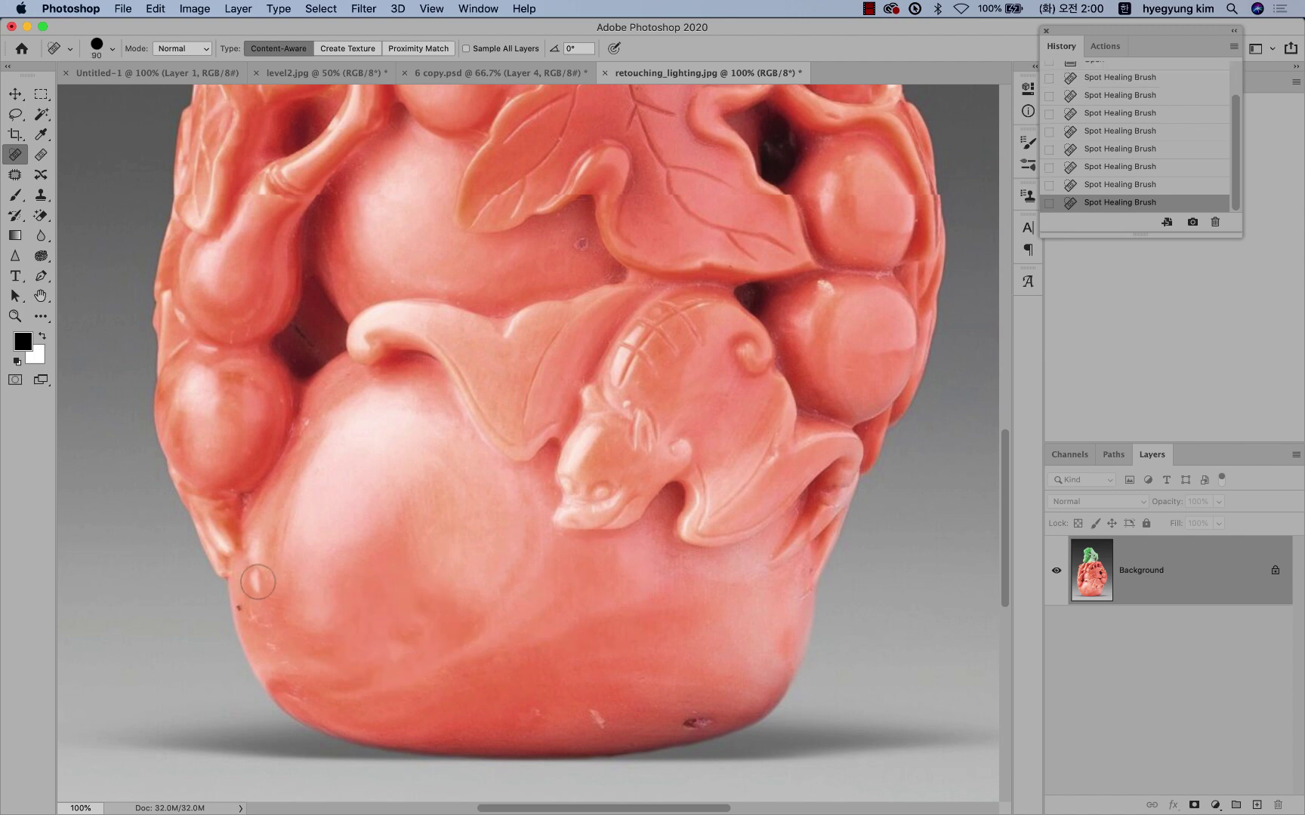
{"action": "left_click", "coordinate": [256, 585]}
{"action": "left_click", "coordinate": [248, 606]}
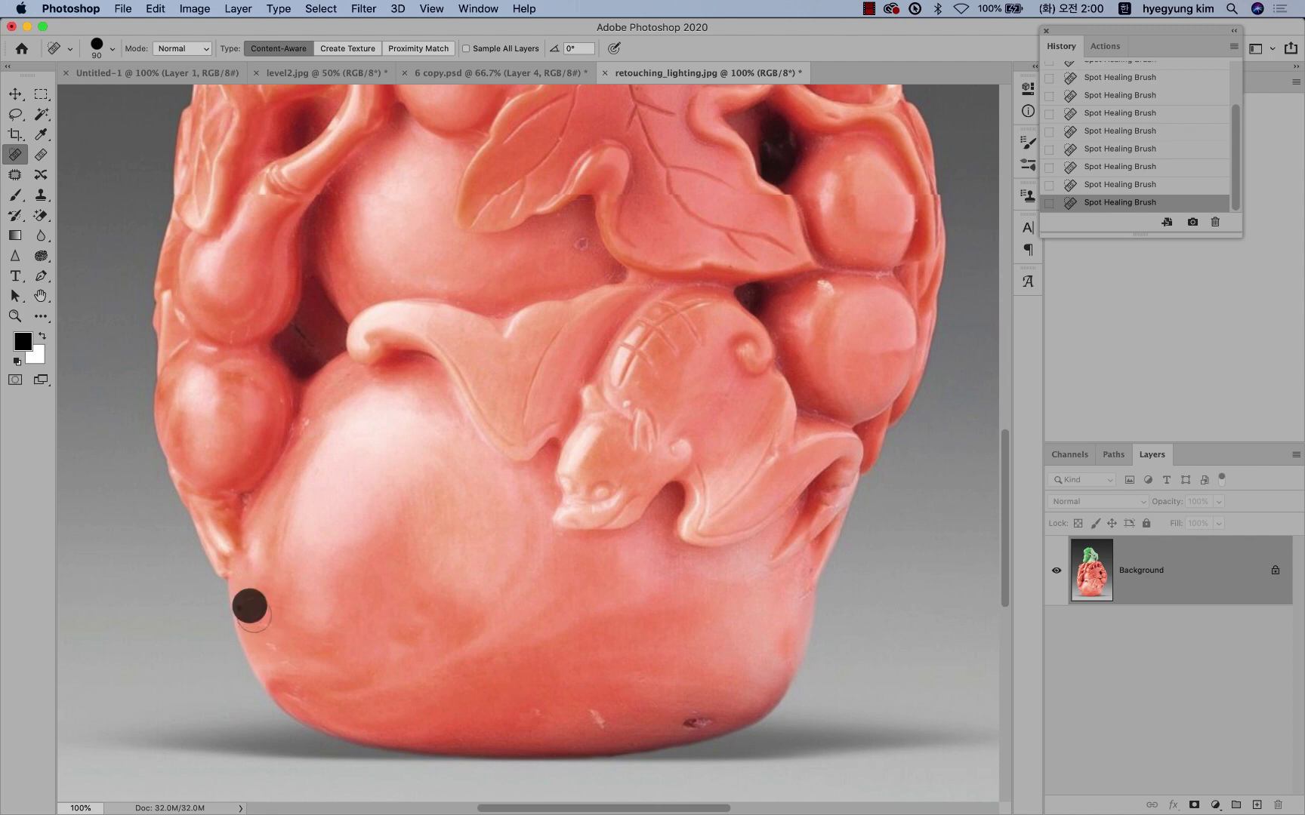
{"action": "left_click", "coordinate": [278, 646]}
{"action": "left_click", "coordinate": [262, 622]}
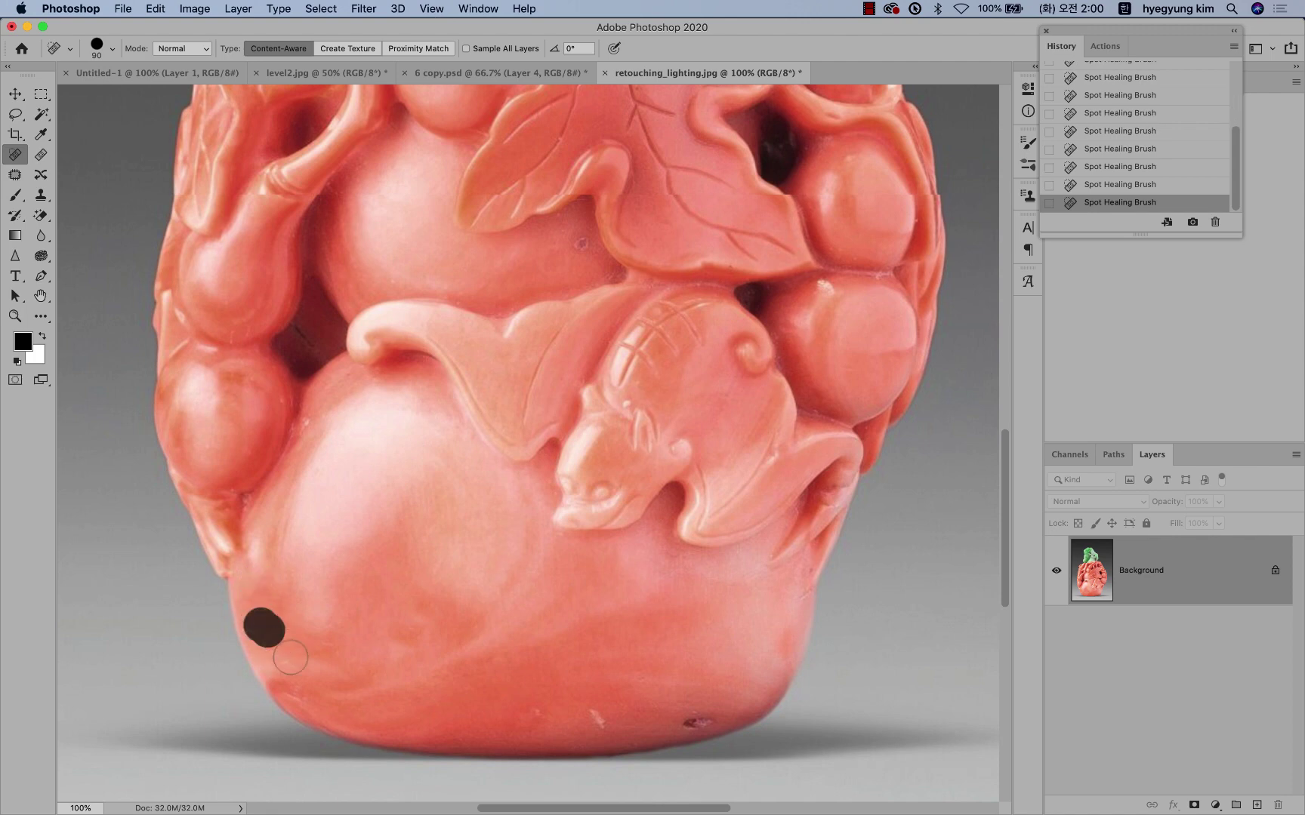
{"action": "left_click", "coordinate": [283, 655]}
{"action": "left_click", "coordinate": [602, 713]}
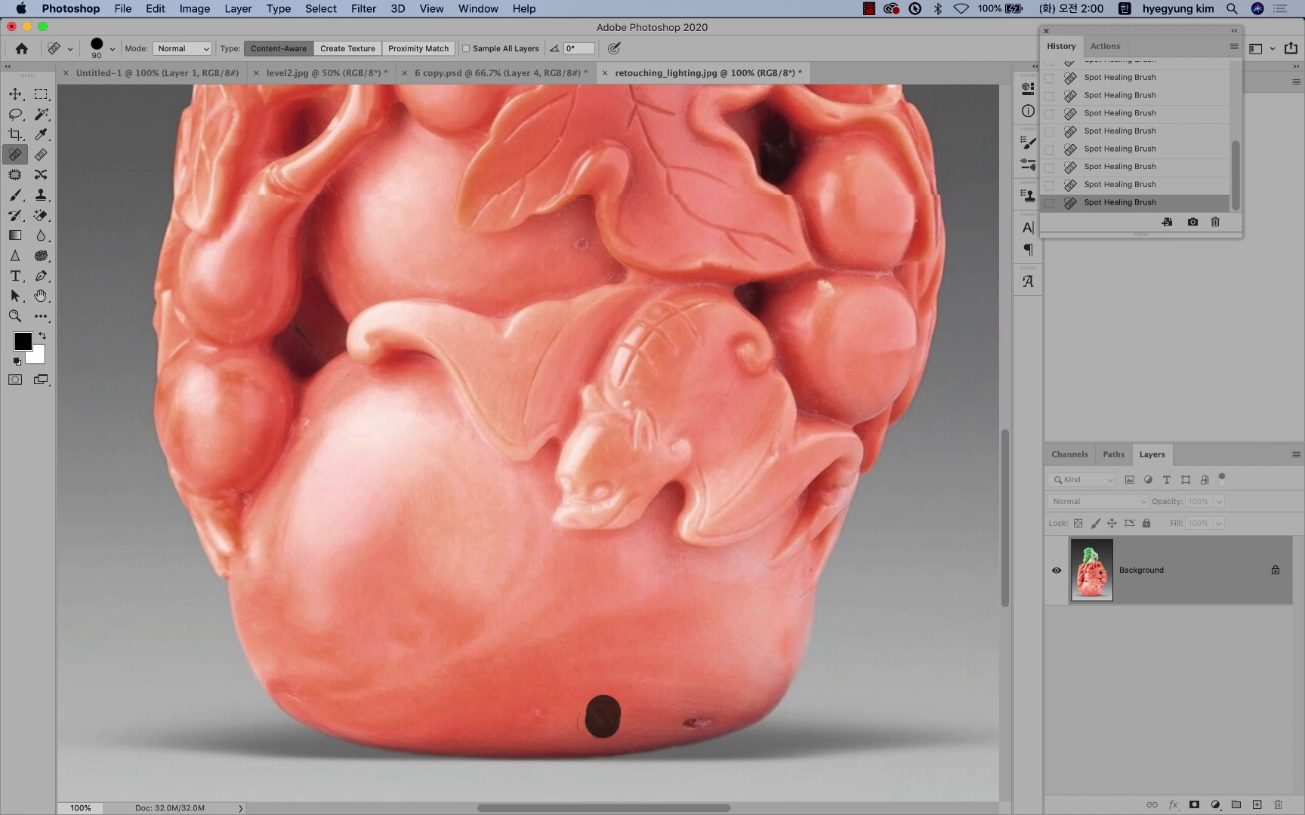
{"action": "left_click", "coordinate": [536, 715]}
{"action": "left_click", "coordinate": [696, 724]}
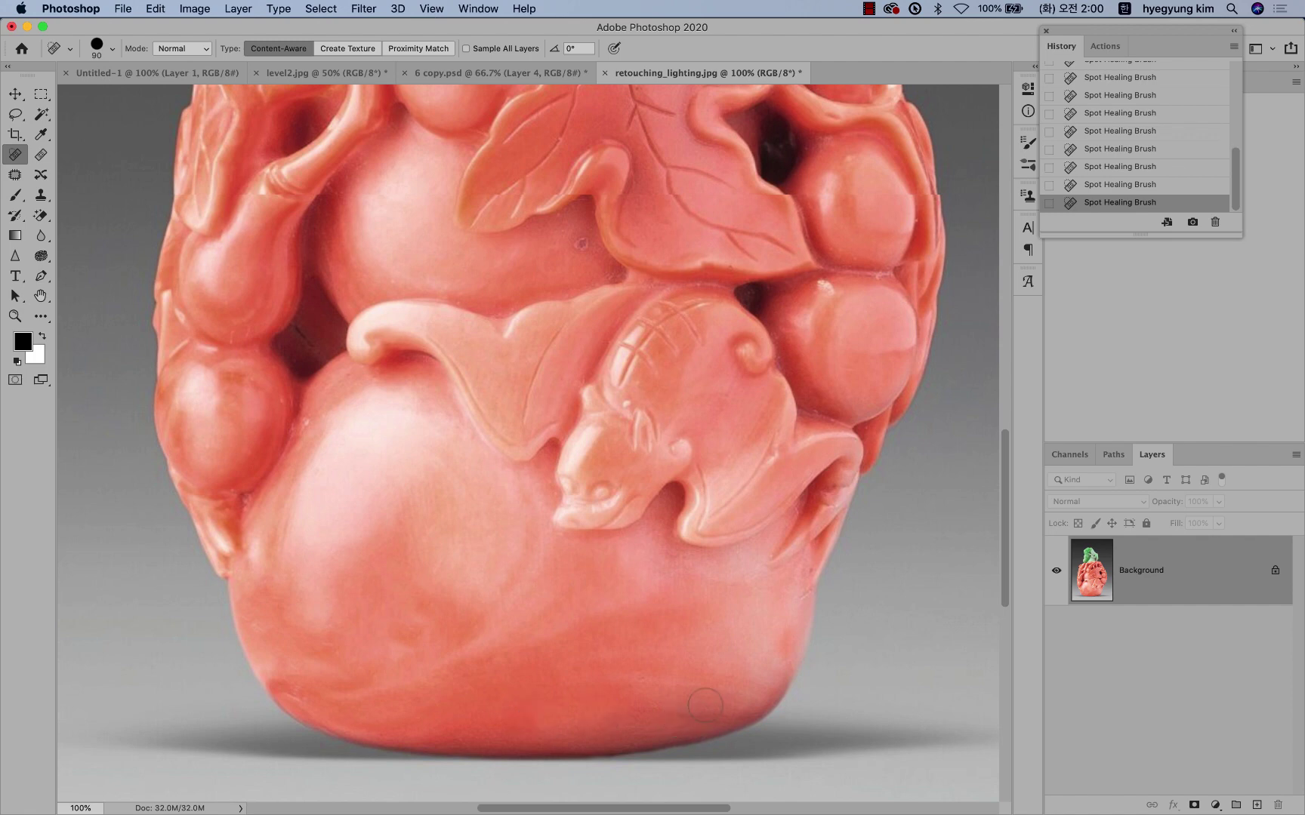
Step: Heal the upper coral spot, the shadow scratch, and the jade's lower-left mark at 40 px
{"action": "left_click", "coordinate": [573, 245]}
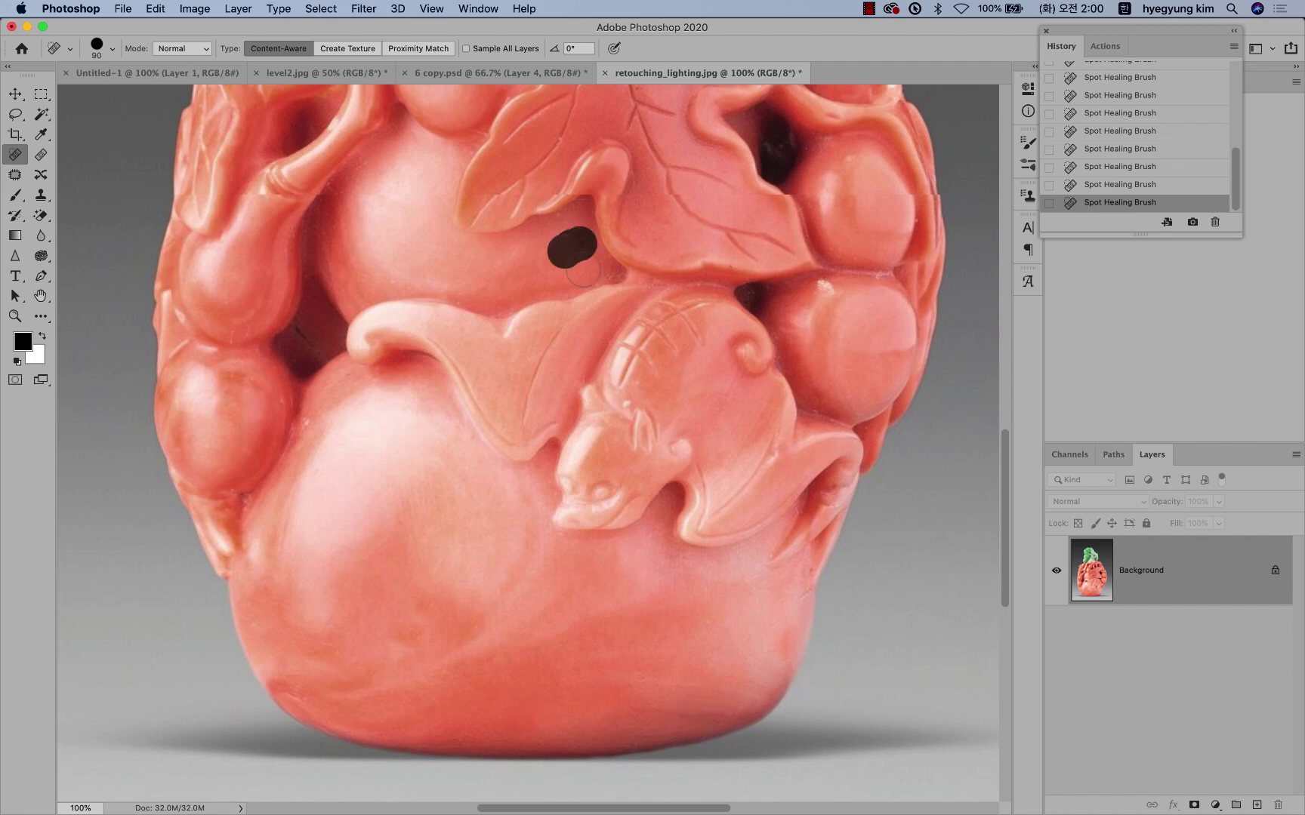
{"action": "left_click_drag", "start_coordinate": [368, 280], "coordinate": [496, 321]}
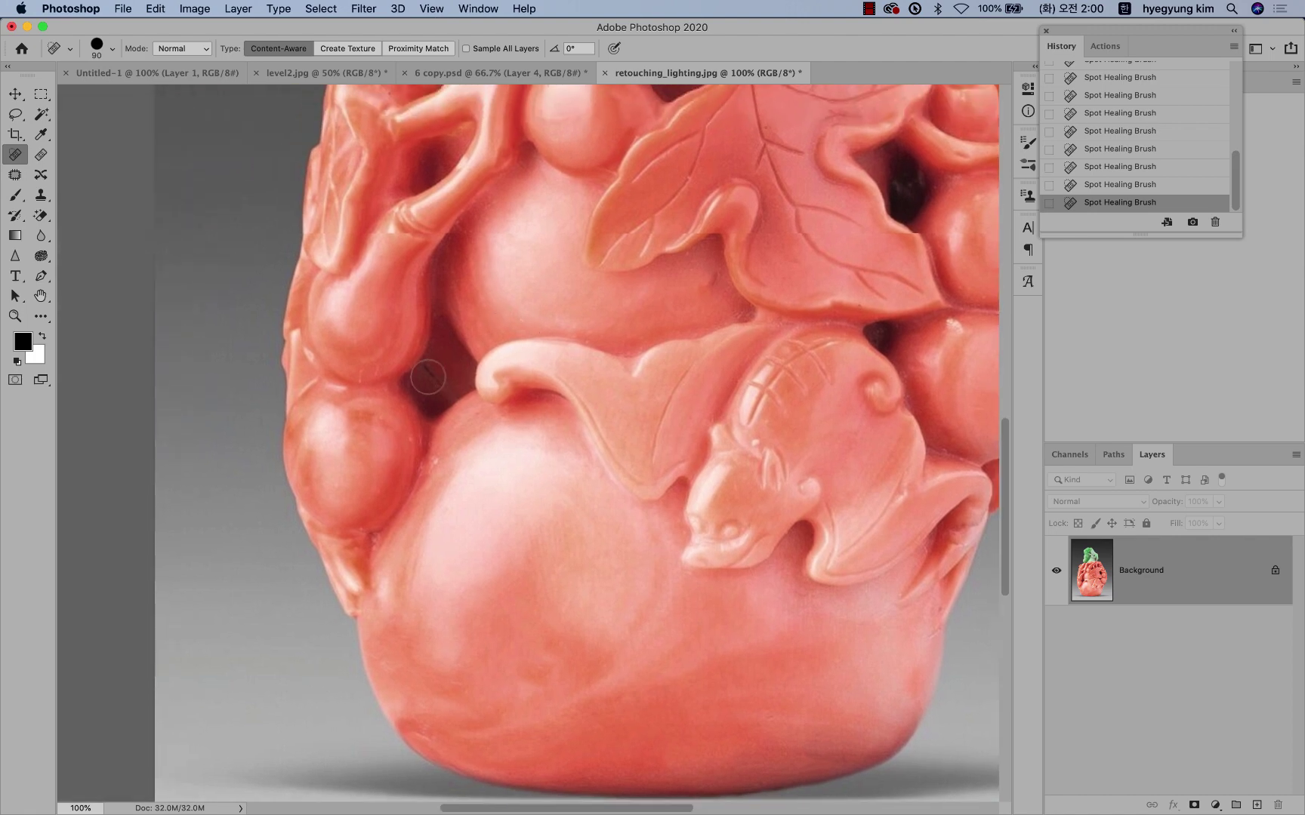
{"action": "left_click", "coordinate": [436, 382]}
{"action": "scroll", "coordinate": [567, 238], "scroll_direction": "up", "scroll_amount": 10}
{"action": "key", "text": "bracketleft"}
{"action": "key", "text": "bracketleft"}
{"action": "key", "text": "bracketleft"}
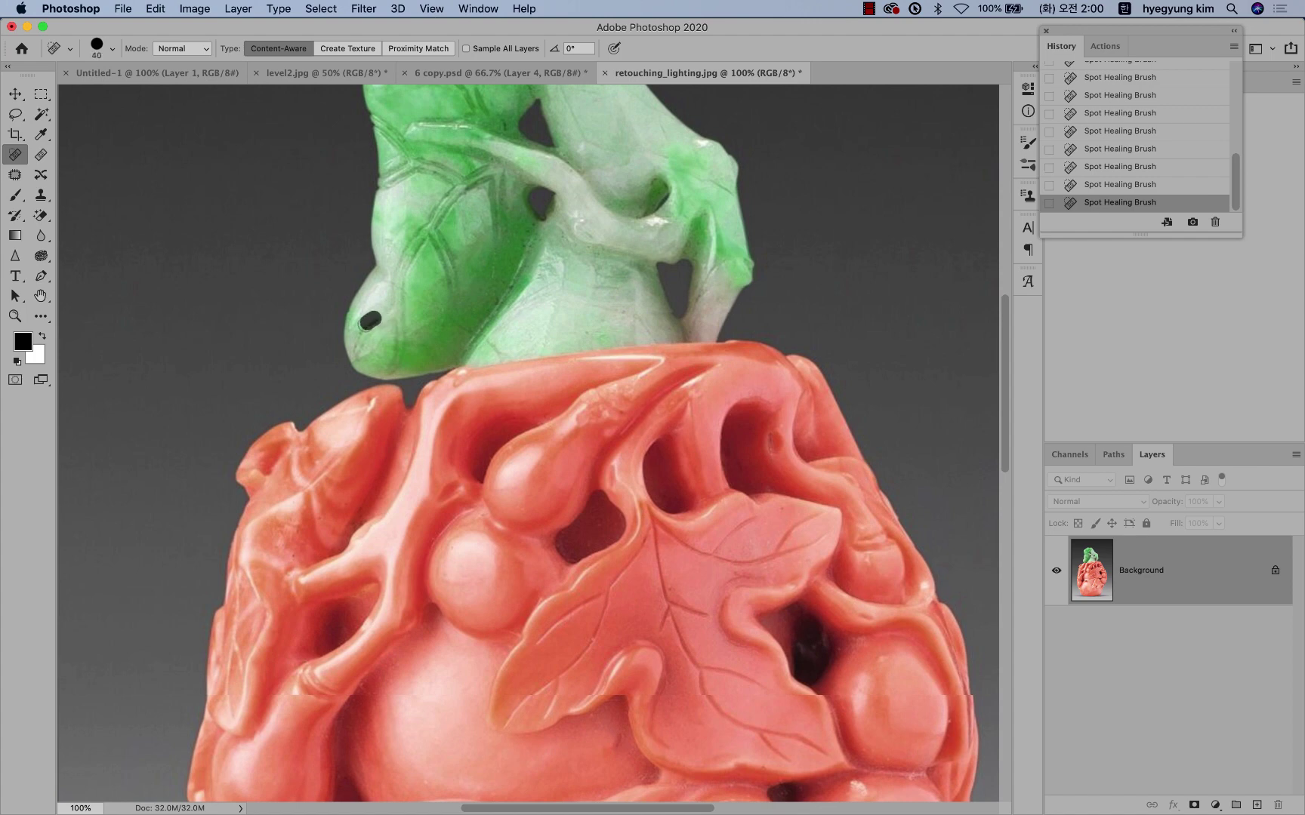
{"action": "left_click_drag", "start_coordinate": [373, 319], "coordinate": [360, 346]}
Step: Pan across the coral body and zoom out to see the whole bottle
{"action": "scroll", "coordinate": [453, 207], "scroll_direction": "up", "scroll_amount": 5}
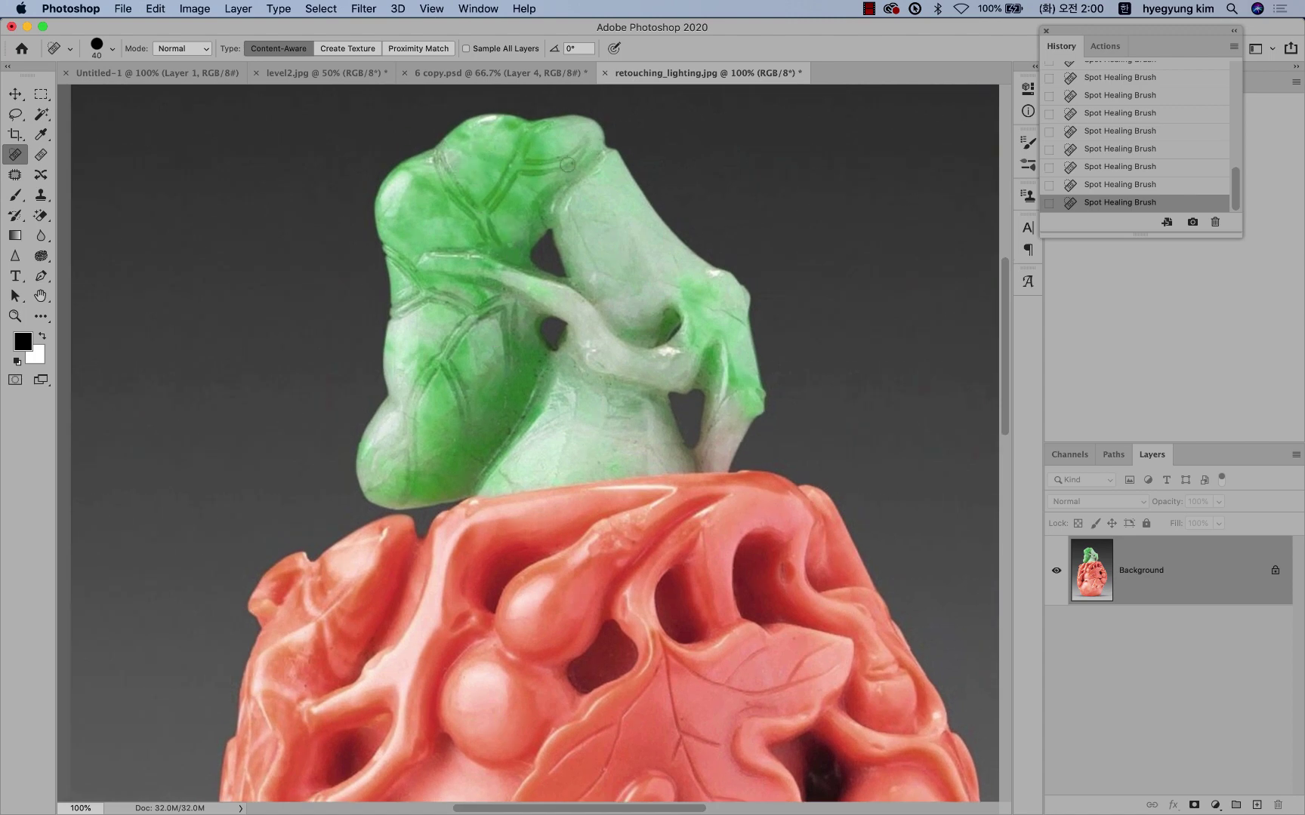
{"action": "scroll", "coordinate": [632, 291], "scroll_direction": "down", "scroll_amount": 3}
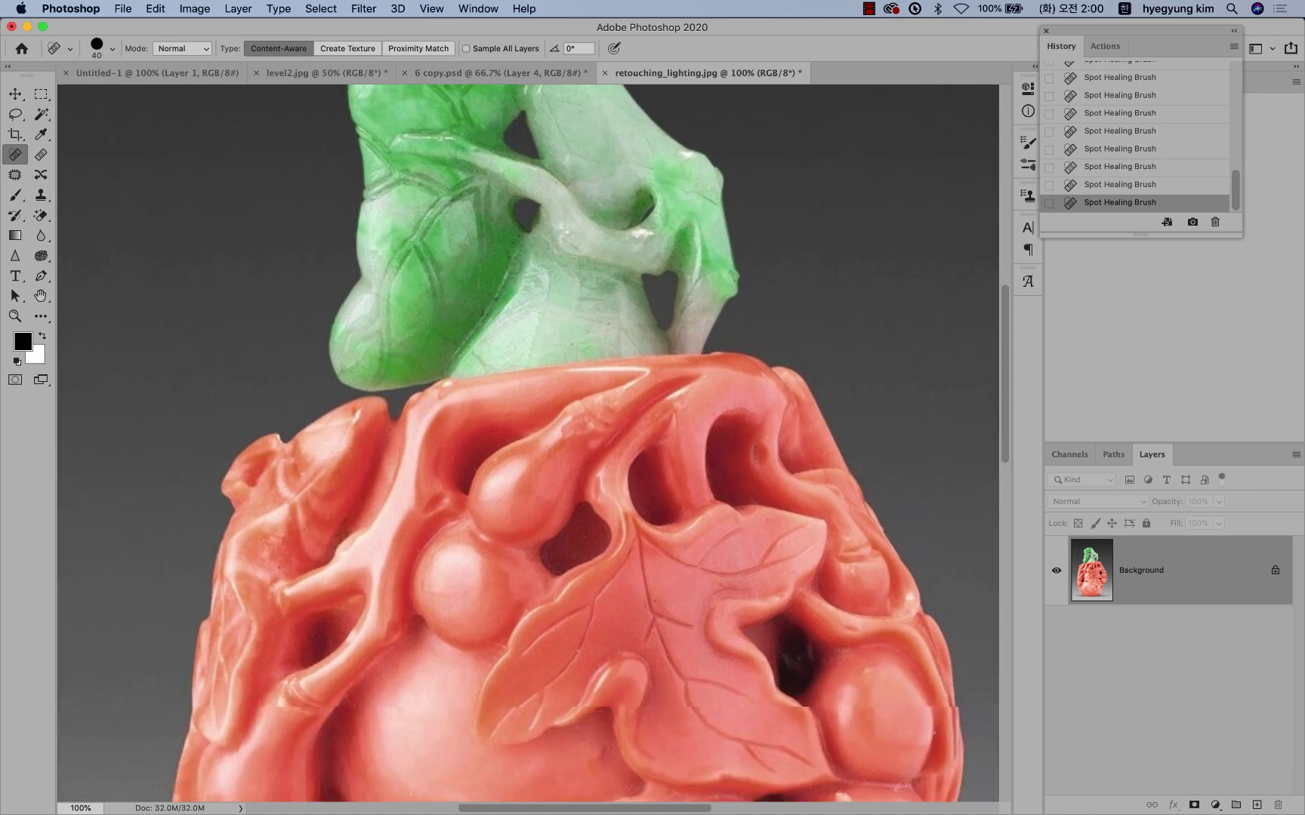
{"action": "left_click_drag", "start_coordinate": [521, 246], "coordinate": [521, 260]}
{"action": "left_click_drag", "start_coordinate": [535, 400], "coordinate": [535, 261]}
{"action": "scroll", "coordinate": [559, 287], "scroll_direction": "down", "scroll_amount": 5}
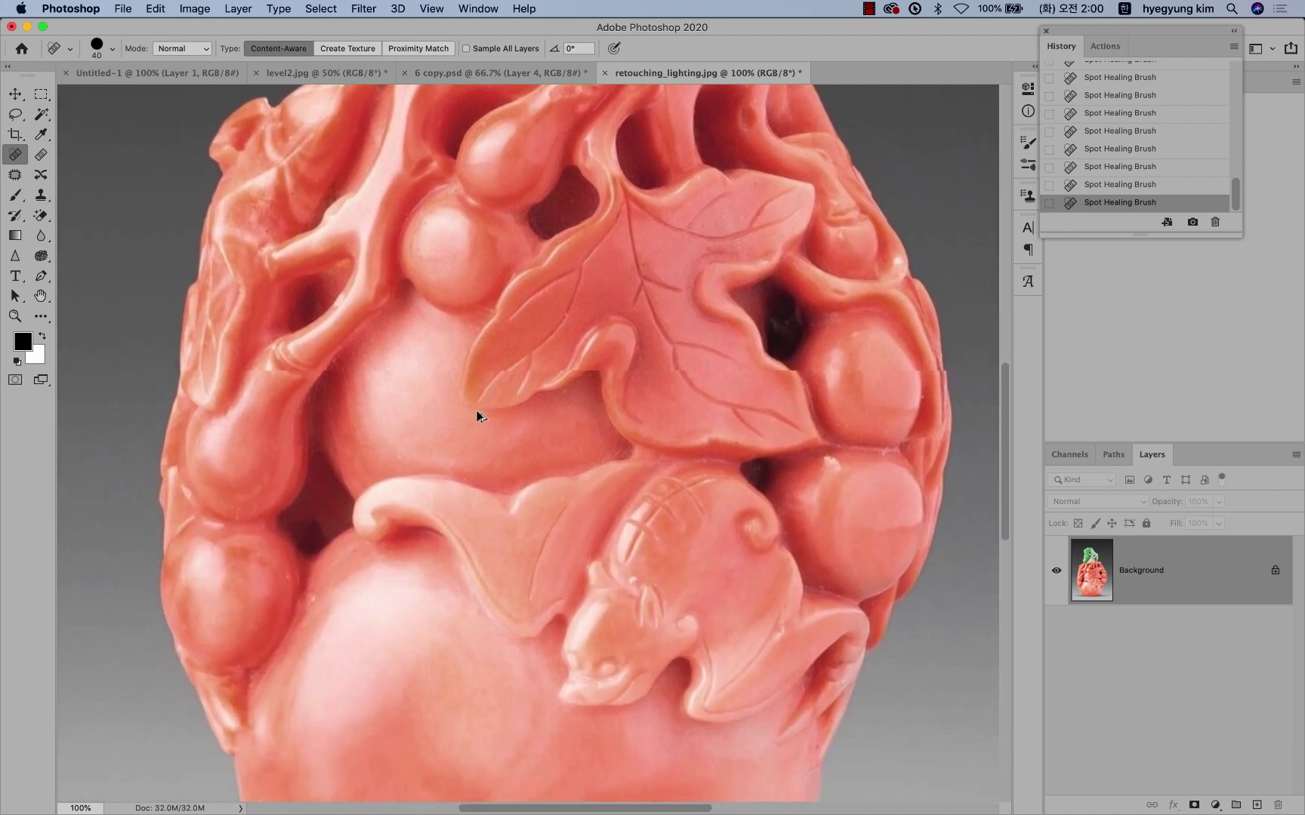
{"action": "key", "text": "super+minus"}
{"action": "key", "text": "super+minus"}
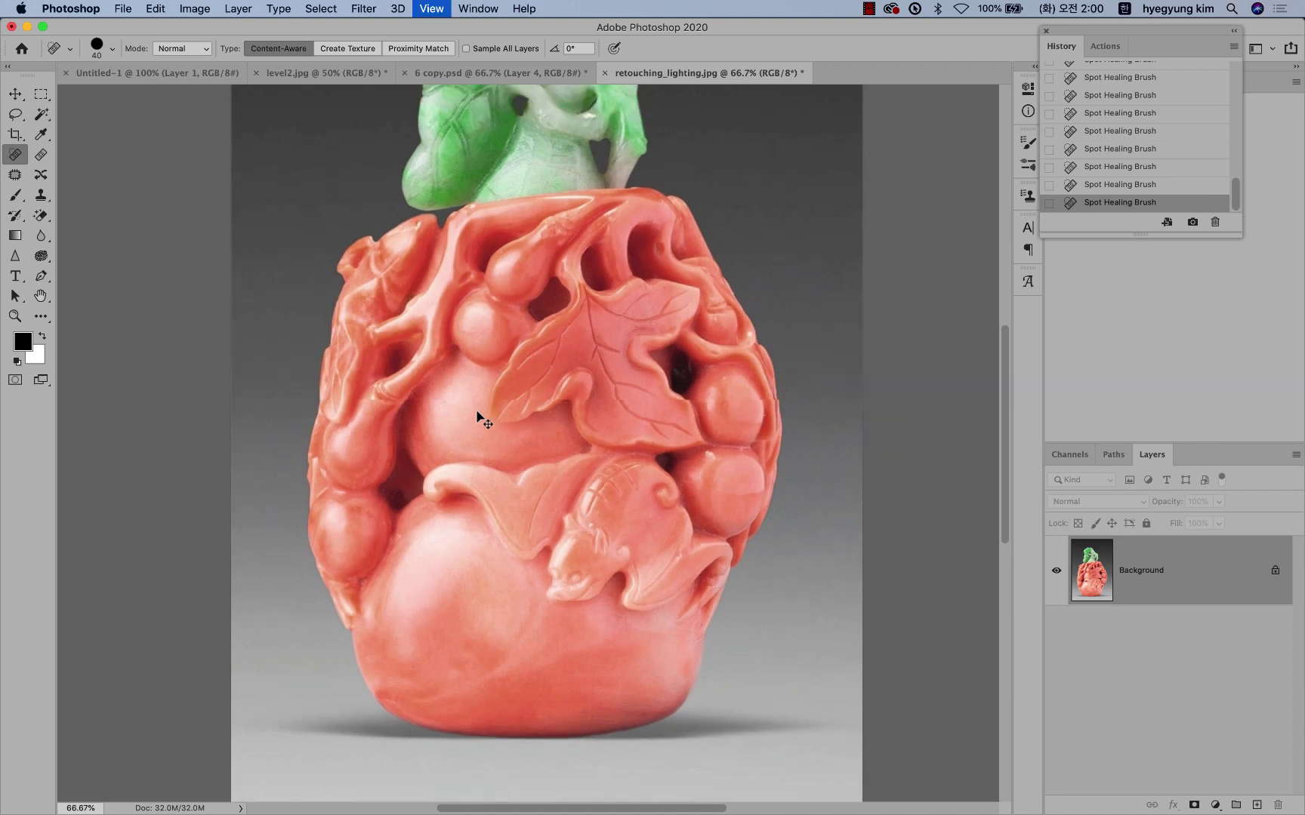
{"action": "scroll", "coordinate": [573, 357], "scroll_direction": "up", "scroll_amount": 2}
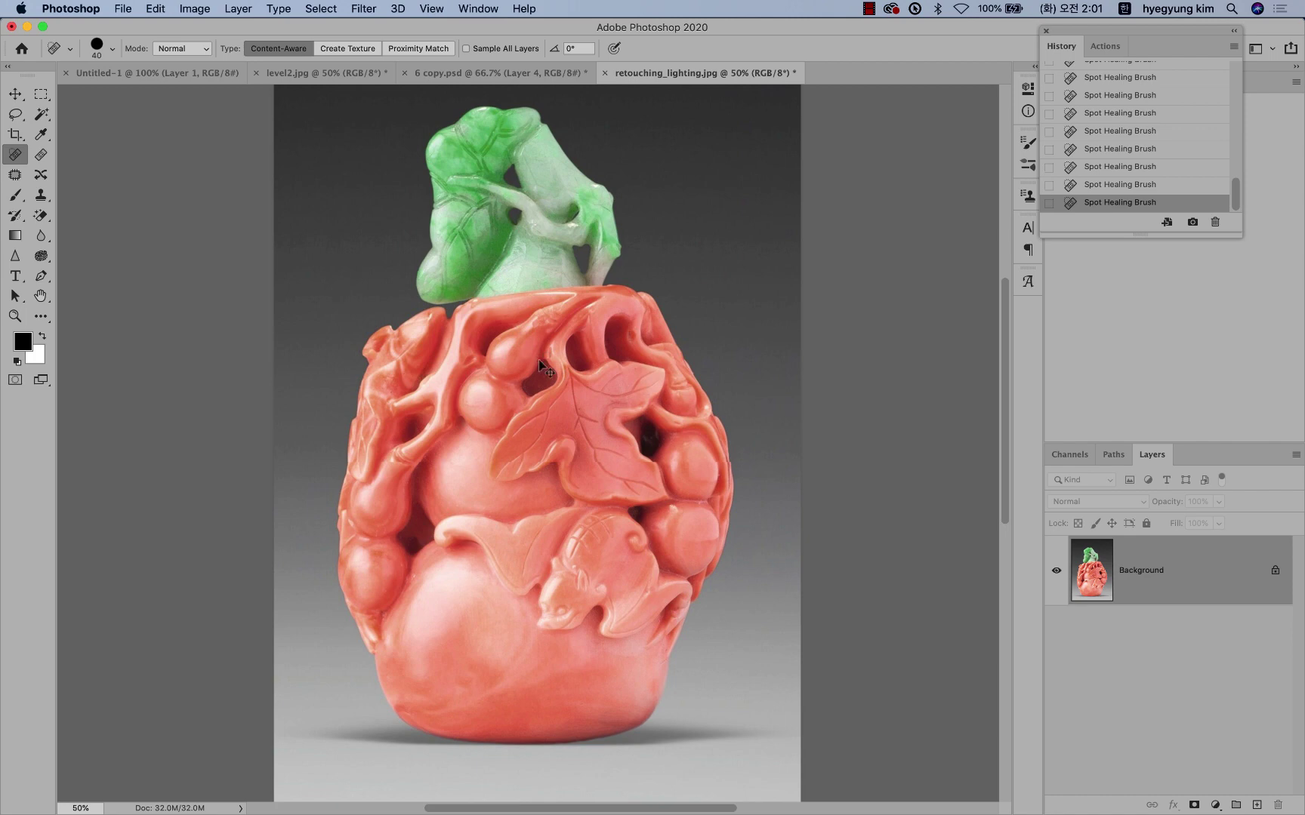
{"action": "key", "text": "super+equal"}
{"action": "key", "text": "super+equal"}
{"action": "key", "text": "super+equal"}
{"action": "key", "text": "super+equal"}
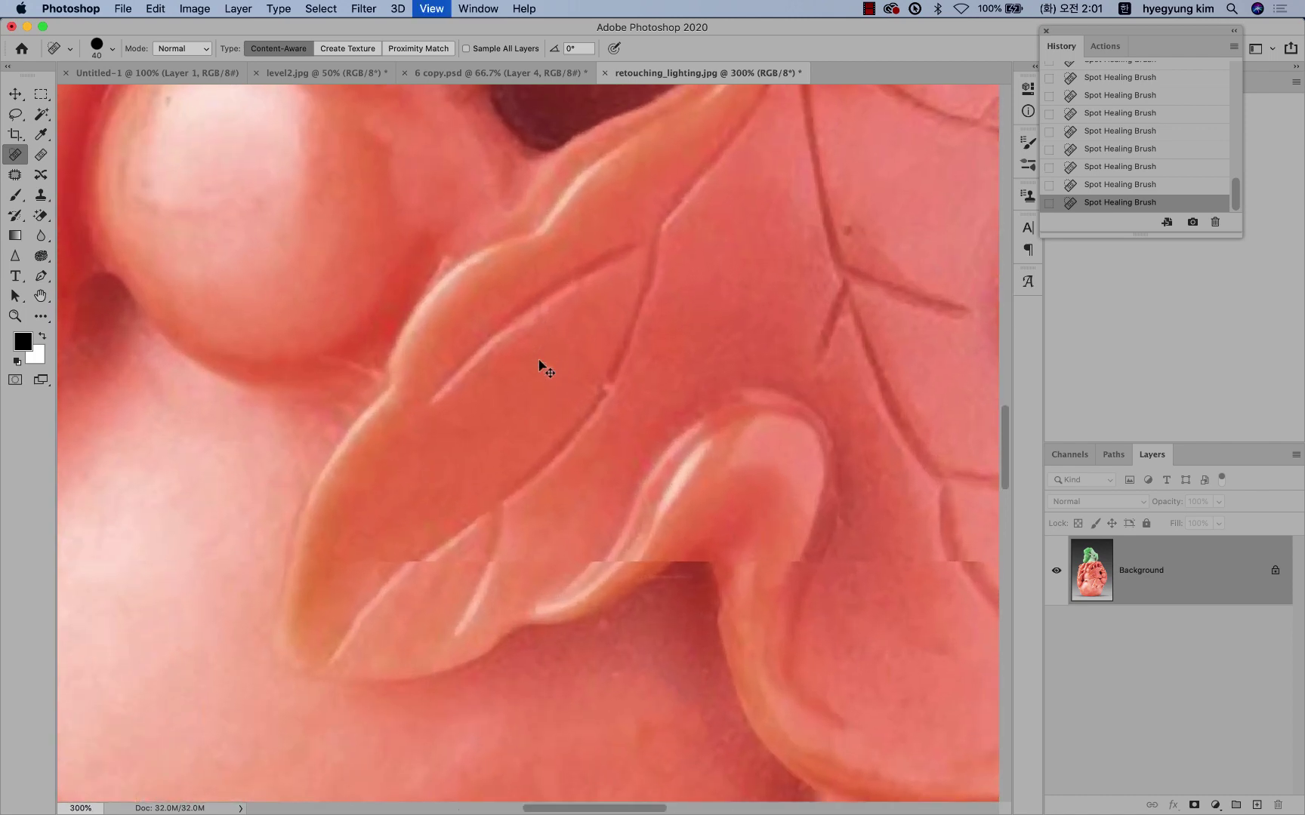
{"action": "key", "text": "super+equal"}
{"action": "key", "text": "super+equal"}
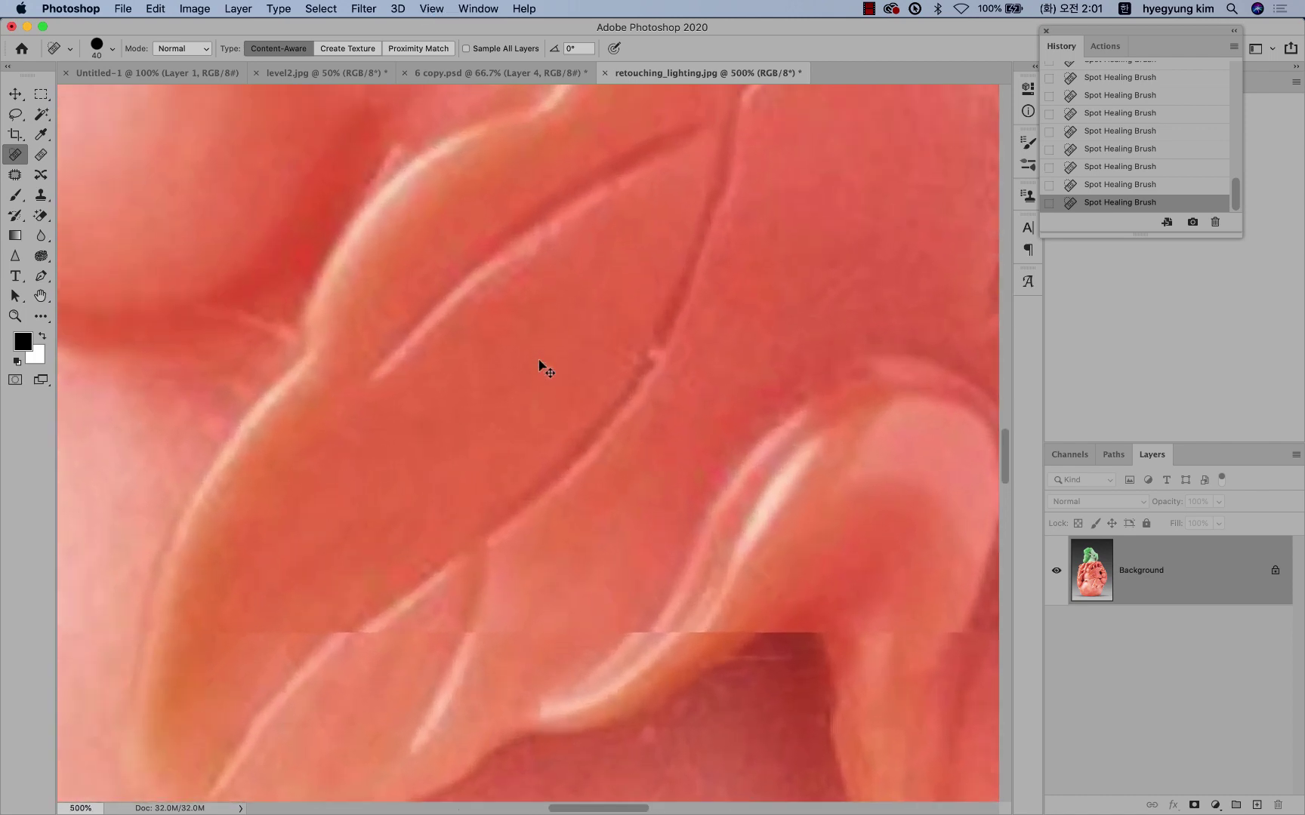
{"action": "key", "text": "super+minus"}
{"action": "key", "text": "super+minus"}
{"action": "key", "text": "super+minus"}
{"action": "key", "text": "super+minus"}
{"action": "key", "text": "super+minus"}
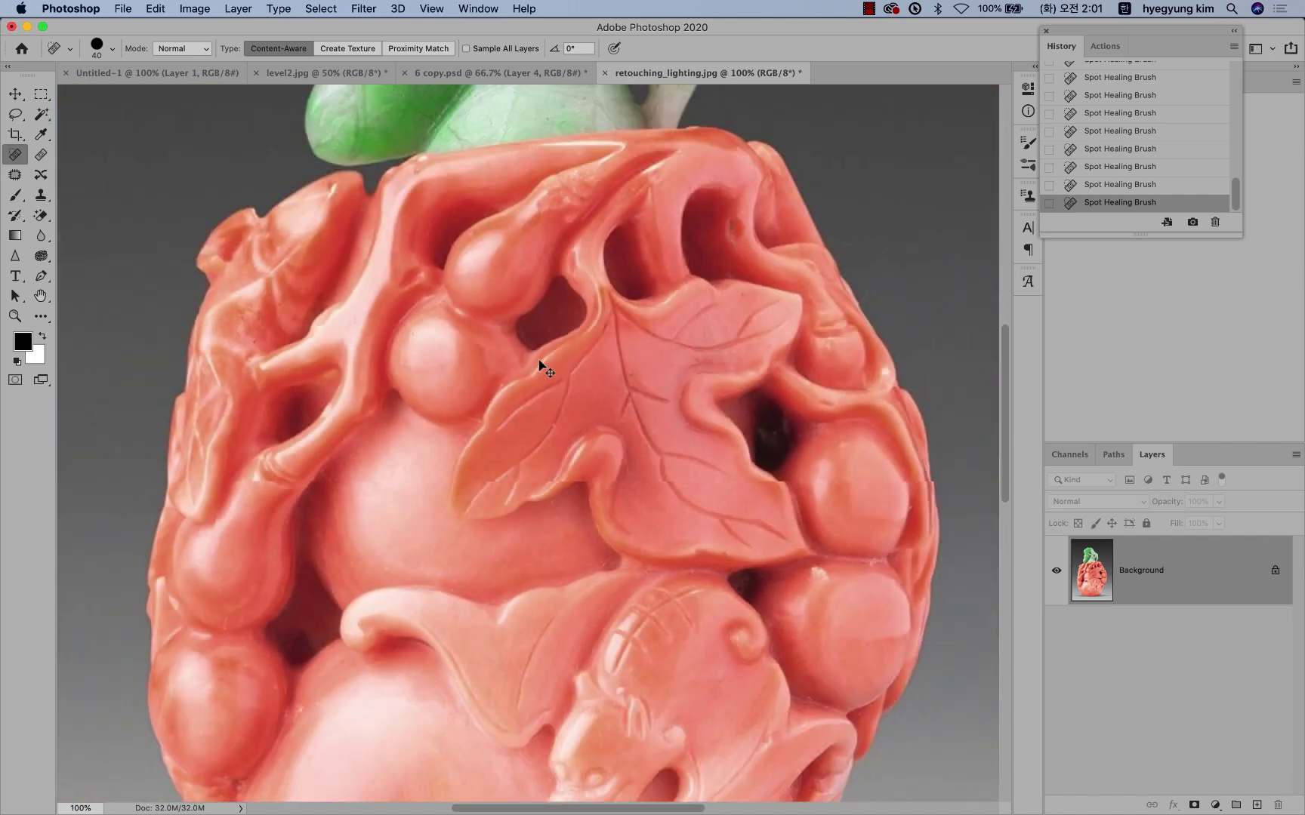
{"action": "key", "text": "super+minus"}
{"action": "key", "text": "super+minus"}
{"action": "key", "text": "super+minus"}
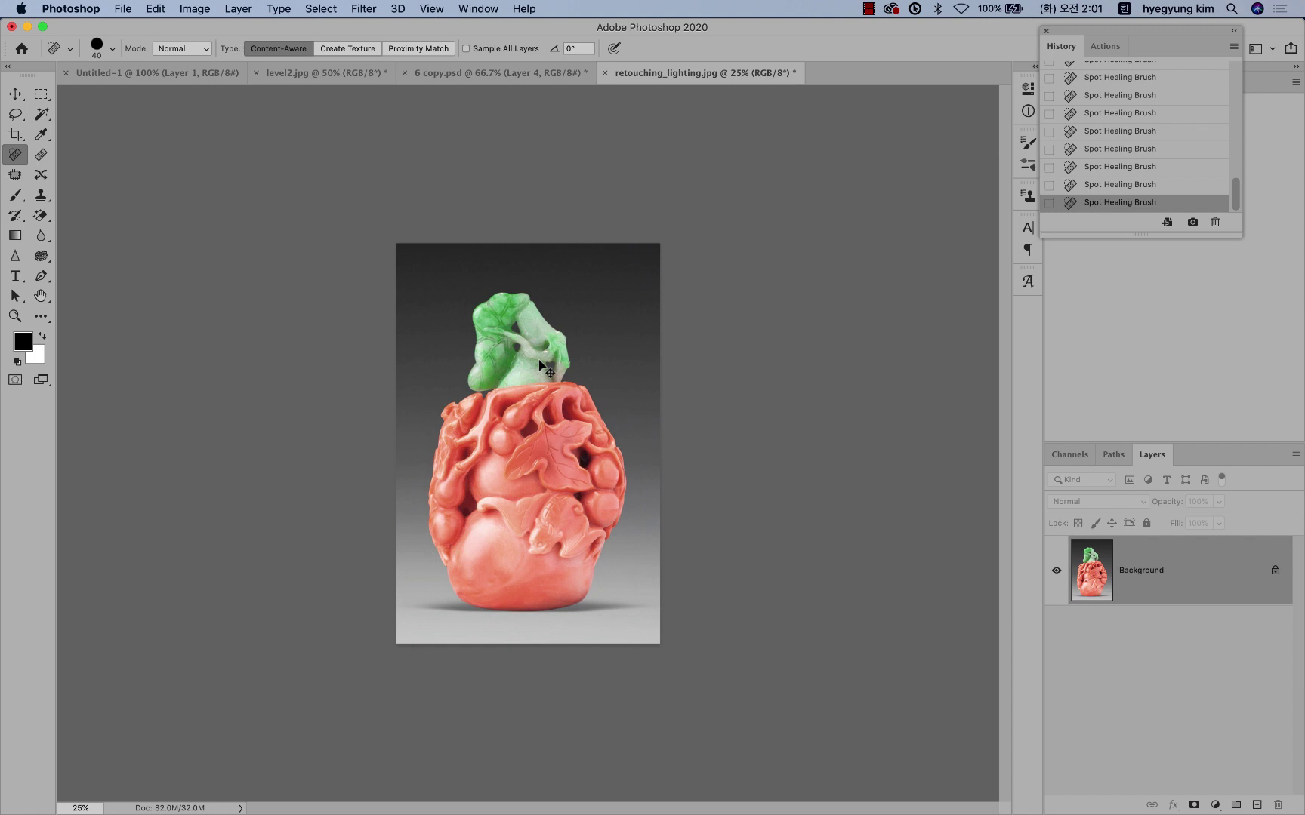
{"action": "key", "text": "super+minus"}
{"action": "key", "text": "super+minus"}
{"action": "key", "text": "super+minus"}
{"action": "key", "text": "super+minus"}
{"action": "key", "text": "super+minus"}
{"action": "key", "text": "super+minus"}
{"action": "key", "text": "super+minus"}
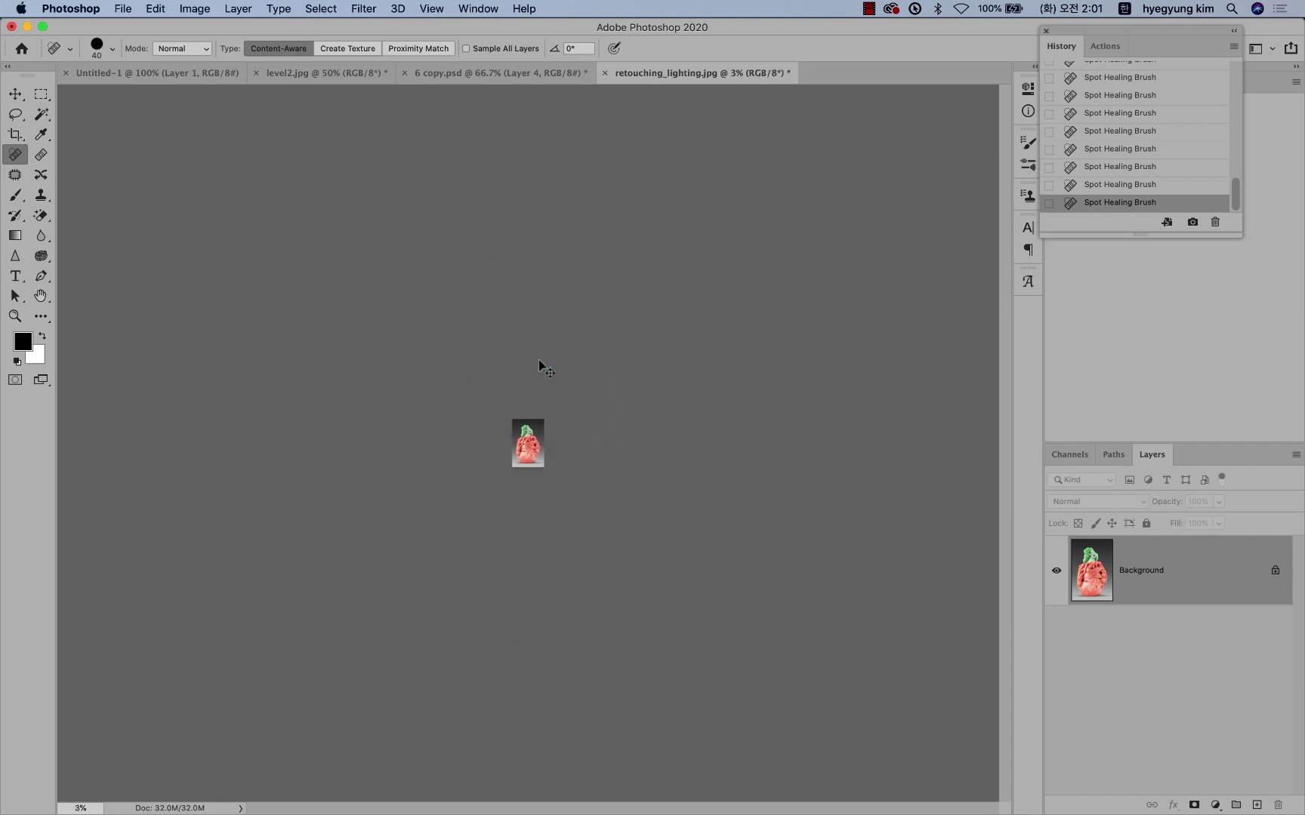
{"action": "key", "text": "super+plus"}
{"action": "key", "text": "super+plus"}
{"action": "key", "text": "super+plus"}
{"action": "key", "text": "super+plus"}
{"action": "key", "text": "super+plus"}
{"action": "key", "text": "super+plus"}
{"action": "key", "text": "super+plus"}
{"action": "key", "text": "super+plus"}
{"action": "key", "text": "super+plus"}
{"action": "key", "text": "super+plus"}
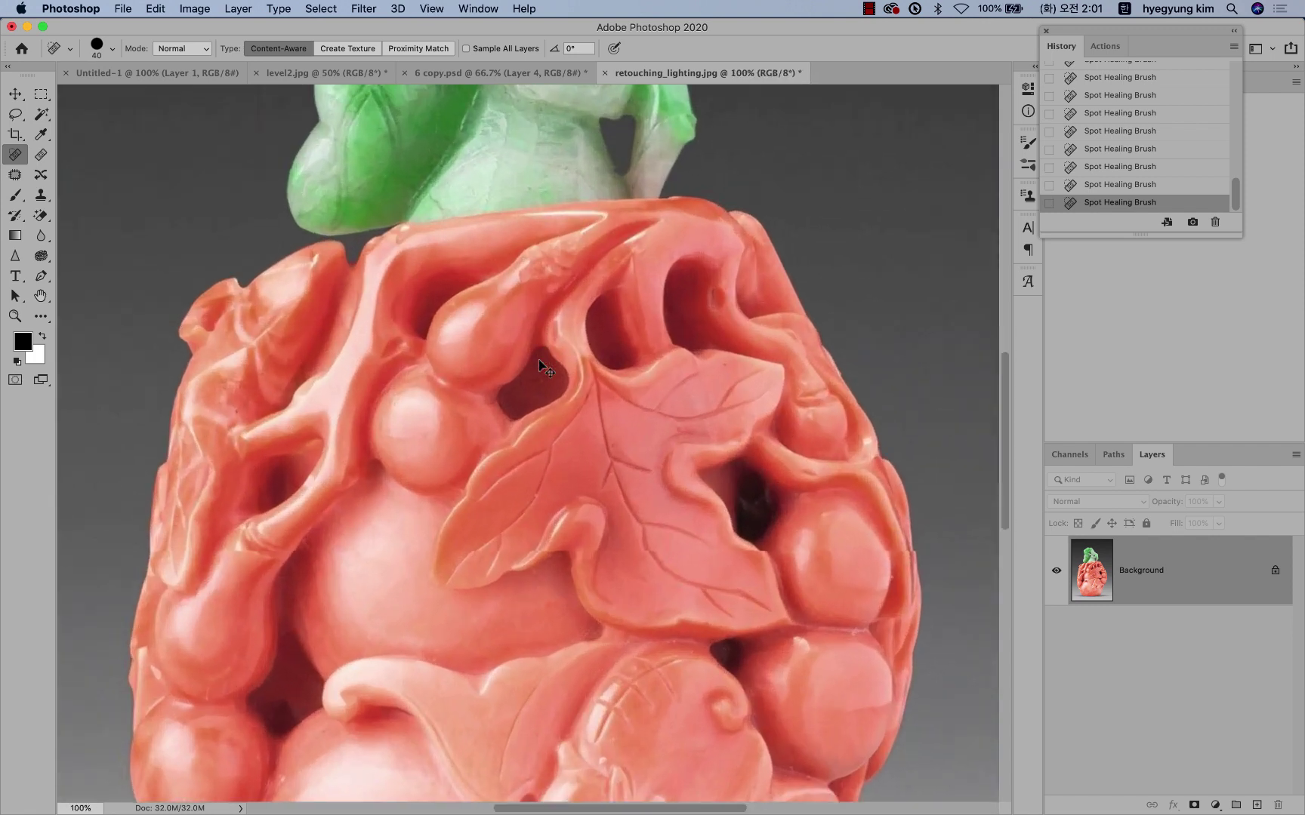
{"action": "key", "text": "super+minus"}
{"action": "key", "text": "super+minus"}
{"action": "key", "text": "super+minus"}
{"action": "key", "text": "super+plus"}
{"action": "key", "text": "super+plus"}
{"action": "key", "text": "super+plus"}
{"action": "key", "text": "super+minus"}
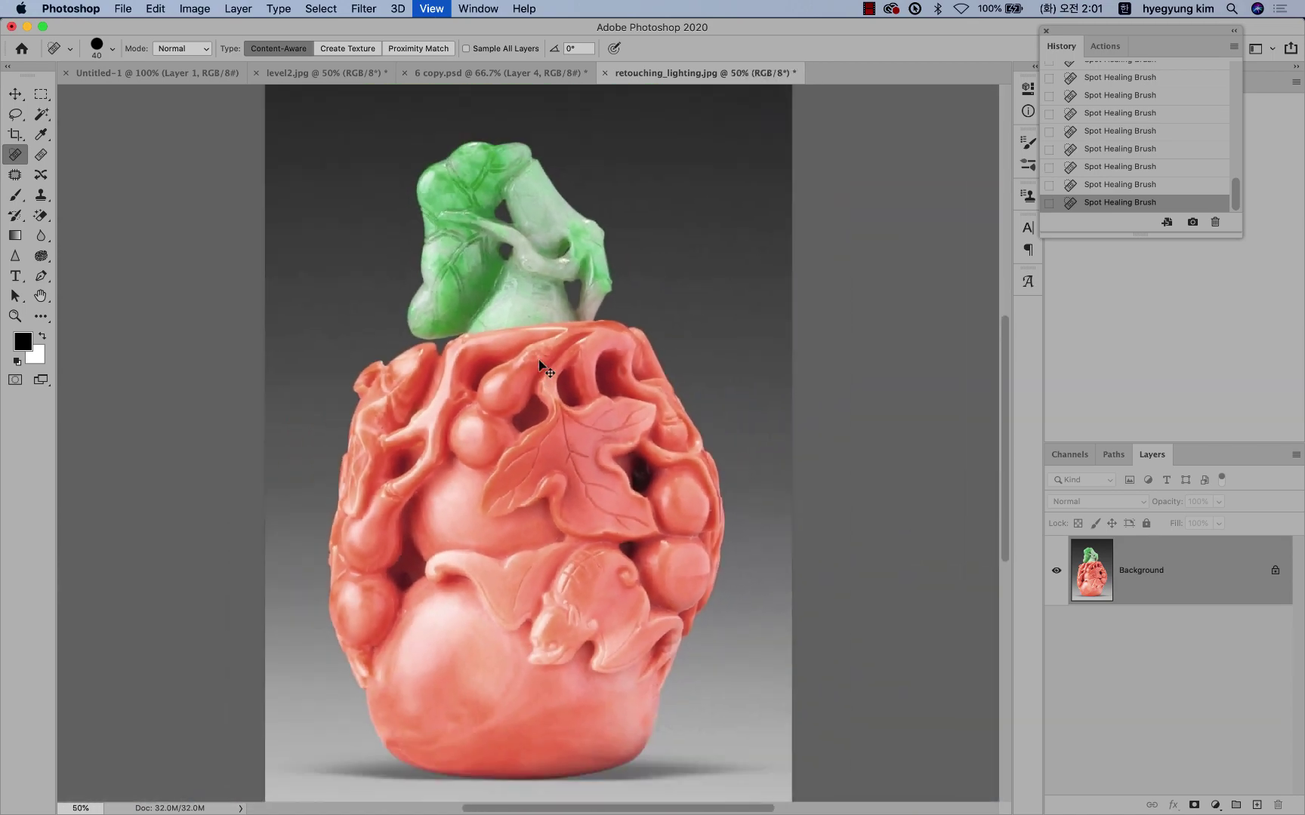
{"action": "key", "text": "super+minus"}
{"action": "key", "text": "super+plus"}
{"action": "key", "text": "super+plus"}
{"action": "key", "text": "super+minus"}
{"action": "key", "text": "super+plus"}
{"action": "key", "text": "super+plus"}
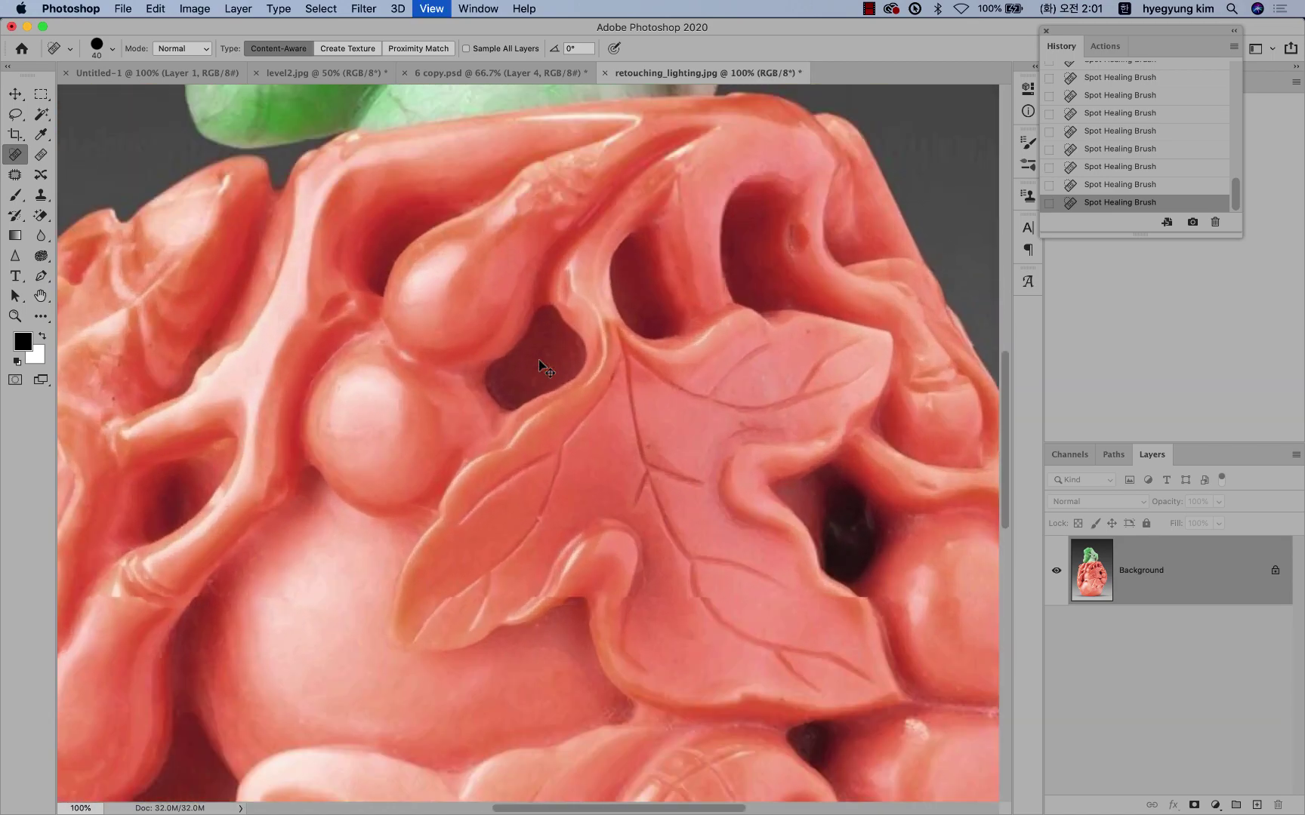
{"action": "key", "text": "super+minus"}
{"action": "key", "text": "super+minus"}
{"action": "key", "text": "super+minus"}
{"action": "key", "text": "super+plus"}
{"action": "key", "text": "super+plus"}
{"action": "key", "text": "super+minus"}
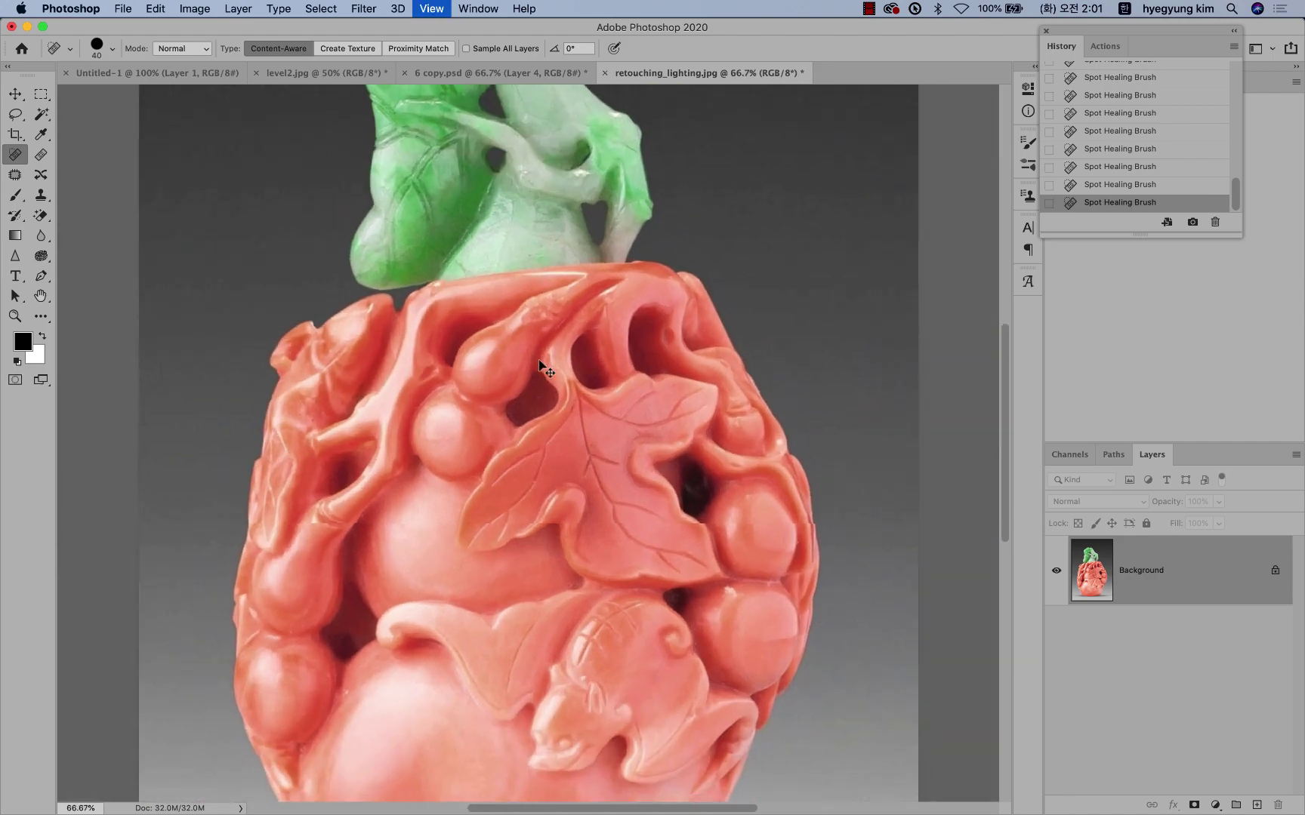
{"action": "key", "text": "super+plus"}
{"action": "key", "text": "super+minus"}
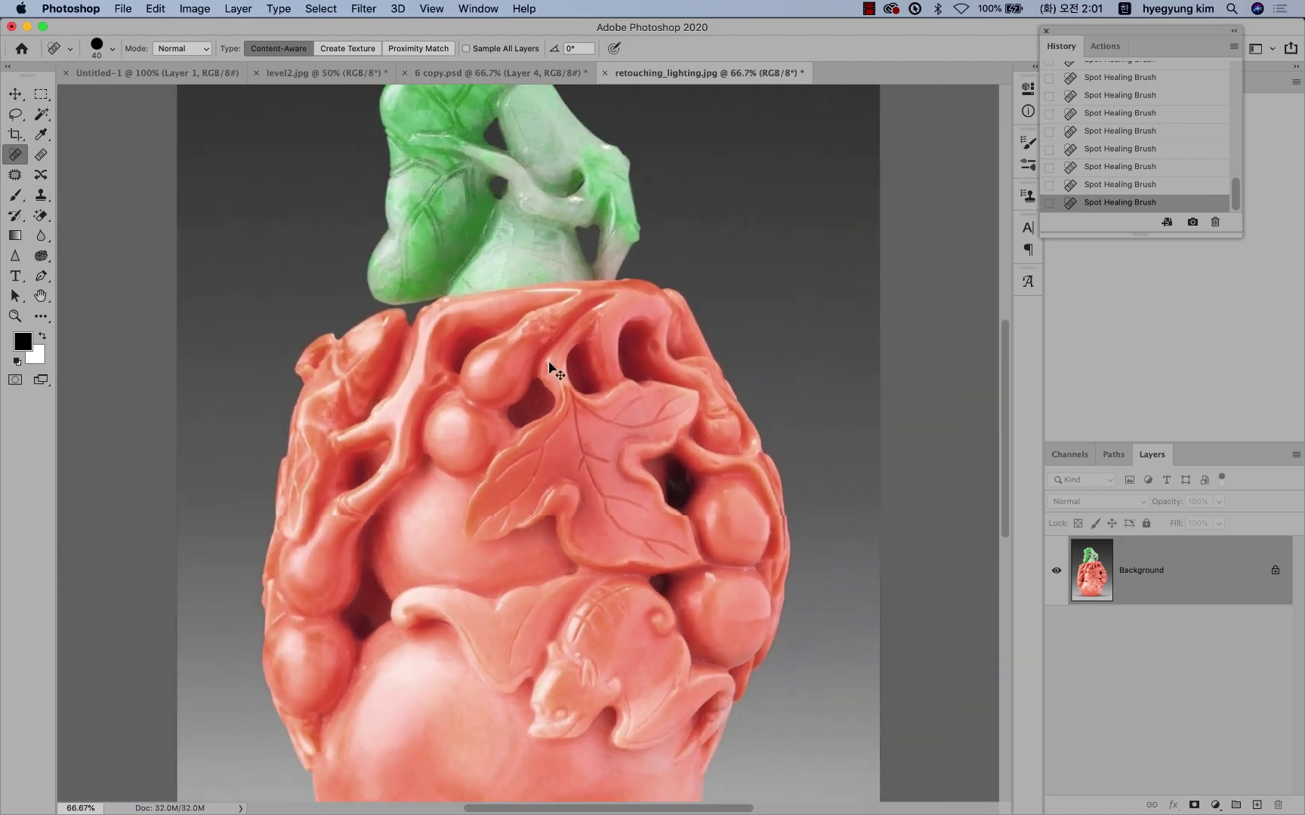
{"action": "key", "text": "super+minus"}
{"action": "key", "text": "super+minus"}
{"action": "key", "text": "super+plus"}
{"action": "key", "text": "super+plus"}
{"action": "key", "text": "super+plus"}
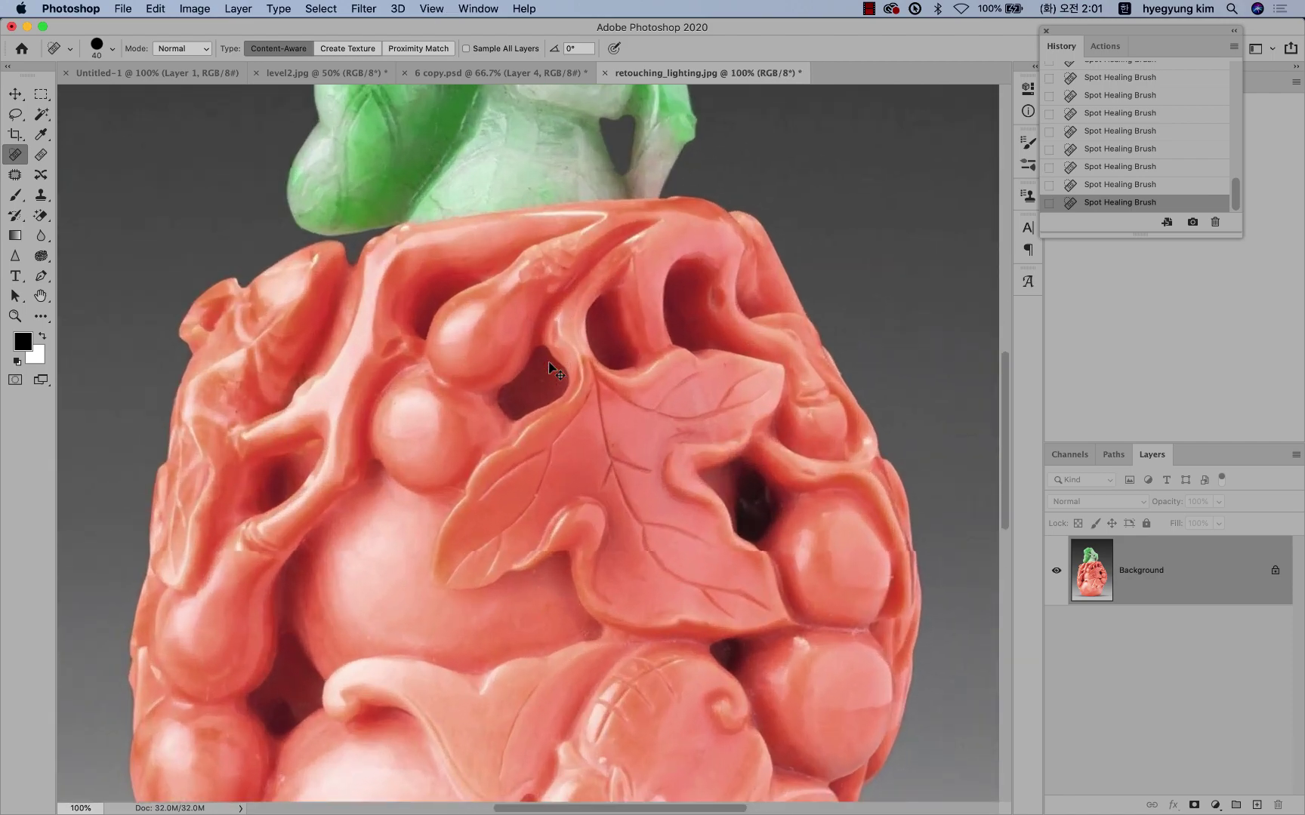
{"action": "key", "text": "super+minus"}
{"action": "key", "text": "super+minus"}
{"action": "key", "text": "super+plus"}
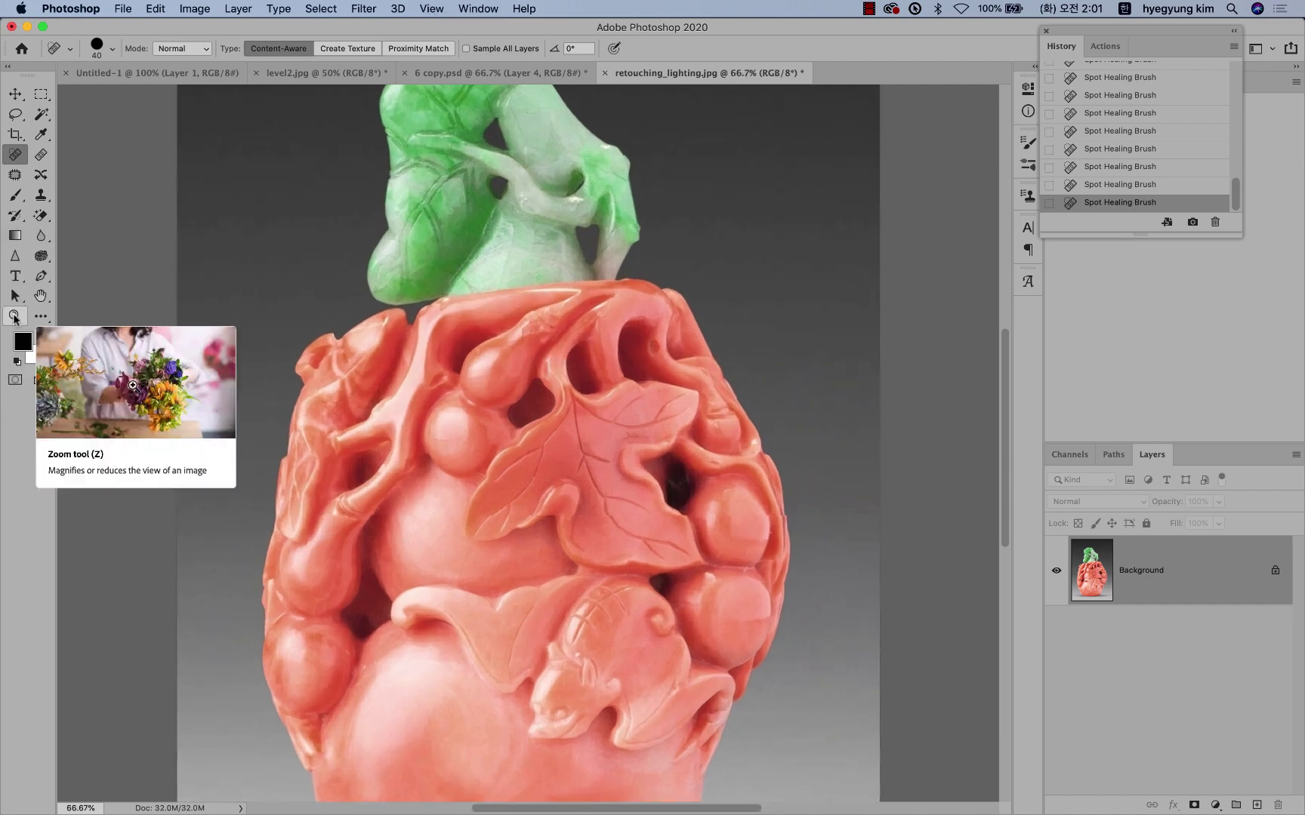
{"action": "left_click", "coordinate": [15, 315]}
{"action": "mouse_move", "coordinate": [474, 264]}
{"action": "left_mouse_down"}
{"action": "mouse_move", "coordinate": [536, 321]}
{"action": "mouse_move", "coordinate": [419, 219]}
{"action": "mouse_move", "coordinate": [609, 388]}
{"action": "mouse_move", "coordinate": [423, 355]}
{"action": "mouse_move", "coordinate": [518, 335]}
{"action": "mouse_move", "coordinate": [472, 295]}
{"action": "mouse_move", "coordinate": [503, 330]}
{"action": "left_mouse_up"}
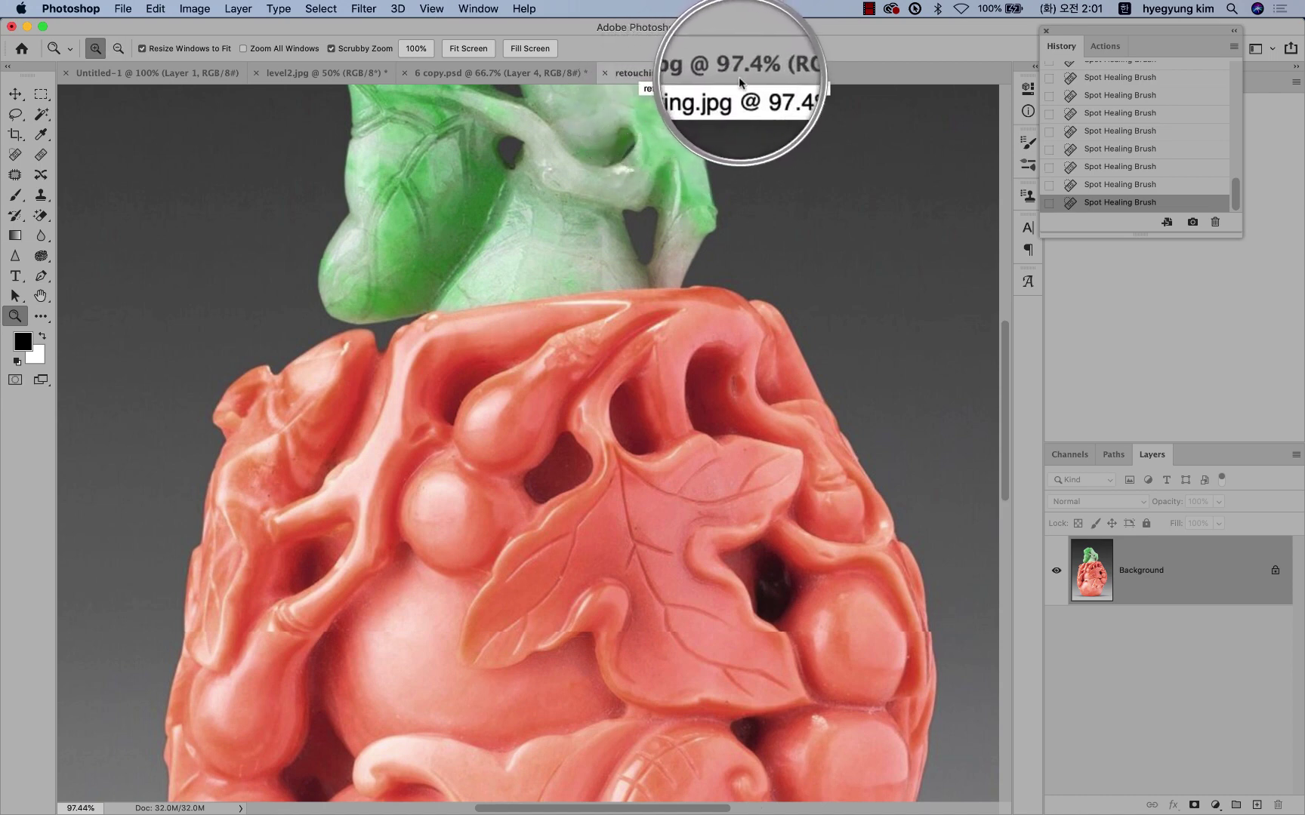
{"action": "key", "text": "super+minus"}
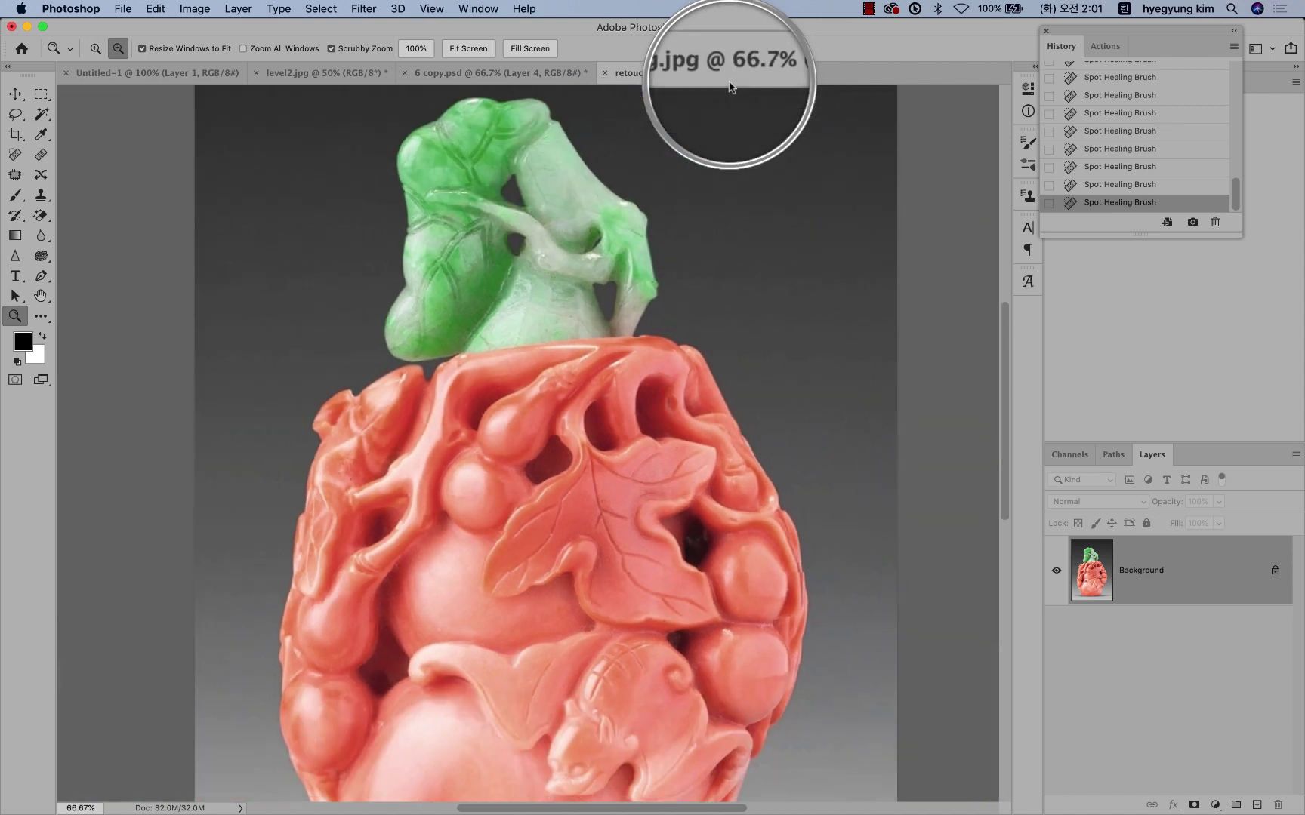
{"action": "key", "text": "super+minus"}
{"action": "key", "text": "super+minus"}
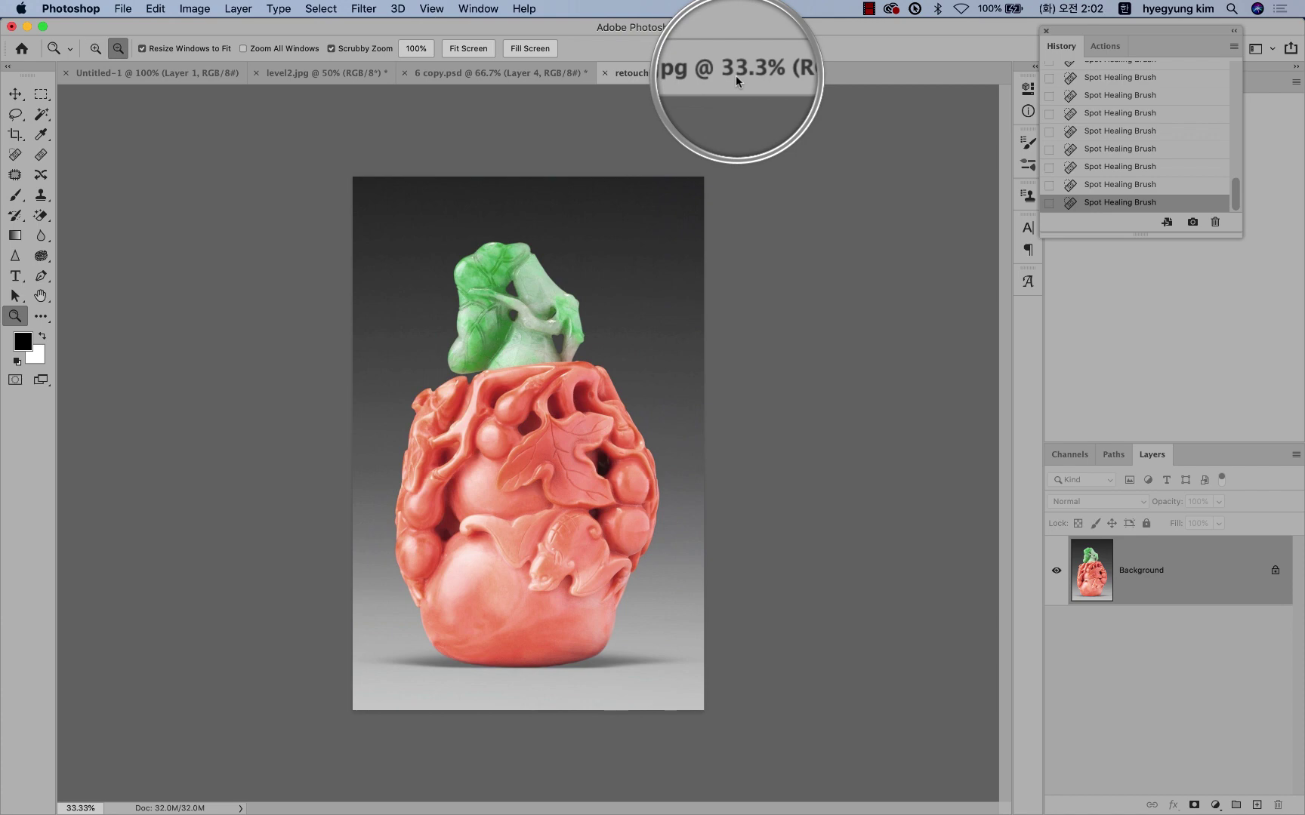
{"action": "key", "text": "super+1"}
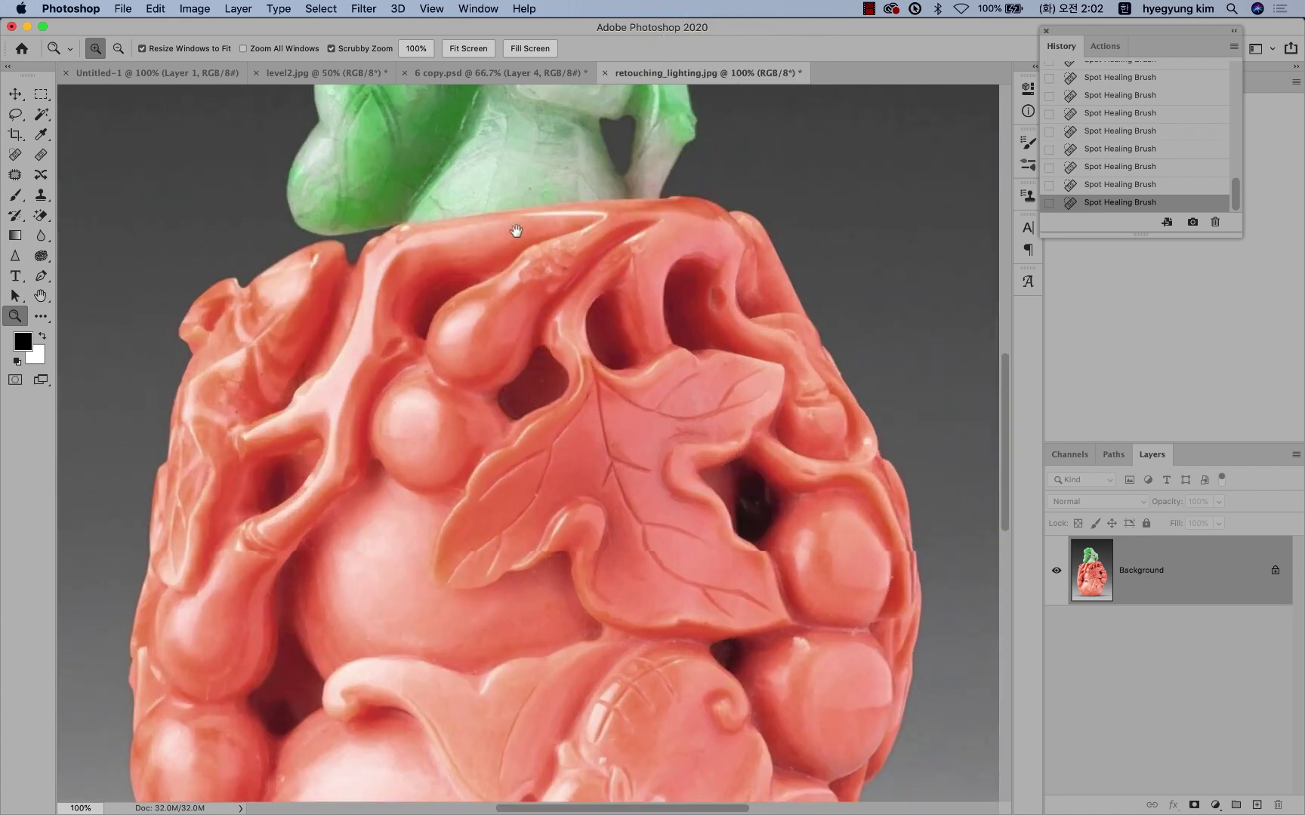
{"action": "scroll", "coordinate": [529, 318], "scroll_direction": "up", "scroll_amount": 5}
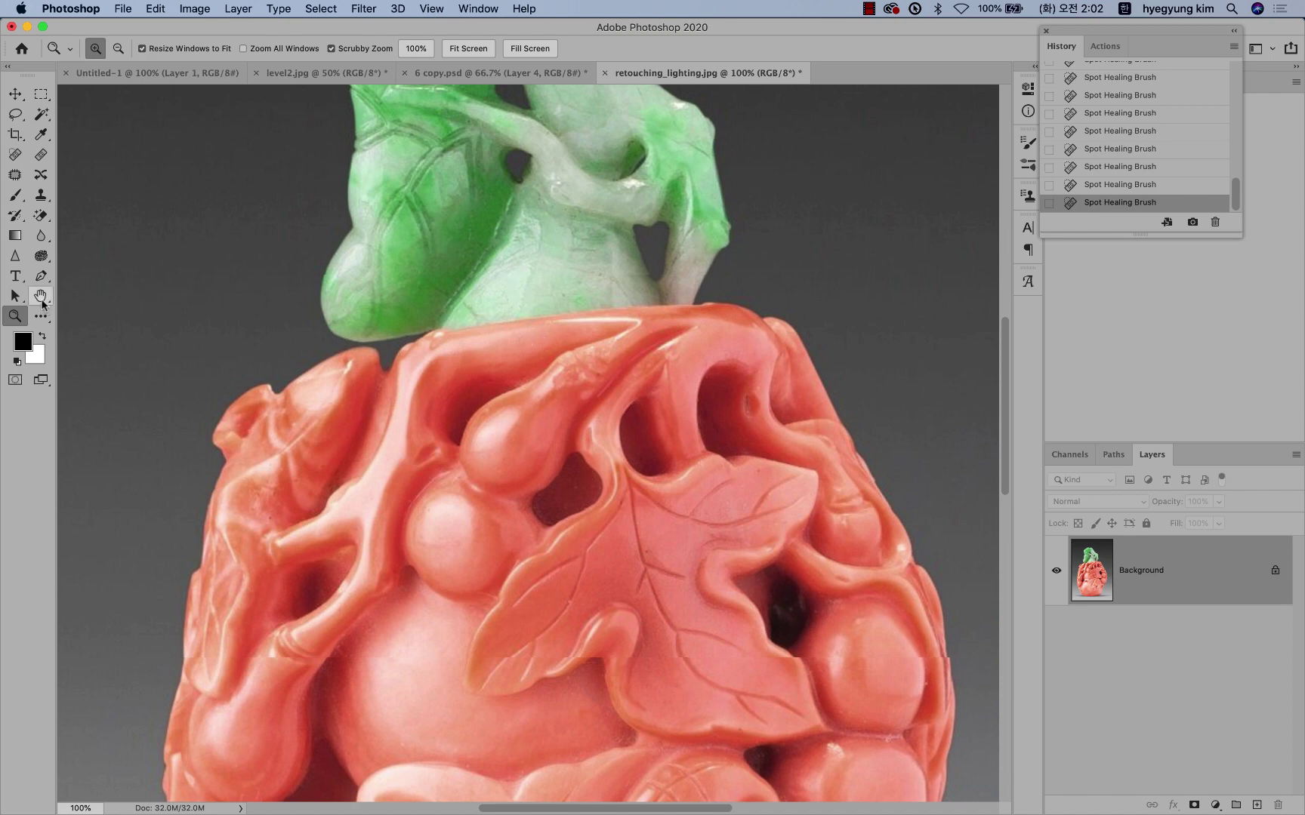
{"action": "key", "text": "alt"}
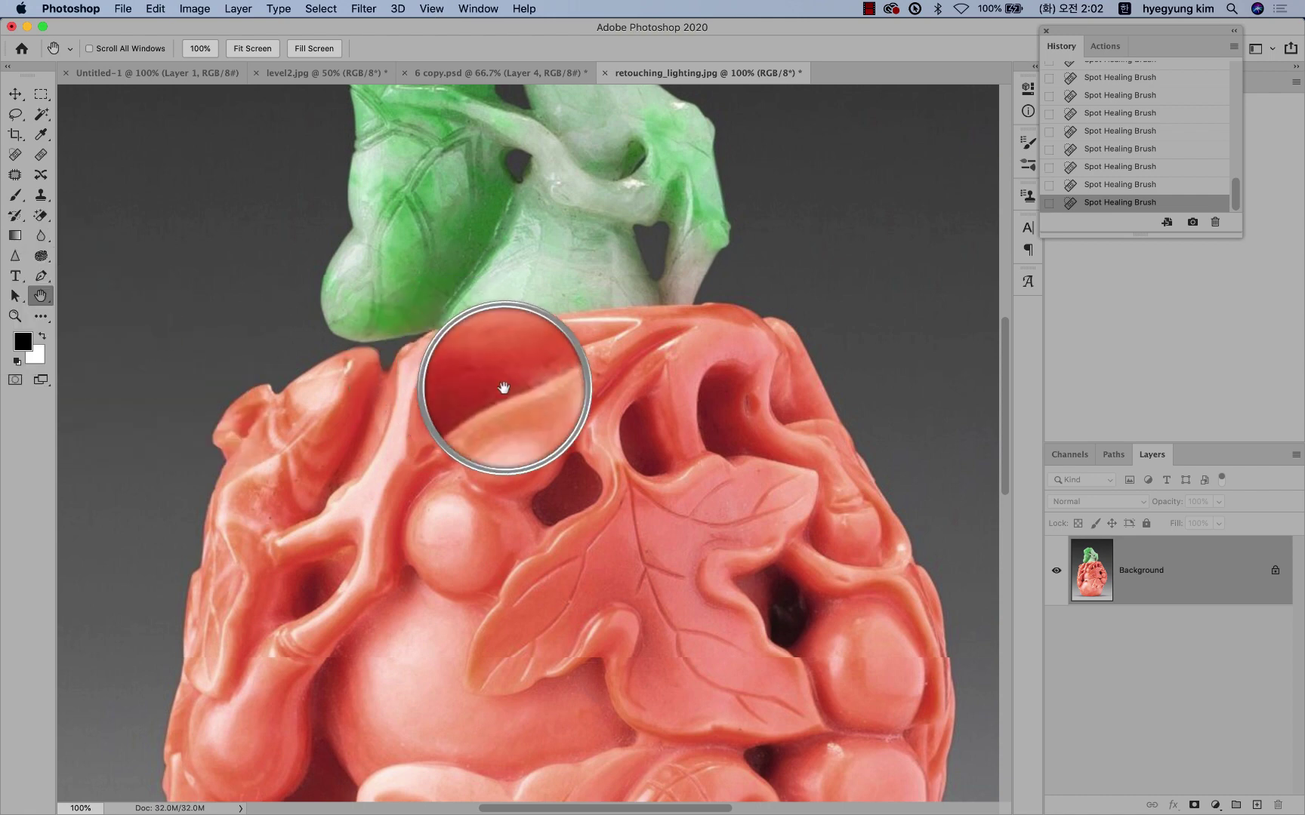
{"action": "scroll", "coordinate": [506, 384], "scroll_direction": "down", "scroll_amount": 5}
{"action": "scroll", "coordinate": [515, 388], "scroll_direction": "down", "scroll_amount": 2}
{"action": "scroll", "coordinate": [510, 378], "scroll_direction": "down", "scroll_amount": 5}
{"action": "scroll", "coordinate": [574, 518], "scroll_direction": "down", "scroll_amount": 3}
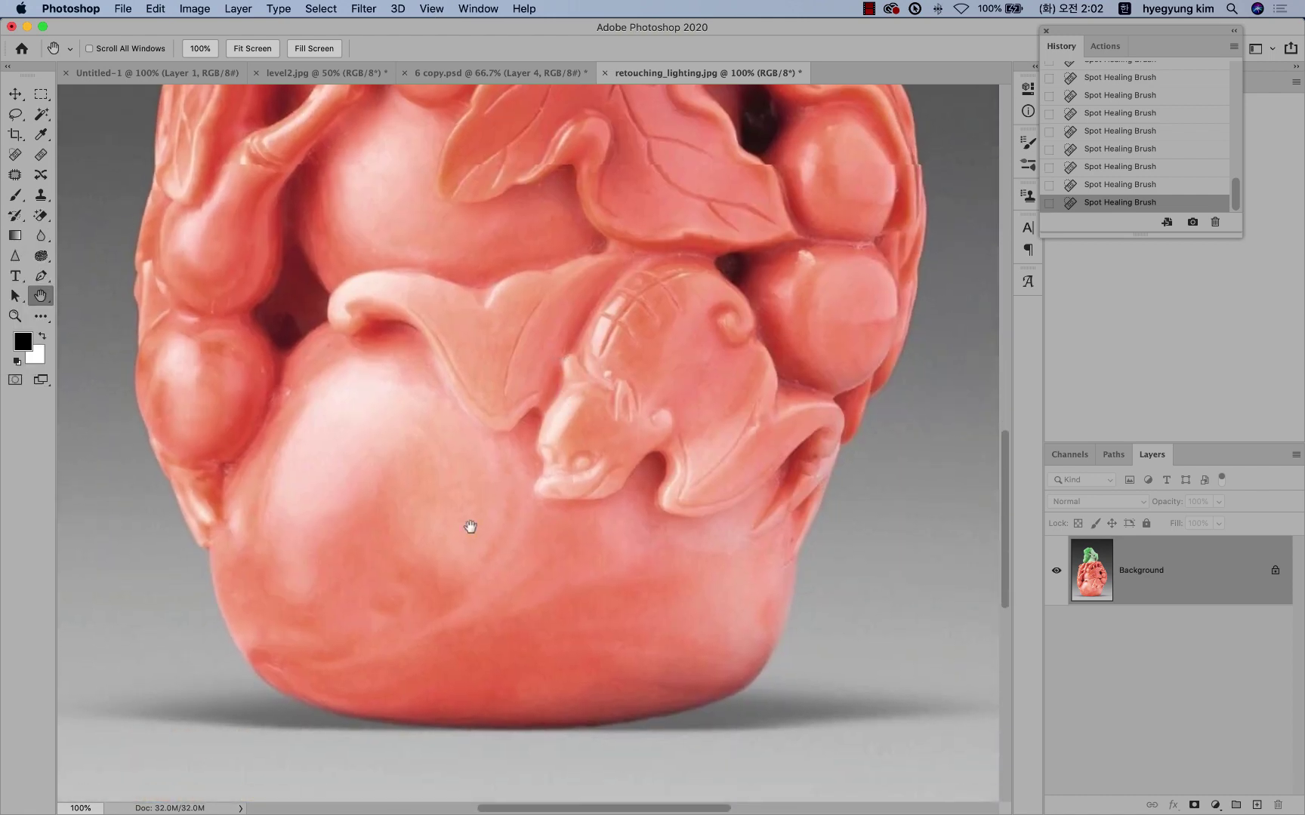
{"action": "scroll", "coordinate": [468, 524], "scroll_direction": "down", "scroll_amount": 3}
{"action": "scroll", "coordinate": [368, 593], "scroll_direction": "down", "scroll_amount": 3}
{"action": "scroll", "coordinate": [341, 513], "scroll_direction": "up", "scroll_amount": 5}
{"action": "scroll", "coordinate": [582, 500], "scroll_direction": "up", "scroll_amount": 10}
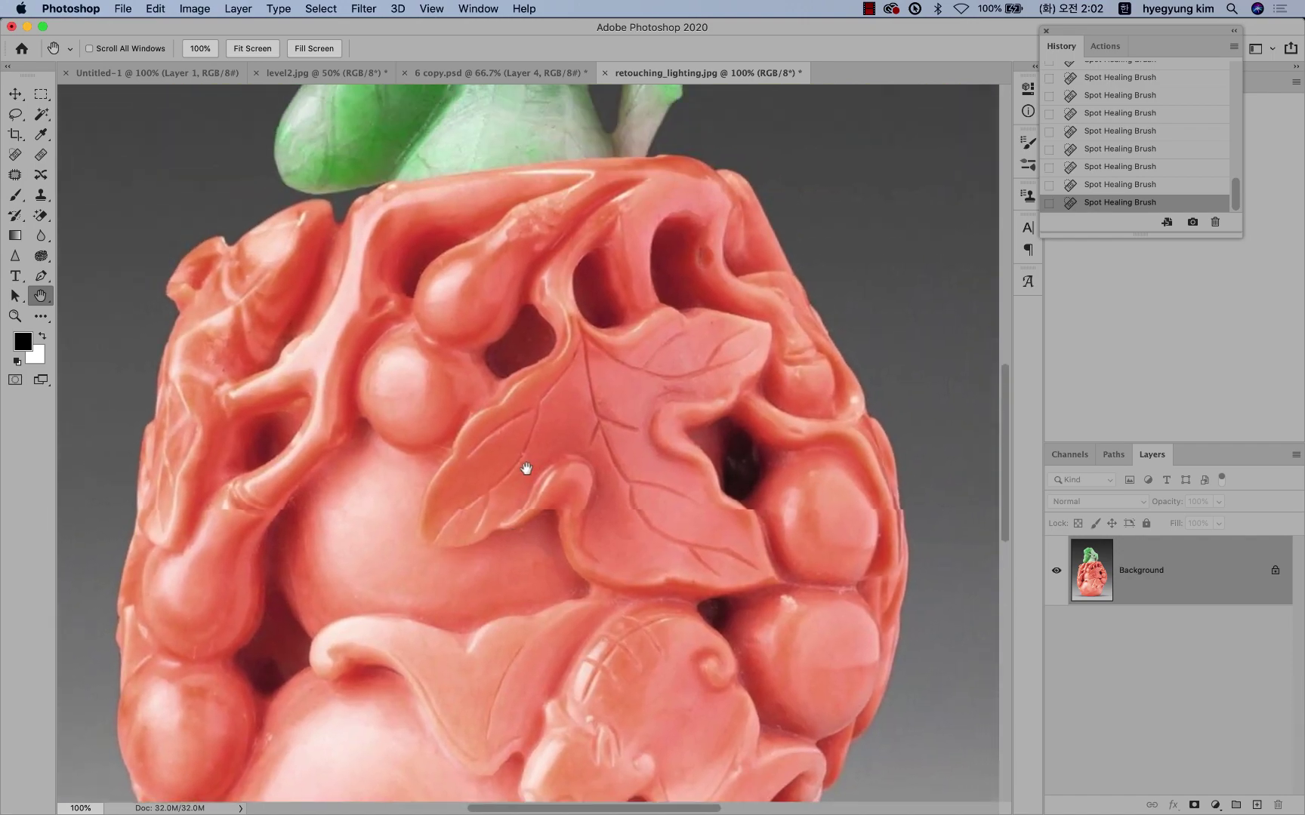
{"action": "scroll", "coordinate": [524, 466], "scroll_direction": "up", "scroll_amount": 5}
{"action": "scroll", "coordinate": [493, 439], "scroll_direction": "up", "scroll_amount": 2}
{"action": "scroll", "coordinate": [482, 436], "scroll_direction": "down", "scroll_amount": 2}
{"action": "scroll", "coordinate": [483, 351], "scroll_direction": "down", "scroll_amount": 2}
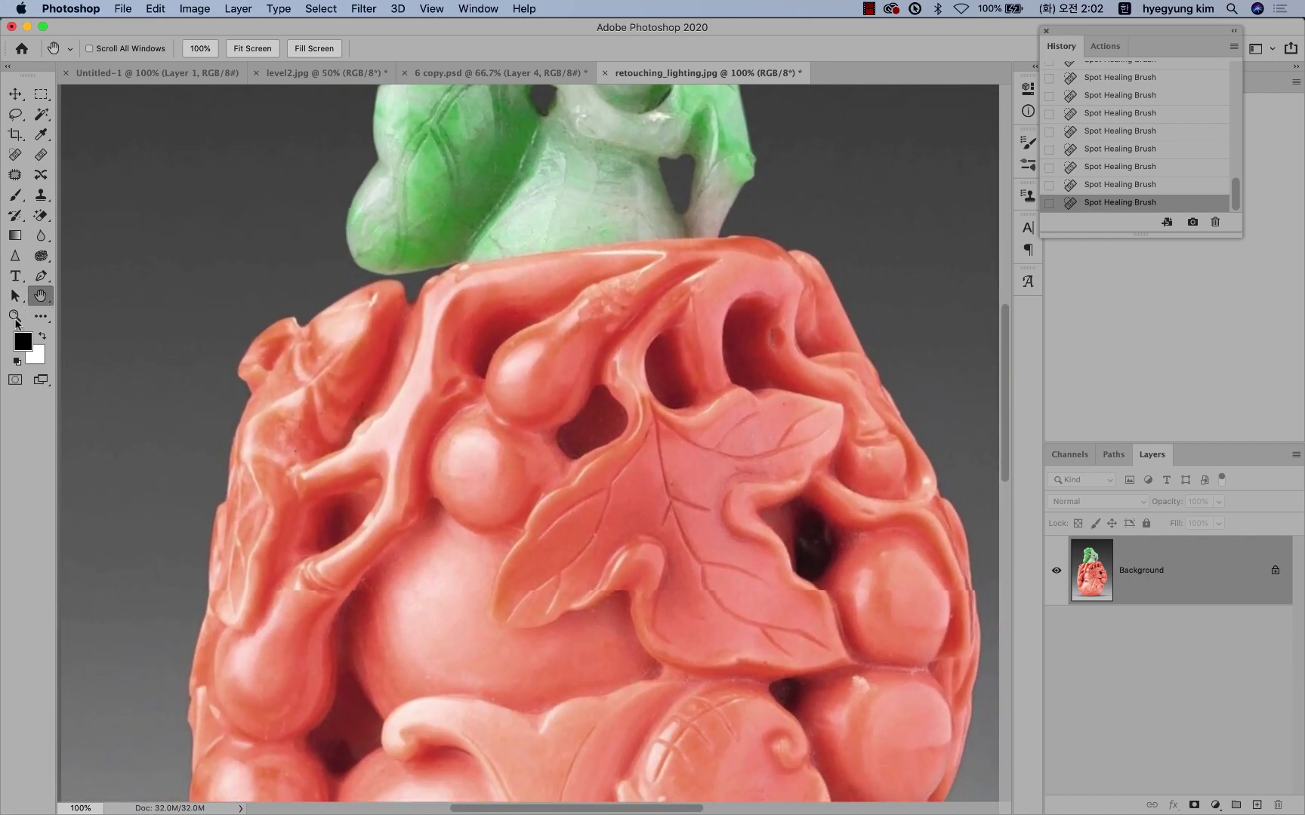
{"action": "left_click", "coordinate": [15, 318]}
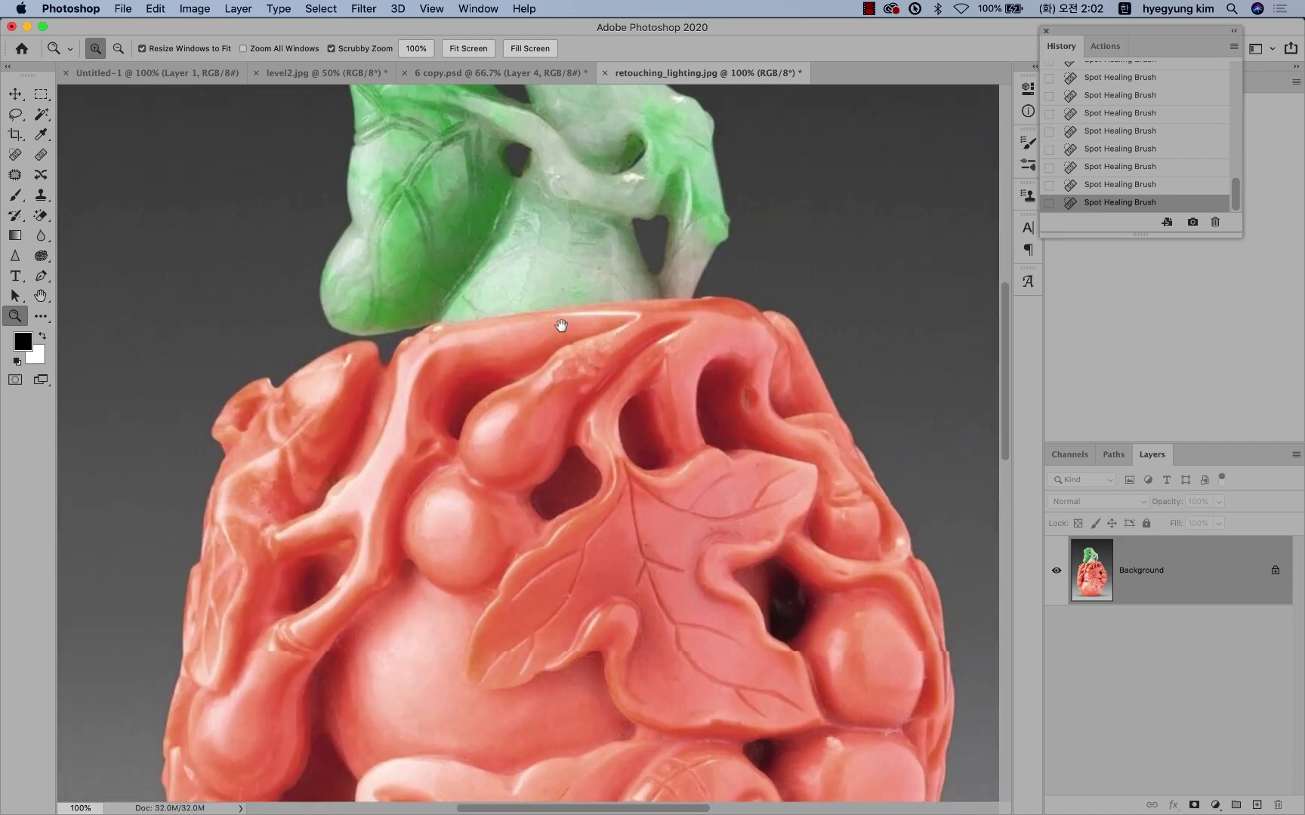
{"action": "scroll", "coordinate": [624, 318], "scroll_direction": "down", "scroll_amount": 5}
{"action": "scroll", "coordinate": [506, 465], "scroll_direction": "down", "scroll_amount": 3}
{"action": "scroll", "coordinate": [538, 574], "scroll_direction": "up", "scroll_amount": 3}
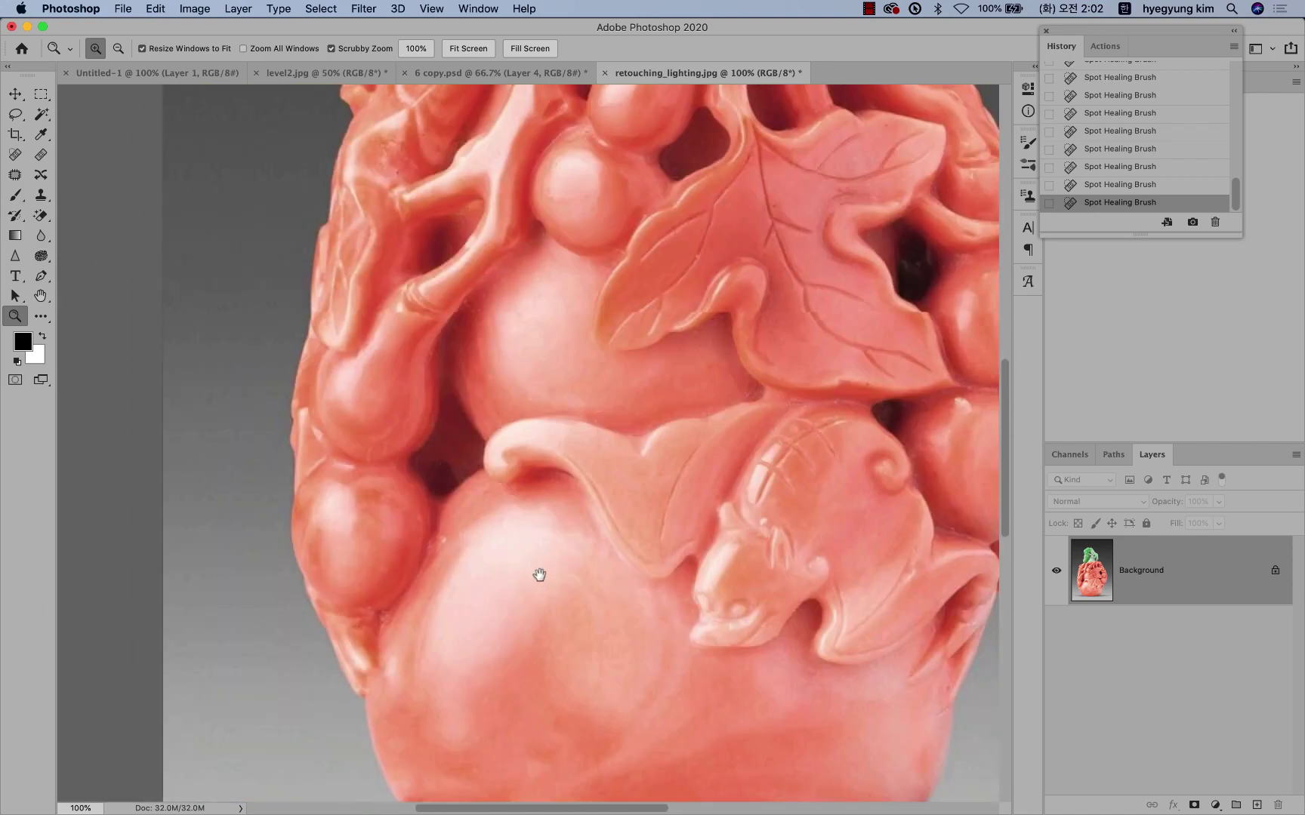
{"action": "scroll", "coordinate": [524, 526], "scroll_direction": "up", "scroll_amount": 5}
{"action": "scroll", "coordinate": [553, 609], "scroll_direction": "up", "scroll_amount": 3}
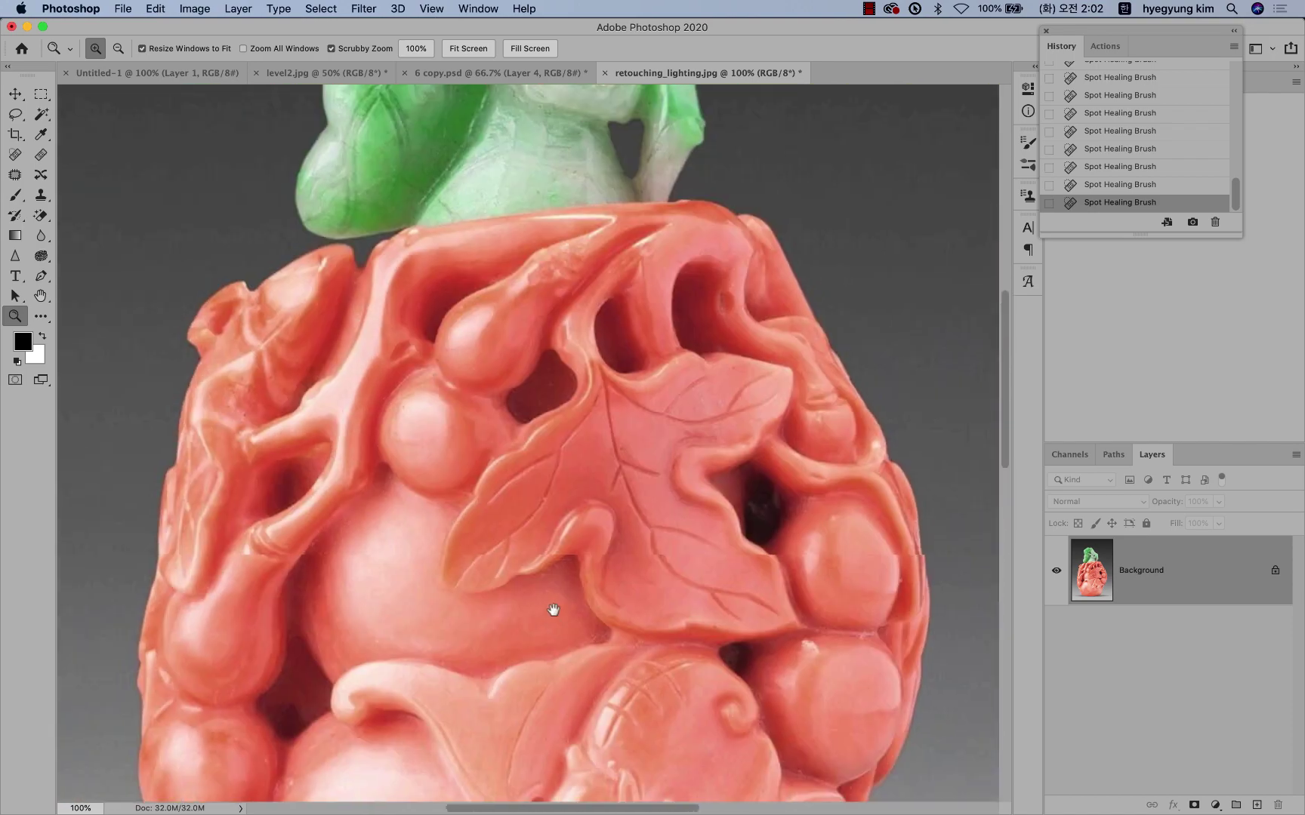
{"action": "scroll", "coordinate": [626, 355], "scroll_direction": "left", "scroll_amount": 3}
{"action": "scroll", "coordinate": [577, 494], "scroll_direction": "down", "scroll_amount": 3}
{"action": "scroll", "coordinate": [577, 495], "scroll_direction": "right", "scroll_amount": 3}
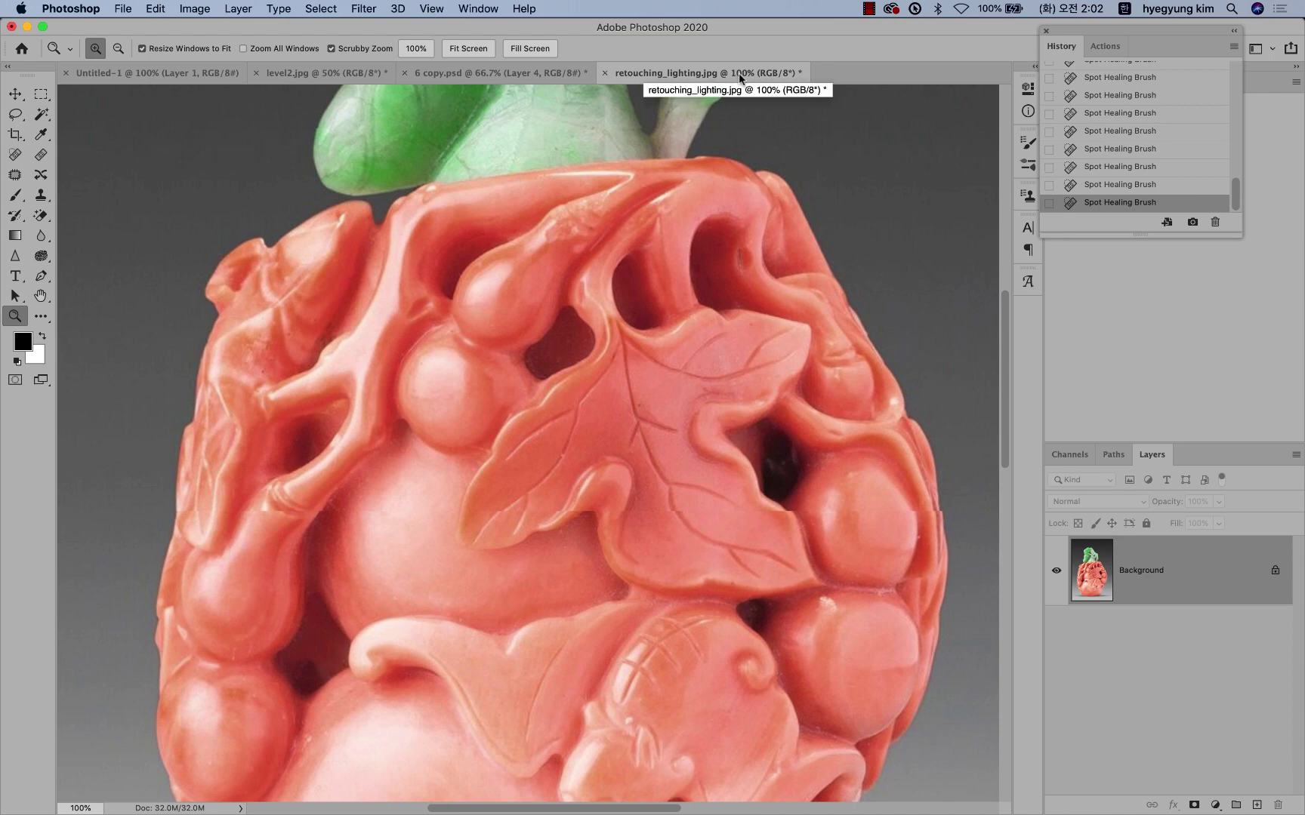
{"action": "mouse_move", "coordinate": [626, 292]}
{"action": "left_mouse_down"}
{"action": "mouse_move", "coordinate": [664, 431]}
{"action": "mouse_move", "coordinate": [633, 440]}
{"action": "mouse_move", "coordinate": [329, 330]}
{"action": "mouse_move", "coordinate": [553, 308]}
{"action": "mouse_move", "coordinate": [597, 353]}
{"action": "mouse_move", "coordinate": [596, 394]}
{"action": "mouse_move", "coordinate": [598, 350]}
{"action": "left_mouse_up"}
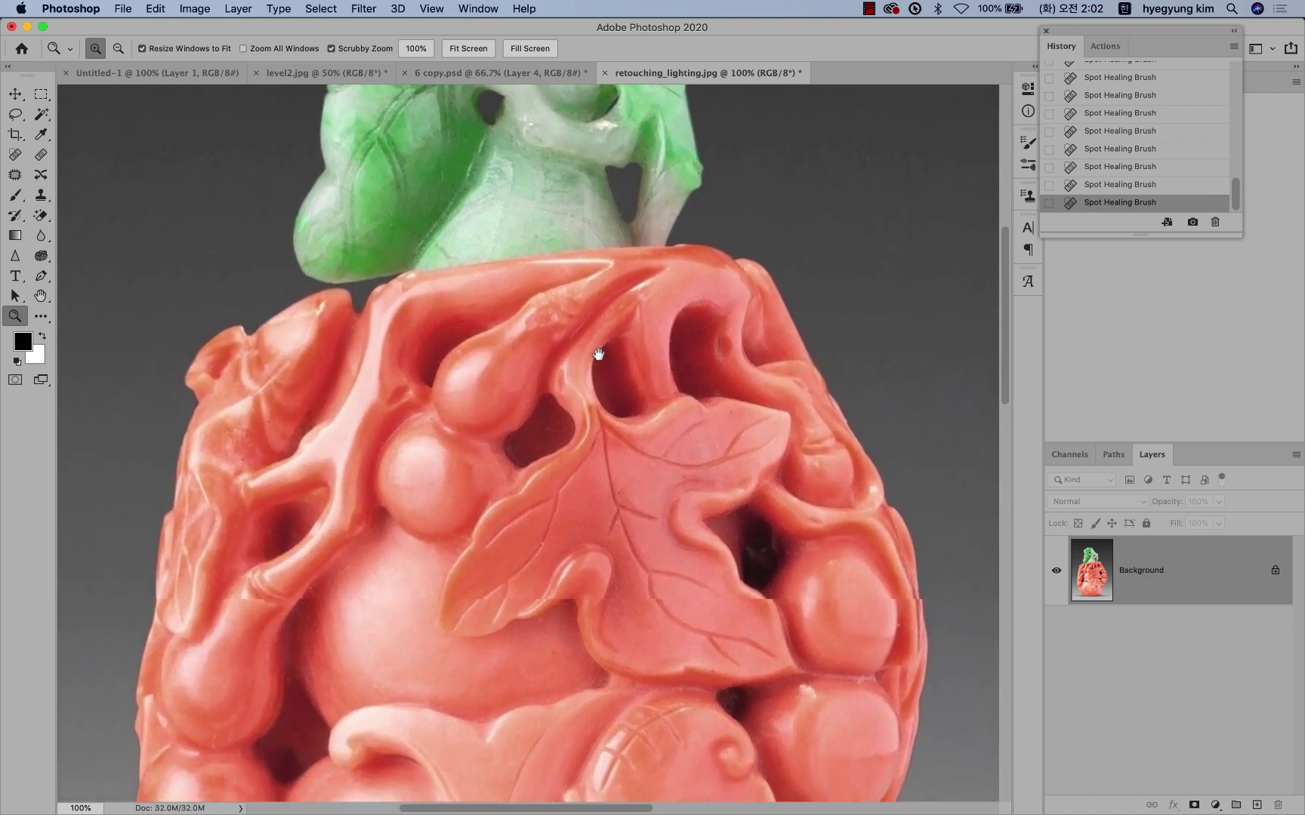
{"action": "mouse_move", "coordinate": [618, 472]}
{"action": "left_mouse_down"}
{"action": "mouse_move", "coordinate": [597, 294]}
{"action": "mouse_move", "coordinate": [665, 350]}
{"action": "mouse_move", "coordinate": [677, 490]}
{"action": "mouse_move", "coordinate": [658, 460]}
{"action": "left_mouse_up"}
{"action": "mouse_move", "coordinate": [588, 437]}
{"action": "left_mouse_down"}
{"action": "mouse_move", "coordinate": [604, 424]}
{"action": "mouse_move", "coordinate": [591, 425]}
{"action": "mouse_move", "coordinate": [663, 416]}
{"action": "mouse_move", "coordinate": [637, 462]}
{"action": "left_mouse_up"}
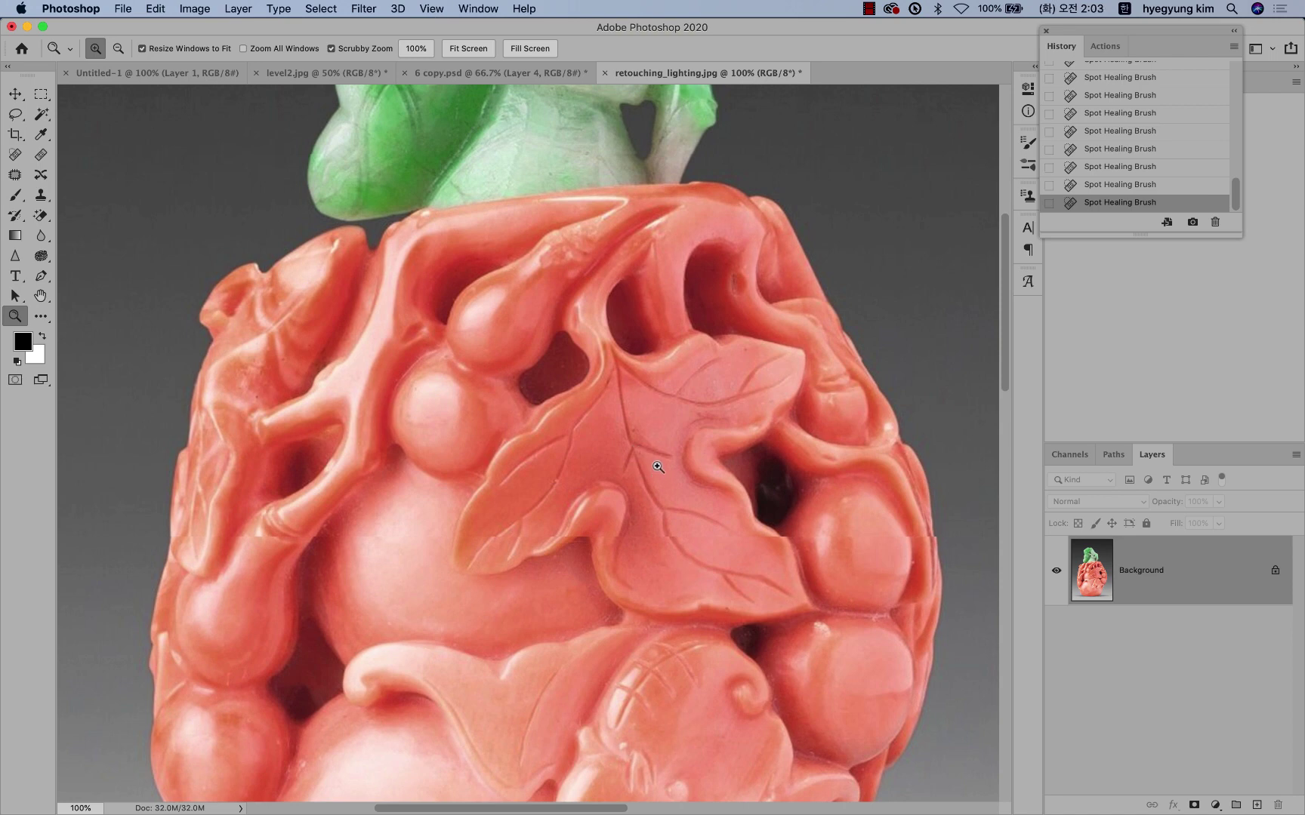
Step: Browse the Image menu and Image Size dialog, closing both without changes
{"action": "left_click", "coordinate": [195, 9]}
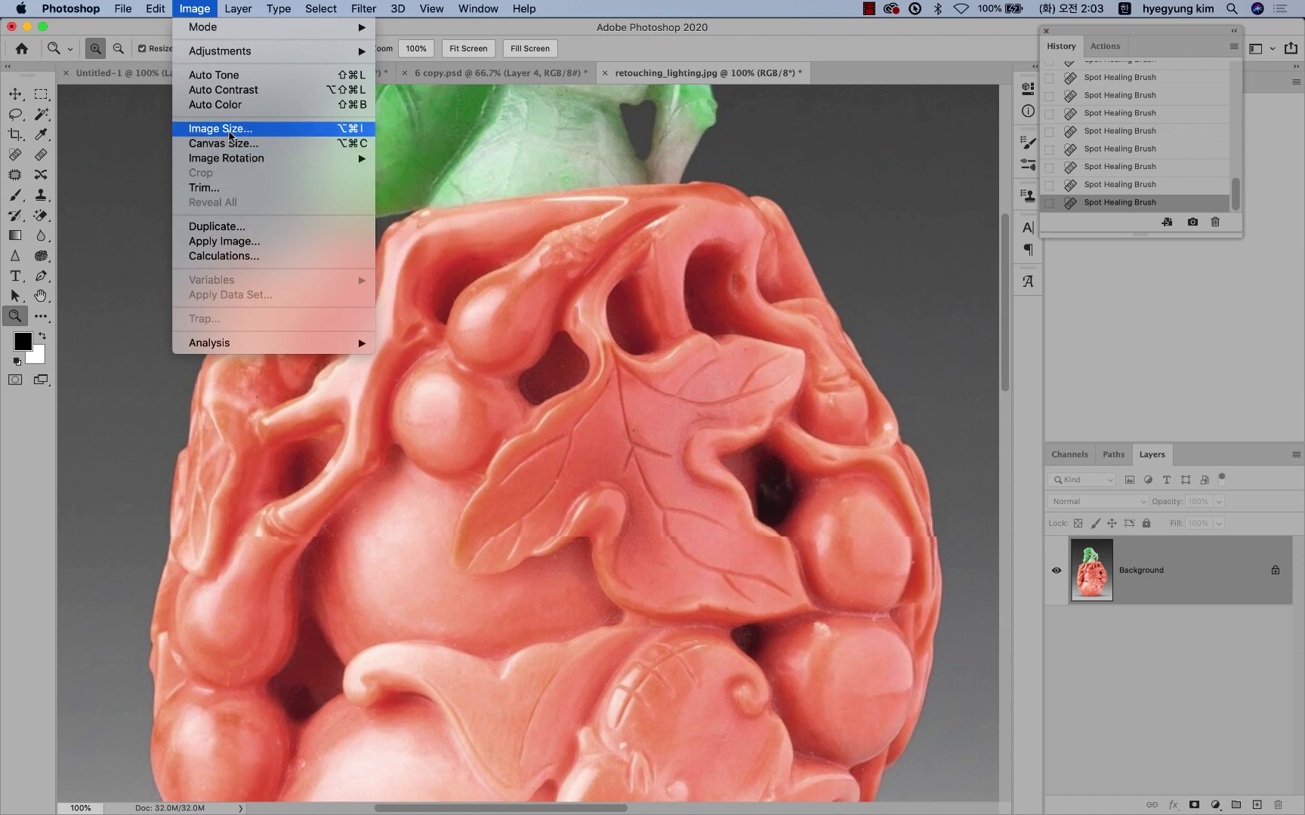
{"action": "left_click", "coordinate": [231, 130]}
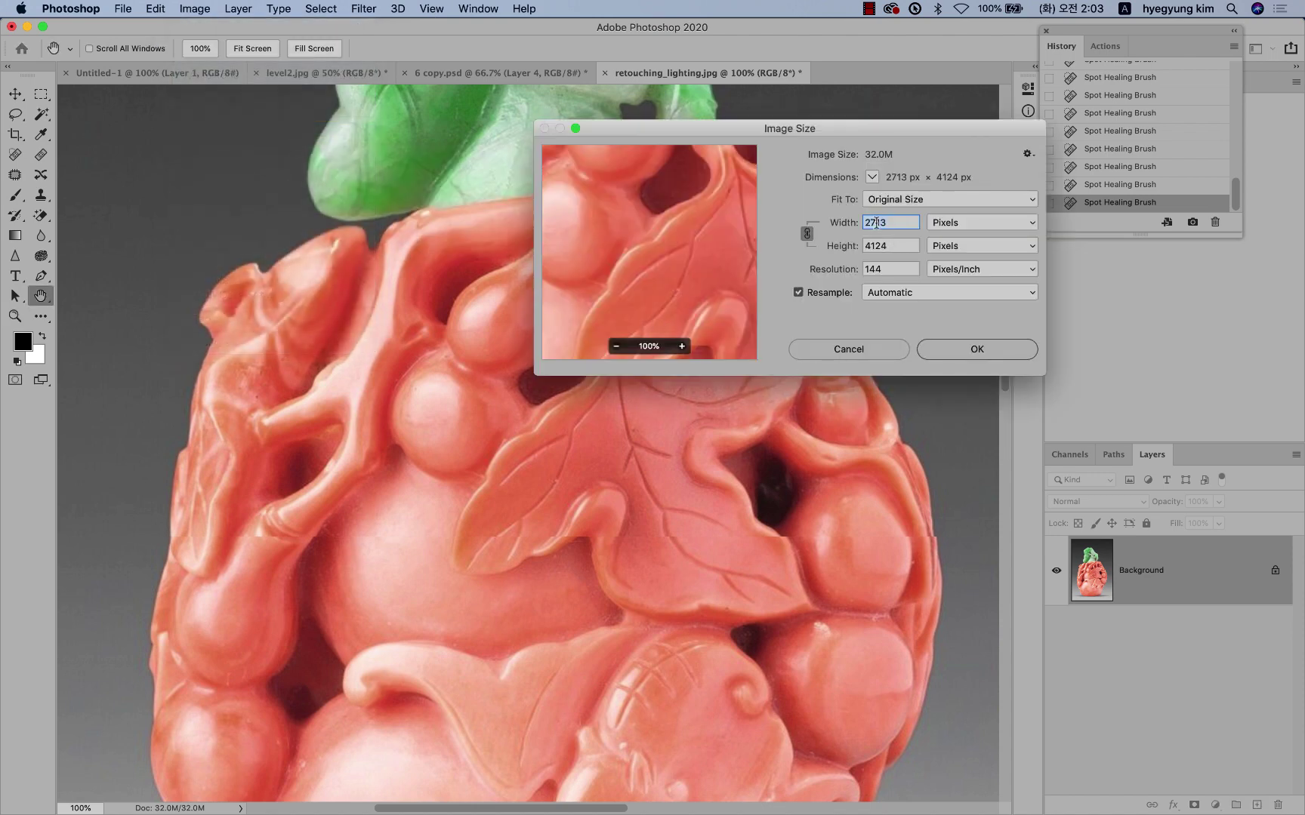
{"action": "left_click", "coordinate": [860, 351]}
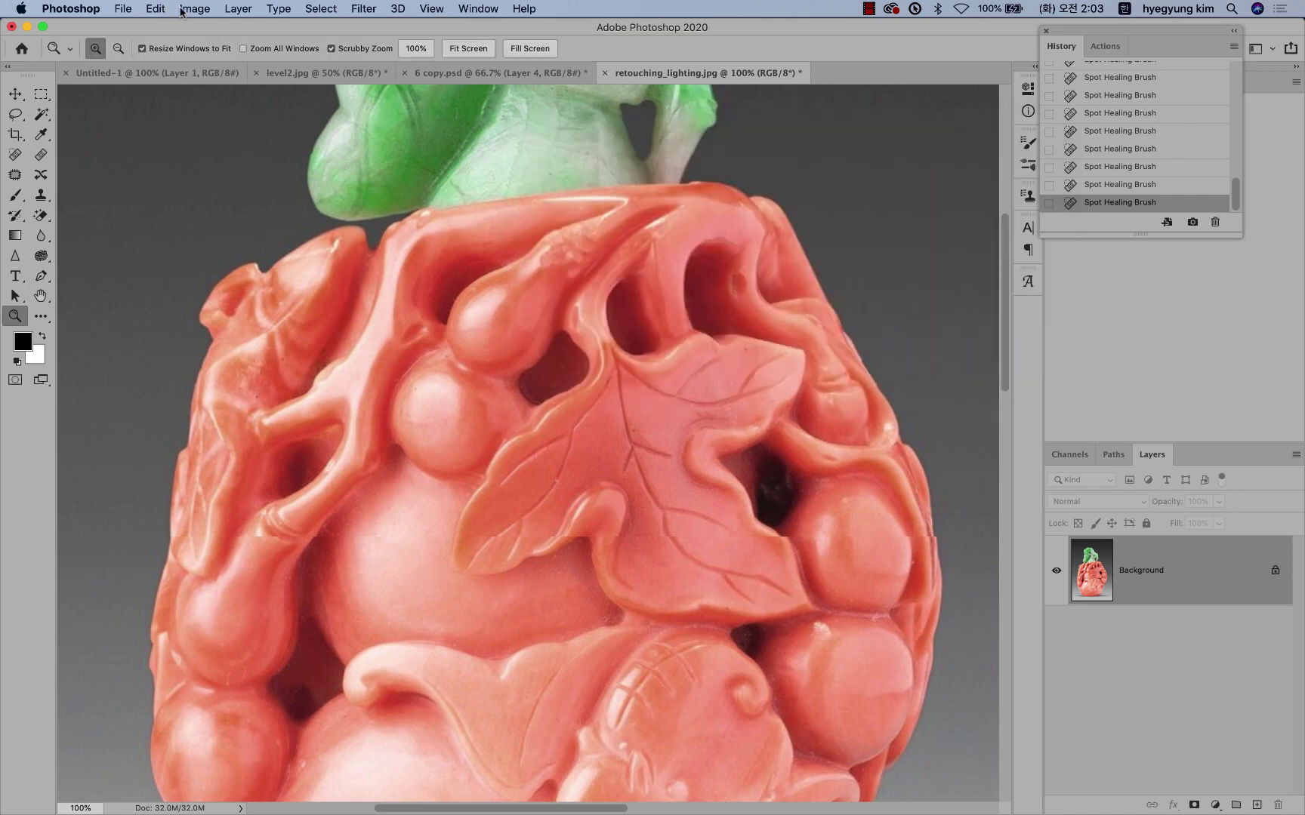
{"action": "left_click", "coordinate": [204, 10]}
{"action": "mouse_move", "coordinate": [226, 158]}
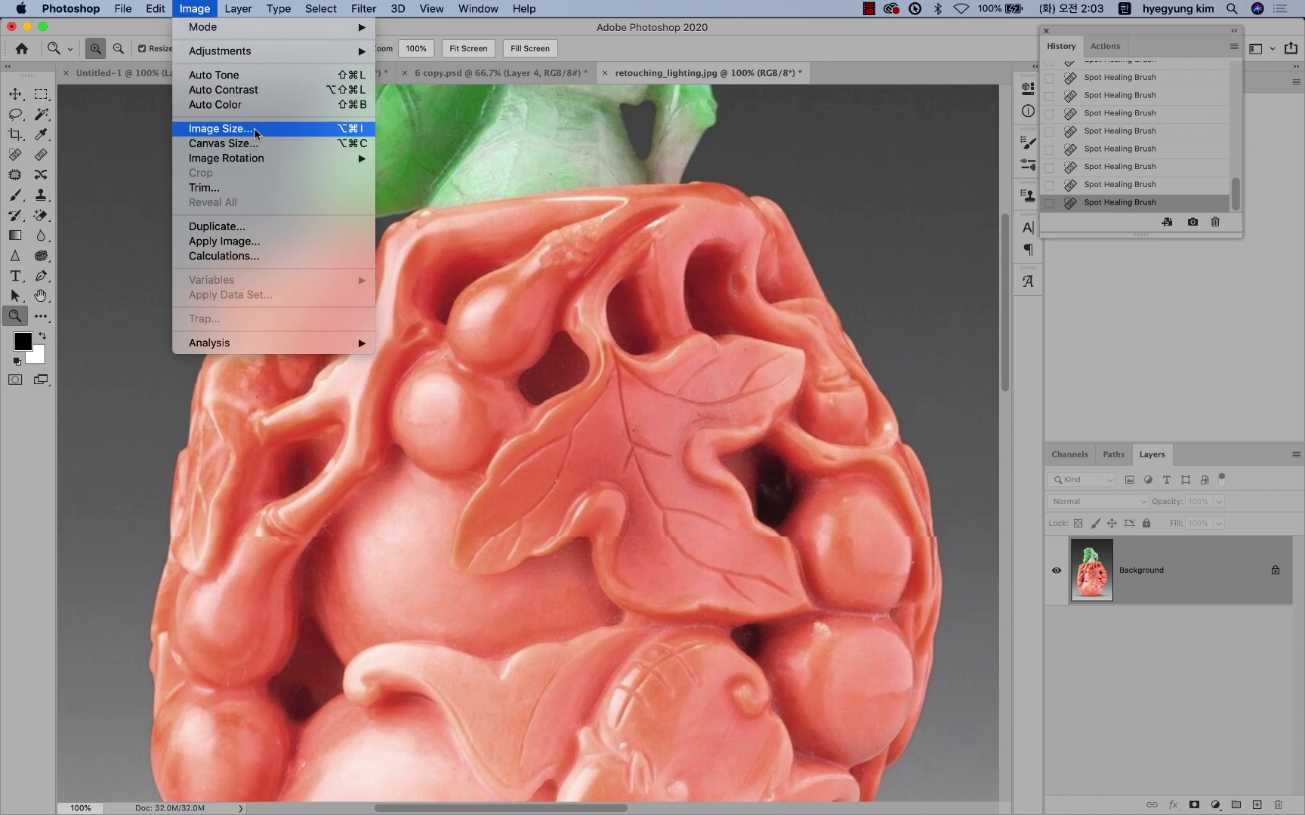
{"action": "left_click", "coordinate": [617, 142]}
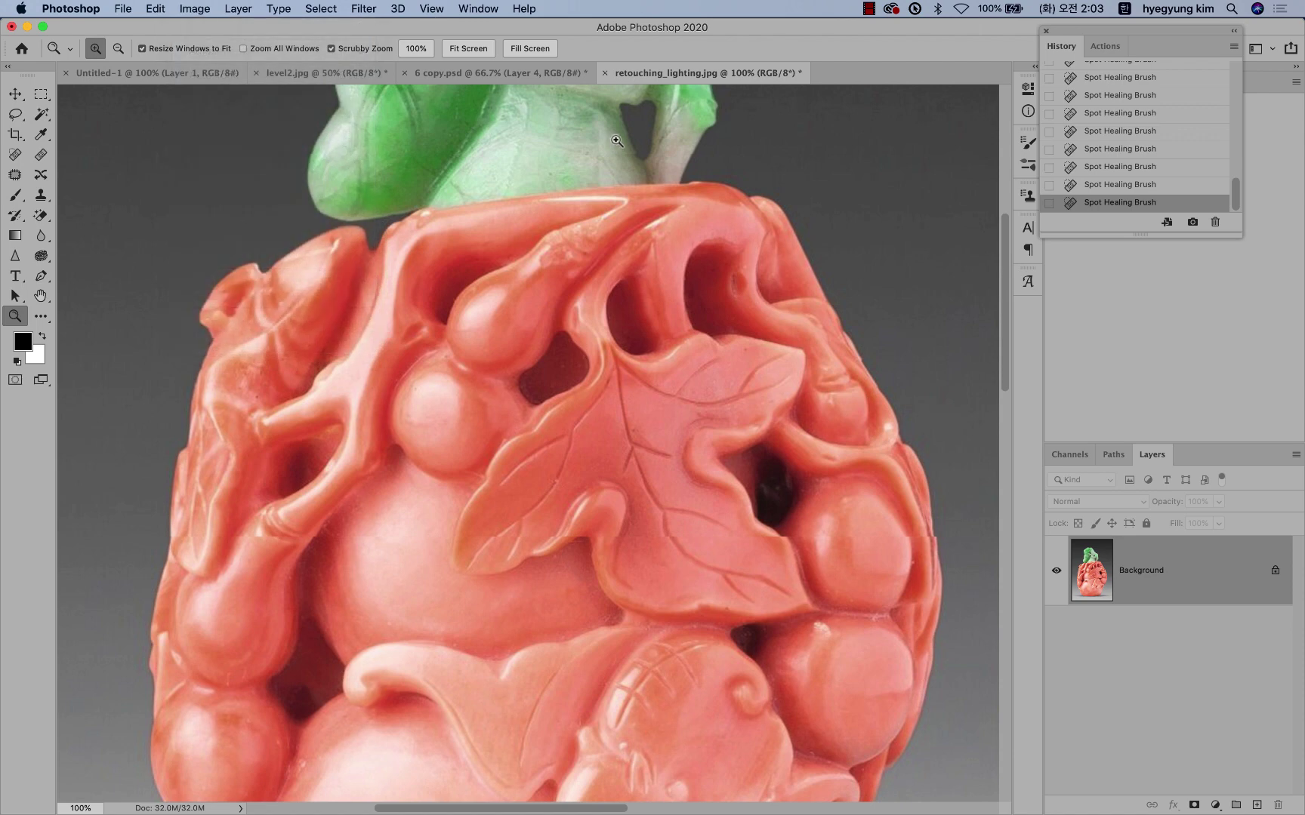
Step: Resize the coral photo to 72 ppi and 1500 px height (987 px wide)
{"action": "key", "text": "ctrl+alt+i"}
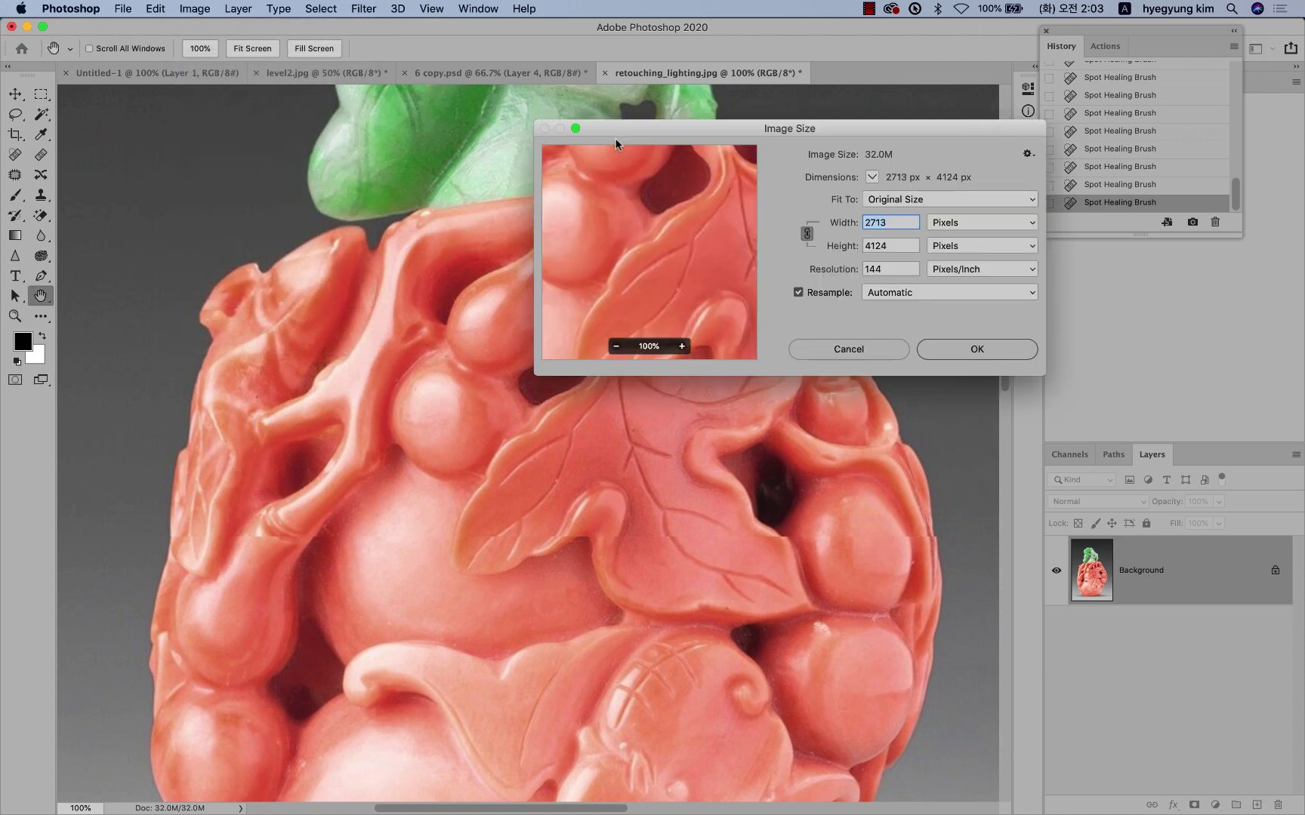
{"action": "left_click_drag", "start_coordinate": [762, 126], "coordinate": [752, 195]}
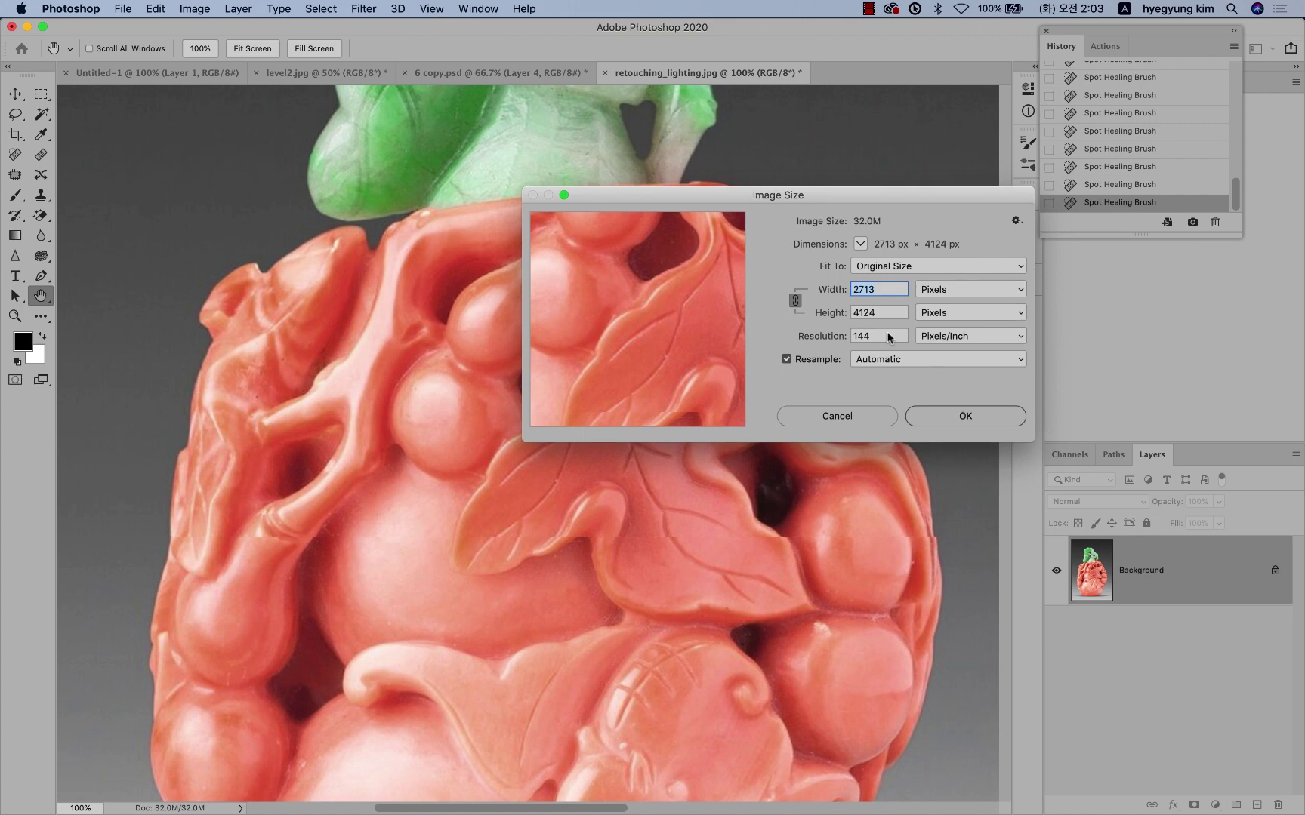
{"action": "double_click", "coordinate": [874, 335]}
{"action": "type", "text": "72"}
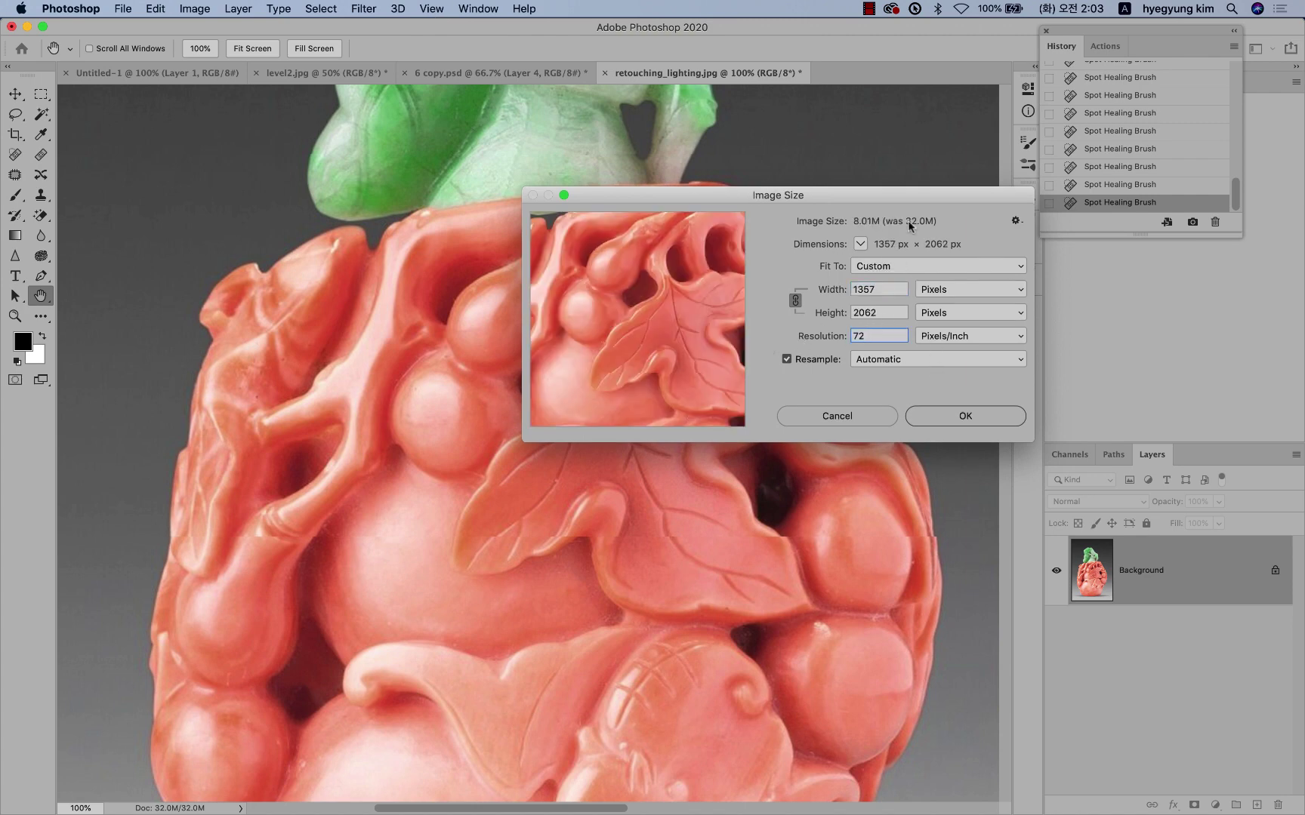
{"action": "left_click_drag", "start_coordinate": [865, 197], "coordinate": [867, 171]}
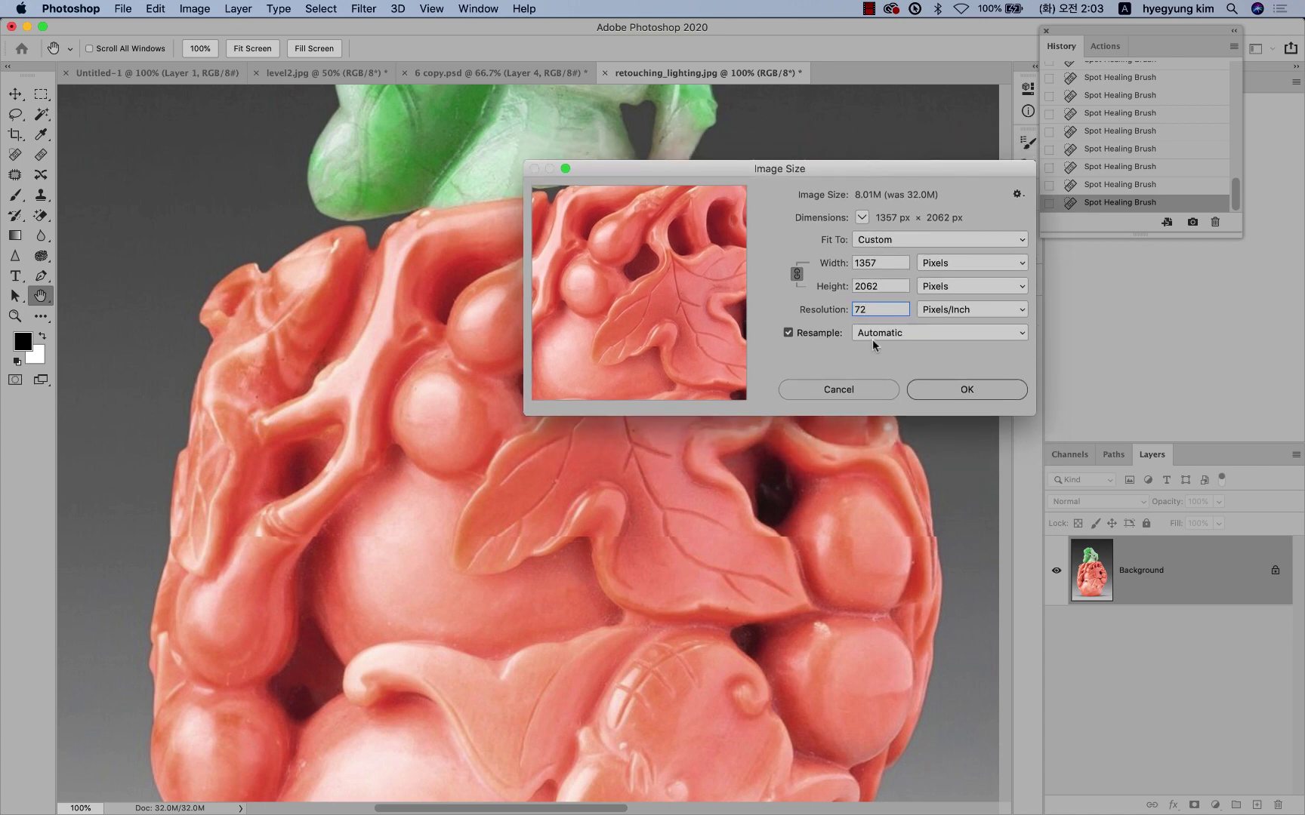
{"action": "left_click", "coordinate": [884, 261]}
{"action": "double_click", "coordinate": [887, 286]}
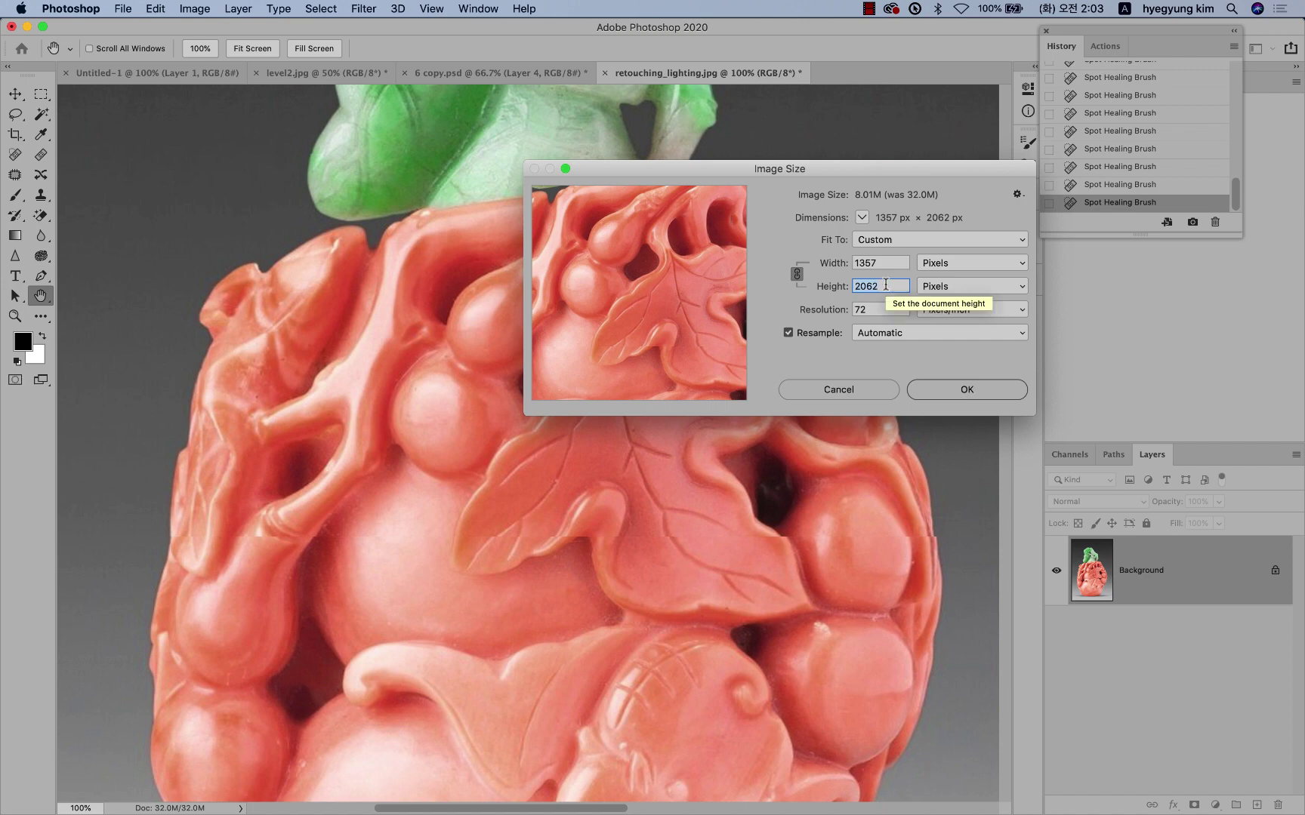
{"action": "type", "text": "15"}
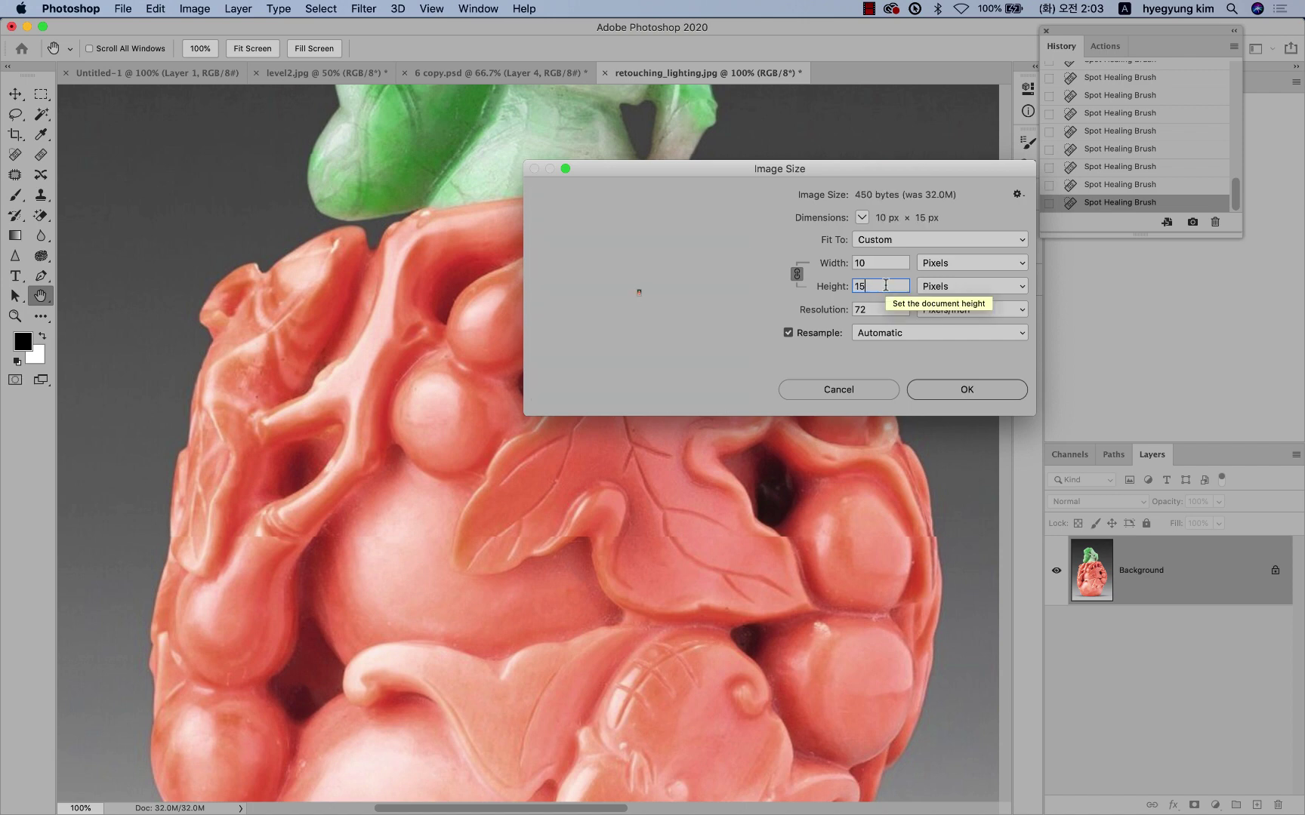
{"action": "type", "text": "00"}
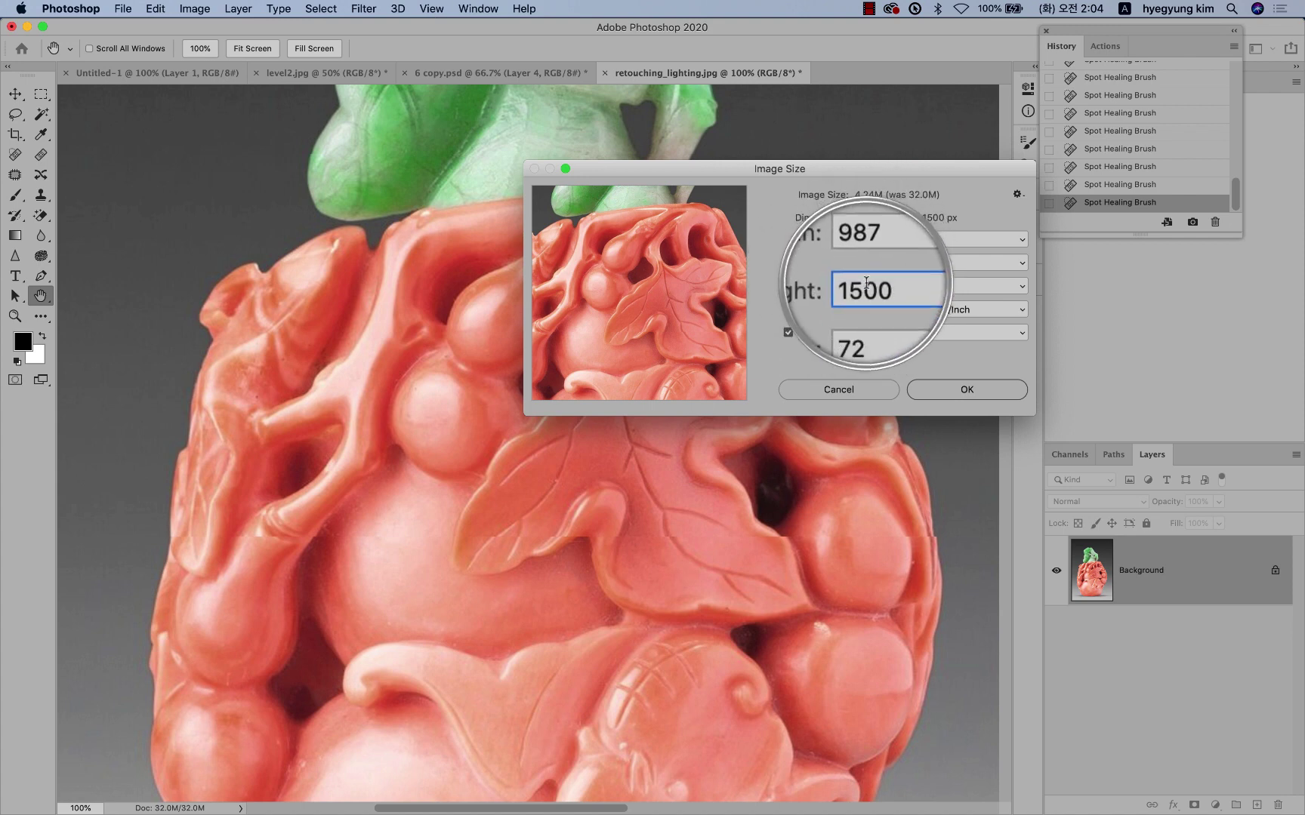
{"action": "left_click", "coordinate": [955, 383]}
{"action": "key", "text": "z"}
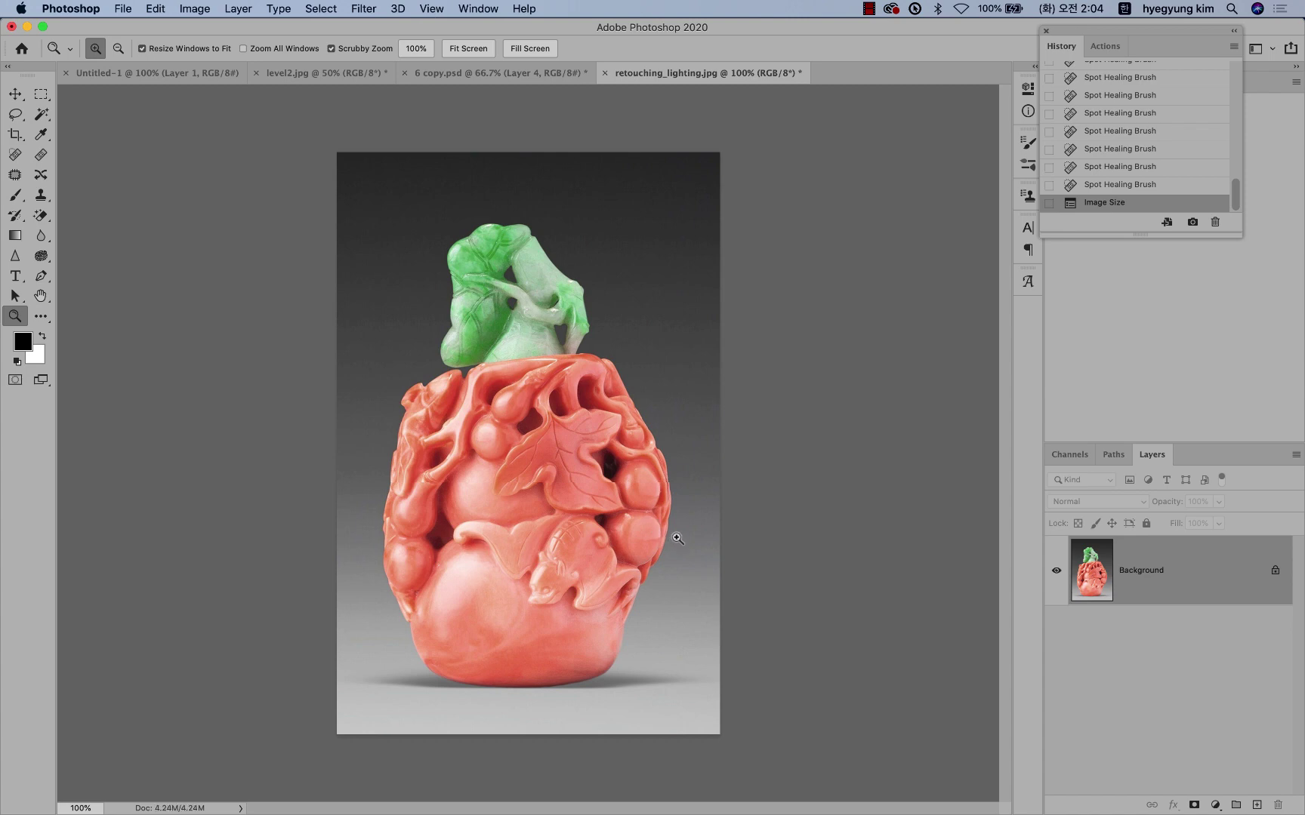
Step: Apply Levels to the coral photo with input black 15, midtones 1.00, white 229
{"action": "key", "text": "ctrl+l"}
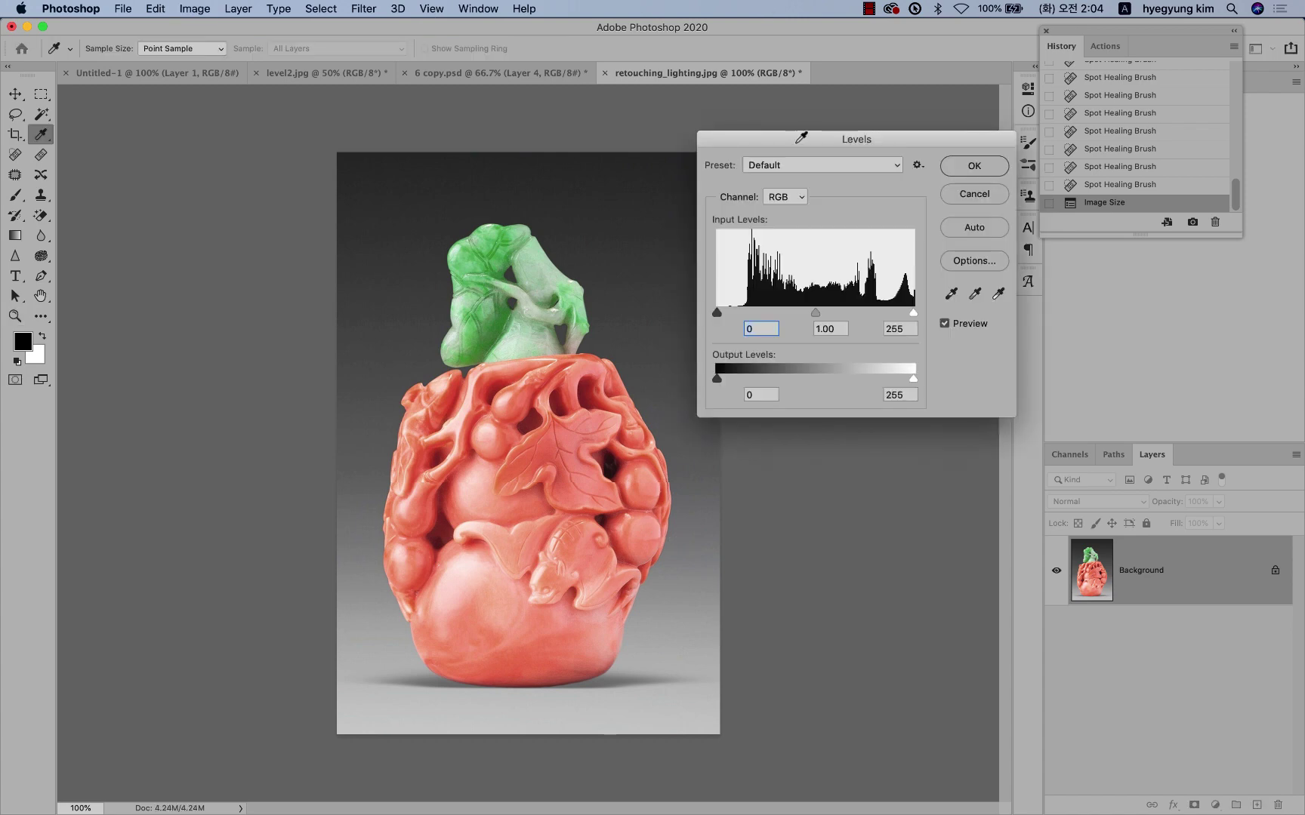
{"action": "left_click_drag", "start_coordinate": [806, 134], "coordinate": [839, 98]}
{"action": "left_click_drag", "start_coordinate": [848, 275], "coordinate": [844, 276]}
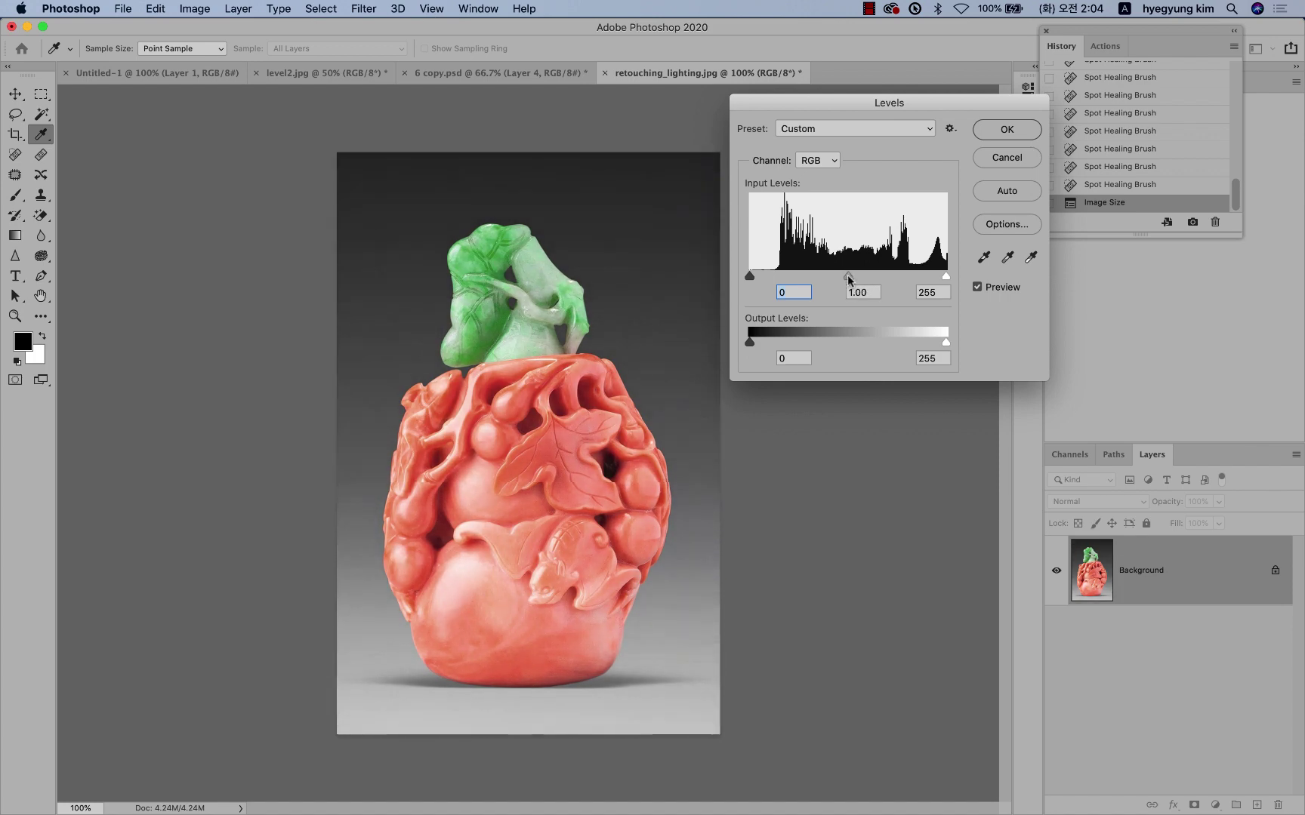
{"action": "left_click_drag", "start_coordinate": [844, 279], "coordinate": [853, 278]}
{"action": "left_click_drag", "start_coordinate": [944, 276], "coordinate": [925, 275]}
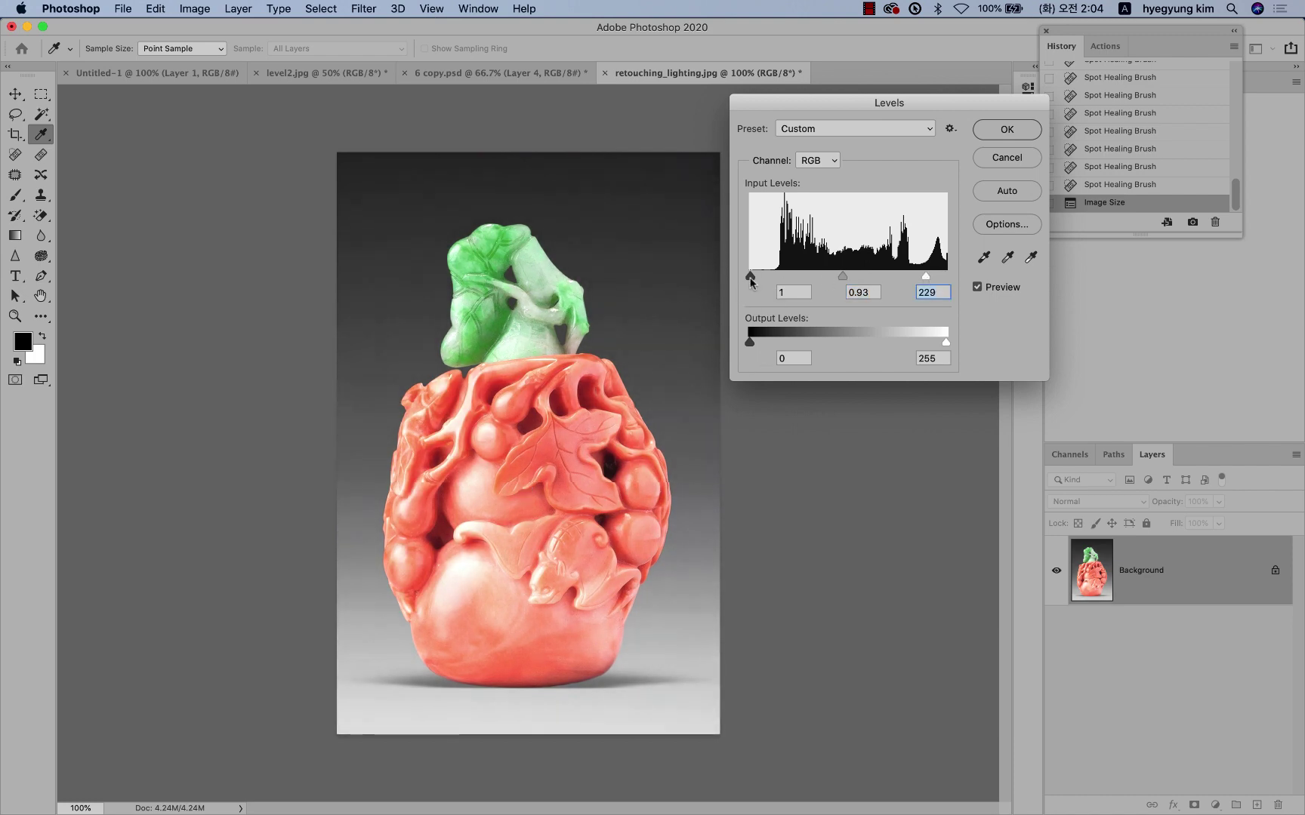
{"action": "left_click_drag", "start_coordinate": [750, 277], "coordinate": [760, 277]}
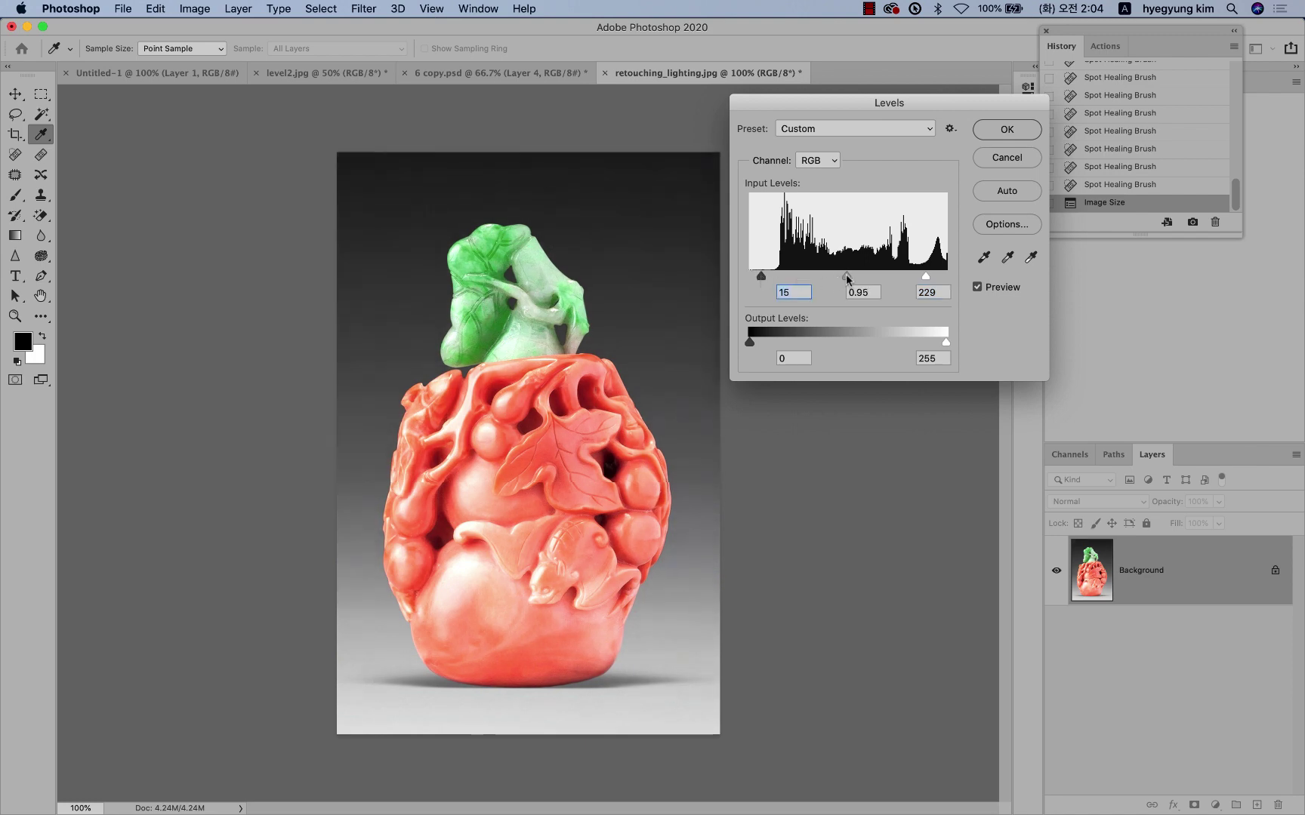
{"action": "mouse_move", "coordinate": [846, 278]}
{"action": "left_mouse_down"}
{"action": "mouse_move", "coordinate": [857, 284]}
{"action": "mouse_move", "coordinate": [844, 278]}
{"action": "left_mouse_up"}
{"action": "double_click", "coordinate": [861, 292]}
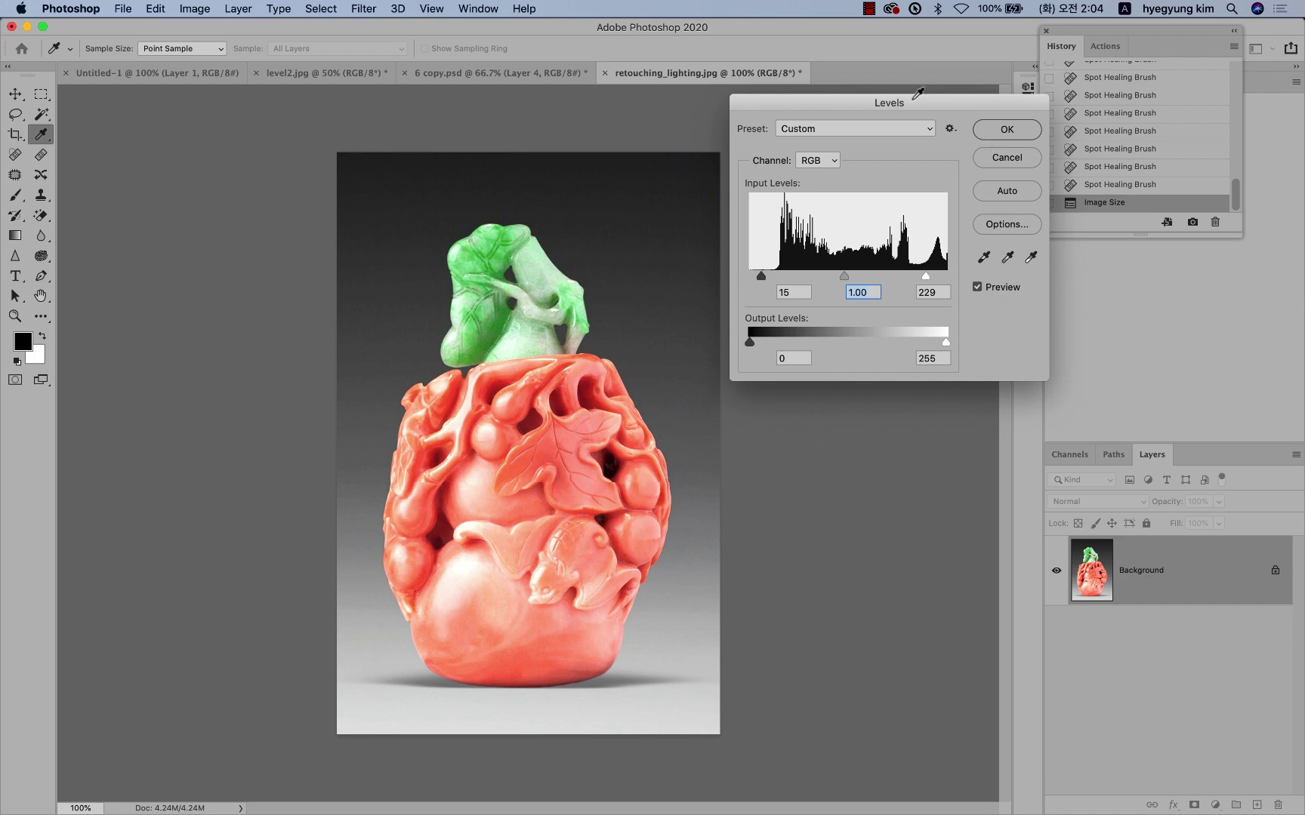
{"action": "left_click_drag", "start_coordinate": [915, 98], "coordinate": [828, 226]}
{"action": "left_click", "coordinate": [927, 262]}
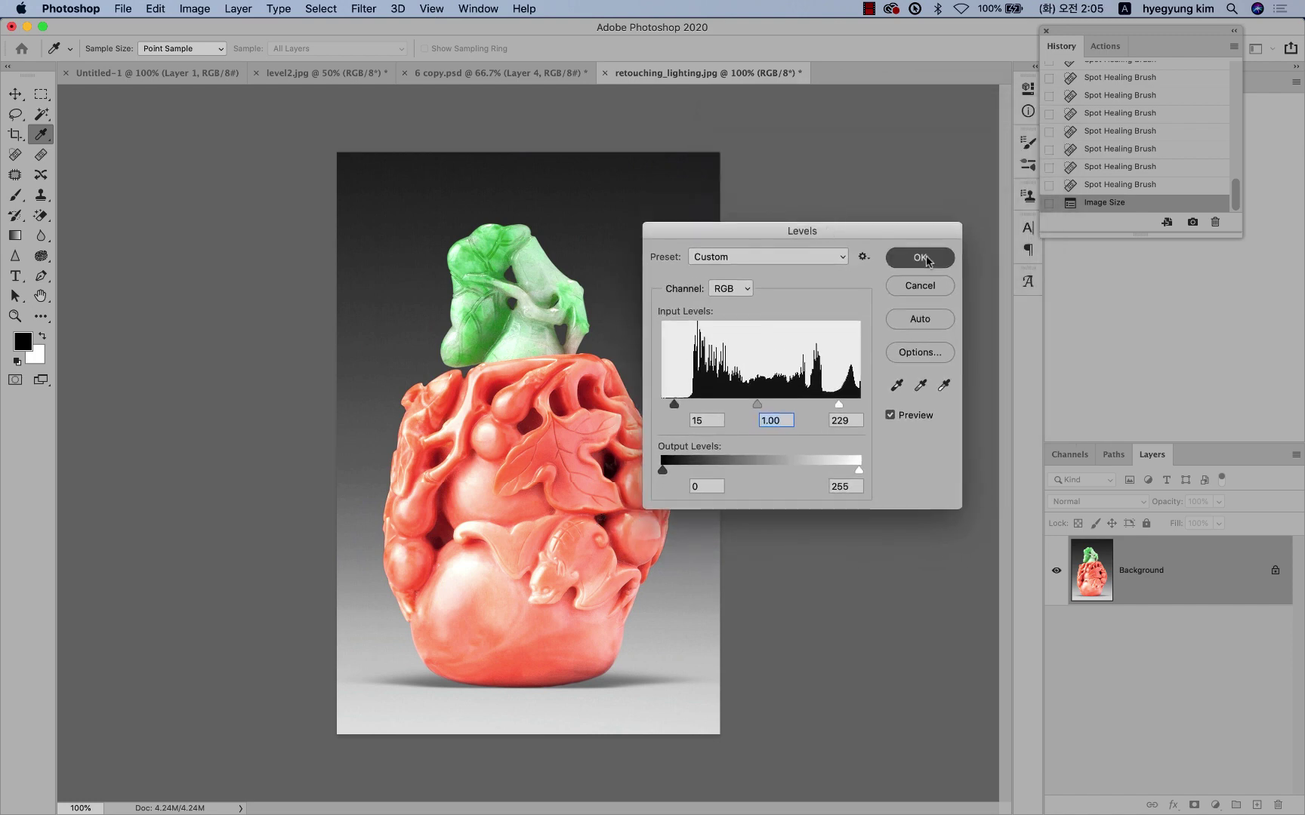
{"action": "key", "text": "z"}
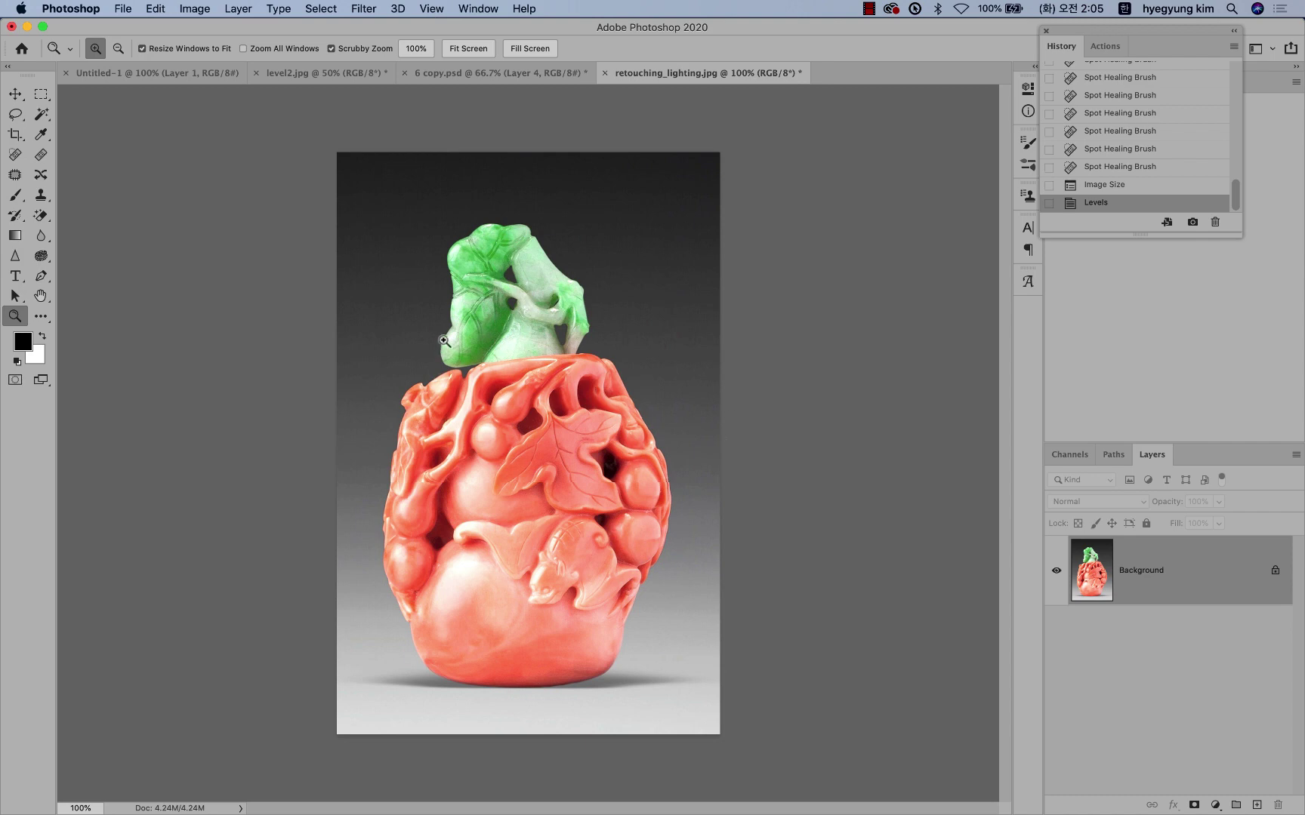
Step: On 6 copy.psd, lasso the bottle cap, shift its hue -30 to pink, then deselect
{"action": "left_click", "coordinate": [459, 75]}
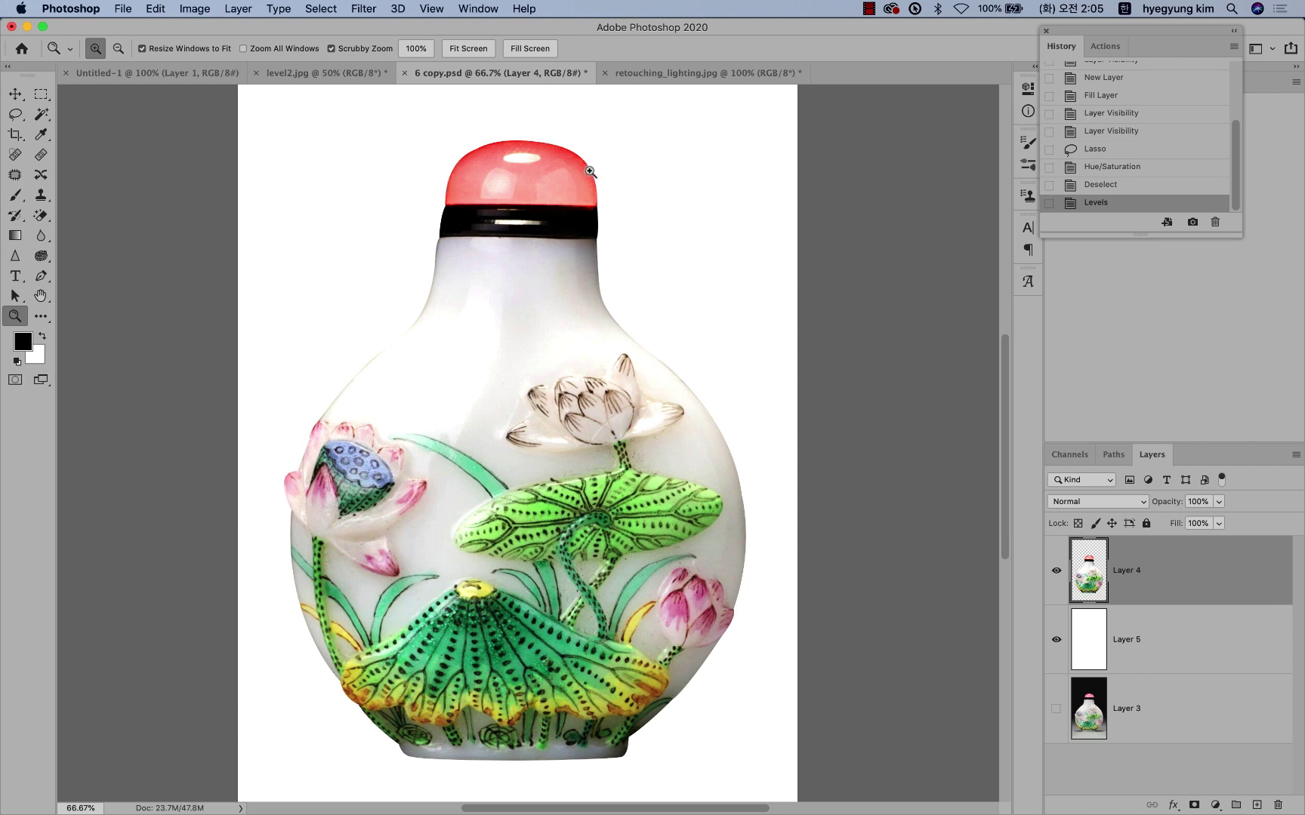
{"action": "key", "text": "l"}
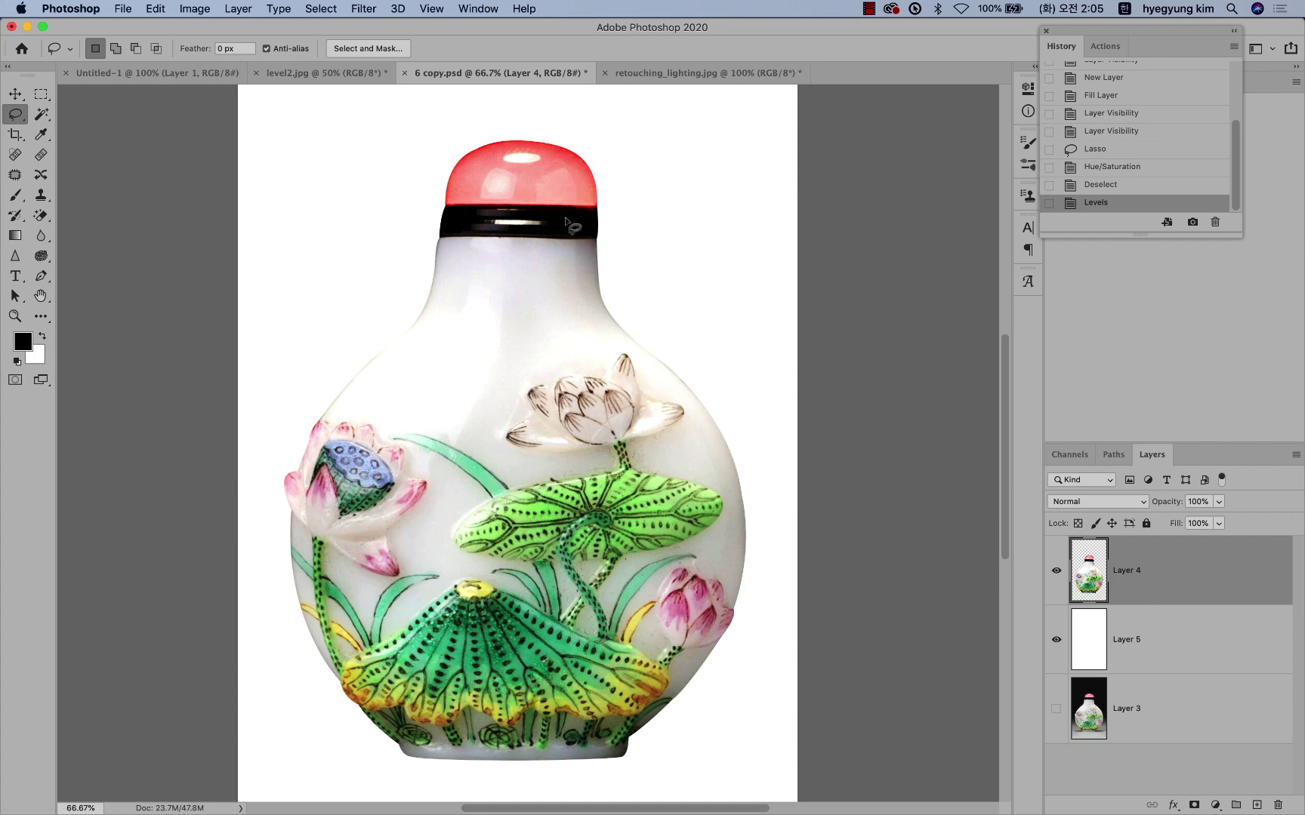
{"action": "mouse_move", "coordinate": [579, 217]}
{"action": "left_mouse_down"}
{"action": "mouse_move", "coordinate": [453, 119]}
{"action": "mouse_move", "coordinate": [577, 217]}
{"action": "left_mouse_up"}
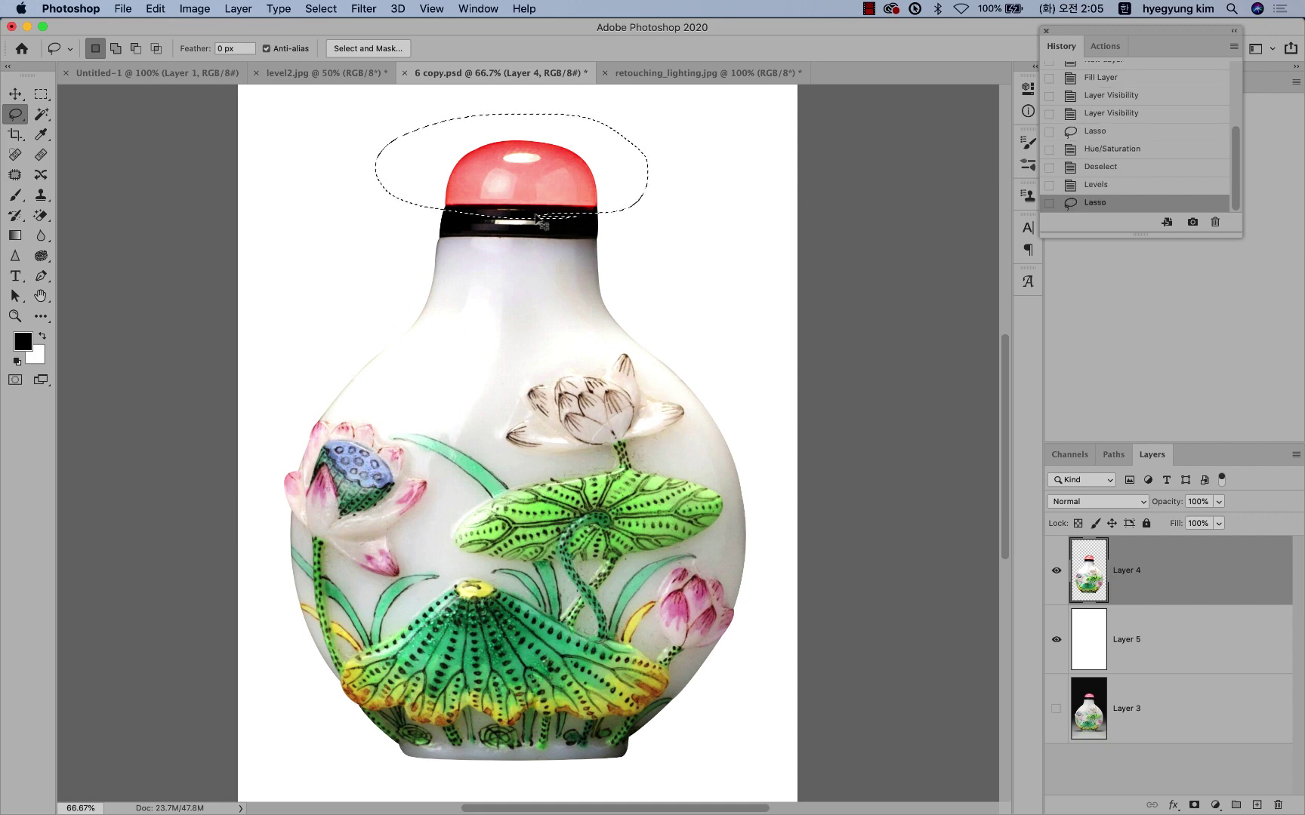
{"action": "key", "text": "ctrl+u"}
{"action": "mouse_move", "coordinate": [822, 225]}
{"action": "left_mouse_down"}
{"action": "mouse_move", "coordinate": [851, 225]}
{"action": "mouse_move", "coordinate": [812, 225]}
{"action": "left_mouse_up"}
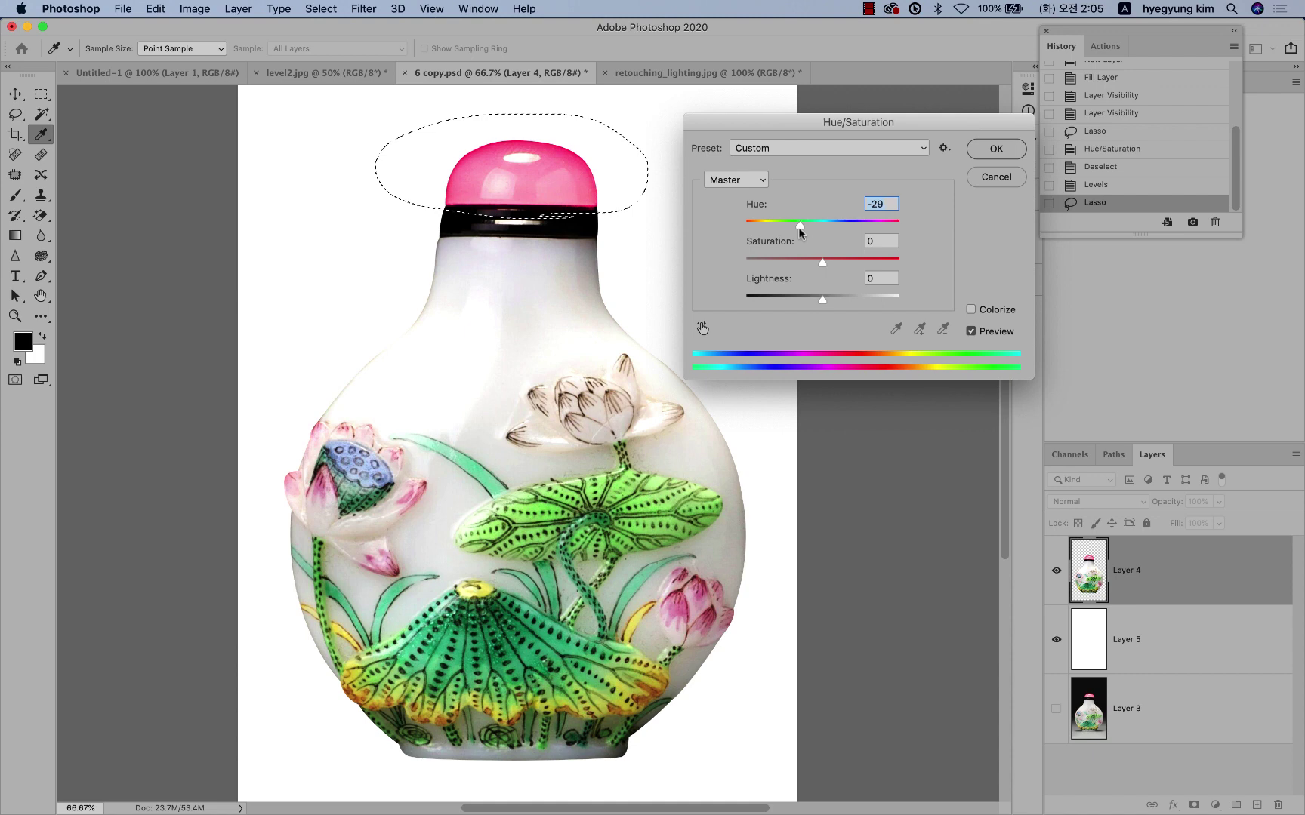
{"action": "left_click", "coordinate": [996, 149]}
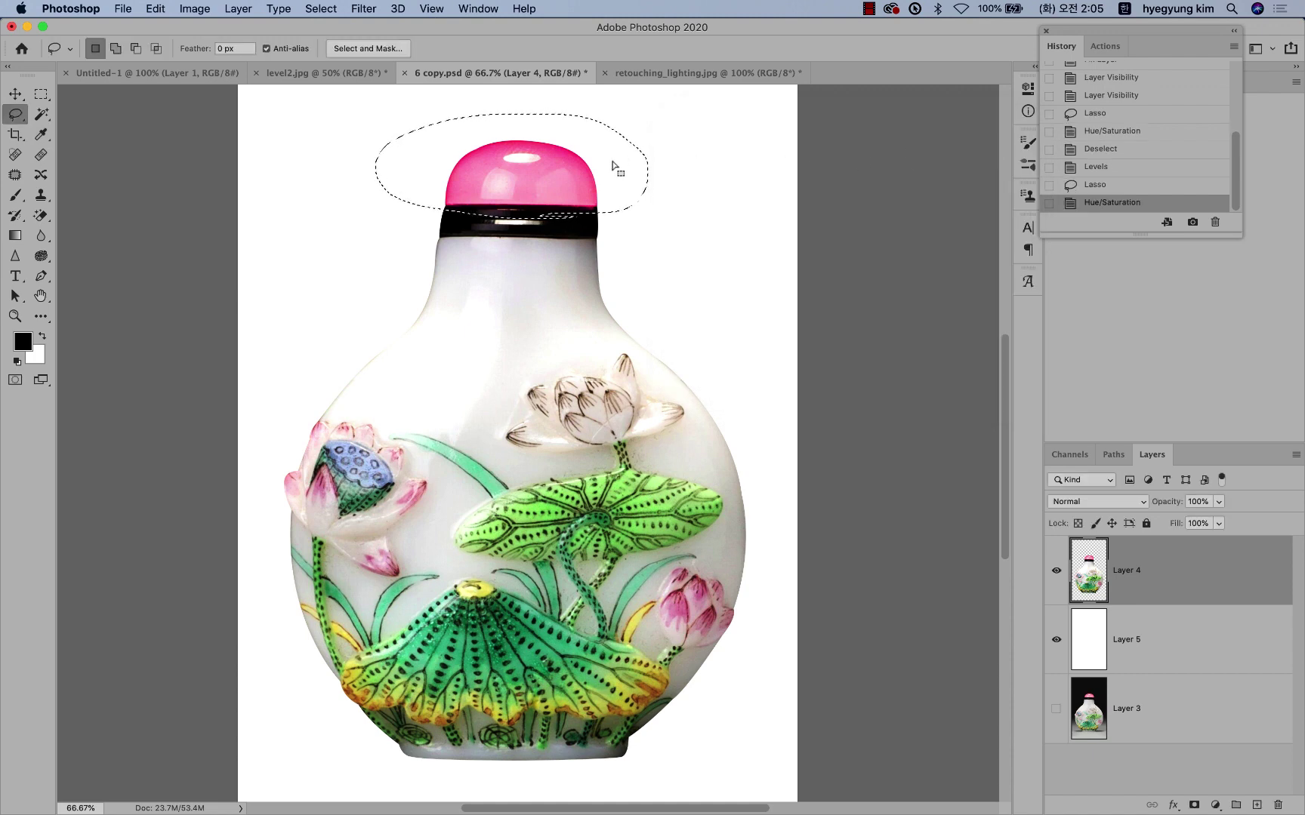
{"action": "left_click", "coordinate": [697, 157]}
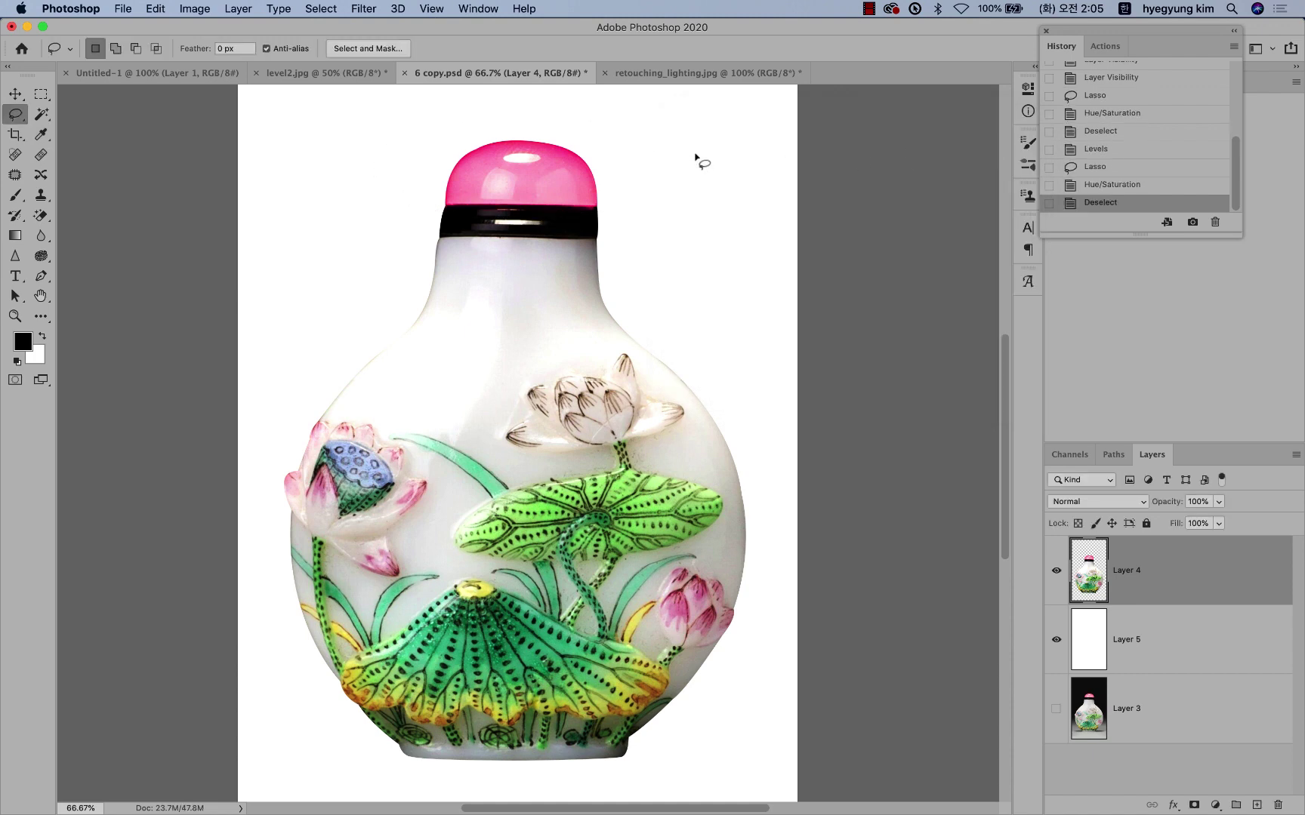